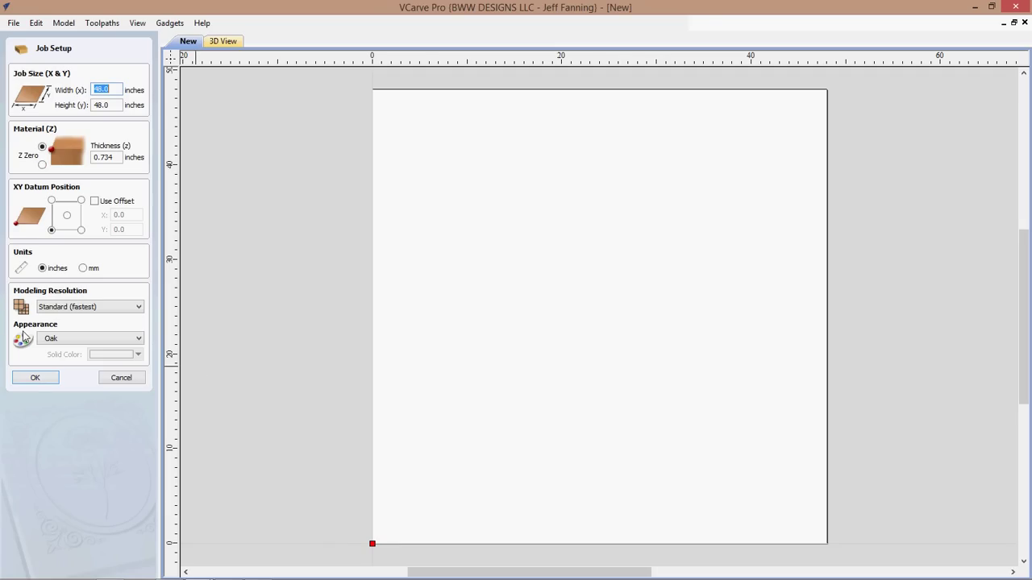
# - Accept the 48 by 48 inch job, then reopen its setup and set the material thickness to 0.5 inches
pyautogui.click(35, 382)
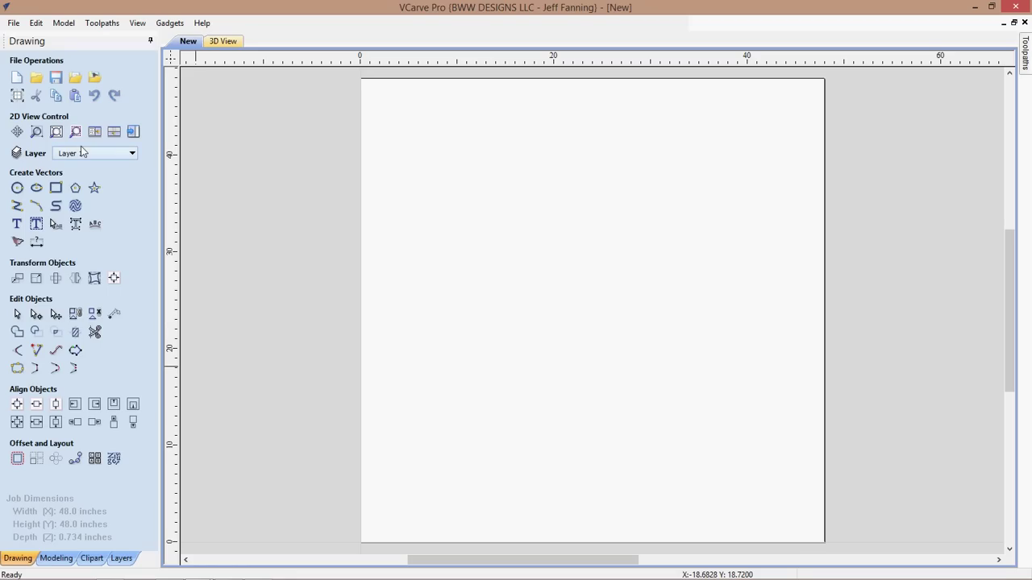
pyautogui.click(36, 78)
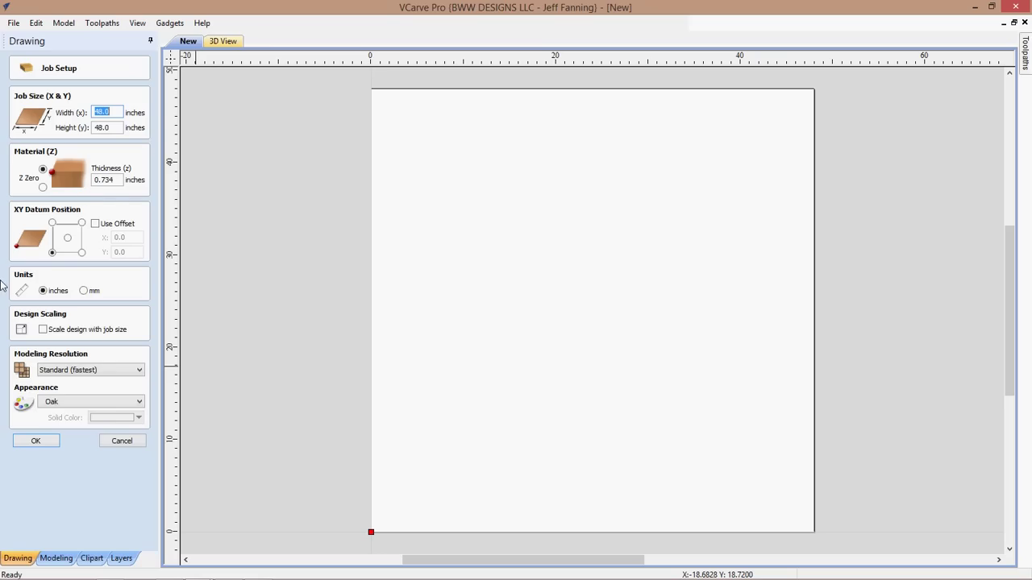
pyautogui.click(115, 181)
pyautogui.press('BackSpace')
pyautogui.press('BackSpace')
pyautogui.write('5')
# - Set the modeling resolution to Very High (7 x Slower) and apply the job setup
pyautogui.click(138, 369)
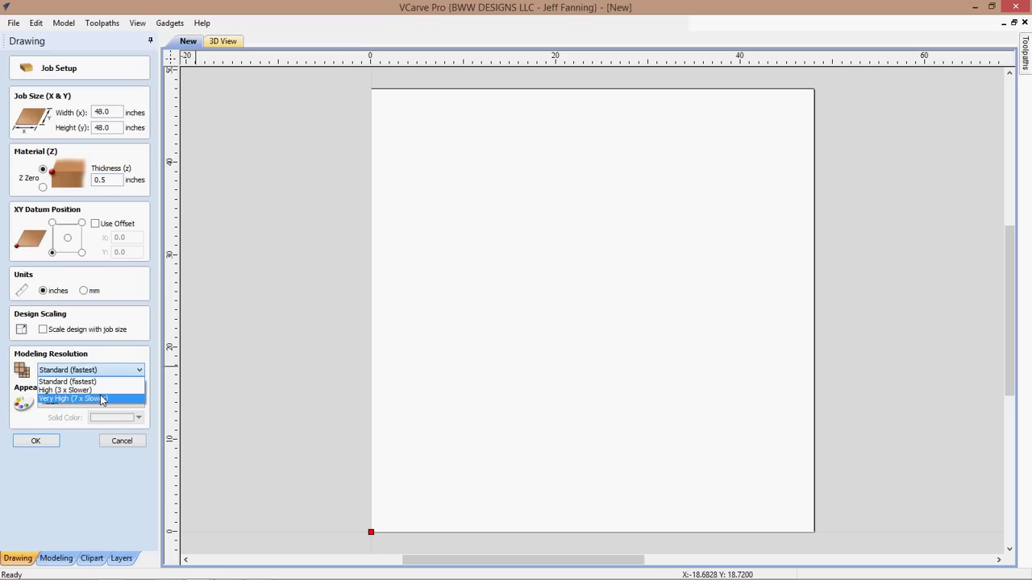
pyautogui.click(102, 399)
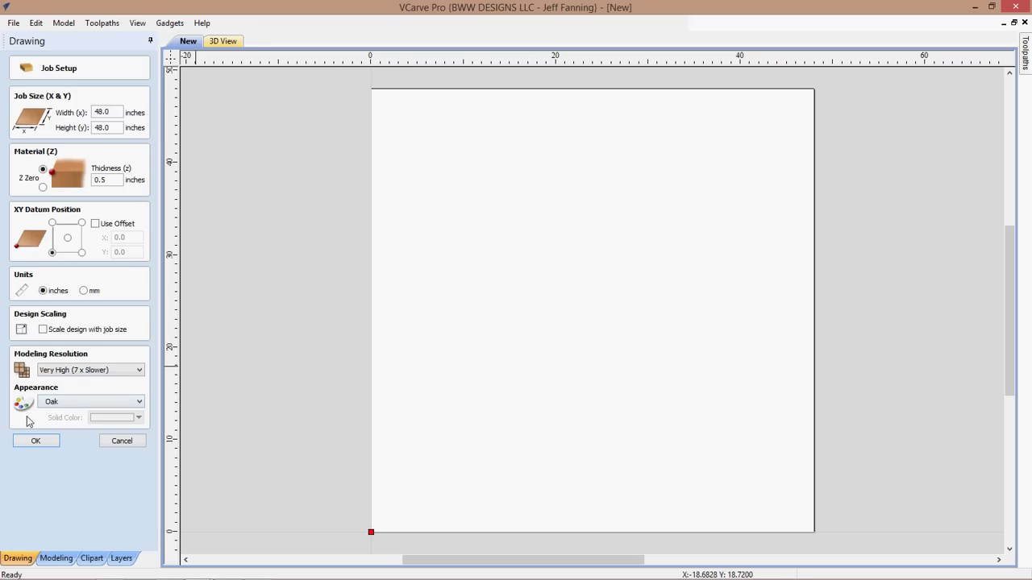
pyautogui.click(34, 441)
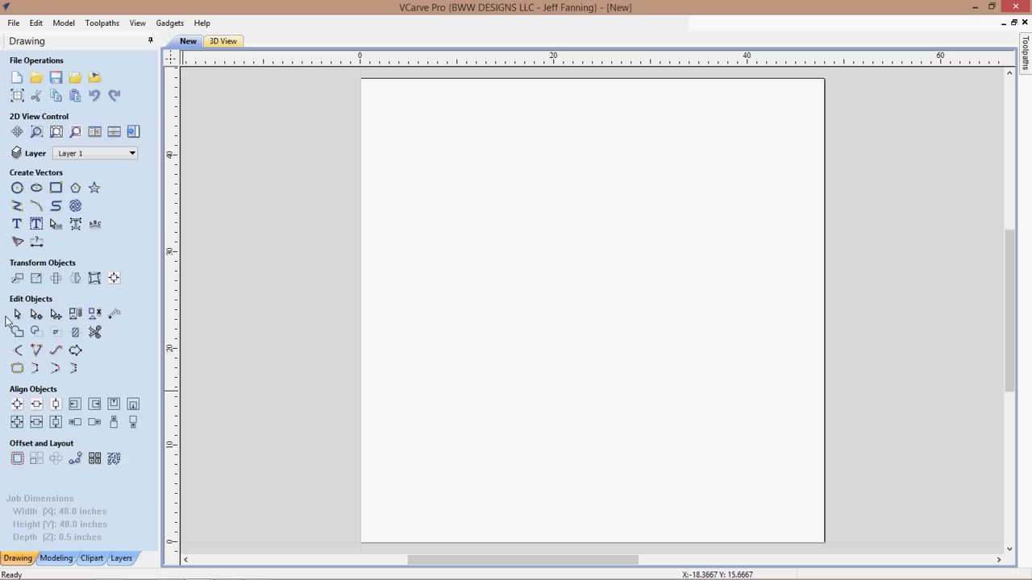
# - Enlarge the clipart library's folder list and open the 2D Vectors folder inside Clipart
pyautogui.click(92, 558)
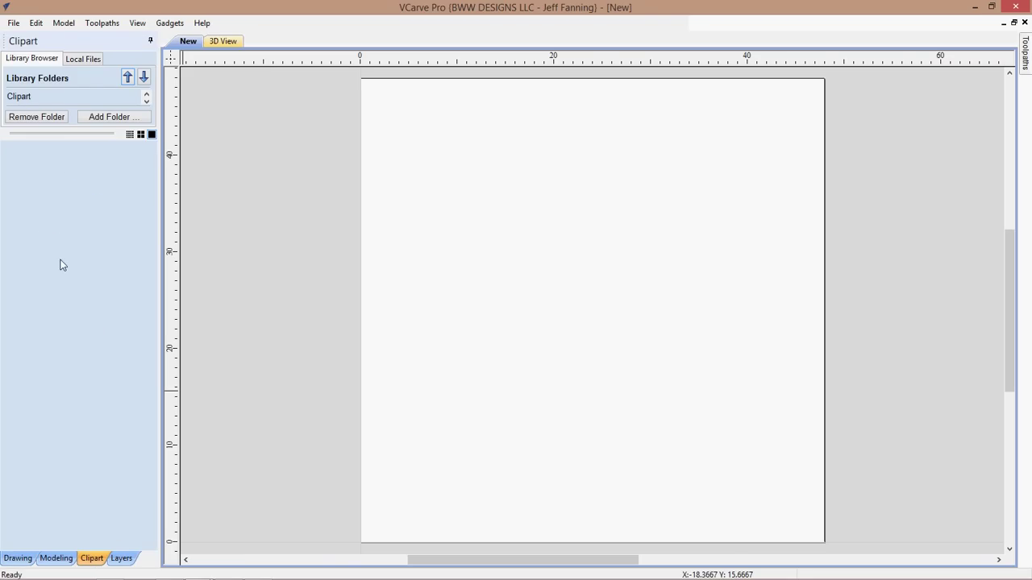
pyautogui.click(146, 102)
pyautogui.click(146, 102)
pyautogui.click(147, 94)
pyautogui.click(146, 94)
pyautogui.moveTo(97, 134); pyautogui.dragTo(79, 233)
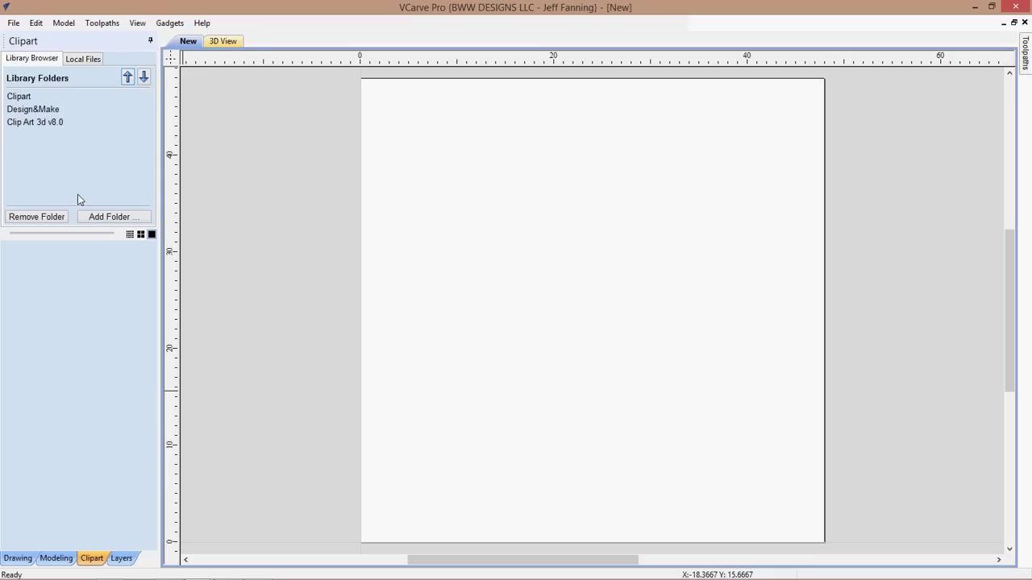
pyautogui.doubleClick(28, 97)
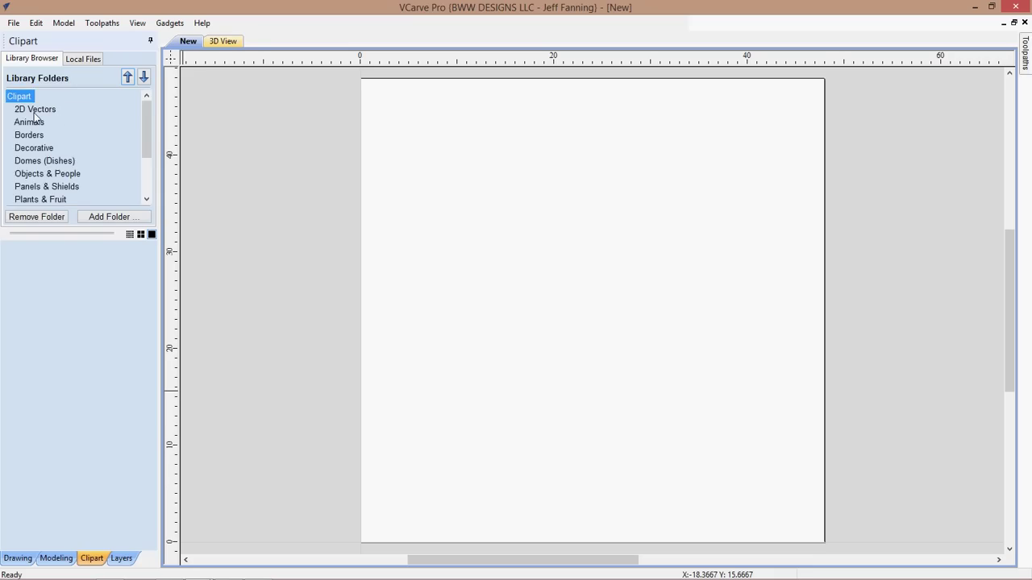
pyautogui.click(35, 112)
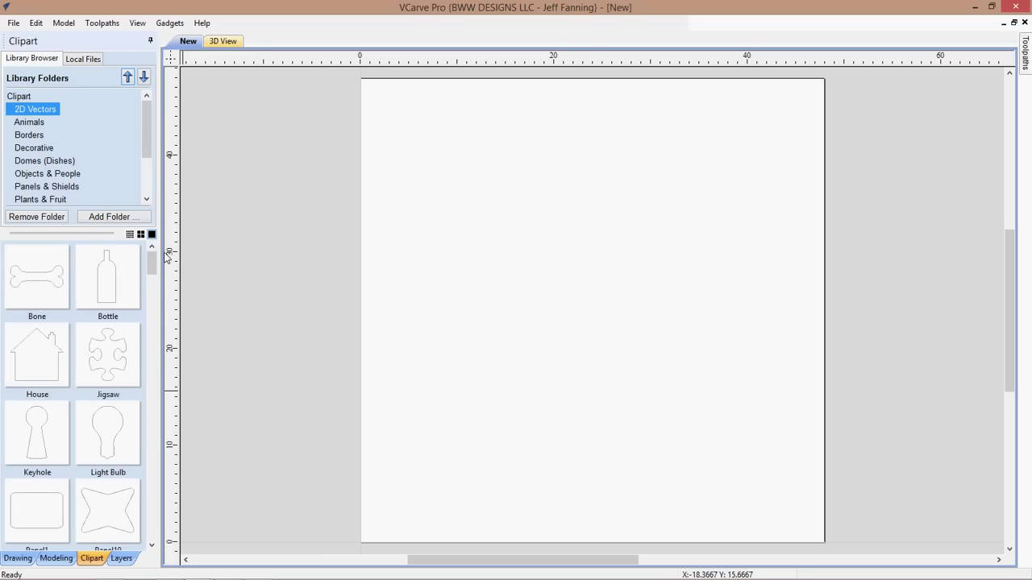
# - Place the Panel22 clipart outline on the job sheet and centre it in the material
pyautogui.moveTo(150, 272); pyautogui.dragTo(148, 319)
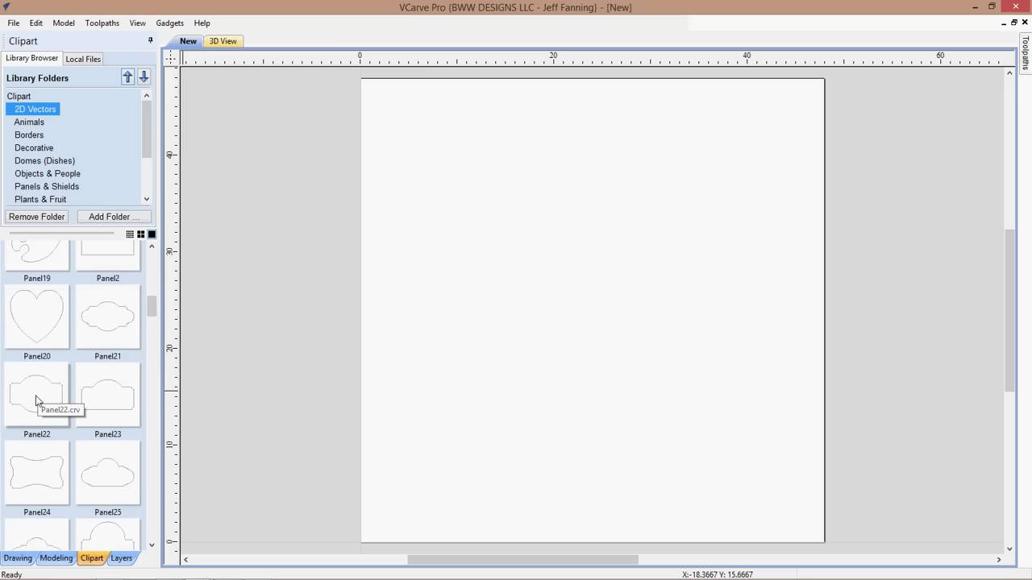
pyautogui.moveTo(33, 402); pyautogui.dragTo(601, 314)
pyautogui.scroll(4, 525, 412)
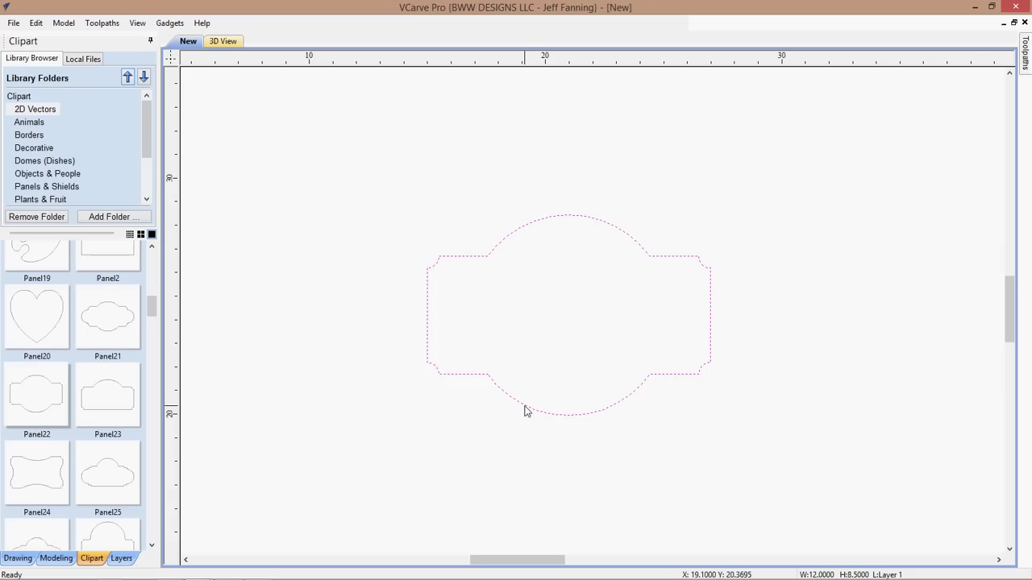
pyautogui.scroll(1, 524, 412)
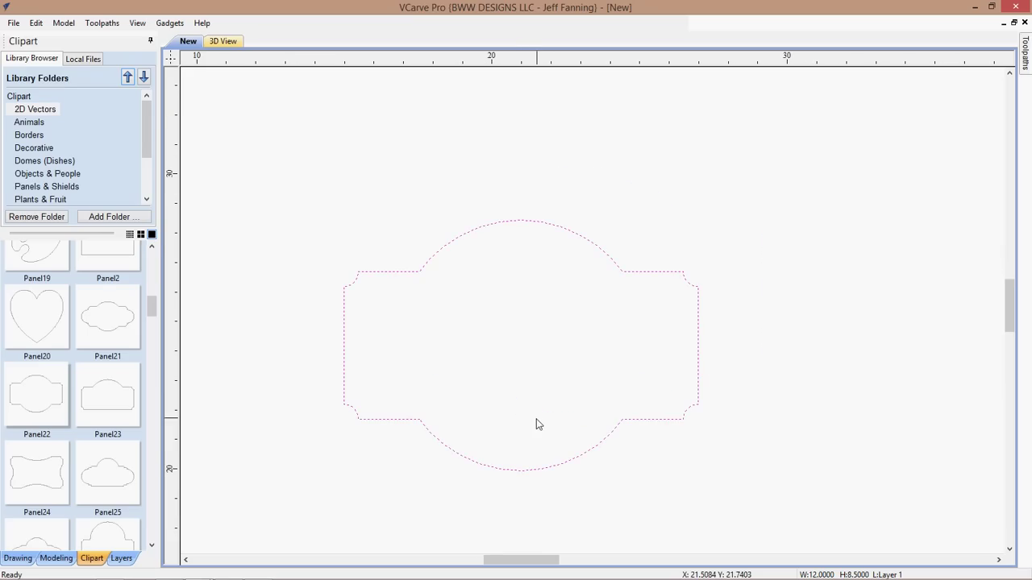
pyautogui.moveTo(538, 425); pyautogui.dragTo(597, 428, button='middle')
pyautogui.scroll(-3, 574, 433)
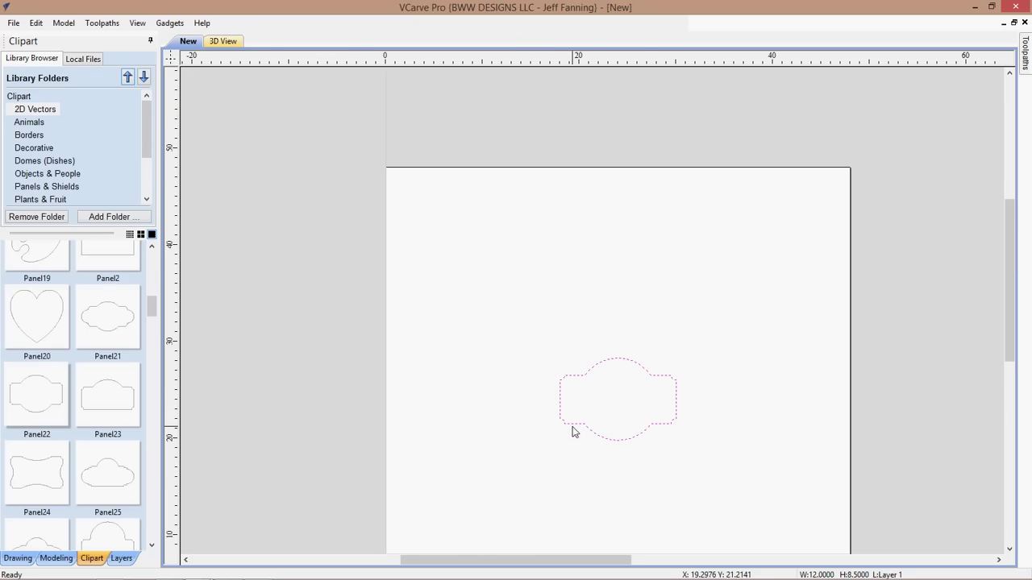
pyautogui.scroll(2, 604, 427)
pyautogui.moveTo(607, 428); pyautogui.dragTo(512, 324, button='middle')
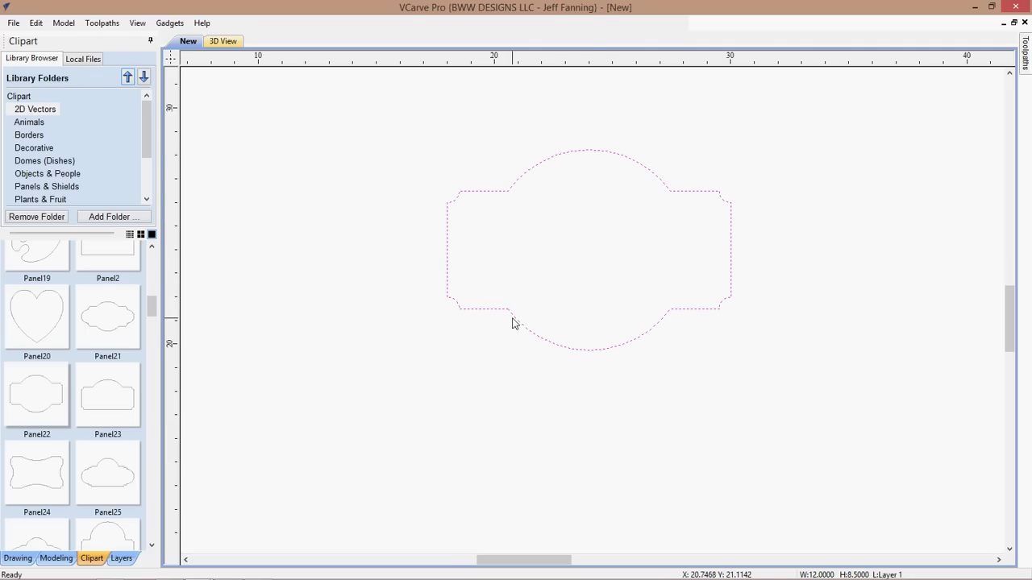
# - Scale the panel outline up proportionally about its centre to about 20.9 by 14.8 inches, then deselect it
pyautogui.click(501, 309)
pyautogui.moveTo(441, 356); pyautogui.dragTo(361, 430)
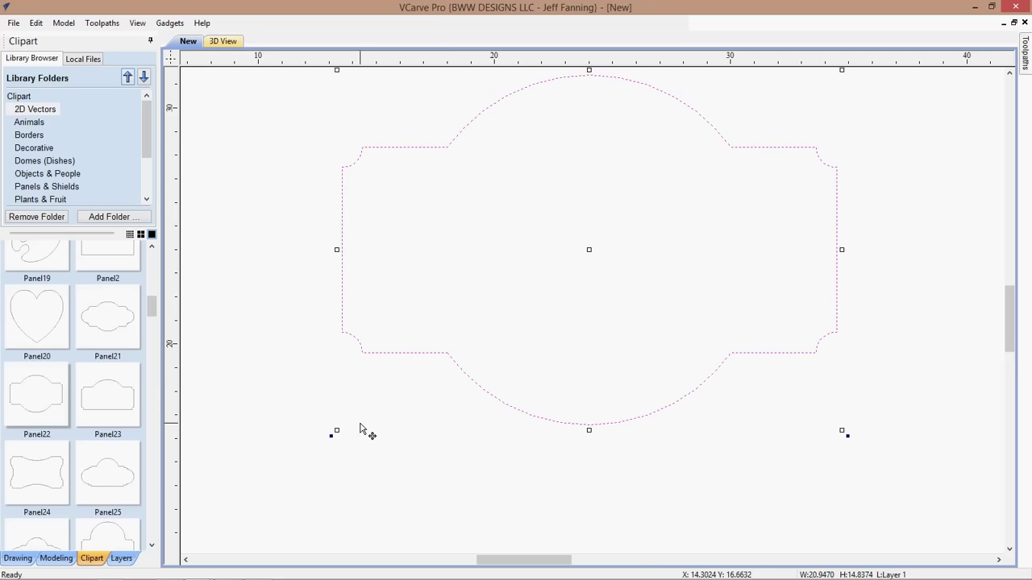
pyautogui.scroll(-2, 387, 427)
pyautogui.moveTo(414, 424); pyautogui.dragTo(513, 417, button='middle')
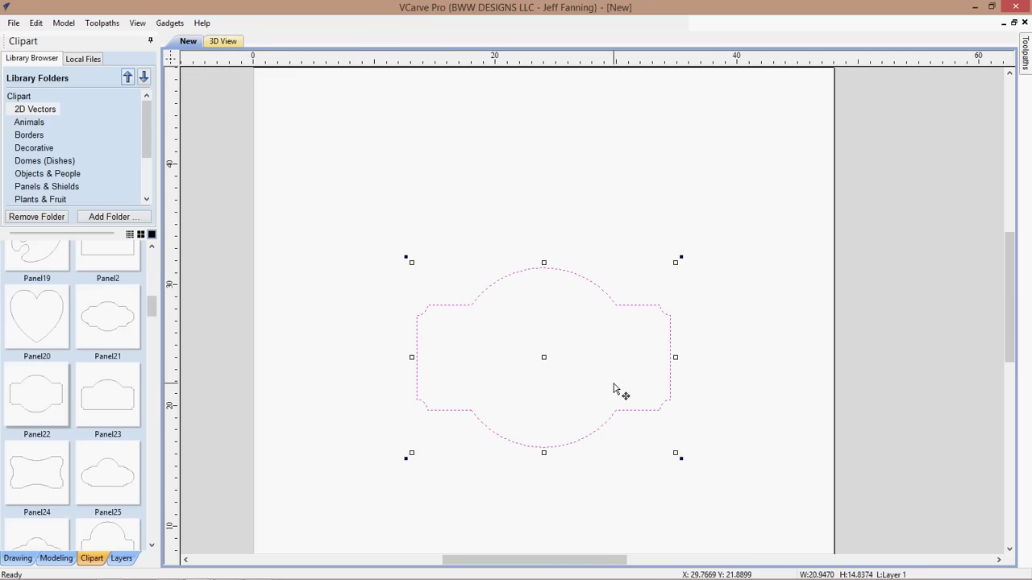
pyautogui.click(461, 448)
pyautogui.scroll(2, 461, 448)
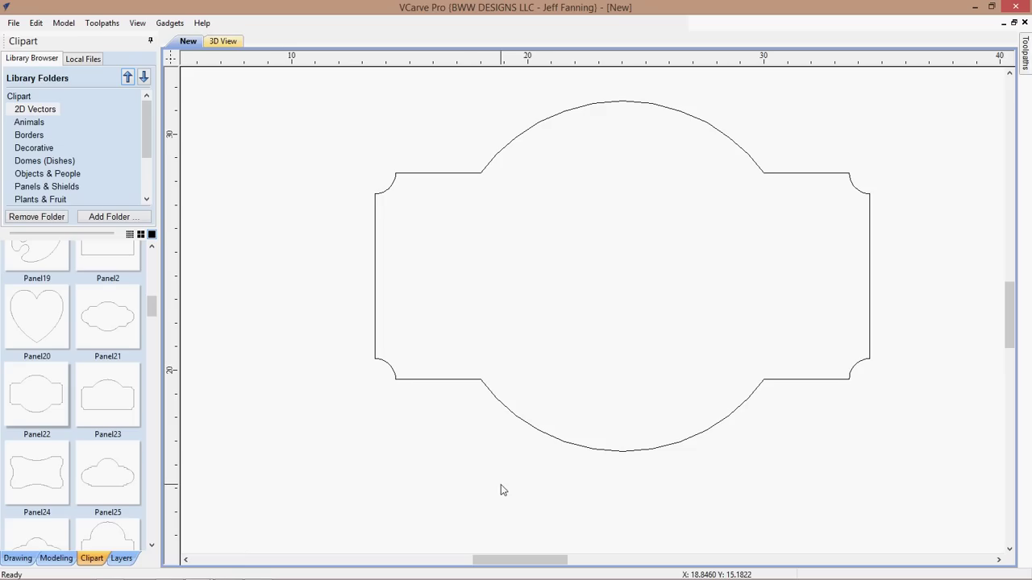
pyautogui.scroll(-1, 447, 511)
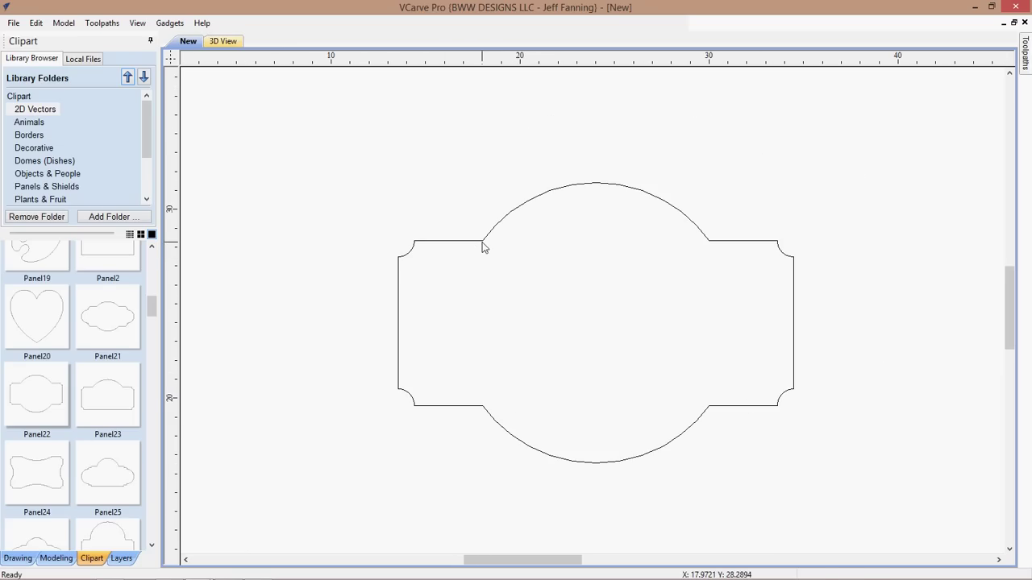
pyautogui.click(483, 246)
pyautogui.click(462, 316)
pyautogui.moveTo(597, 329); pyautogui.dragTo(559, 289, button='middle')
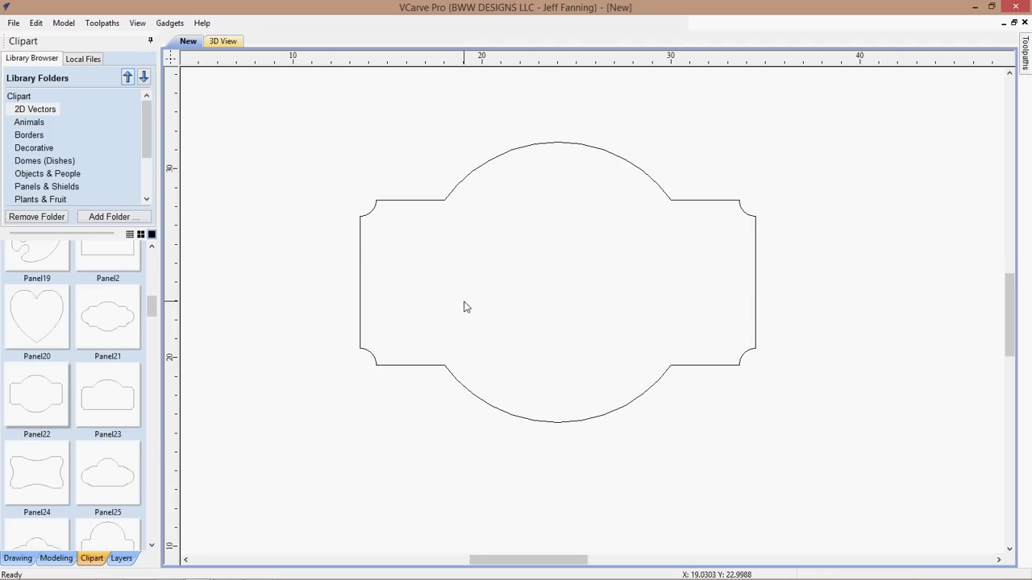
pyautogui.moveTo(463, 306); pyautogui.dragTo(449, 392, button='middle')
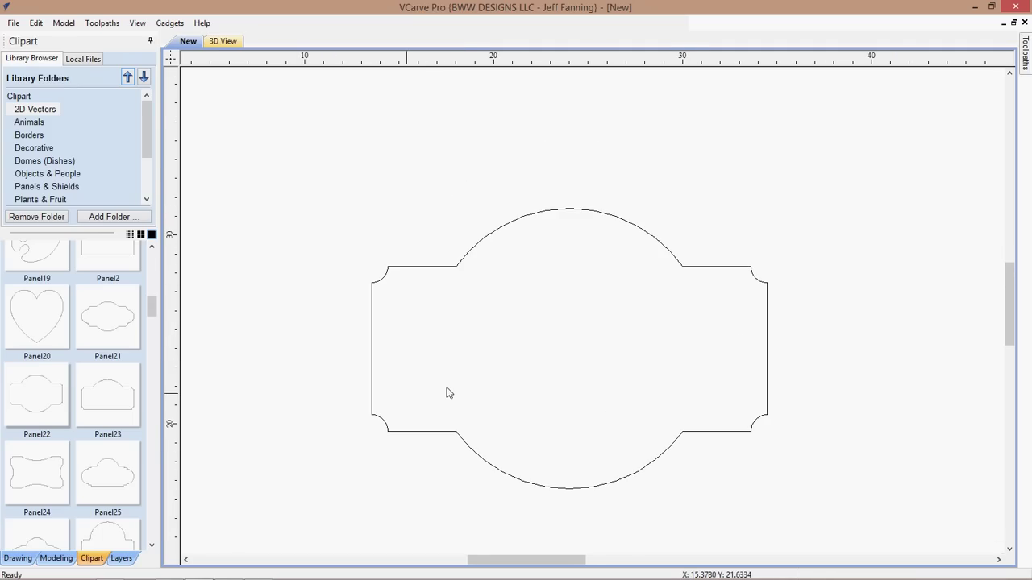
# - Draw a square-cornered rectangle about 16.3 by 5.6 inches across the upper half of the panel
pyautogui.click(17, 557)
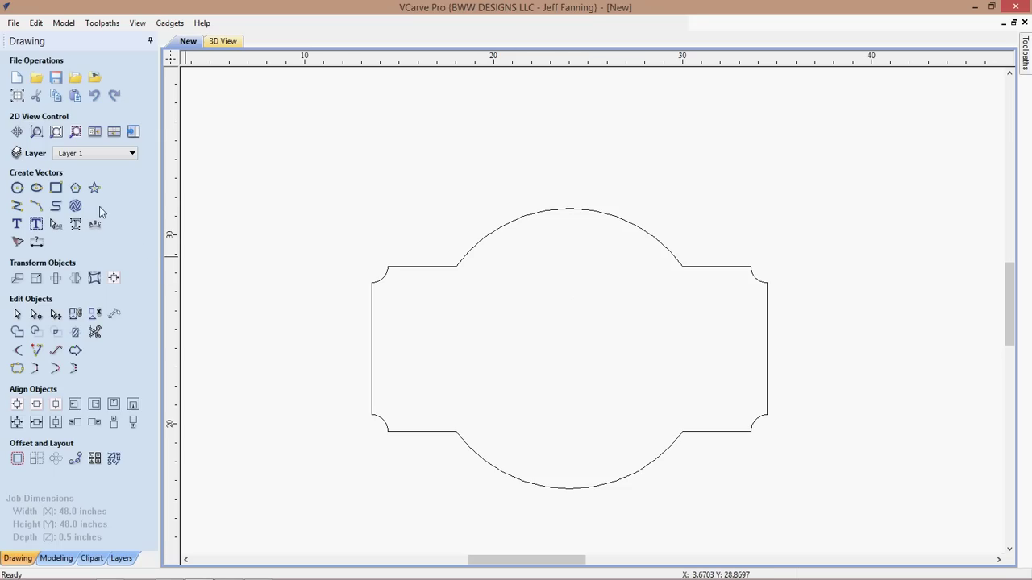
pyautogui.click(55, 187)
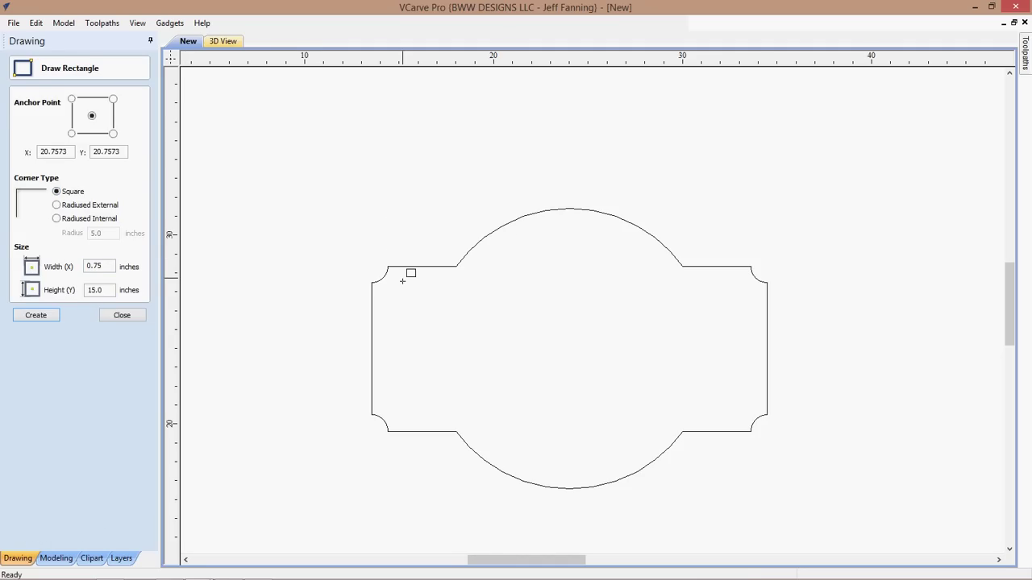
pyautogui.moveTo(430, 247); pyautogui.dragTo(718, 347)
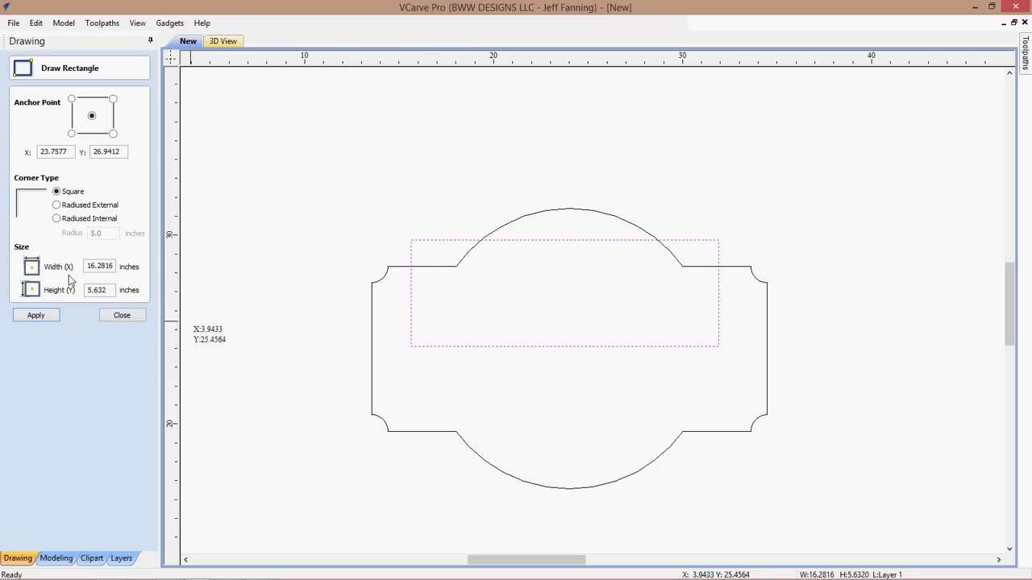
pyautogui.click(121, 316)
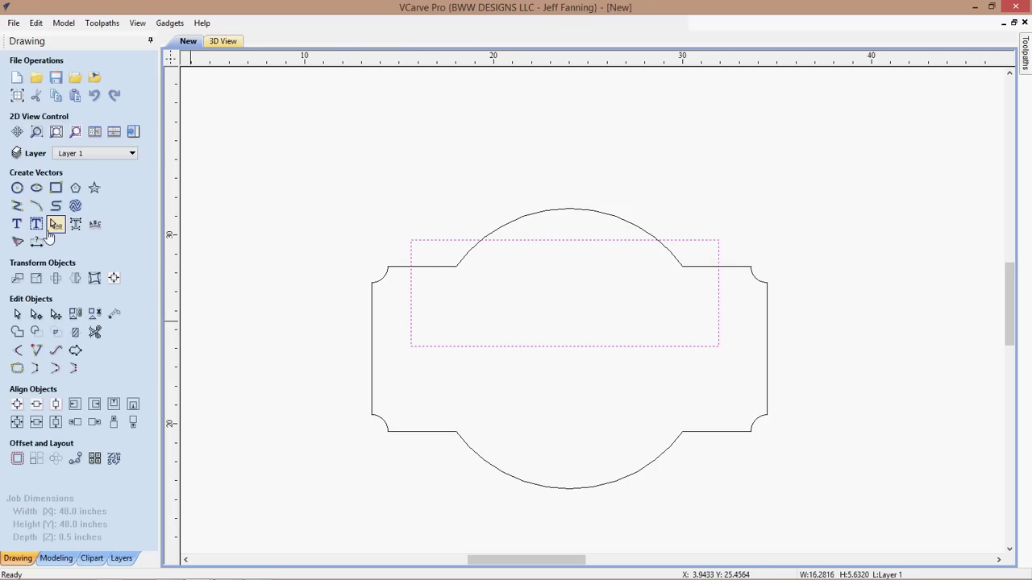
# - Fit the text "Family" inside the rectangle with Auto Layout Text, using the AR BERKLEY font
pyautogui.click(55, 224)
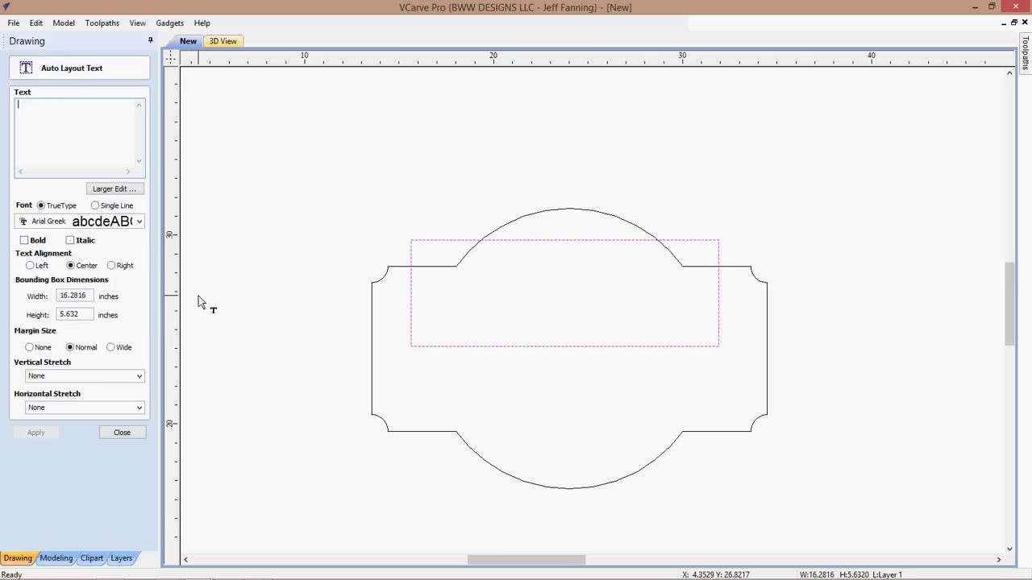
pyautogui.click(139, 222)
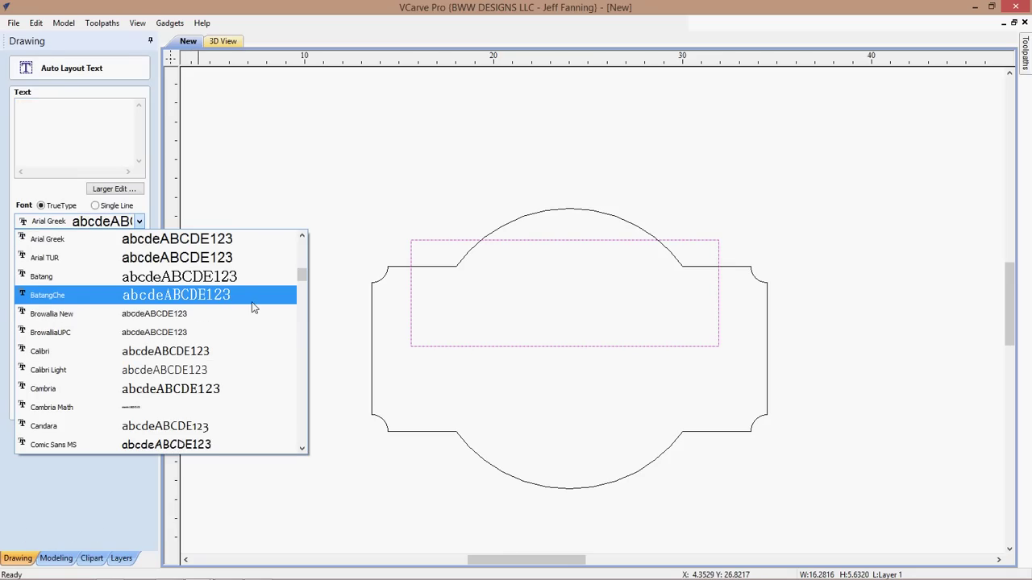
pyautogui.moveTo(300, 284)
pyautogui.mouseDown()
pyautogui.moveTo(302, 298)
pyautogui.moveTo(302, 256)
pyautogui.mouseUp()
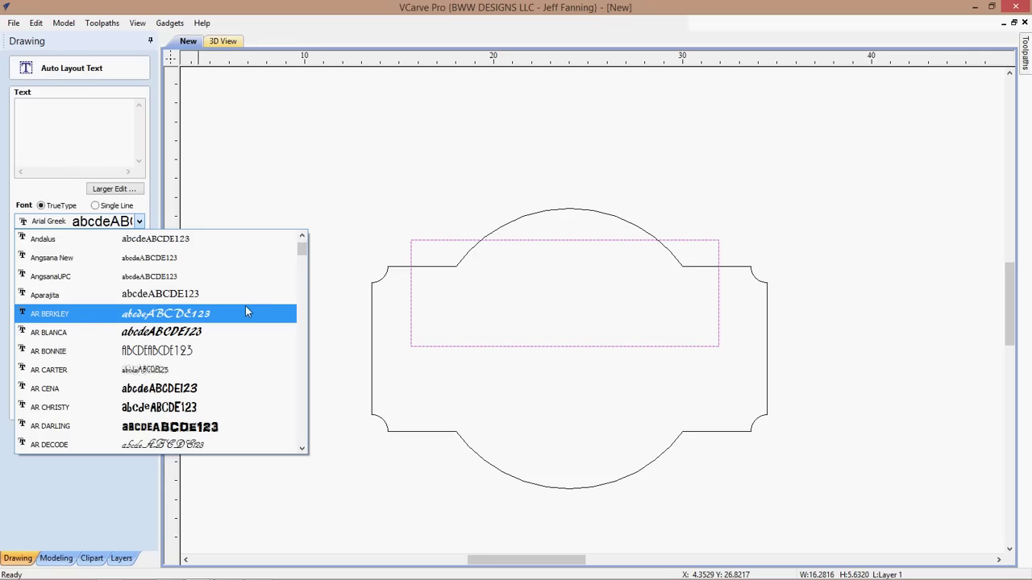
pyautogui.click(250, 312)
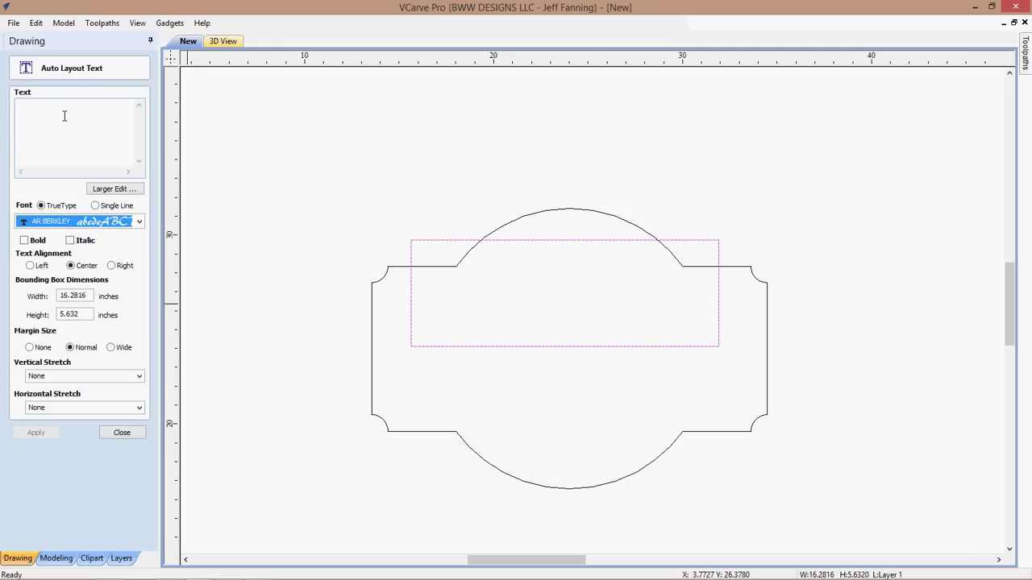
pyautogui.click(40, 111)
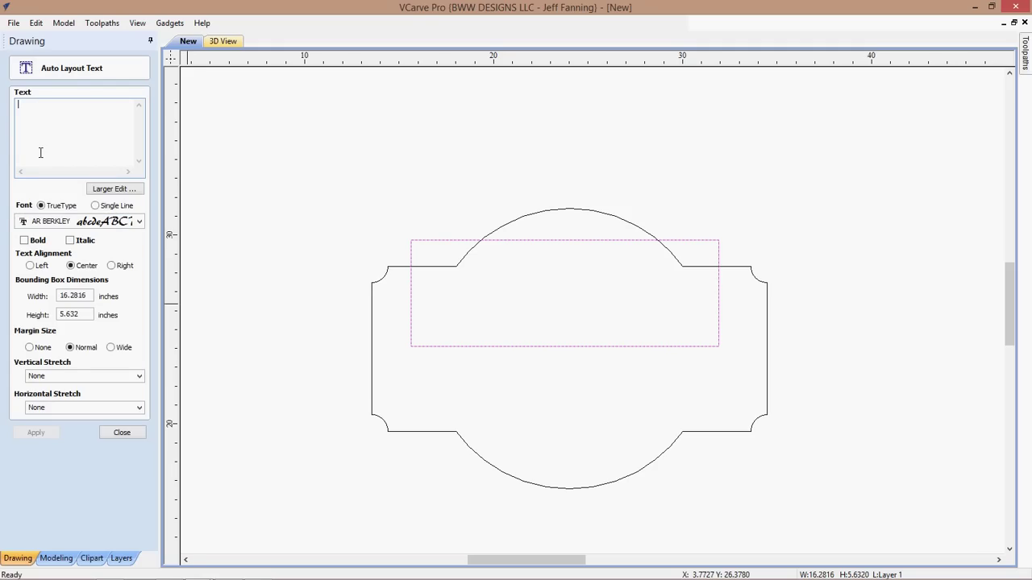
pyautogui.write('Family')
pyautogui.click(37, 435)
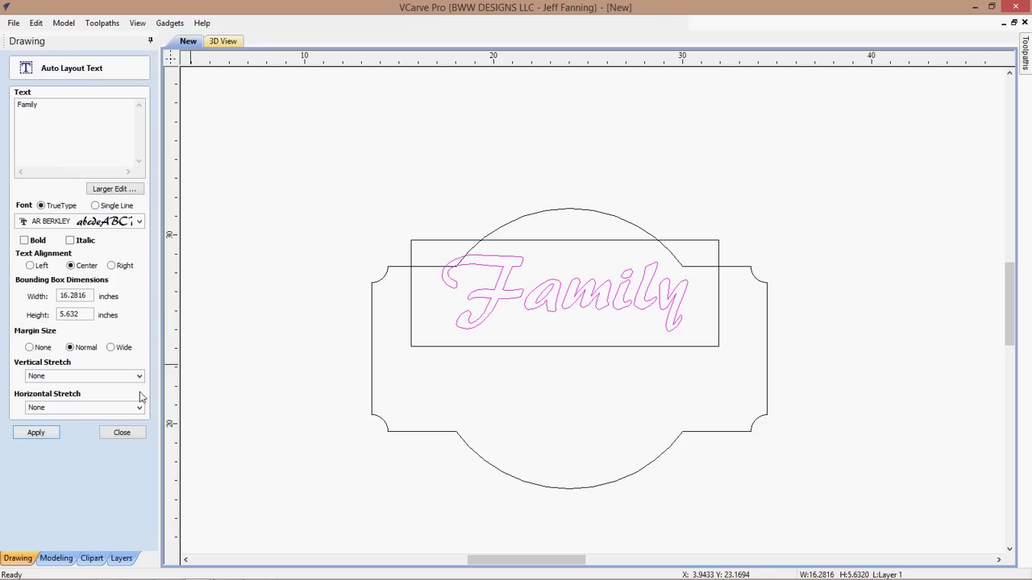
pyautogui.click(123, 434)
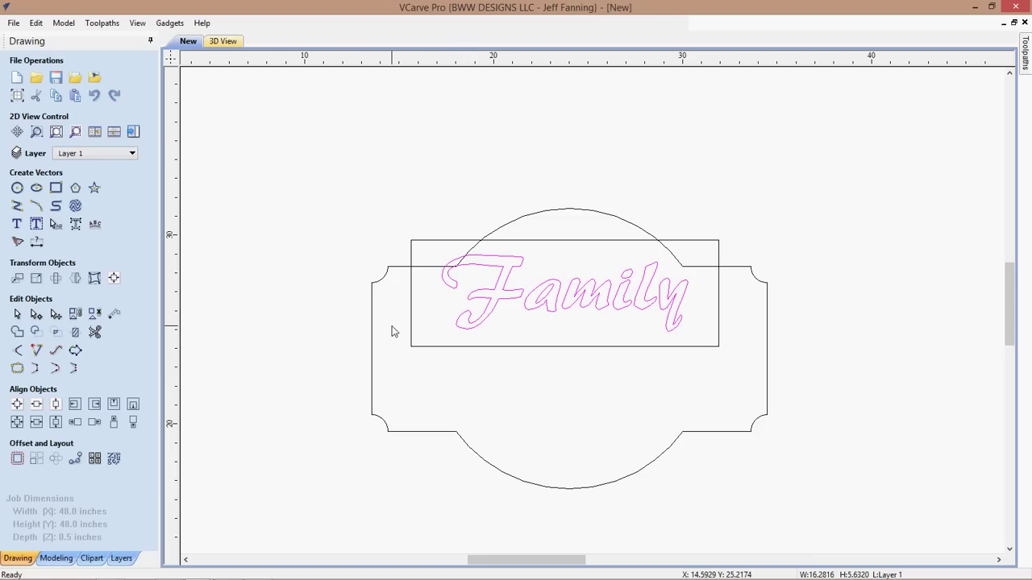
pyautogui.click(973, 8)
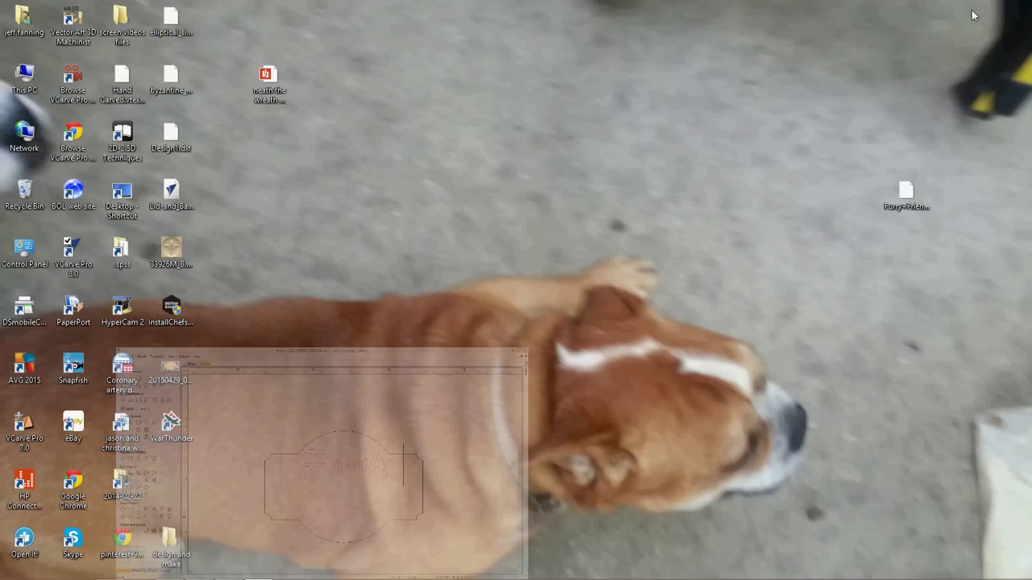
pyautogui.moveTo(198, 571)
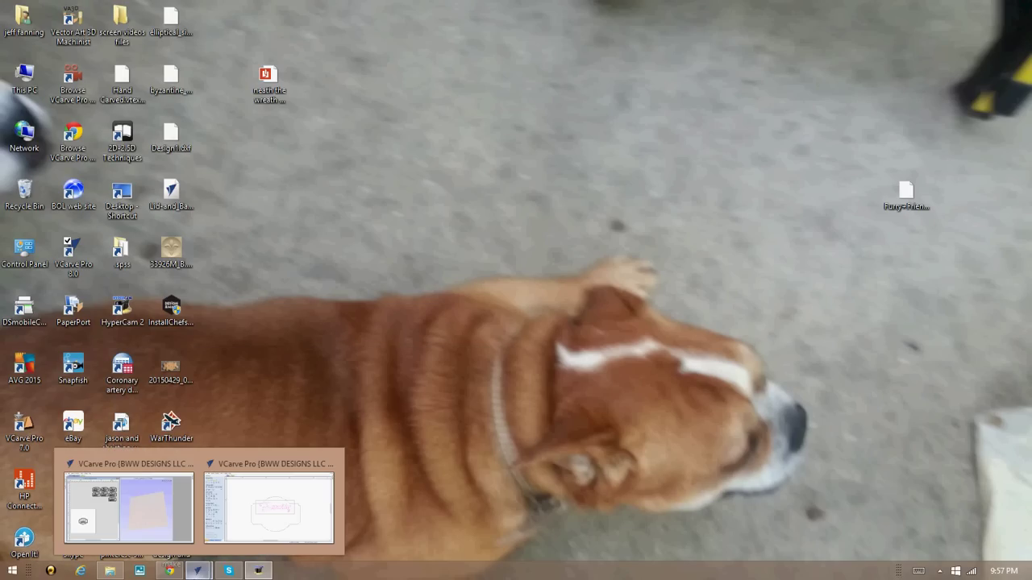
pyautogui.moveTo(152, 526)
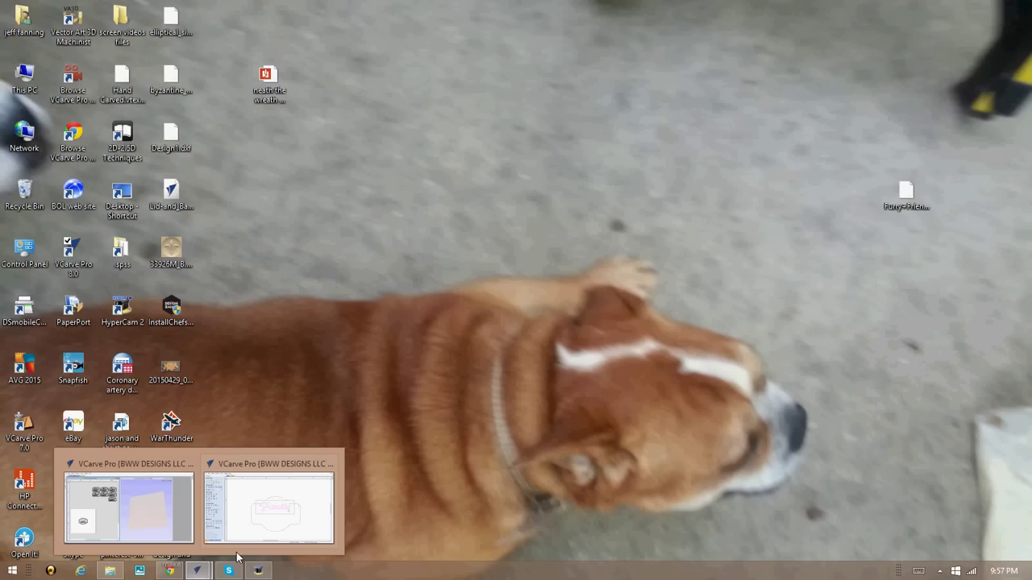
pyautogui.click(235, 538)
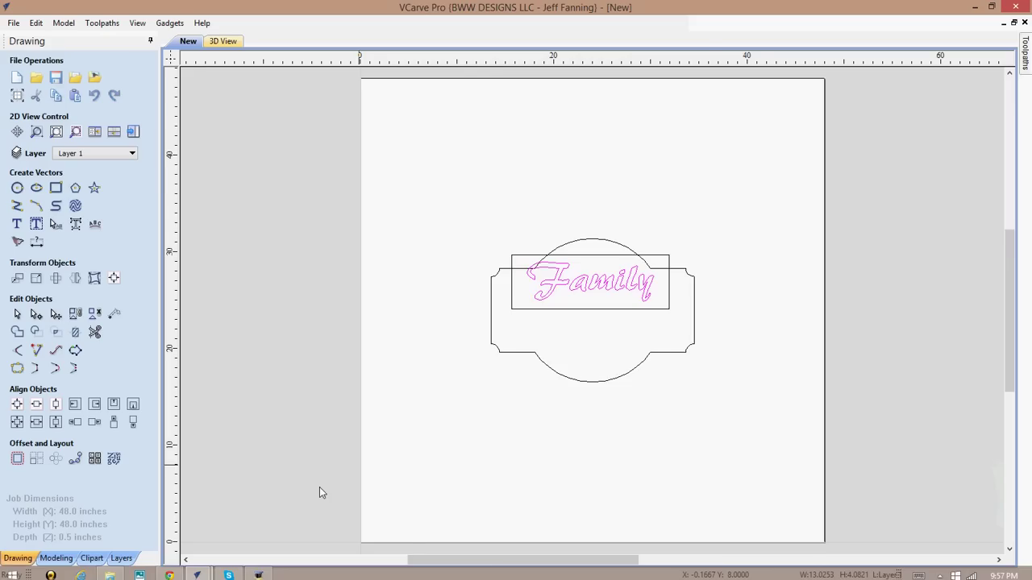
# - Move the rectangle down from around "Family" into the lower half of the panel, just beneath the lettering
pyautogui.scroll(2, 604, 364)
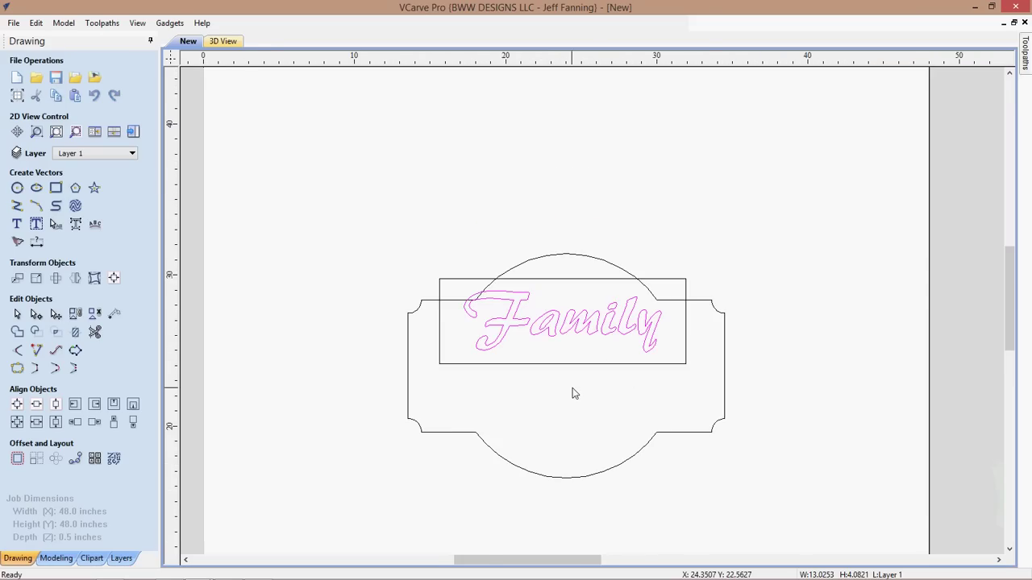
pyautogui.scroll(3, 574, 393)
pyautogui.scroll(-3, 556, 362)
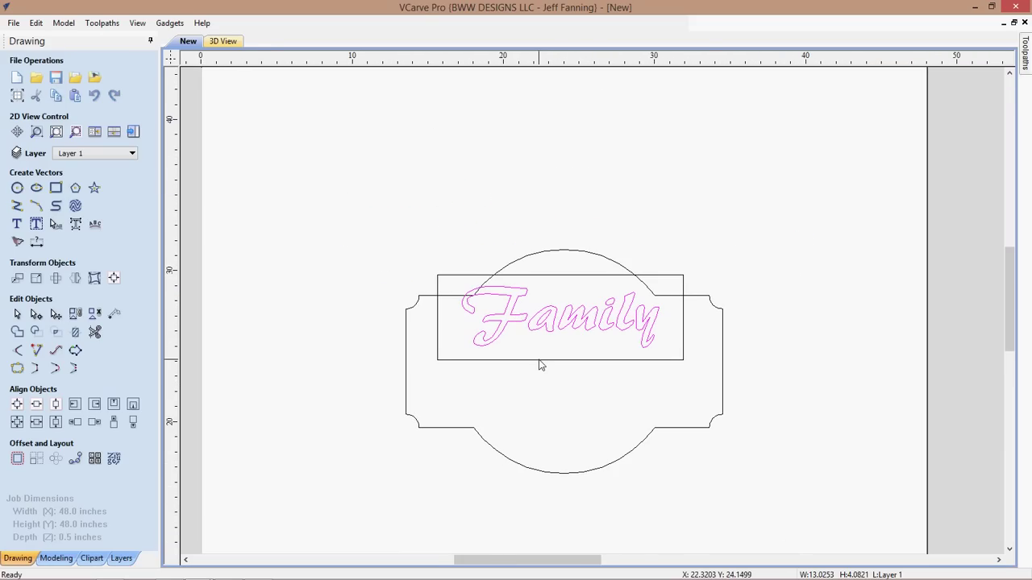
pyautogui.click(540, 361)
pyautogui.click(540, 360)
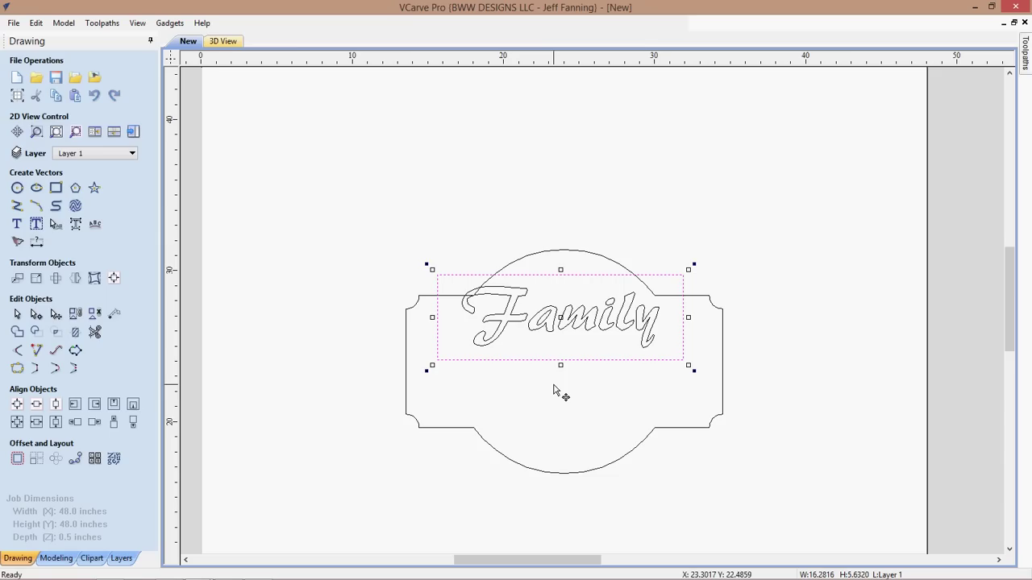
pyautogui.moveTo(567, 310); pyautogui.dragTo(567, 390)
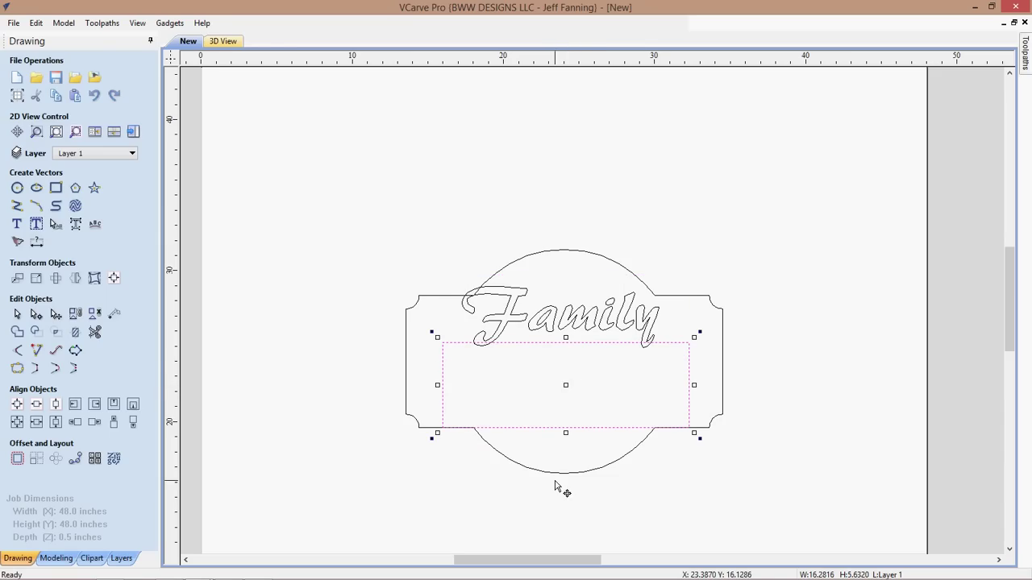
pyautogui.press('Down')
pyautogui.press('Down')
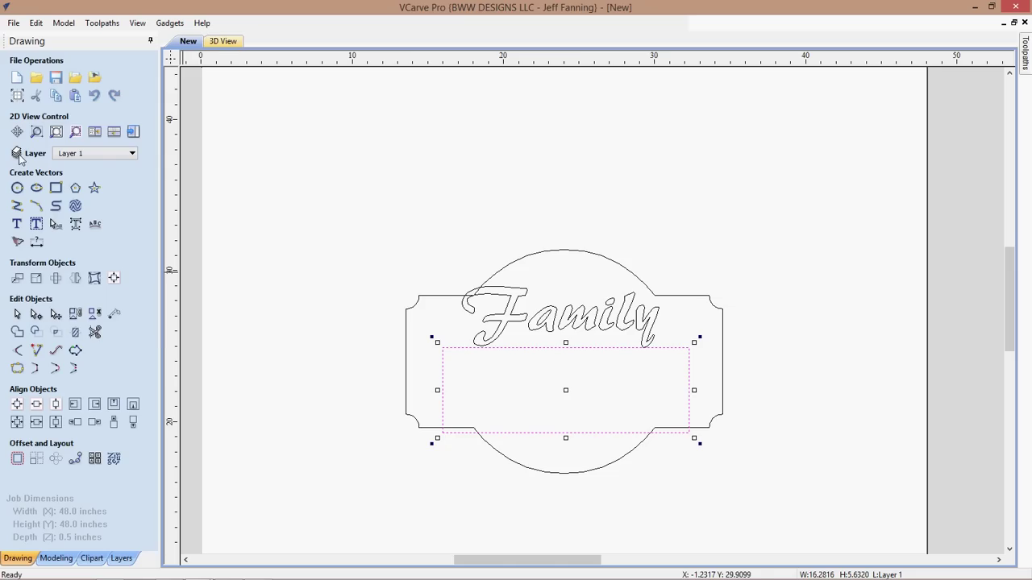
# - Switch to the open "3d family sign with heart" job and copy the three-line verse vectors from one of its sign designs
pyautogui.moveTo(214, 338); pyautogui.dragTo(362, 397, button='middle')
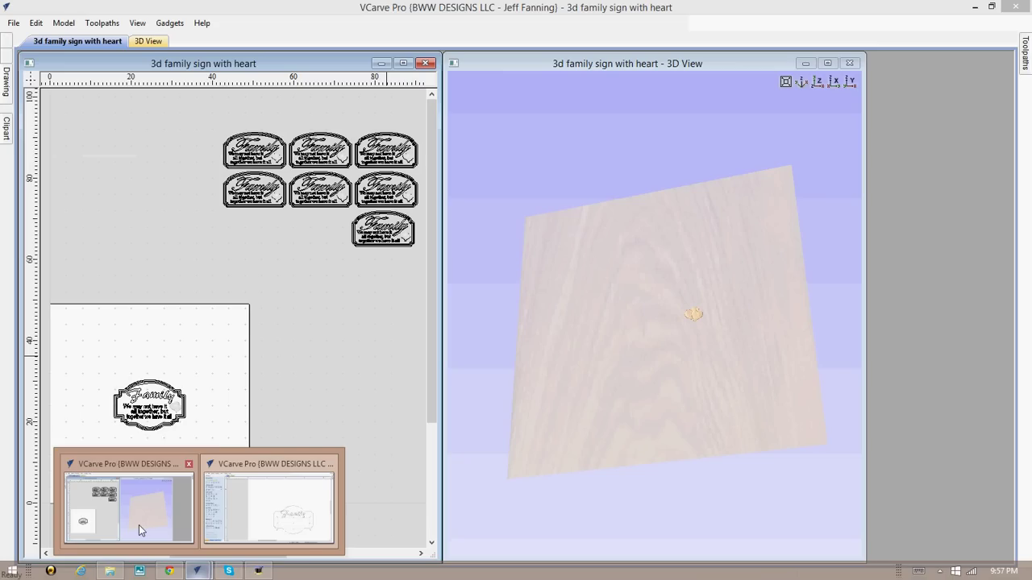
pyautogui.click(138, 525)
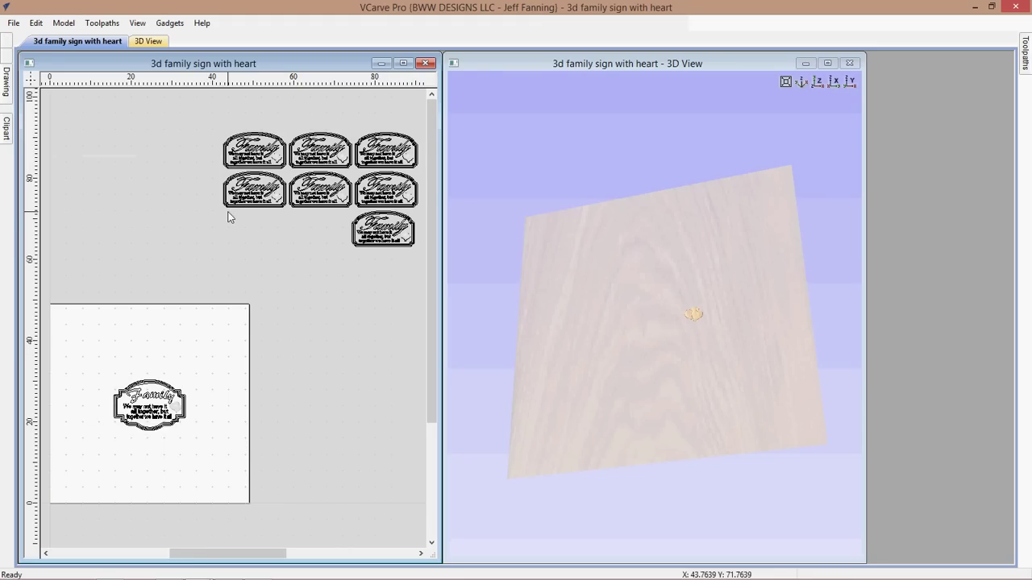
pyautogui.scroll(3, 228, 216)
pyautogui.scroll(1, 224, 257)
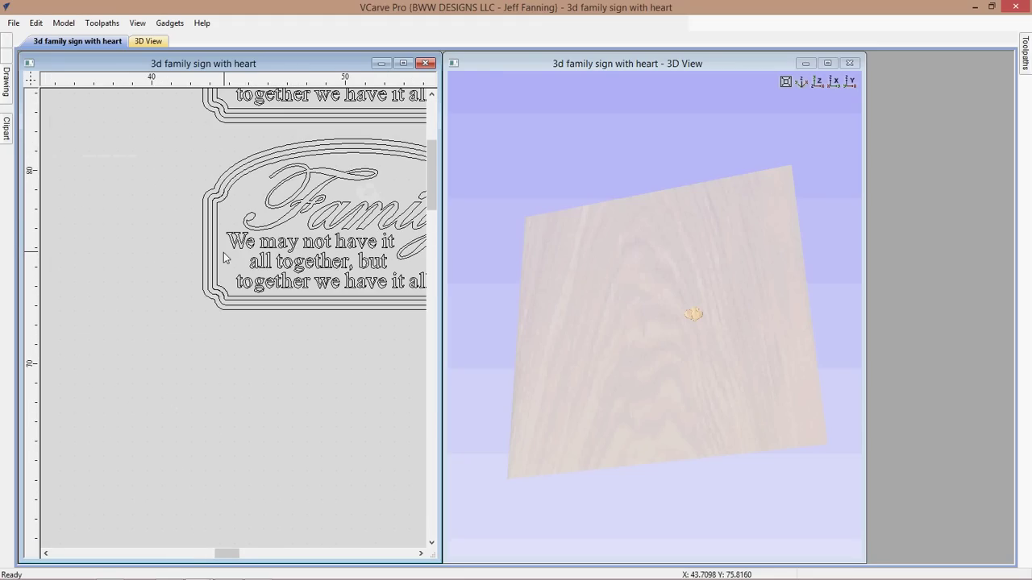
pyautogui.scroll(-2, 224, 252)
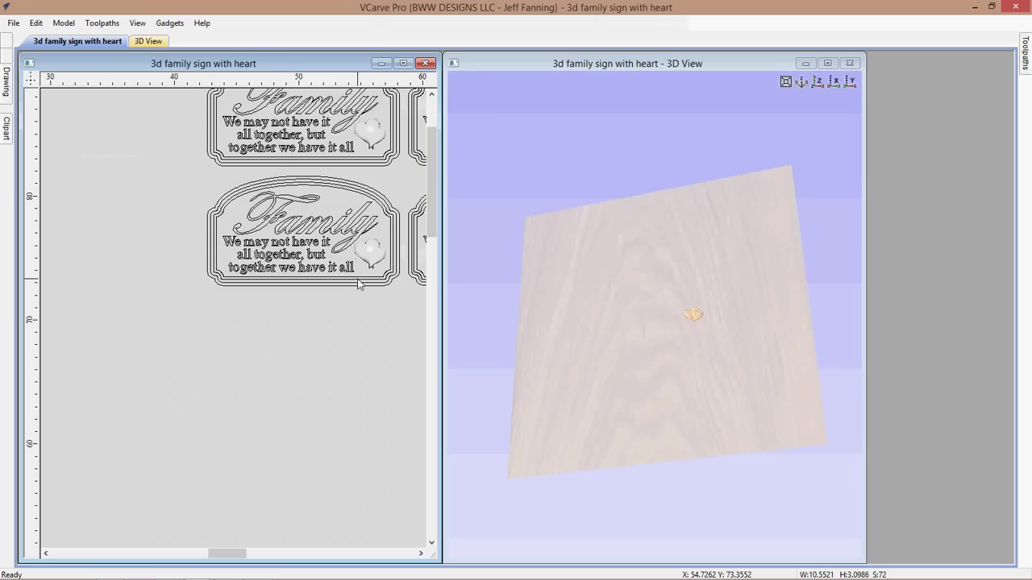
pyautogui.click(341, 250)
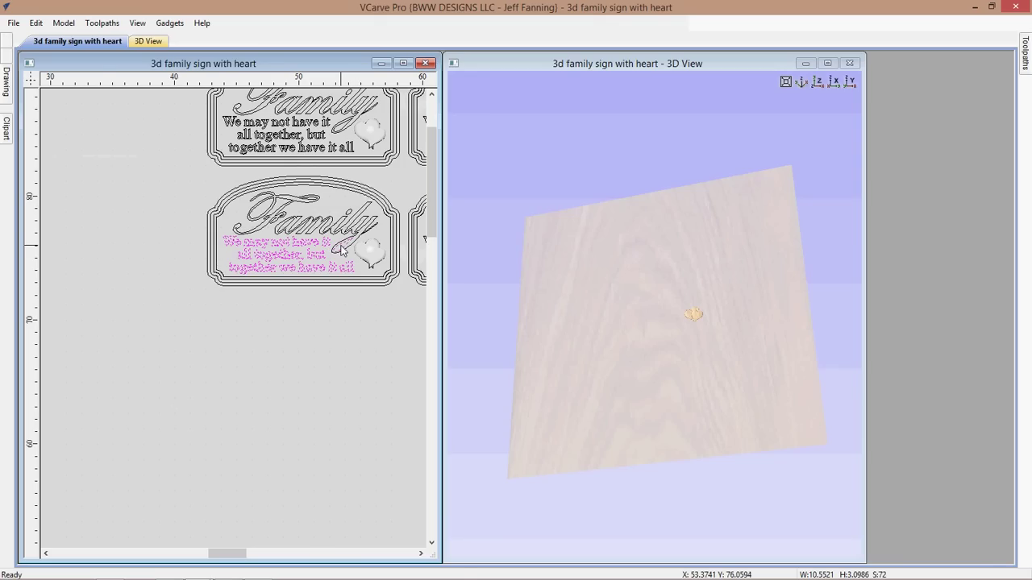
pyautogui.rightClick(268, 271)
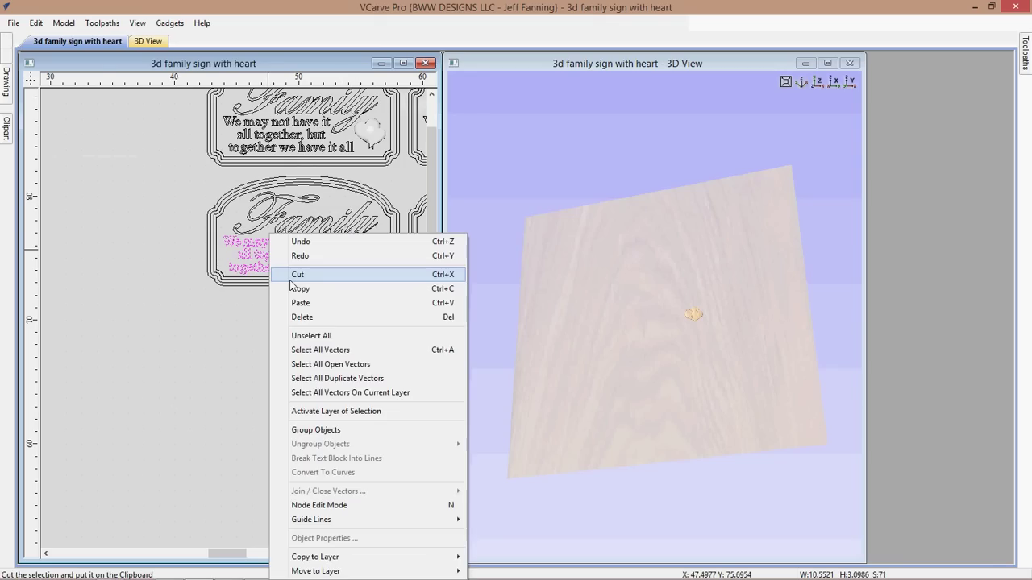
pyautogui.click(291, 285)
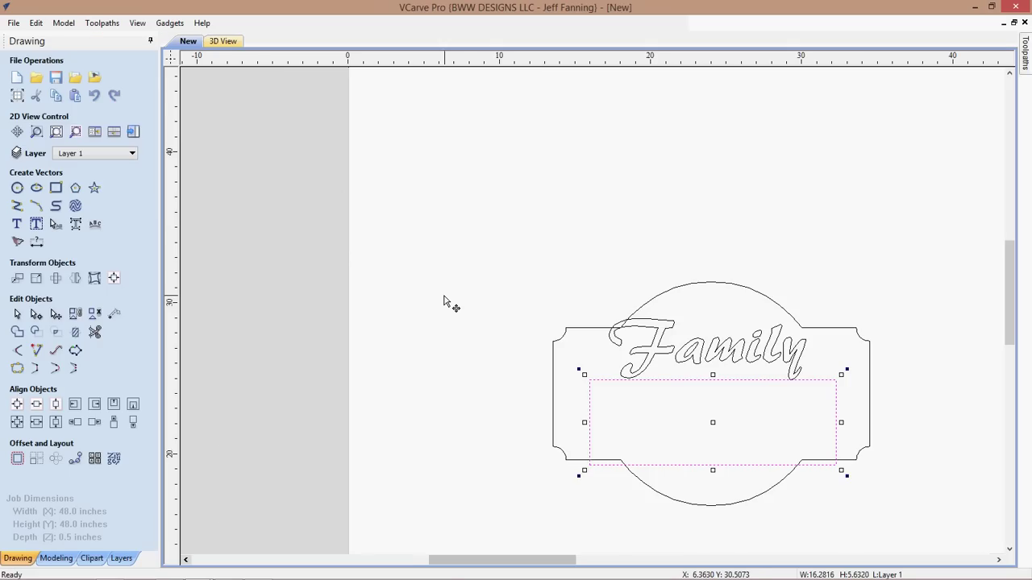
# - Paste the copied verse vectors into the new sign job as a wording reference
pyautogui.moveTo(435, 71); pyautogui.dragTo(397, 135, button='middle')
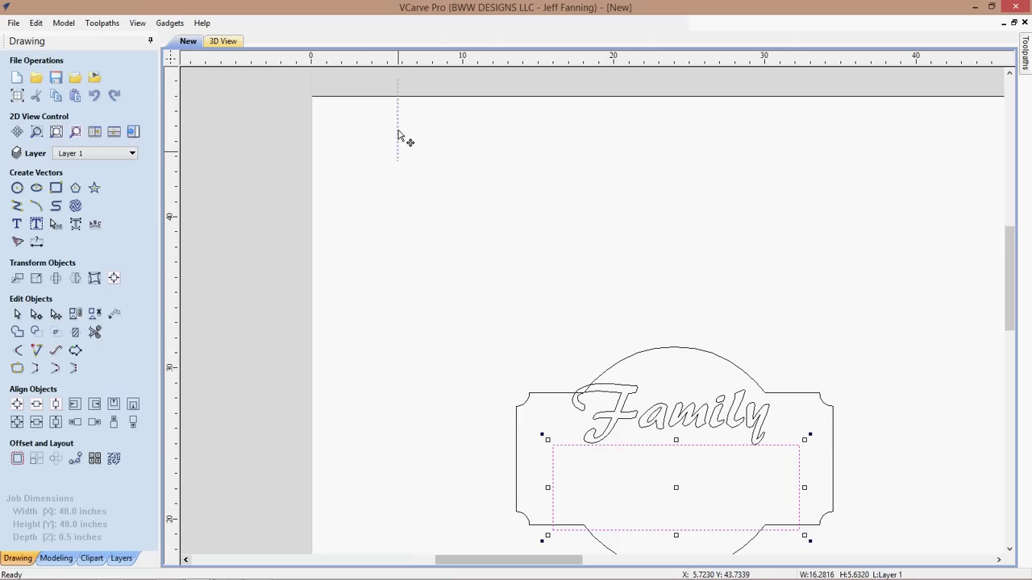
pyautogui.rightClick(419, 159)
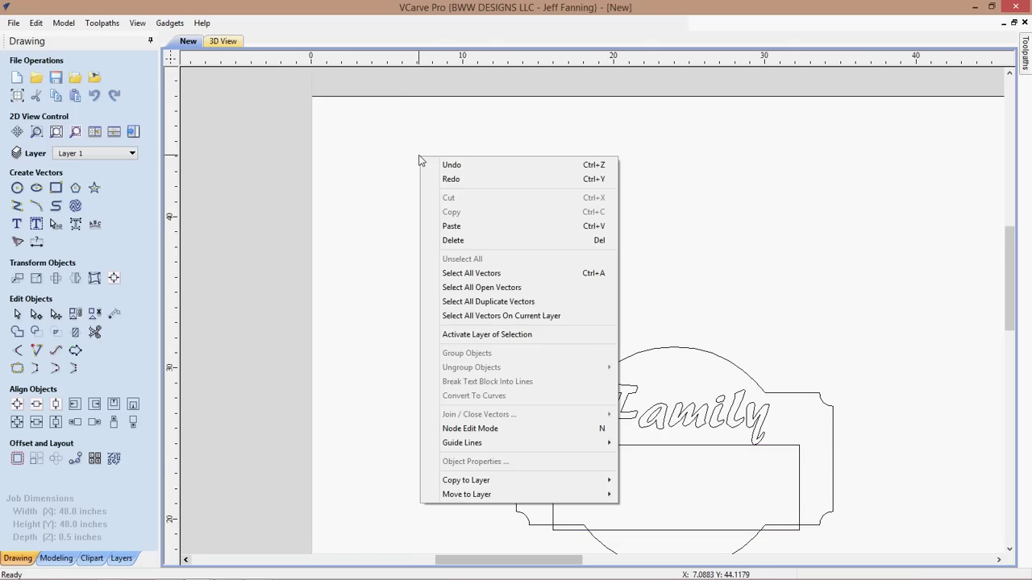
pyautogui.click(443, 239)
pyautogui.scroll(-3, 384, 322)
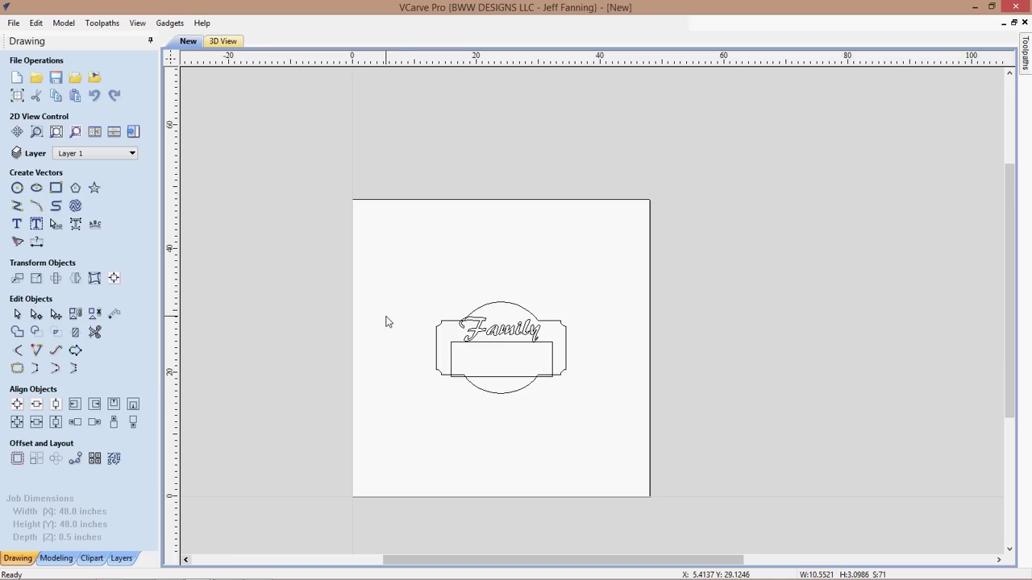
pyautogui.scroll(-3, 398, 432)
pyautogui.scroll(3, 417, 400)
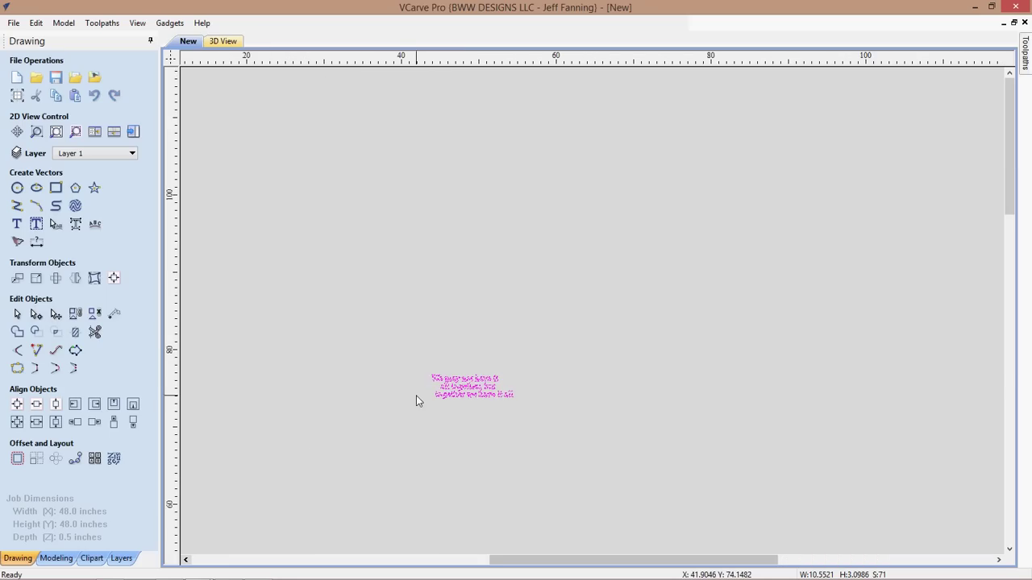
pyautogui.scroll(2, 416, 394)
pyautogui.scroll(2, 510, 488)
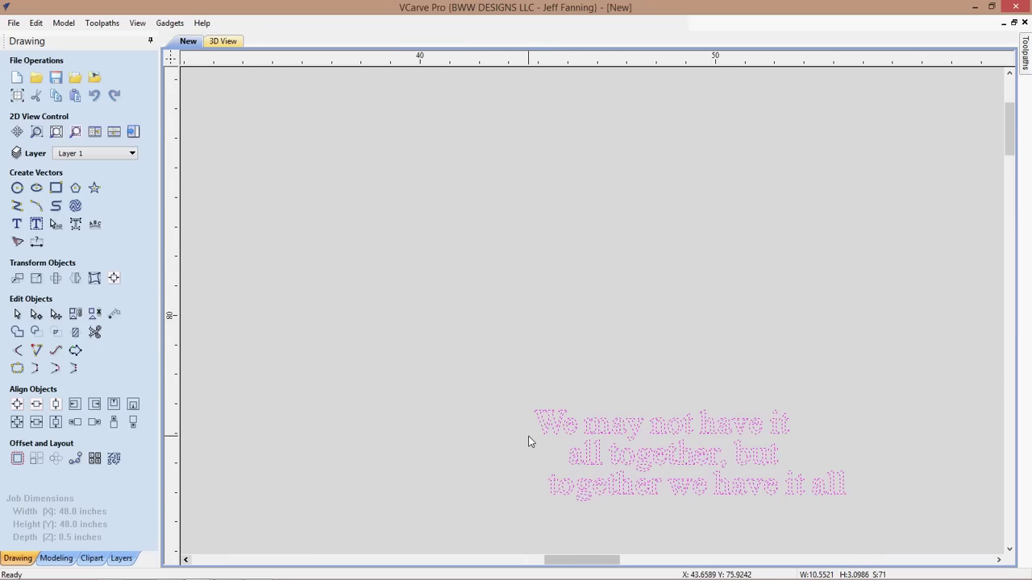
pyautogui.scroll(2, 529, 440)
pyautogui.moveTo(484, 474); pyautogui.dragTo(394, 374, button='middle')
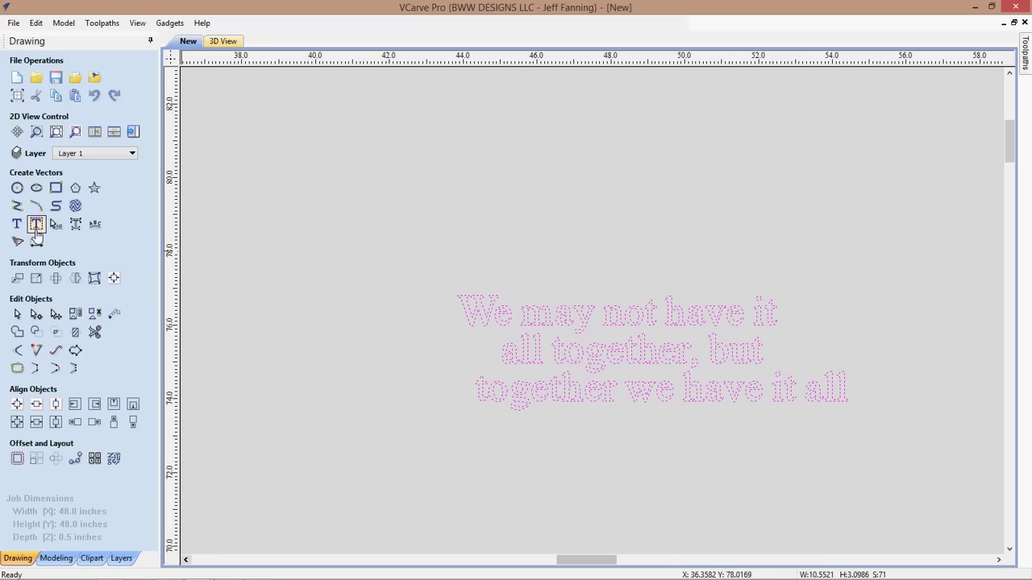
# - Select the lower rectangle and enter "We may not have it / all together, but / together we have it all" on three lines in Auto Layout Text
pyautogui.scroll(-2, 435, 141)
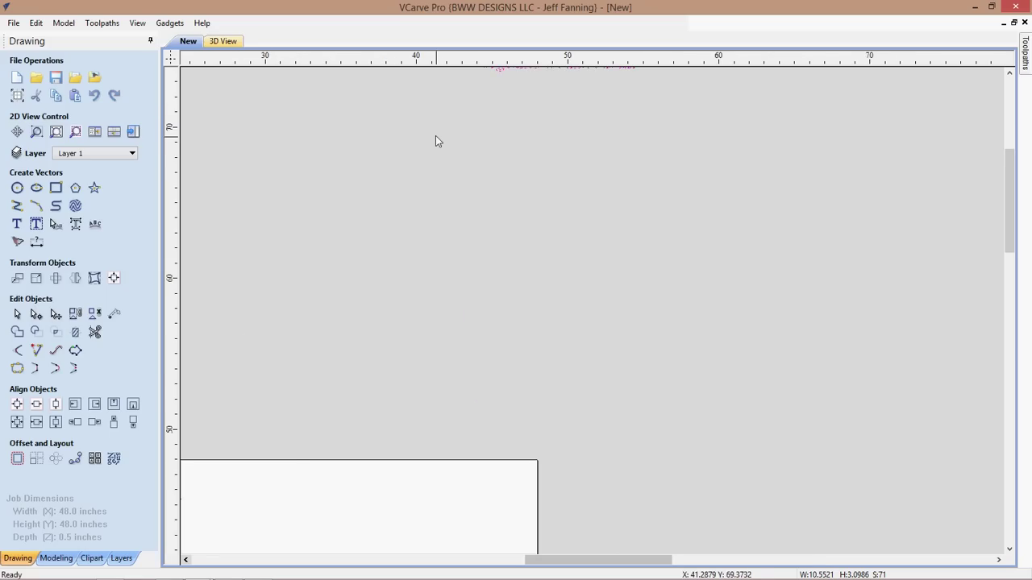
pyautogui.scroll(-2, 435, 141)
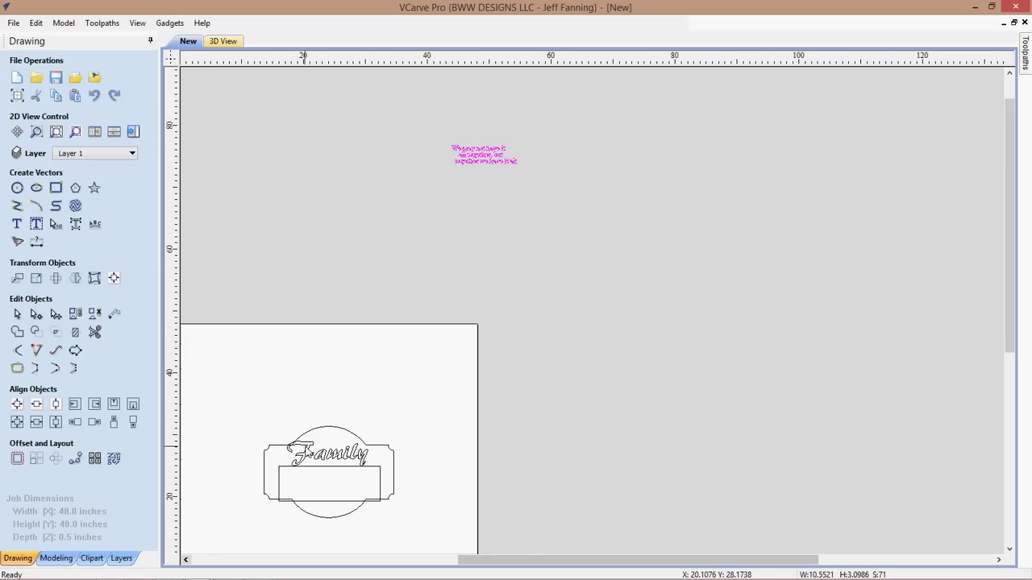
pyautogui.click(280, 477)
pyautogui.moveTo(290, 252); pyautogui.dragTo(359, 395, button='middle')
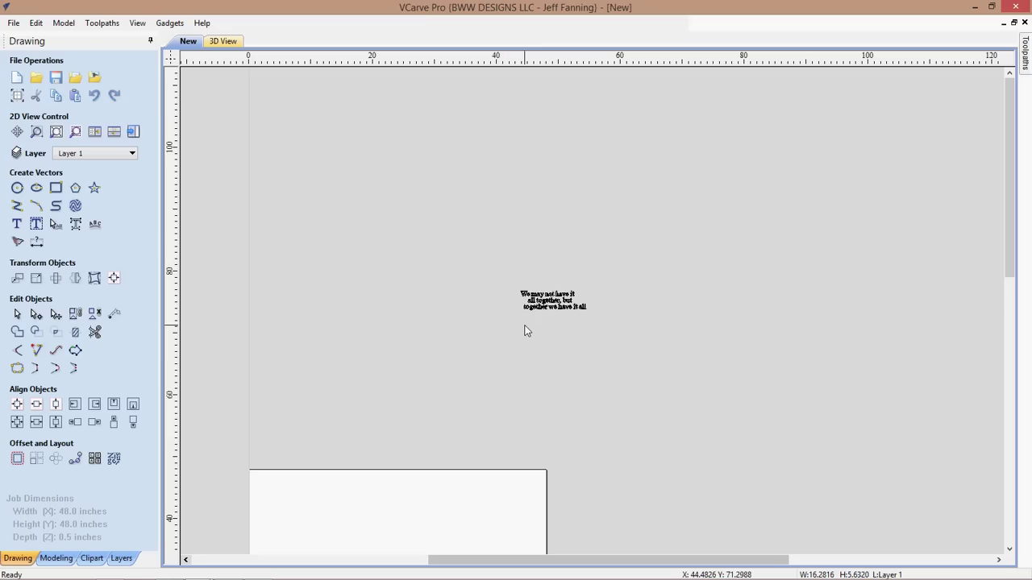
pyautogui.scroll(2, 254, 236)
pyautogui.scroll(1, 255, 236)
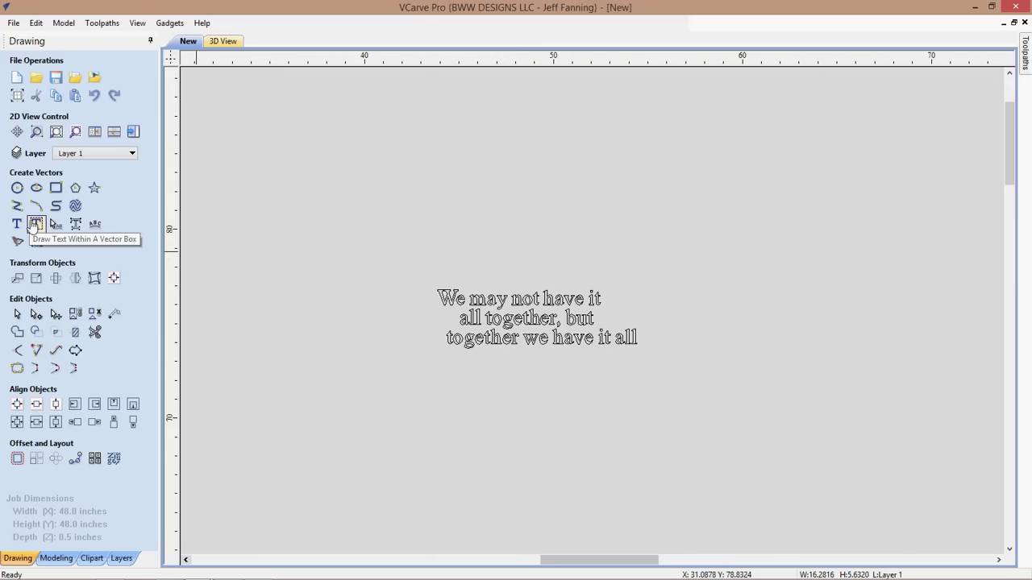
pyautogui.click(36, 224)
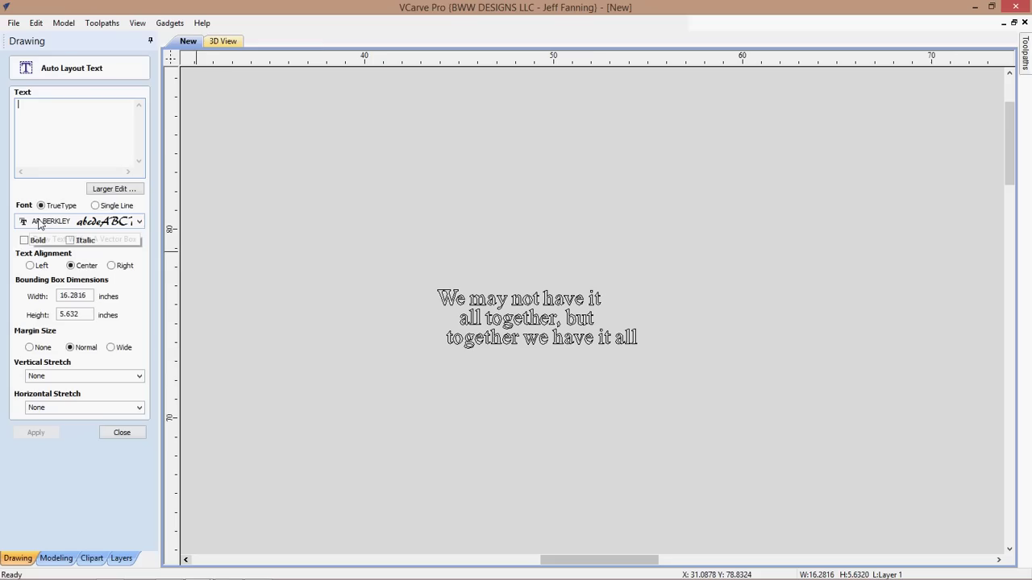
pyautogui.click(38, 101)
pyautogui.write('We may not have it a')
pyautogui.press('BackSpace')
pyautogui.press('BackSpace')
pyautogui.press('Return')
pyautogui.write('all tog')
pyautogui.write('her')
pyautogui.press('BackSpace')
pyautogui.press('BackSpace')
pyautogui.press('BackSpace')
pyautogui.press('BackSpace')
pyautogui.write('gether, but together we have it a')
# - Set the AR BERKLEY verse to bold, fit it inside the lower rectangle, and deselect it
pyautogui.click(25, 240)
pyautogui.scroll(-1, 265, 378)
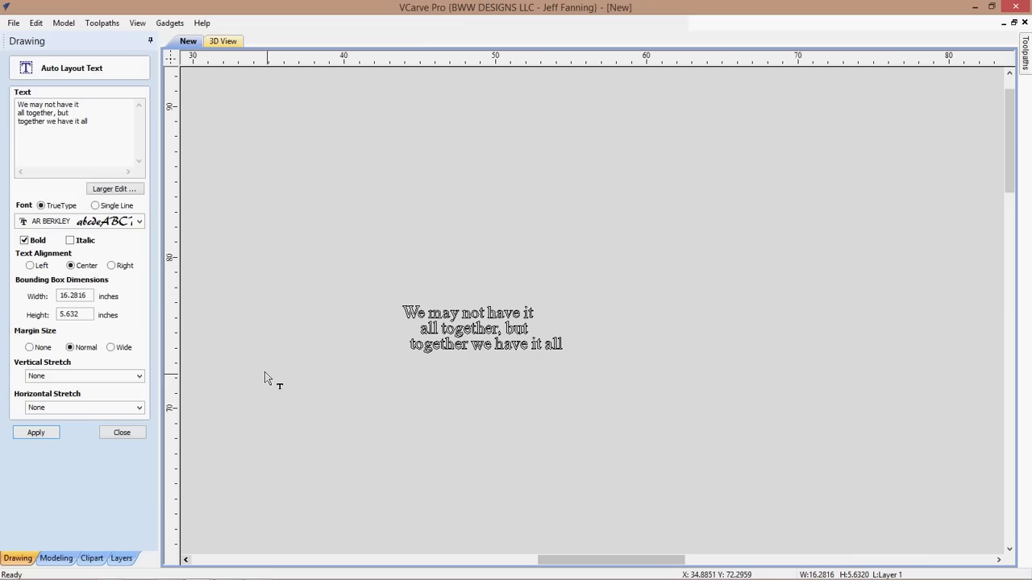
pyautogui.scroll(-2, 266, 374)
pyautogui.moveTo(265, 374); pyautogui.dragTo(439, 234, button='middle')
pyautogui.scroll(-1, 439, 238)
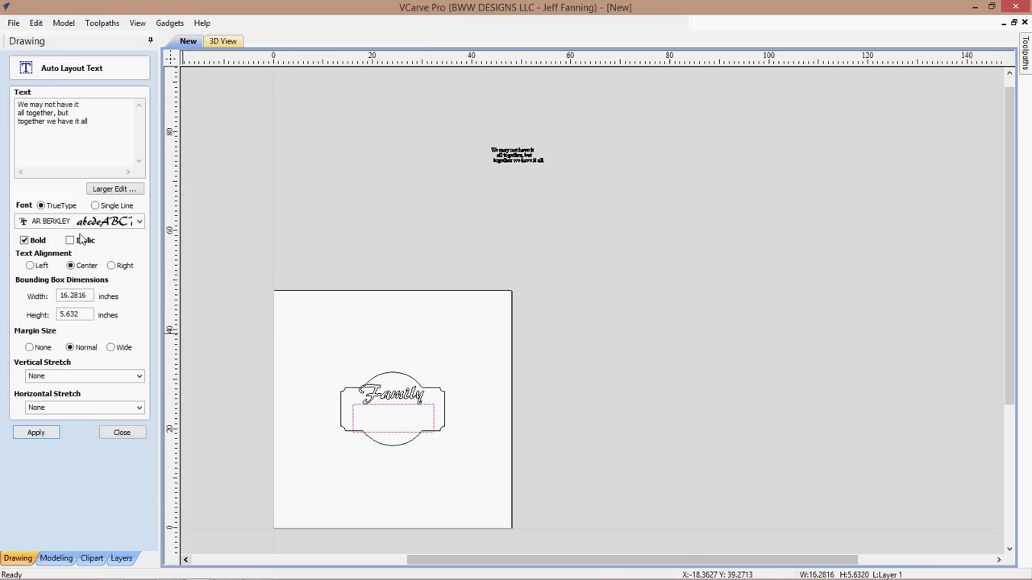
pyautogui.click(36, 433)
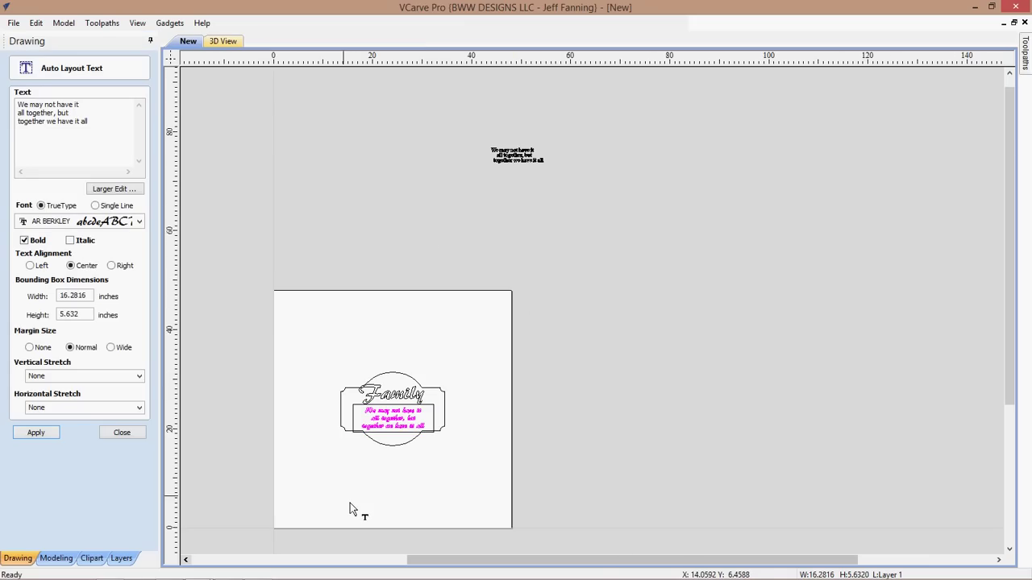
pyautogui.click(362, 437)
# - Finish Auto Layout Text and delete the guide rectangle around the verse
pyautogui.scroll(3, 362, 437)
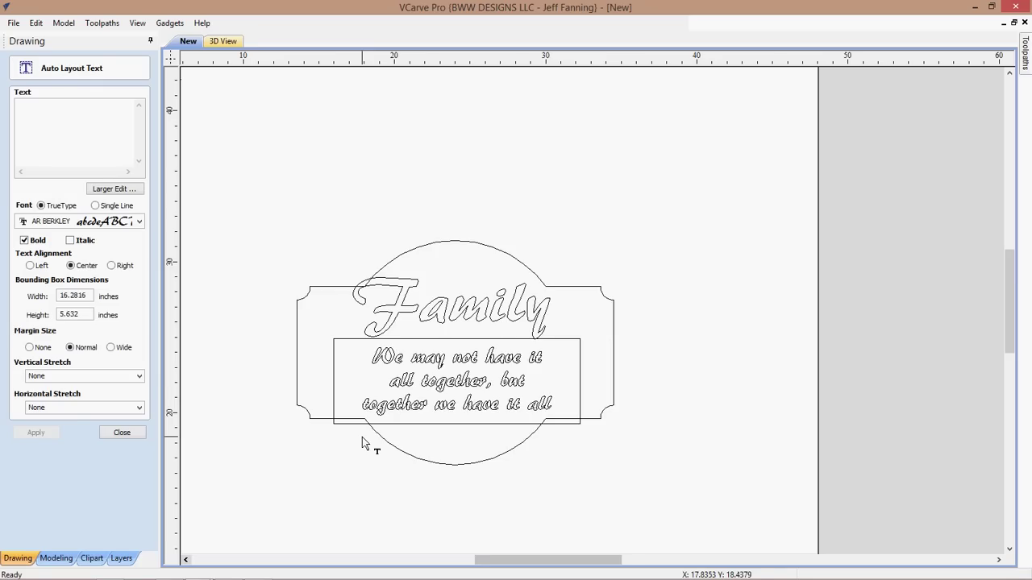
pyautogui.scroll(3, 362, 437)
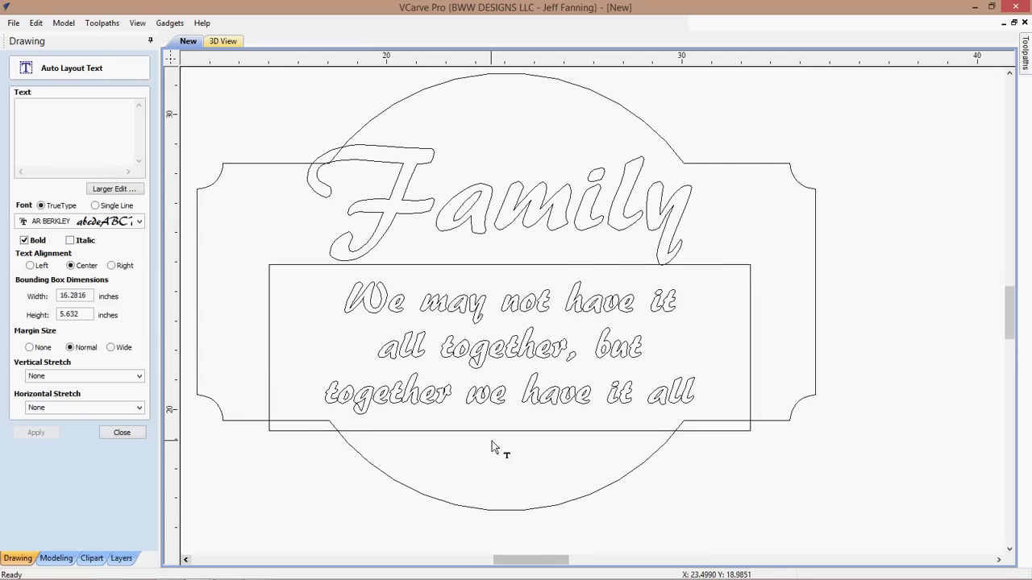
pyautogui.scroll(2, 492, 447)
pyautogui.scroll(-2, 474, 439)
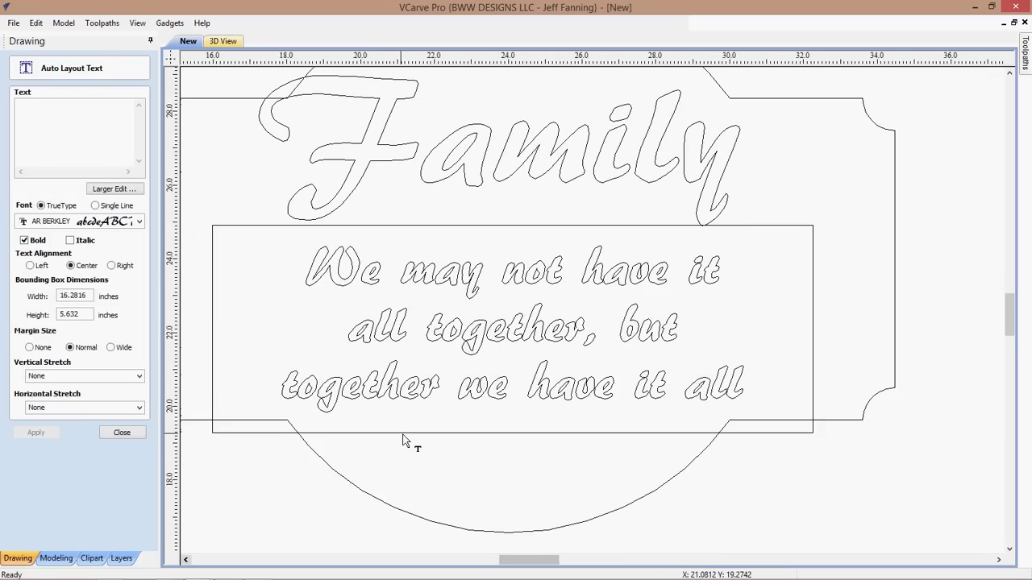
pyautogui.scroll(-1, 427, 451)
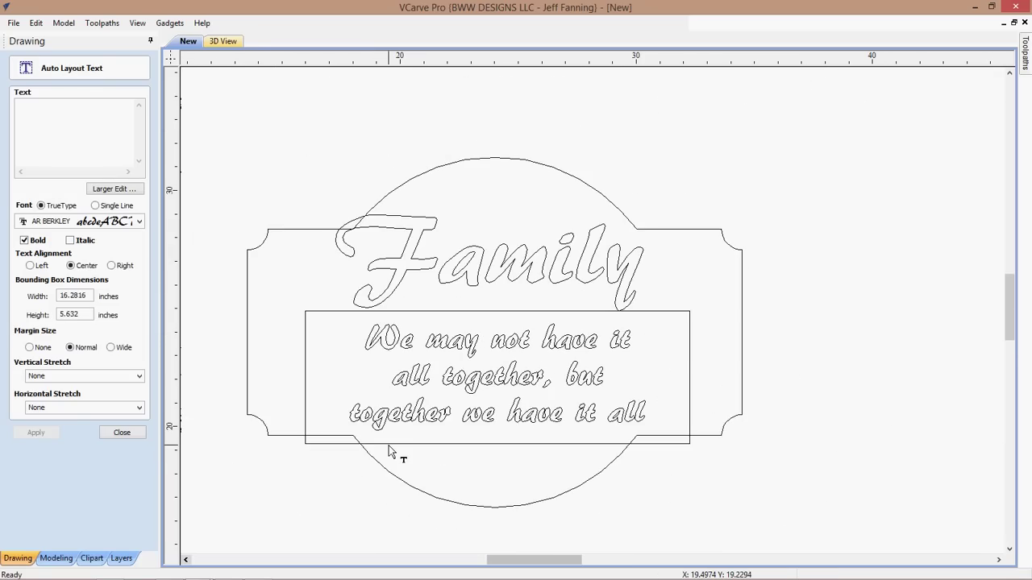
pyautogui.click(305, 408)
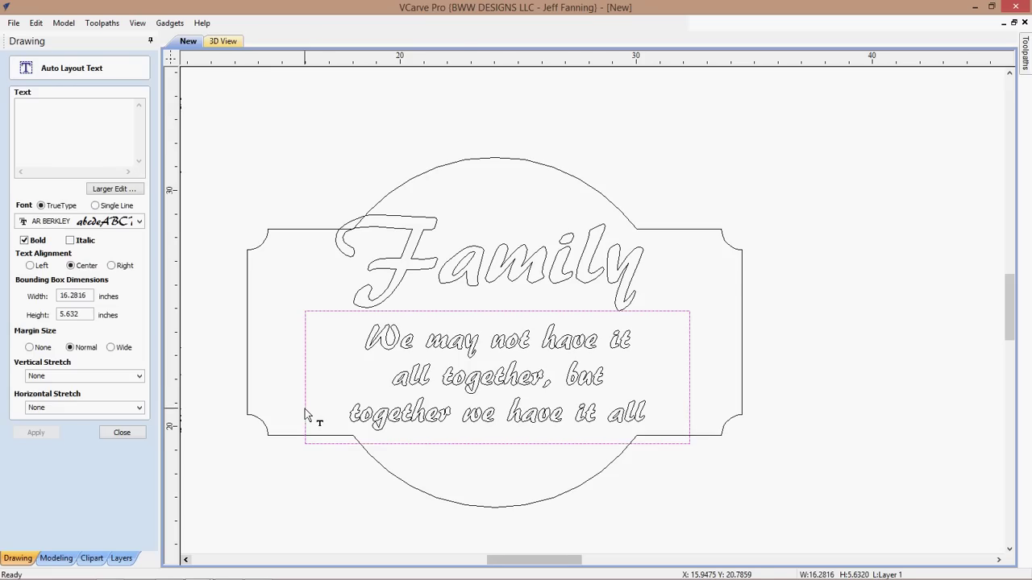
pyautogui.scroll(-1, 405, 413)
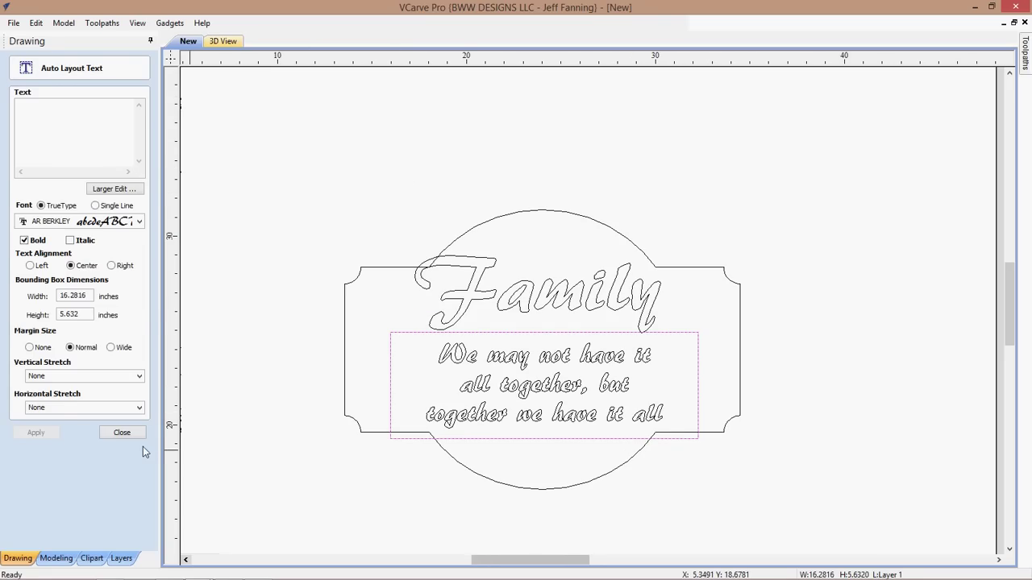
pyautogui.click(122, 432)
pyautogui.scroll(2, 391, 393)
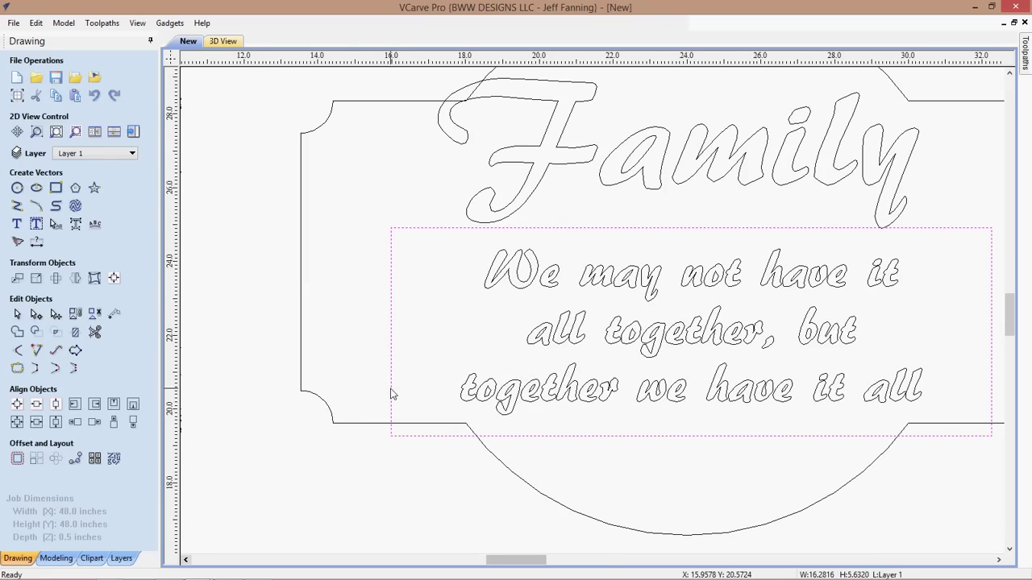
pyautogui.scroll(-2, 483, 407)
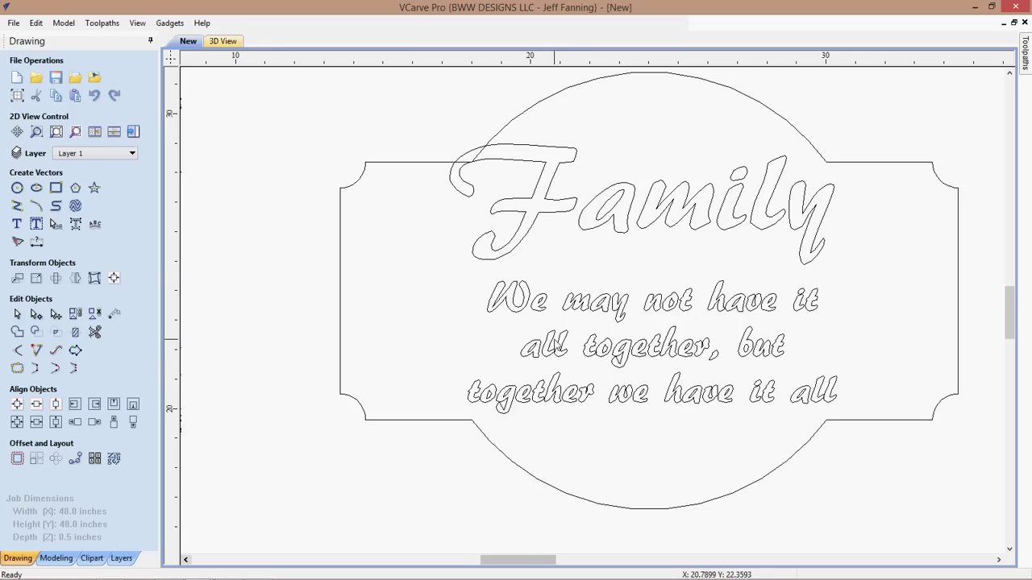
pyautogui.moveTo(642, 337); pyautogui.dragTo(598, 359, button='middle')
pyautogui.scroll(3, 598, 365)
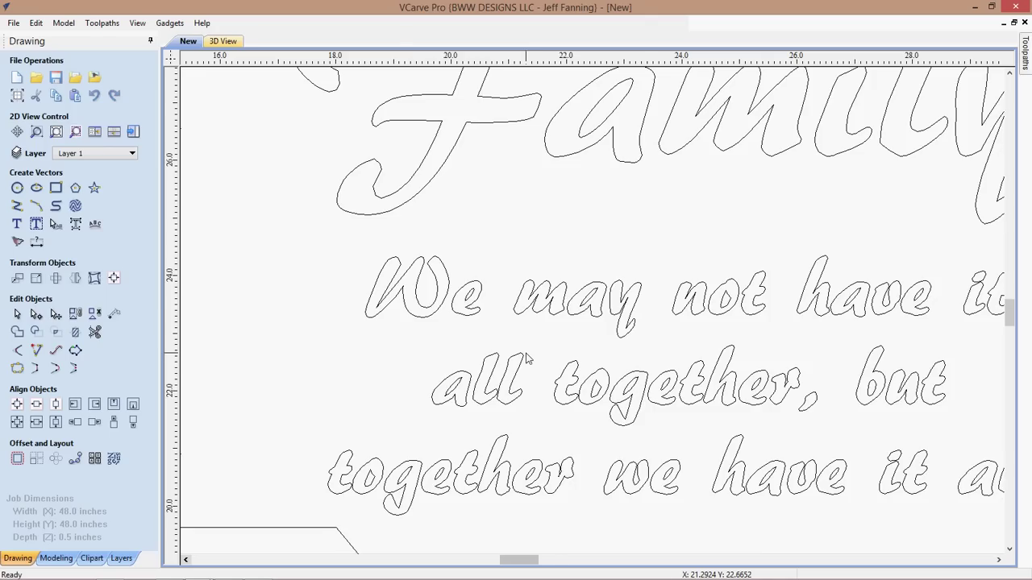
# - Select the three-line verse and use Edit Text Spacing and Curve to widen the gaps around the "o" in the second line's "together"
pyautogui.scroll(-1, 525, 358)
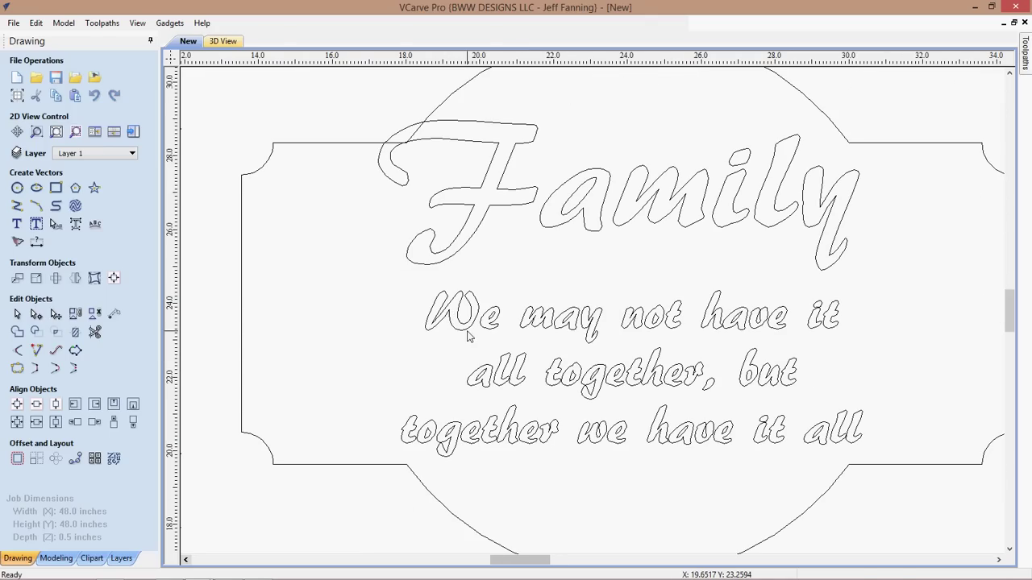
pyautogui.click(673, 339)
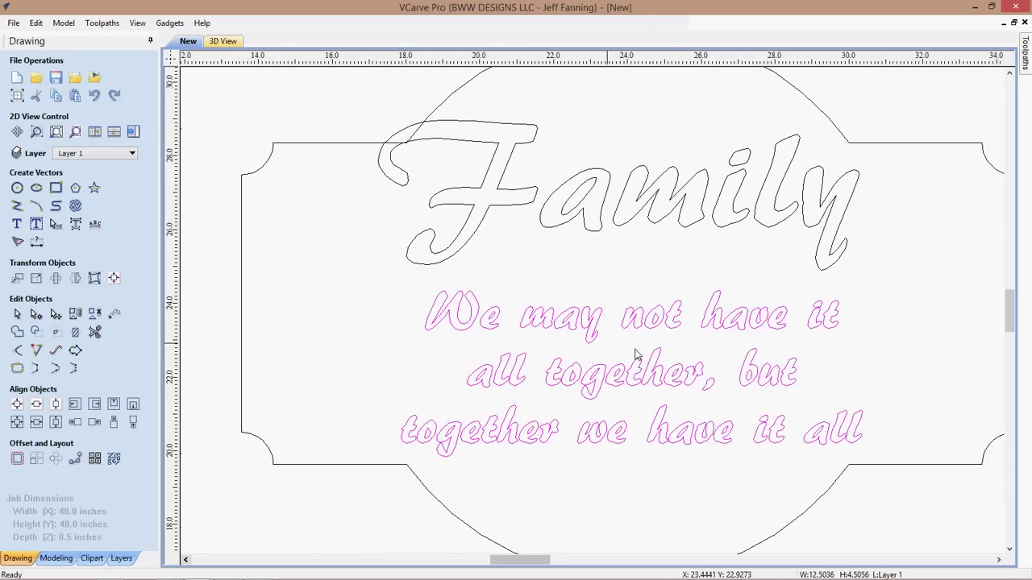
pyautogui.scroll(2, 576, 362)
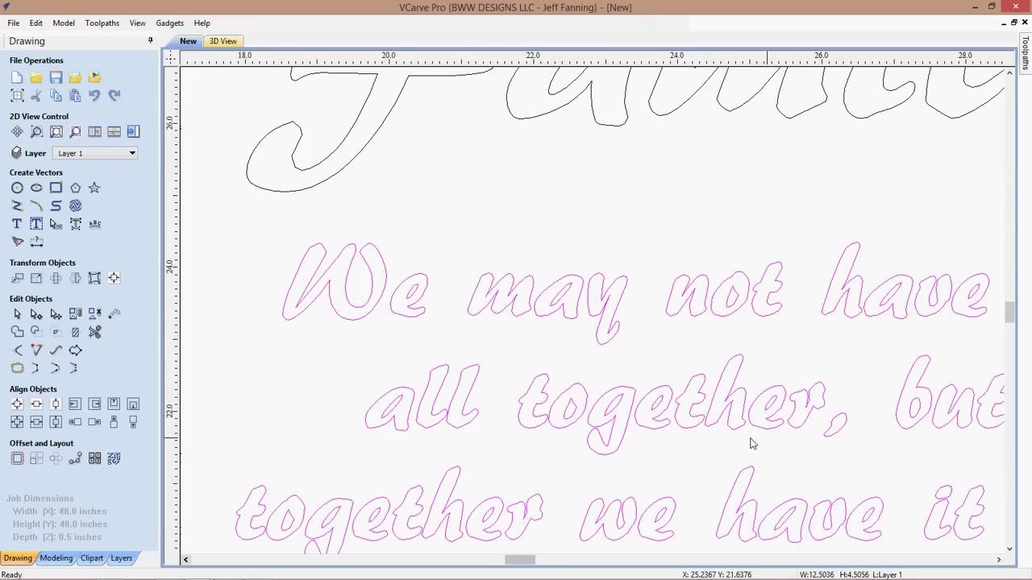
pyautogui.scroll(-1, 750, 443)
pyautogui.scroll(-1, 556, 365)
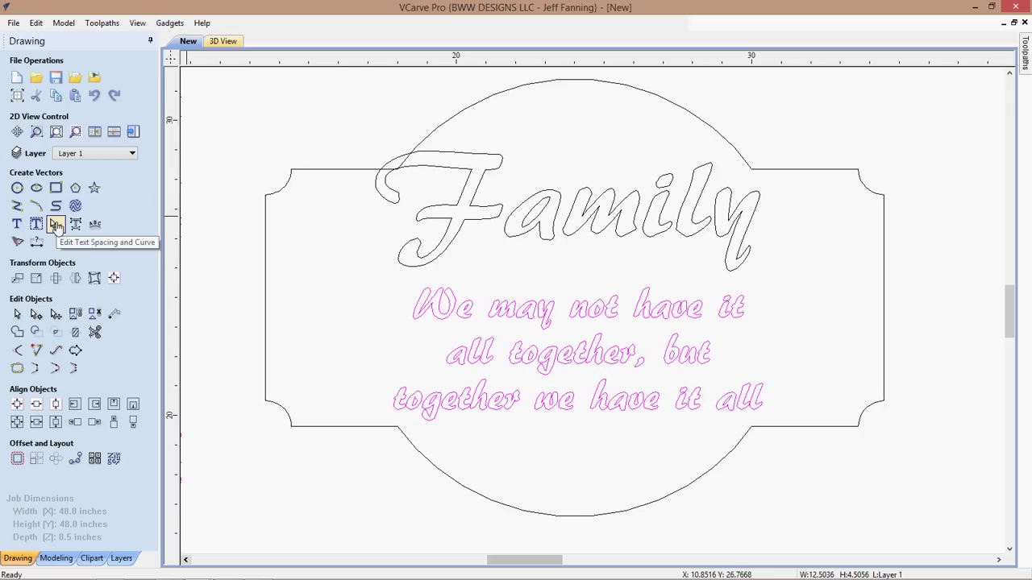
pyautogui.scroll(2, 406, 304)
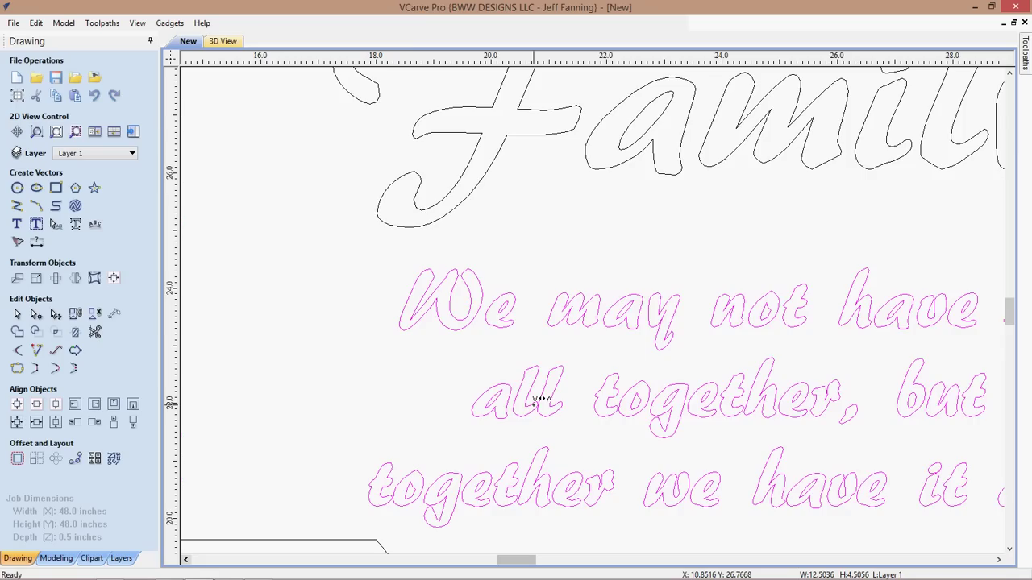
pyautogui.scroll(5, 535, 400)
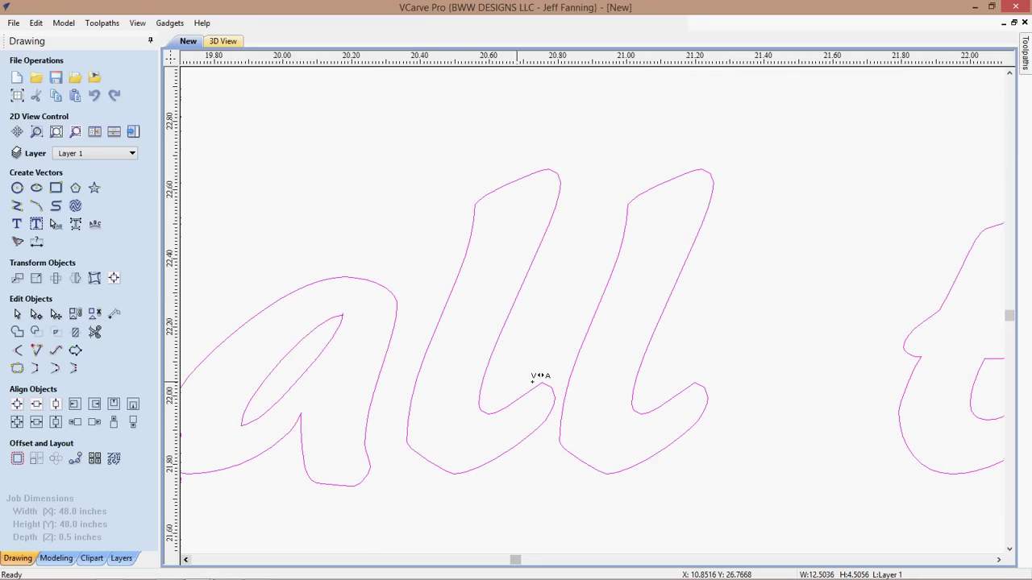
pyautogui.scroll(-3, 632, 363)
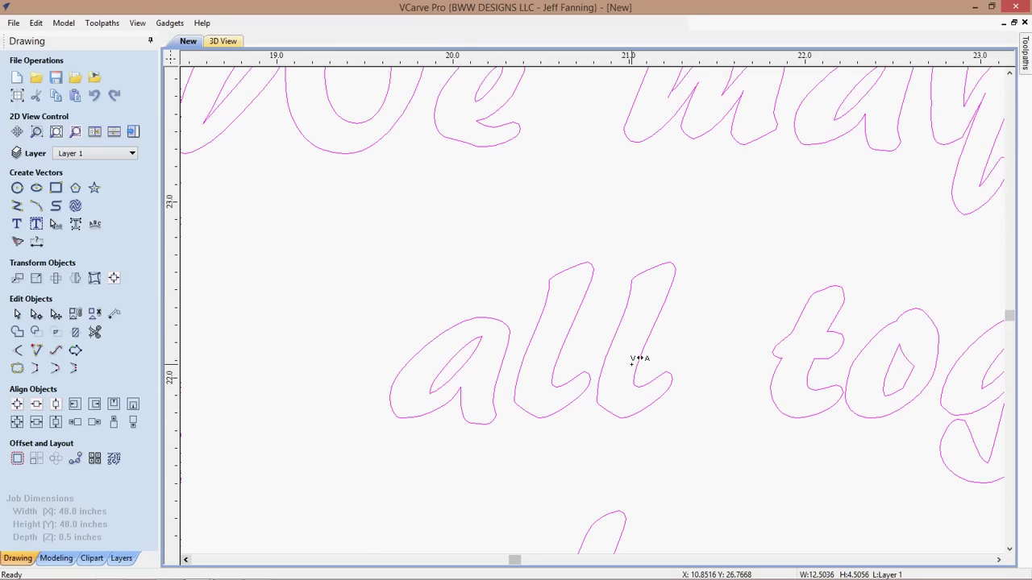
pyautogui.keyDown('shift'); pyautogui.click(826, 368); pyautogui.keyUp('shift')
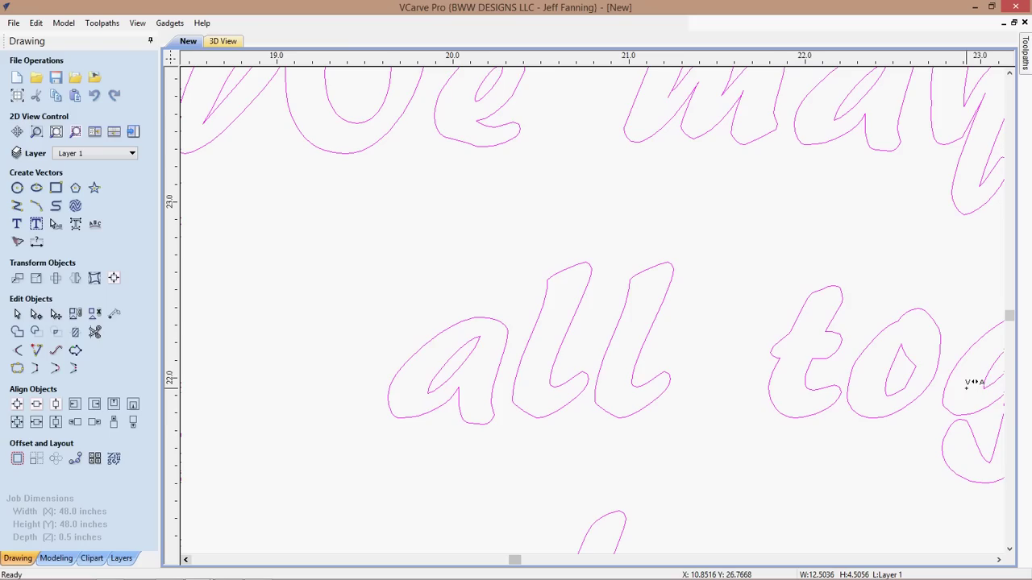
pyautogui.keyDown('shift'); pyautogui.click(903, 351); pyautogui.keyUp('shift')
pyautogui.scroll(-3, 903, 351)
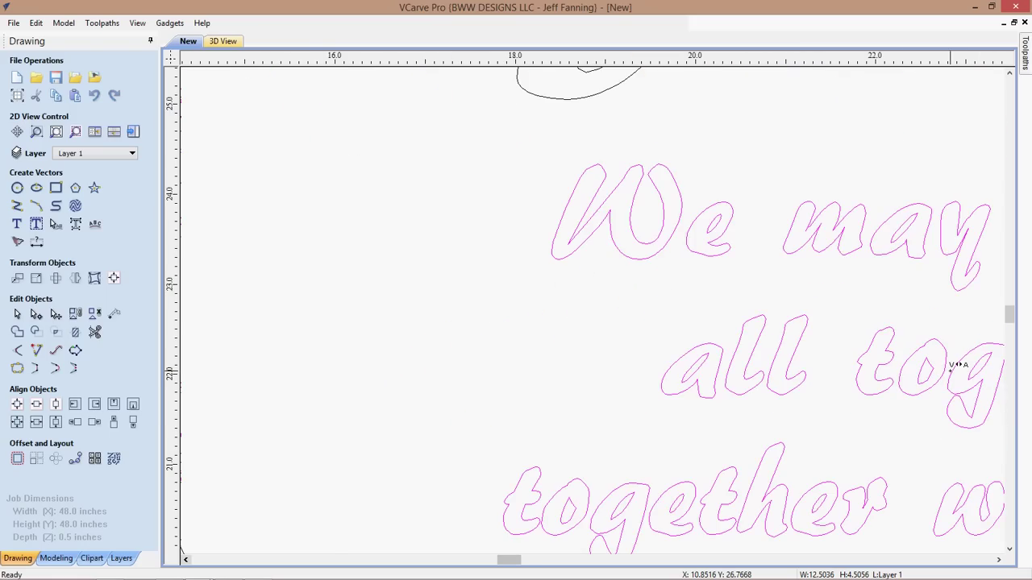
# - Widen the remaining tight letter gaps from "g" through "er" in the second line's "together"
pyautogui.moveTo(957, 365); pyautogui.dragTo(679, 395, button='middle')
pyautogui.keyDown('shift'); pyautogui.click(743, 372); pyautogui.keyUp('shift')
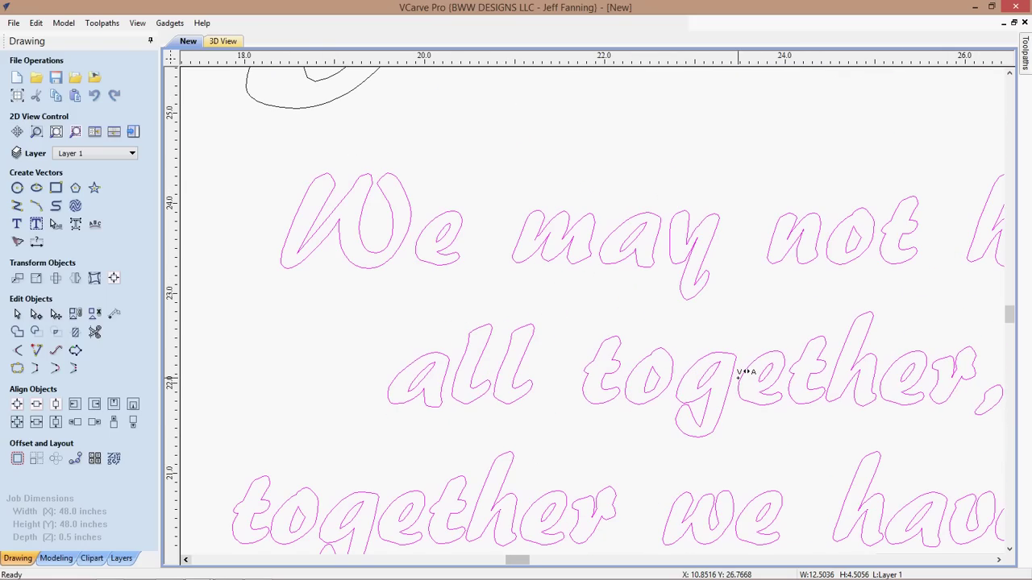
pyautogui.keyDown('shift'); pyautogui.click(893, 357); pyautogui.keyUp('shift')
pyautogui.keyDown('shift'); pyautogui.click(837, 369); pyautogui.keyUp('shift')
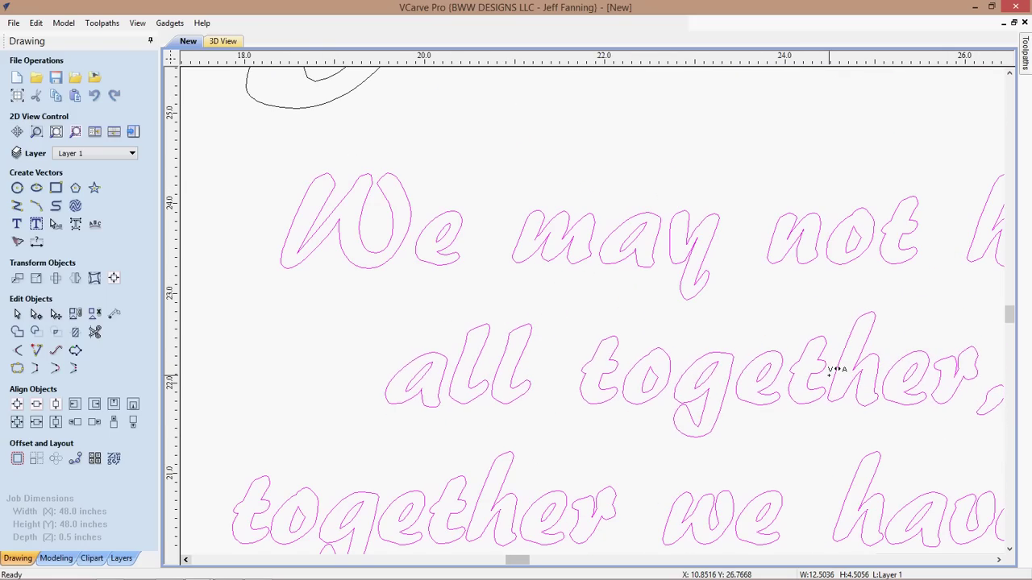
pyautogui.keyDown('shift'); pyautogui.click(837, 369); pyautogui.keyUp('shift')
pyautogui.keyDown('shift'); pyautogui.click(879, 374); pyautogui.keyUp('shift')
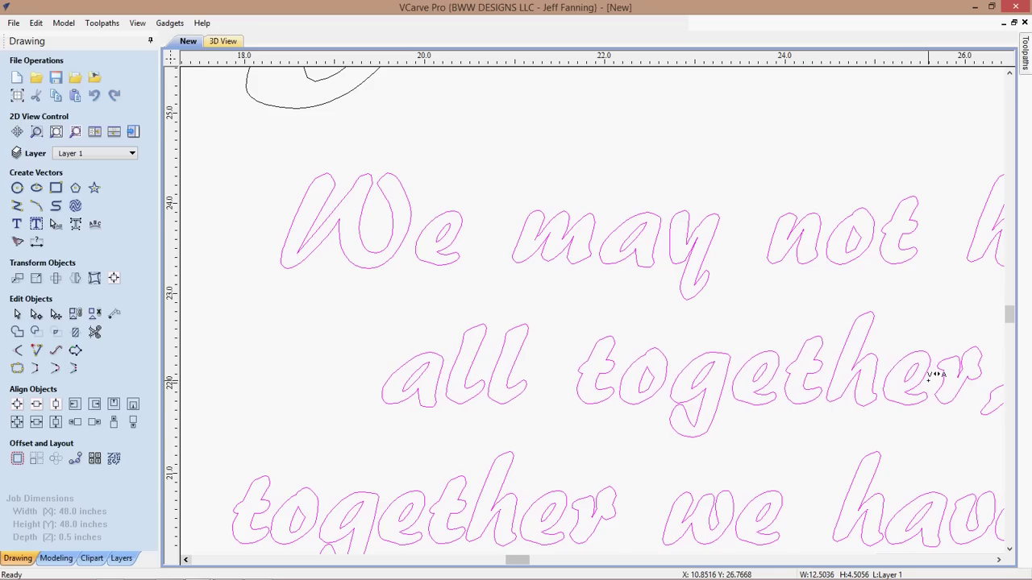
# - Widen the gap between "u" and "t" in "but" at the end of the second line
pyautogui.moveTo(935, 375); pyautogui.dragTo(773, 403, button='middle')
pyautogui.scroll(2, 767, 407)
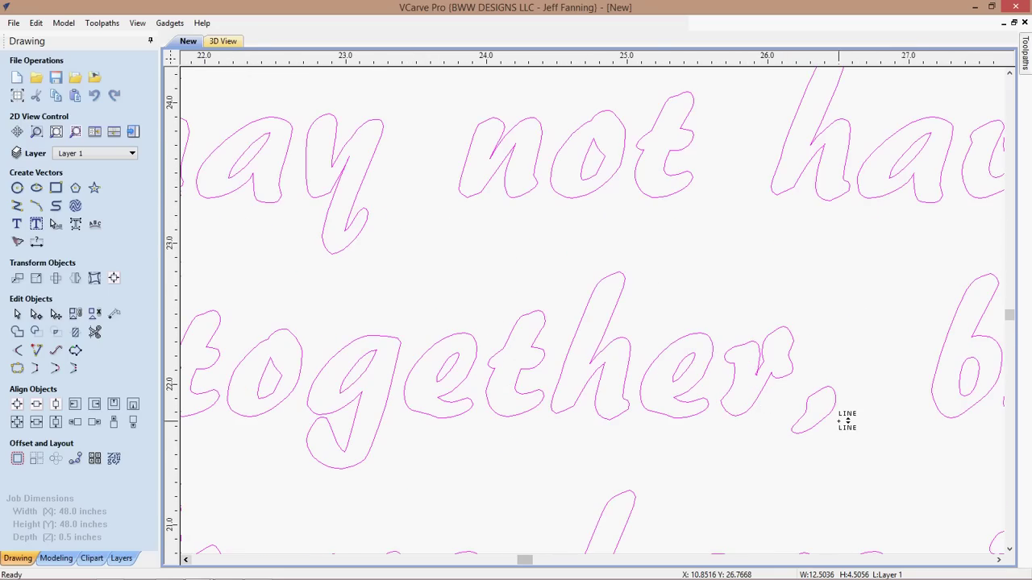
pyautogui.moveTo(847, 420); pyautogui.dragTo(772, 354, button='middle')
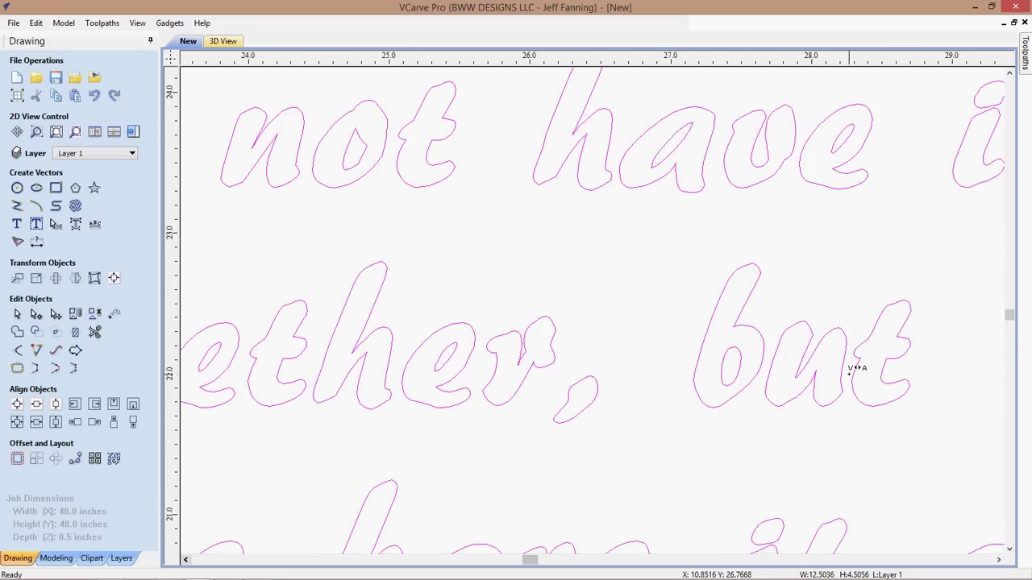
pyautogui.moveTo(853, 368); pyautogui.dragTo(859, 368)
pyautogui.scroll(-2, 772, 365)
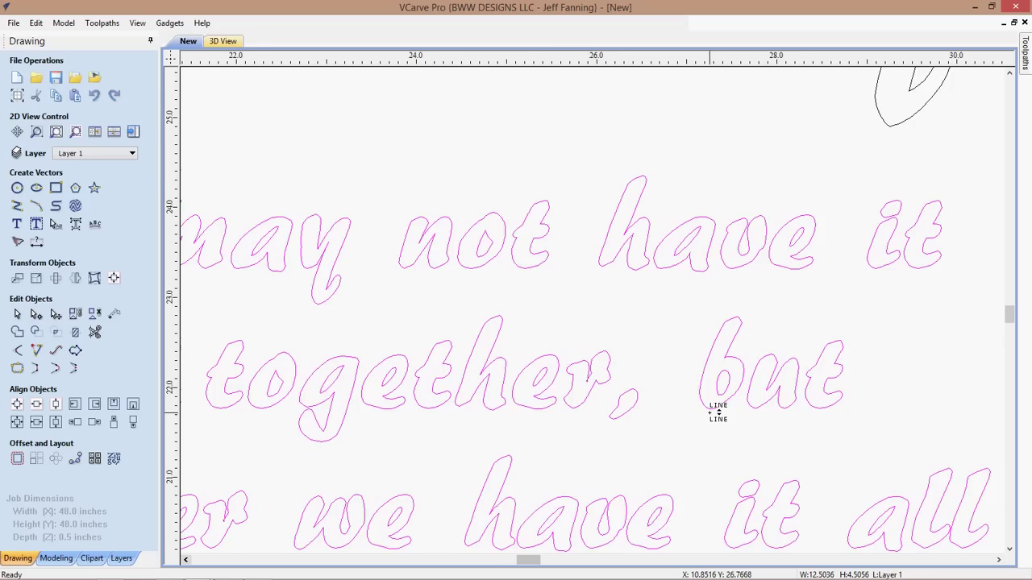
# - Widen the tight letter gaps in "together" and "have" on the verse's third line
pyautogui.moveTo(709, 412); pyautogui.dragTo(867, 234, button='middle')
pyautogui.hscroll(-3, 329, 381)
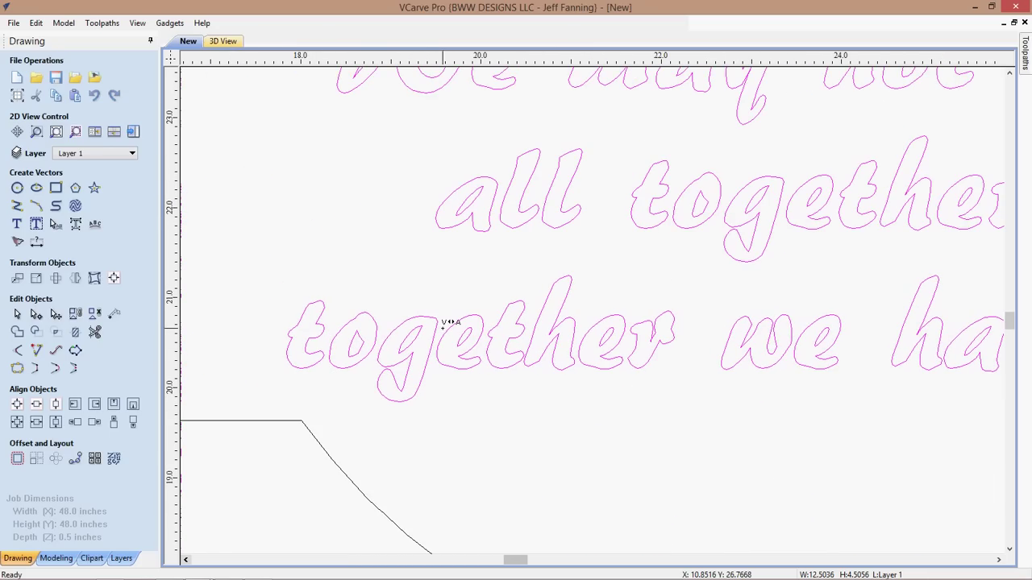
pyautogui.moveTo(445, 324); pyautogui.dragTo(537, 339)
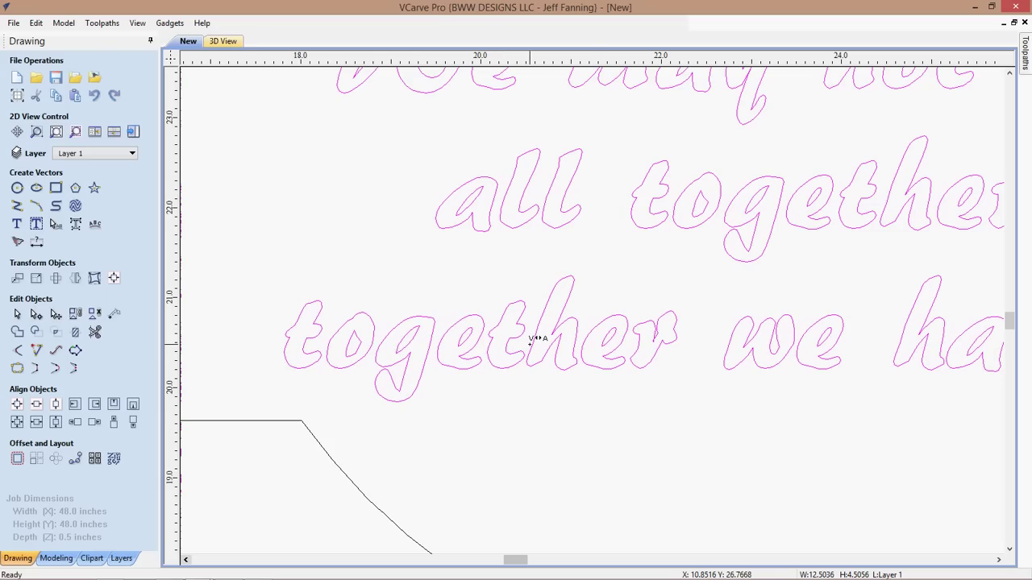
pyautogui.moveTo(595, 324); pyautogui.dragTo(758, 376)
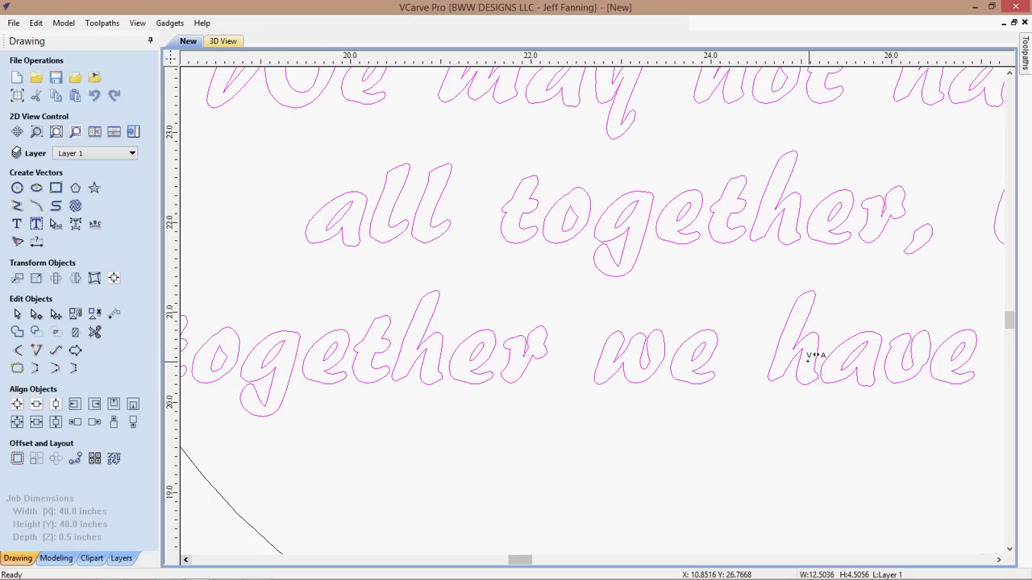
pyautogui.moveTo(810, 354); pyautogui.dragTo(549, 436)
# - Widen the gap between the two l's in the third line's "all", then finish the spacing edit and deselect the verse
pyautogui.scroll(3, 799, 385)
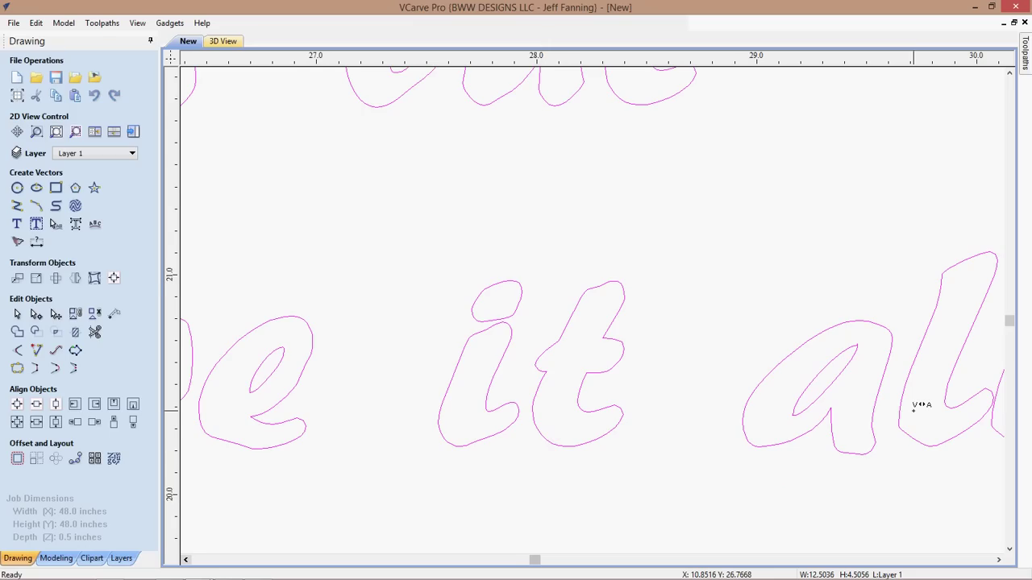
pyautogui.moveTo(913, 407); pyautogui.dragTo(801, 412, button='middle')
pyautogui.moveTo(873, 373); pyautogui.dragTo(876, 372)
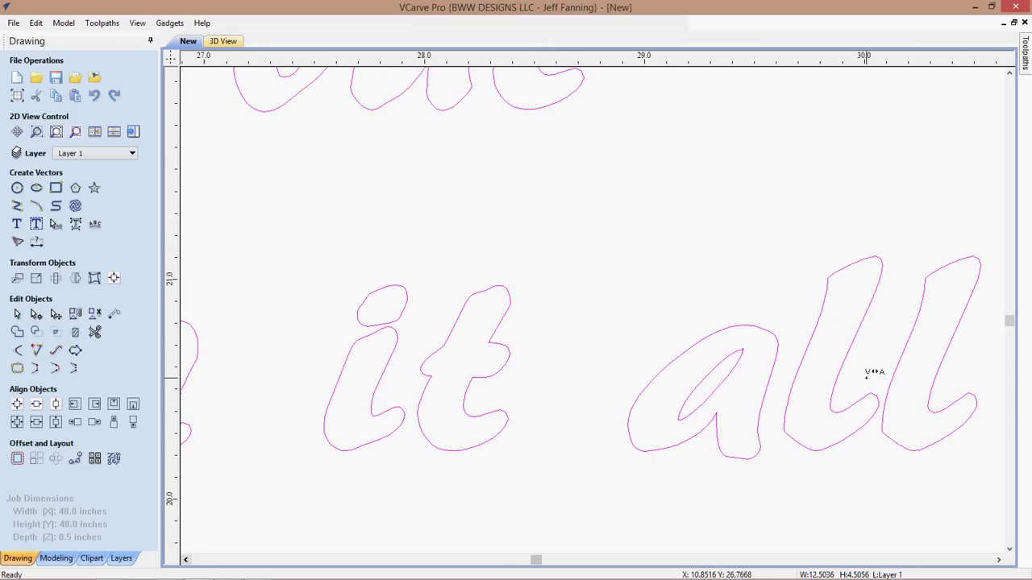
pyautogui.scroll(-3, 875, 373)
pyautogui.scroll(-3, 828, 395)
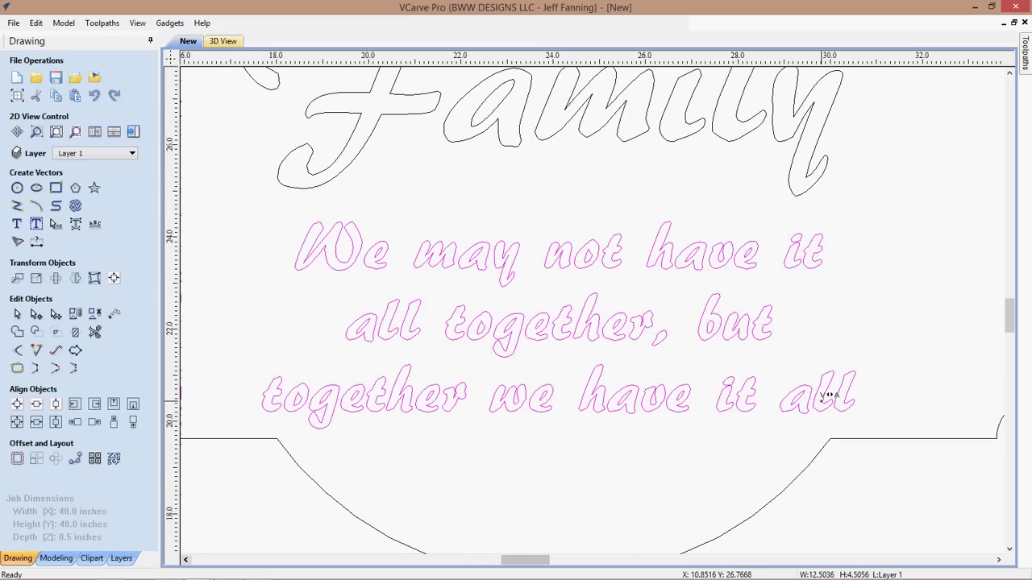
pyautogui.scroll(-3, 733, 406)
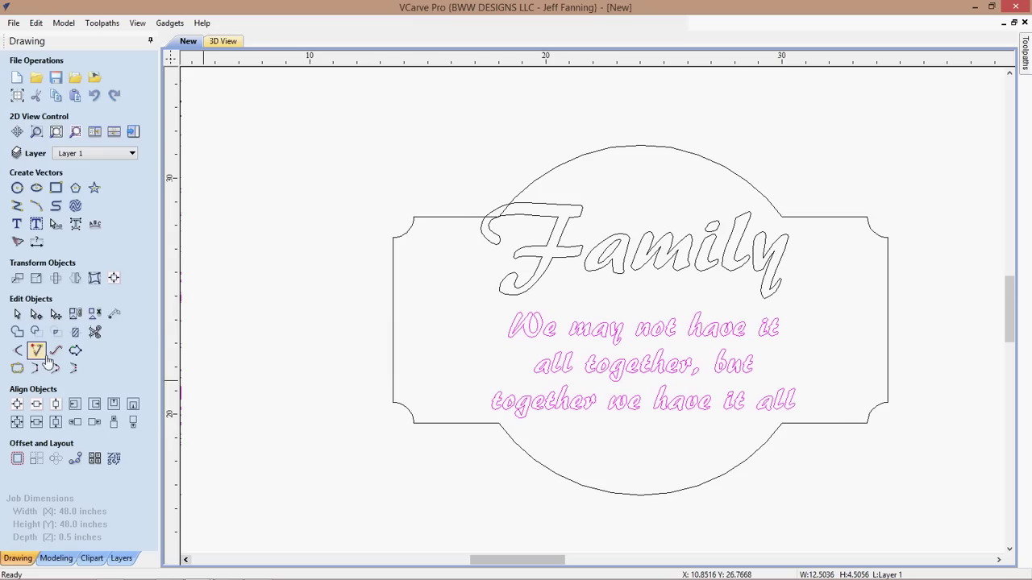
pyautogui.click(359, 395)
# - Enlarge the verse proportionally about its center to about 16.7 by 5.9 inches and deselect it
pyautogui.scroll(3, 516, 411)
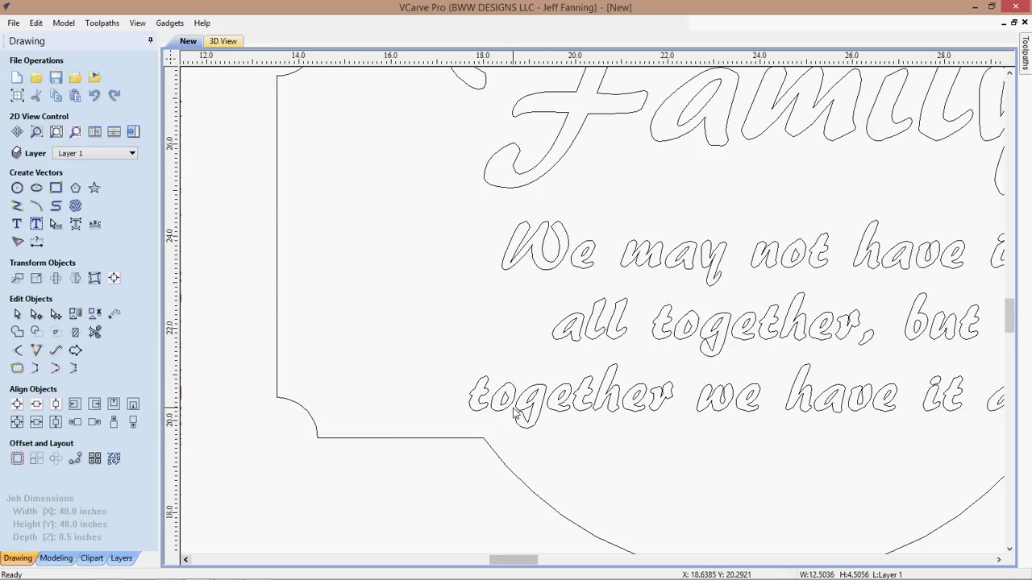
pyautogui.scroll(-2, 516, 411)
pyautogui.moveTo(438, 266); pyautogui.dragTo(892, 433)
pyautogui.click(549, 357)
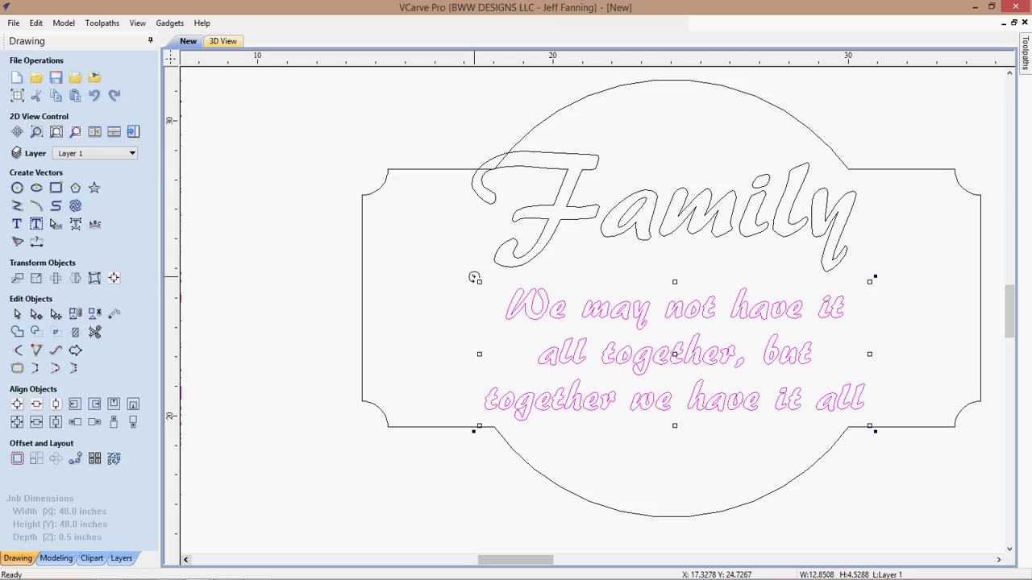
pyautogui.moveTo(478, 283); pyautogui.dragTo(470, 274)
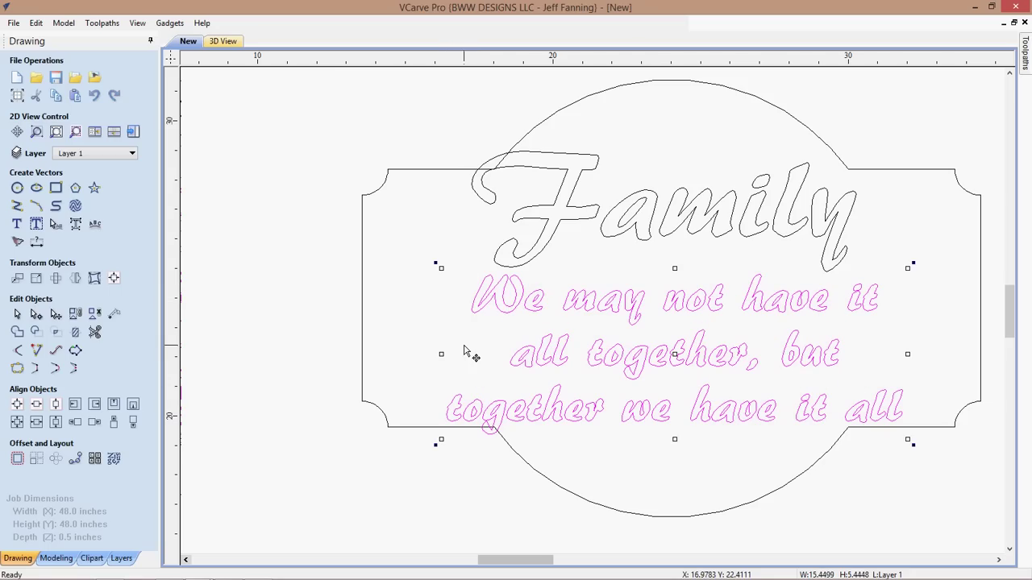
pyautogui.moveTo(436, 266); pyautogui.dragTo(419, 258)
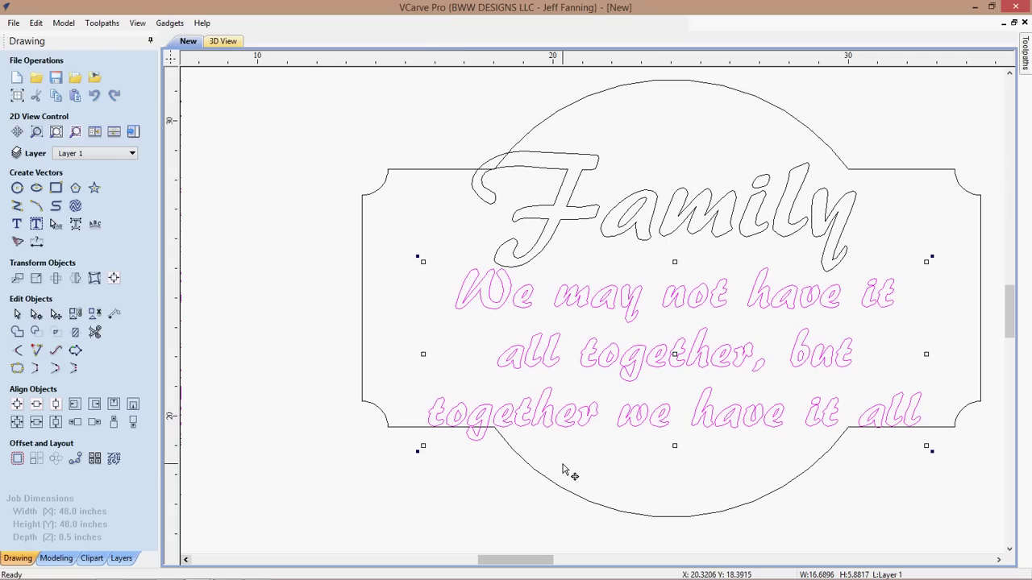
pyautogui.click(706, 466)
pyautogui.scroll(-2, 676, 466)
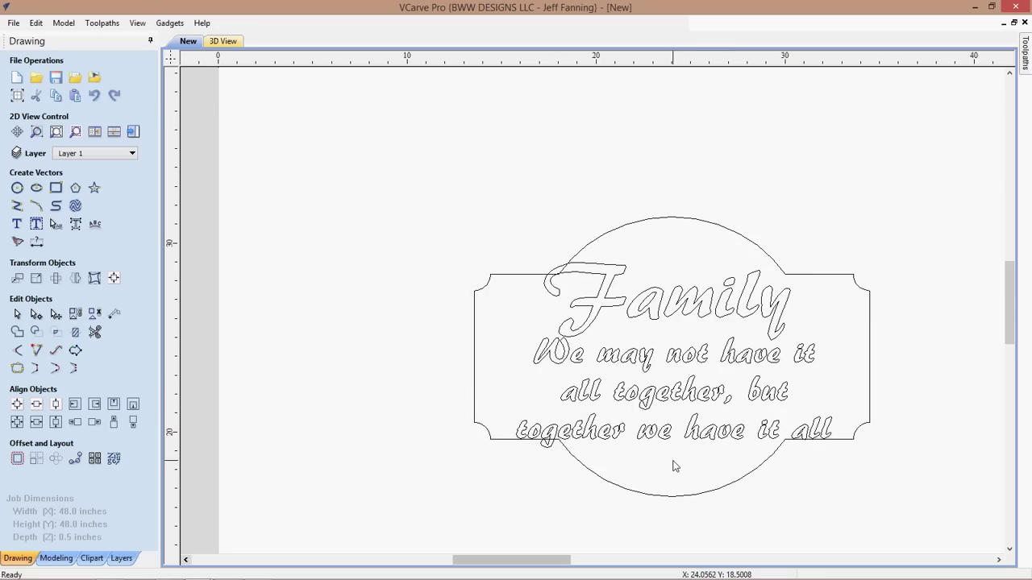
pyautogui.scroll(3, 675, 466)
pyautogui.scroll(-3, 670, 462)
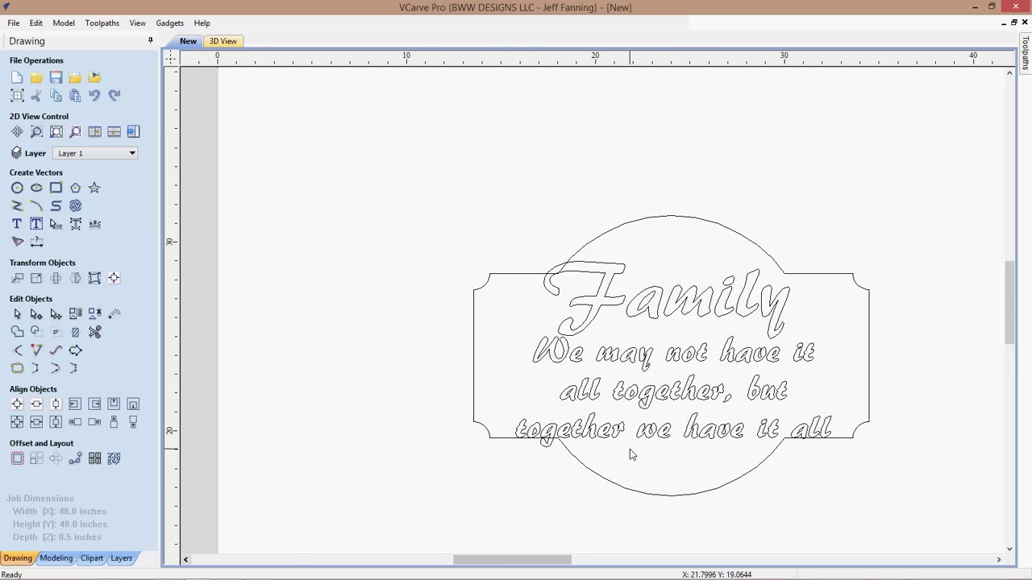
pyautogui.scroll(-1, 629, 449)
# - Select the enlarged verse and convert its text to curves
pyautogui.click(564, 376)
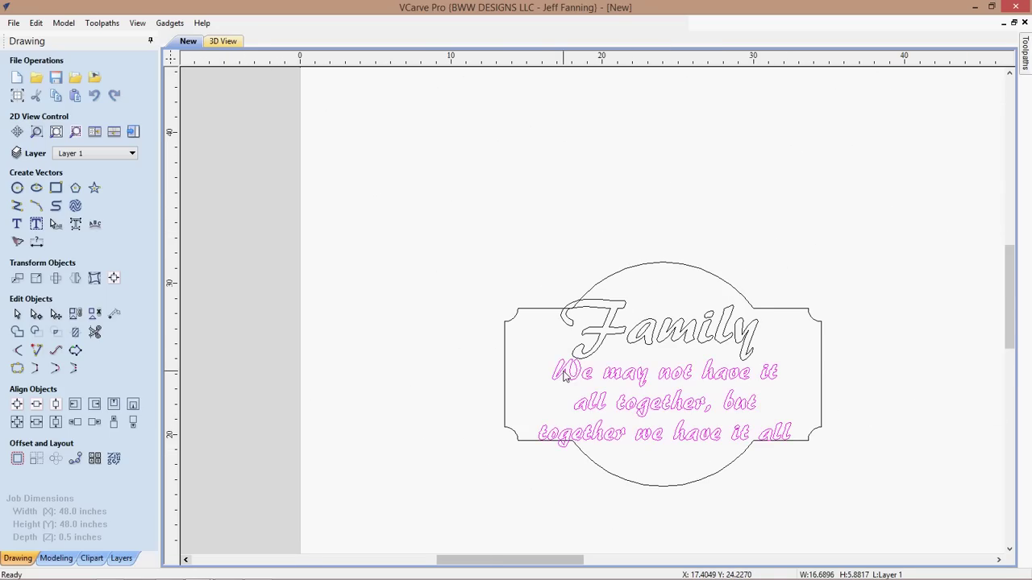
pyautogui.scroll(2, 564, 376)
pyautogui.moveTo(564, 375); pyautogui.dragTo(529, 329, button='middle')
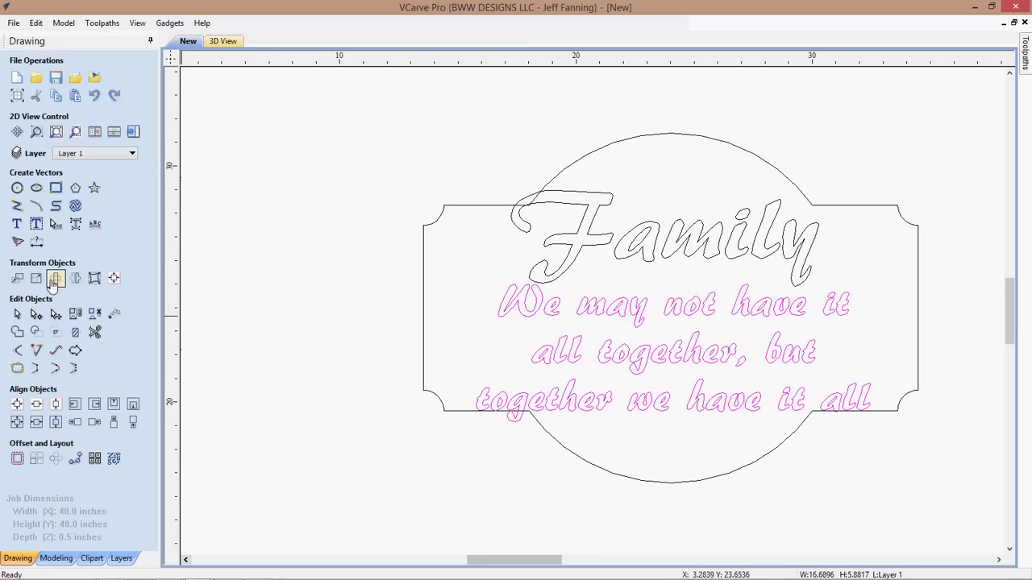
pyautogui.click(75, 226)
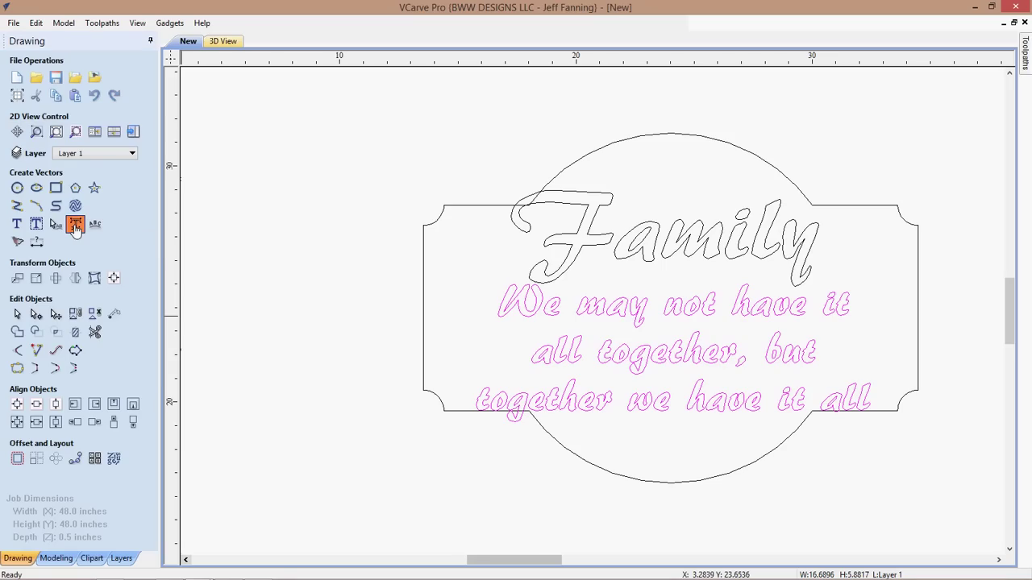
pyautogui.scroll(1, 553, 349)
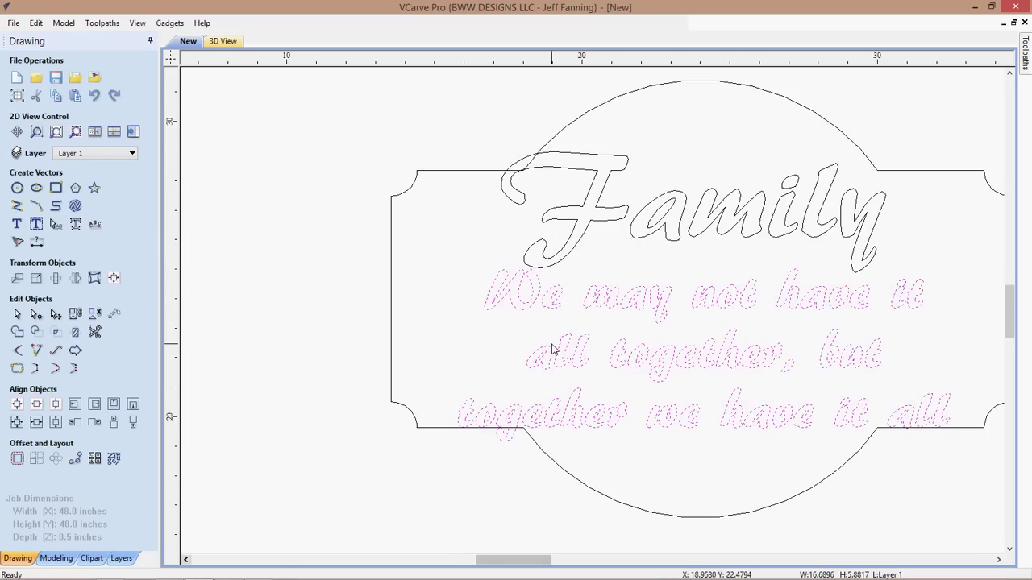
pyautogui.scroll(3, 553, 349)
pyautogui.scroll(-2, 722, 451)
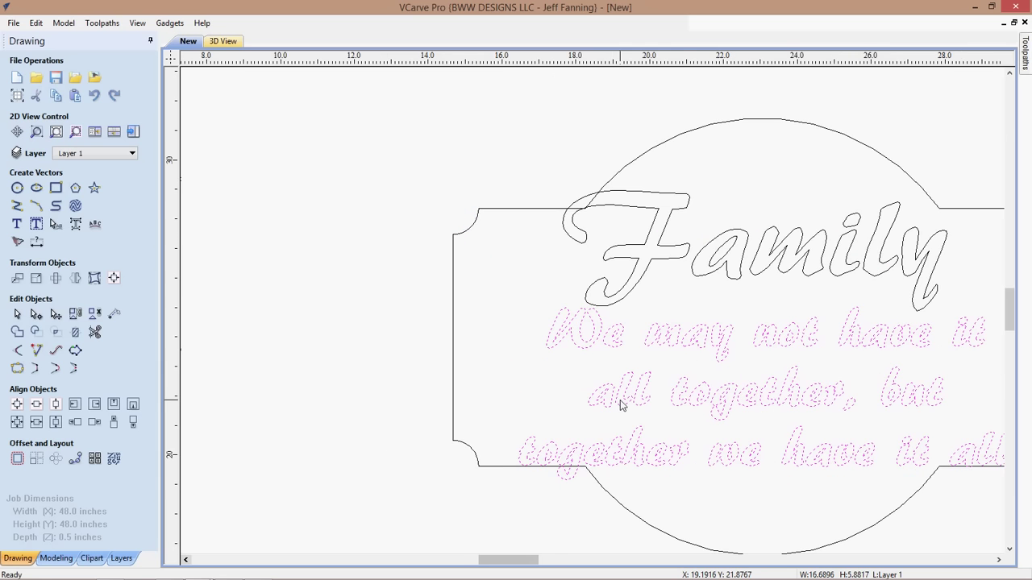
pyautogui.scroll(-2, 620, 400)
pyautogui.scroll(-2, 620, 400)
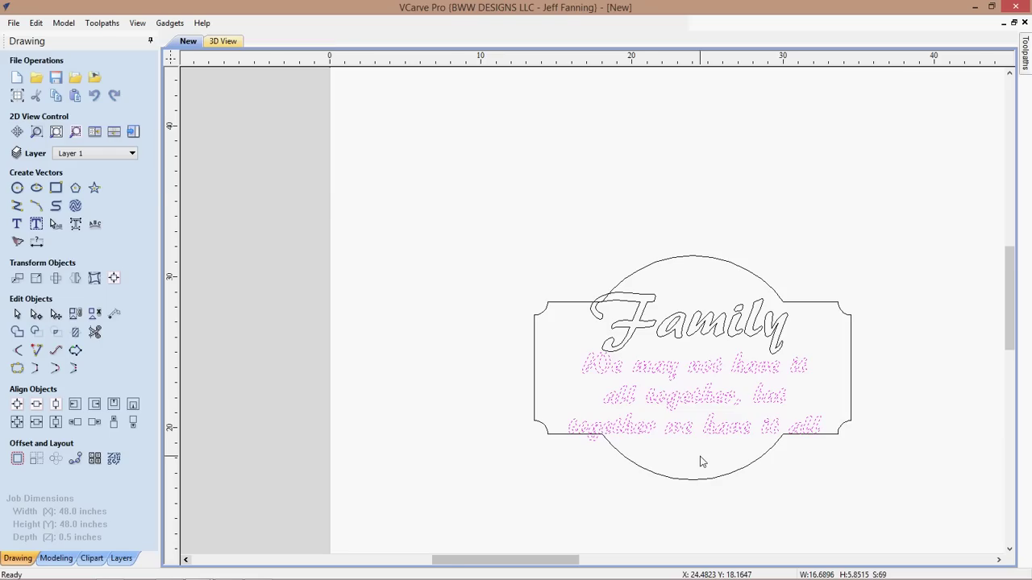
# - Move the verse's third line up about 0.9 inch, closer to the second line, and deselect it
pyautogui.click(555, 433)
pyautogui.scroll(2, 555, 433)
pyautogui.moveTo(553, 403); pyautogui.dragTo(997, 458)
pyautogui.scroll(1, 764, 450)
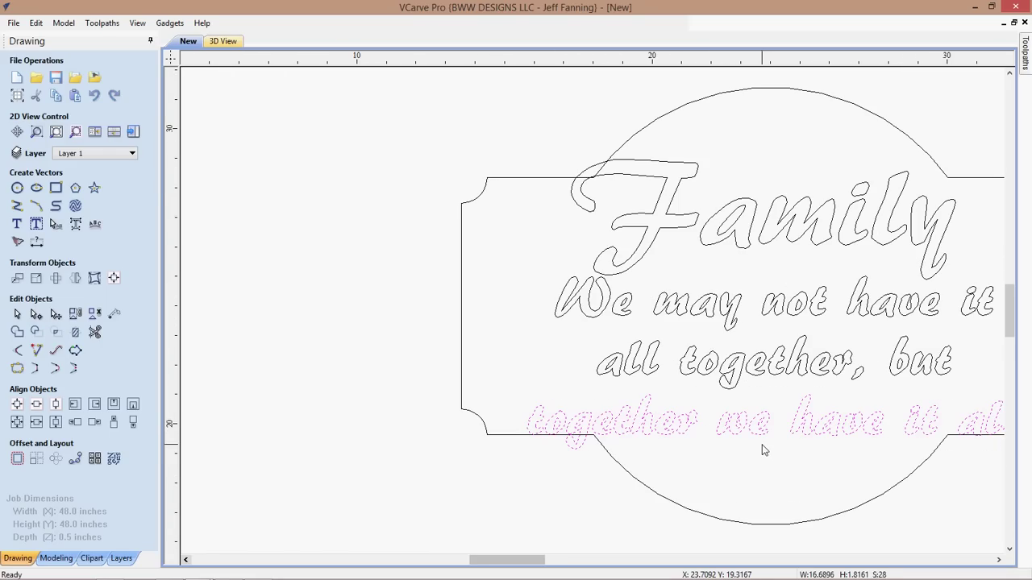
pyautogui.click(763, 433)
pyautogui.press('Up')
pyautogui.press('Up')
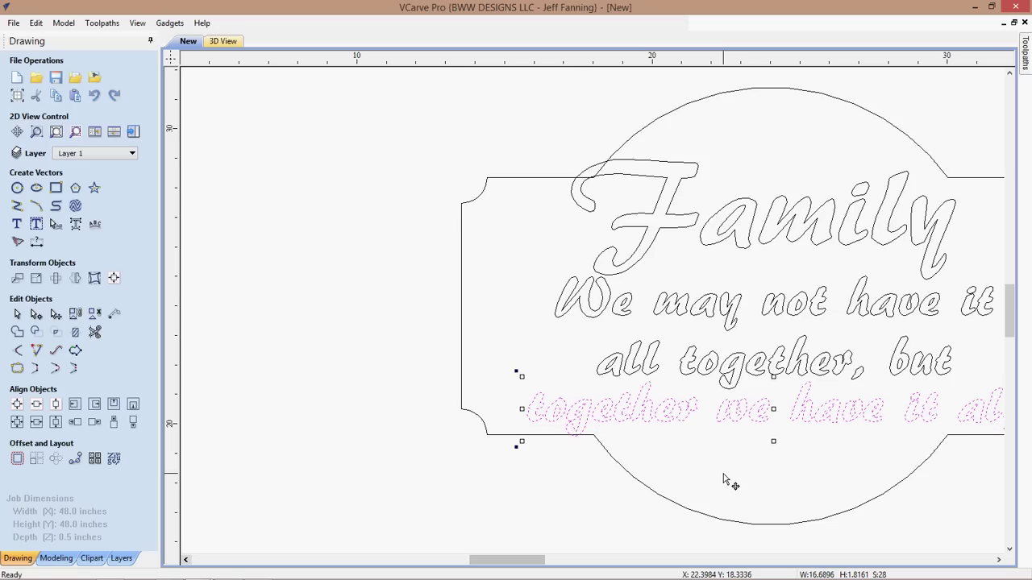
pyautogui.press('Up')
pyautogui.press('Up')
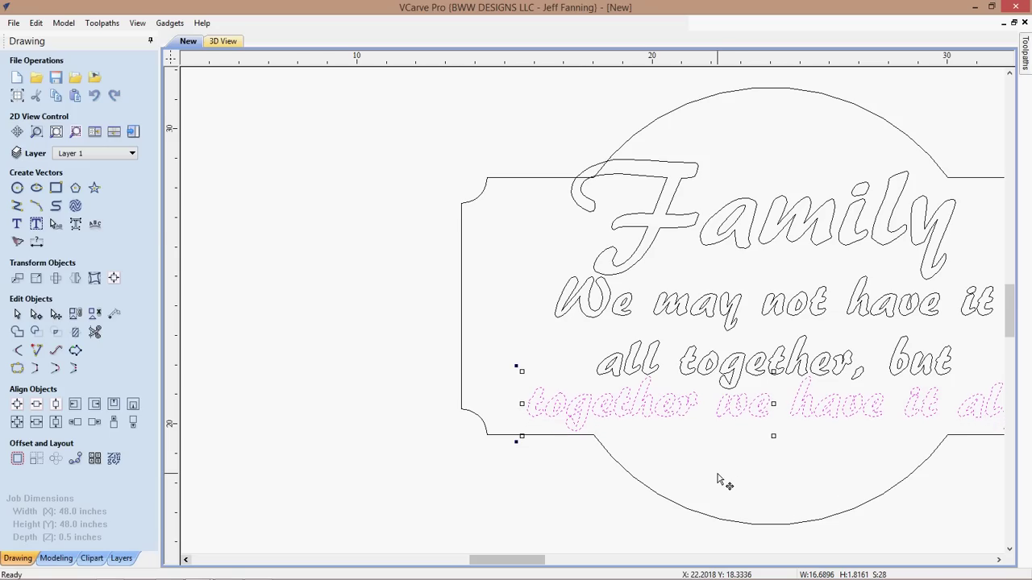
pyautogui.click(717, 480)
pyautogui.scroll(1, 510, 262)
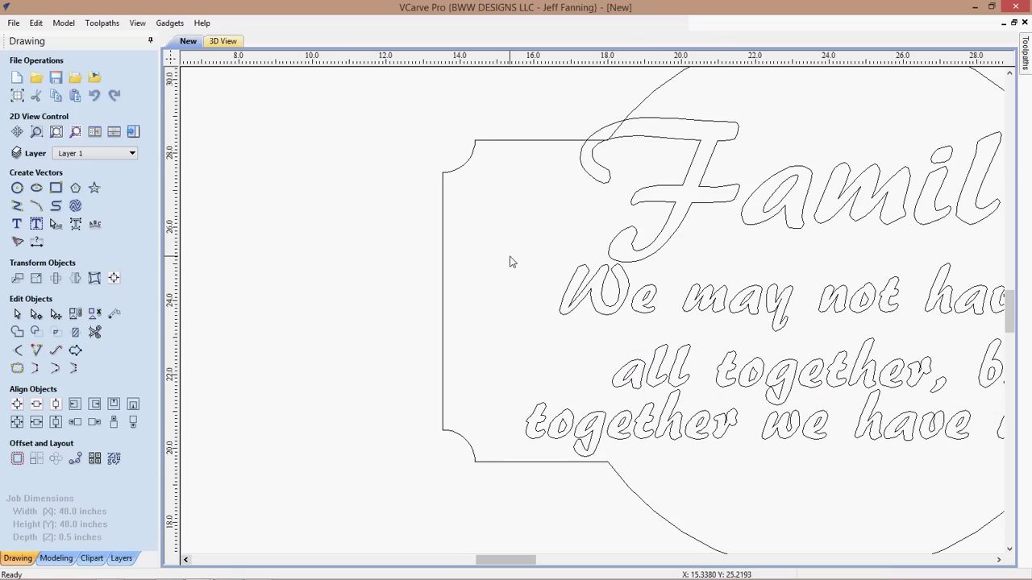
# - Shift the verse's second line about 0.9 inch to the right, fine-tune its height between the neighbouring lines, and deselect it
pyautogui.scroll(-3, 510, 261)
pyautogui.moveTo(523, 323); pyautogui.dragTo(841, 328)
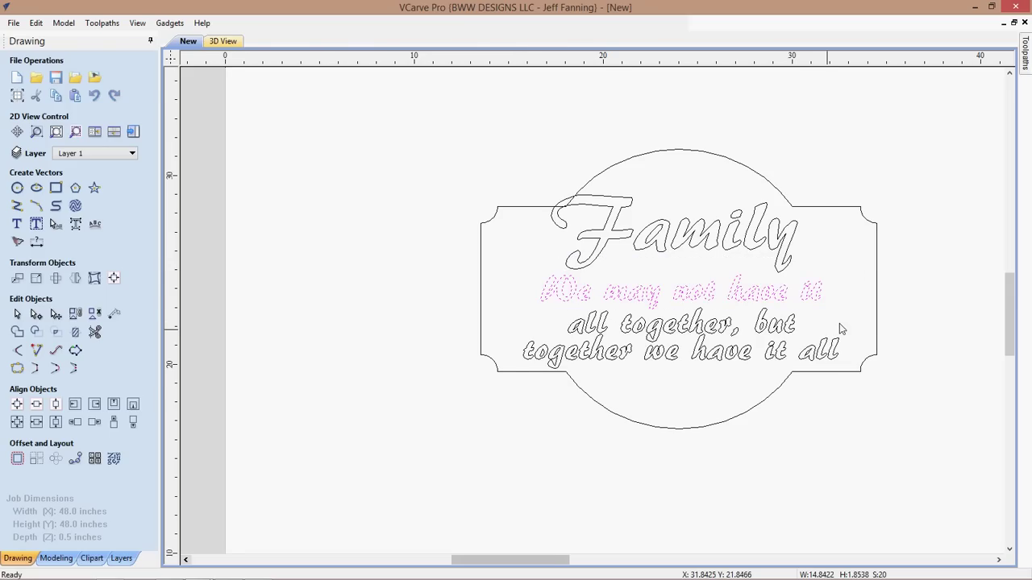
pyautogui.scroll(2, 630, 335)
pyautogui.scroll(1, 630, 334)
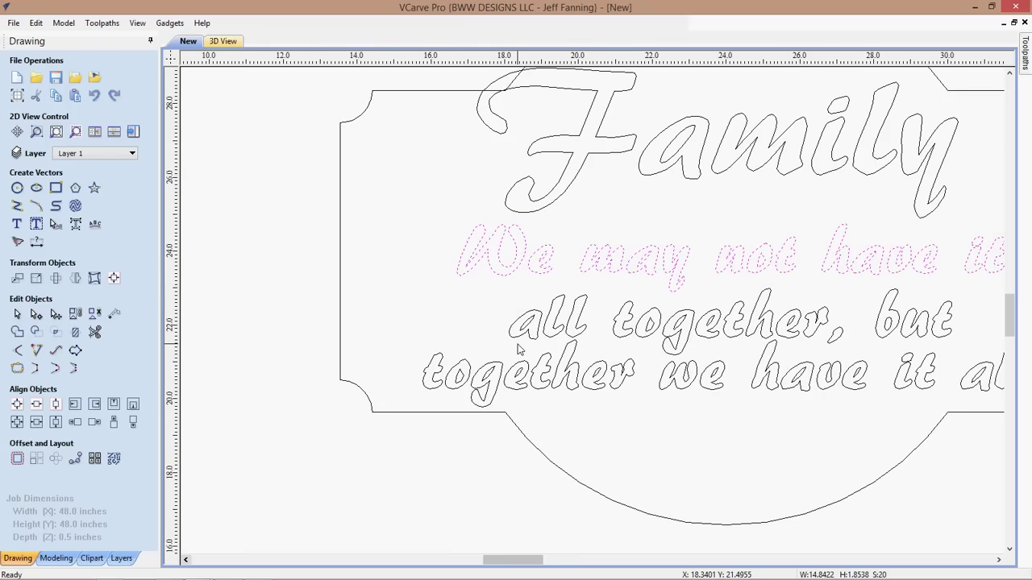
pyautogui.moveTo(484, 278); pyautogui.dragTo(972, 363)
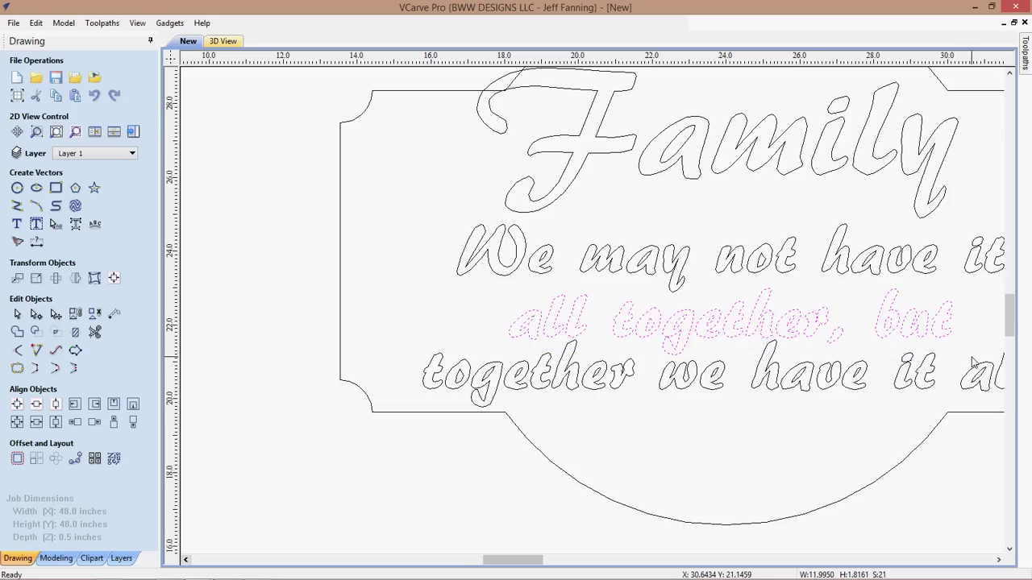
pyautogui.scroll(-1, 798, 407)
pyautogui.press('Right')
pyautogui.press('Down')
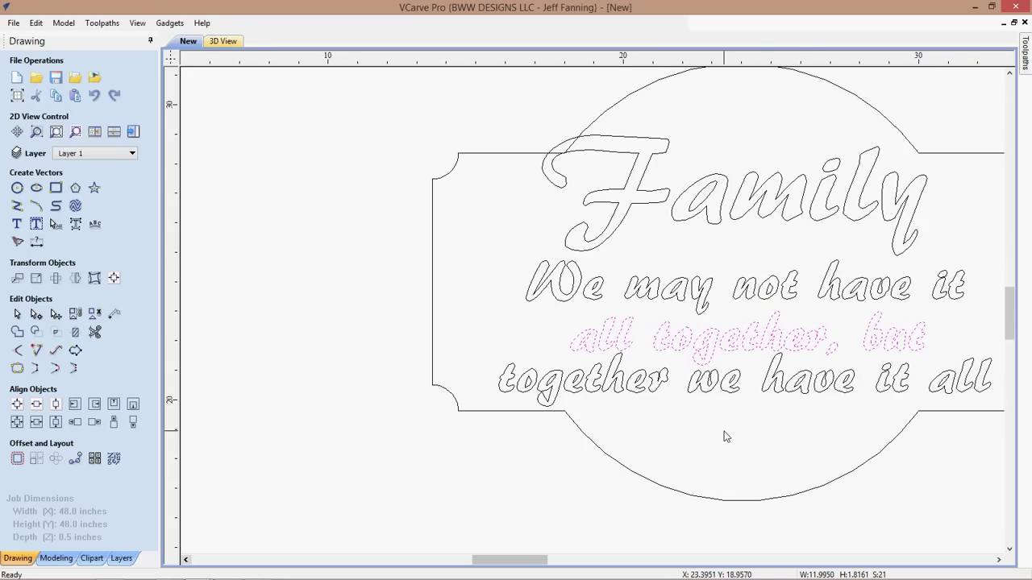
pyautogui.press('Right')
pyautogui.press('Right')
pyautogui.press('Up')
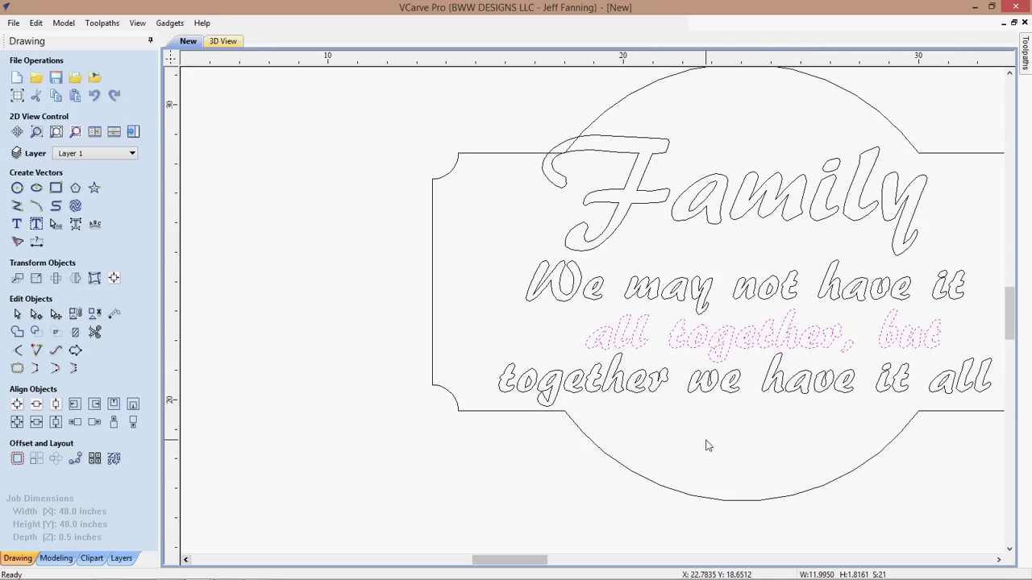
pyautogui.press('Right')
pyautogui.press('Up')
pyautogui.press('Right')
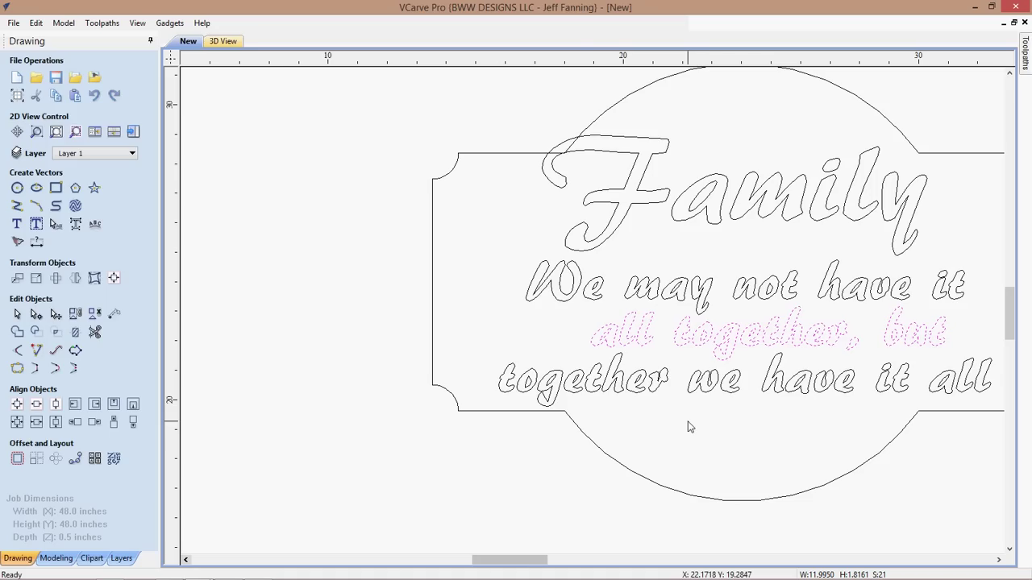
pyautogui.press('Down')
pyautogui.press('Right')
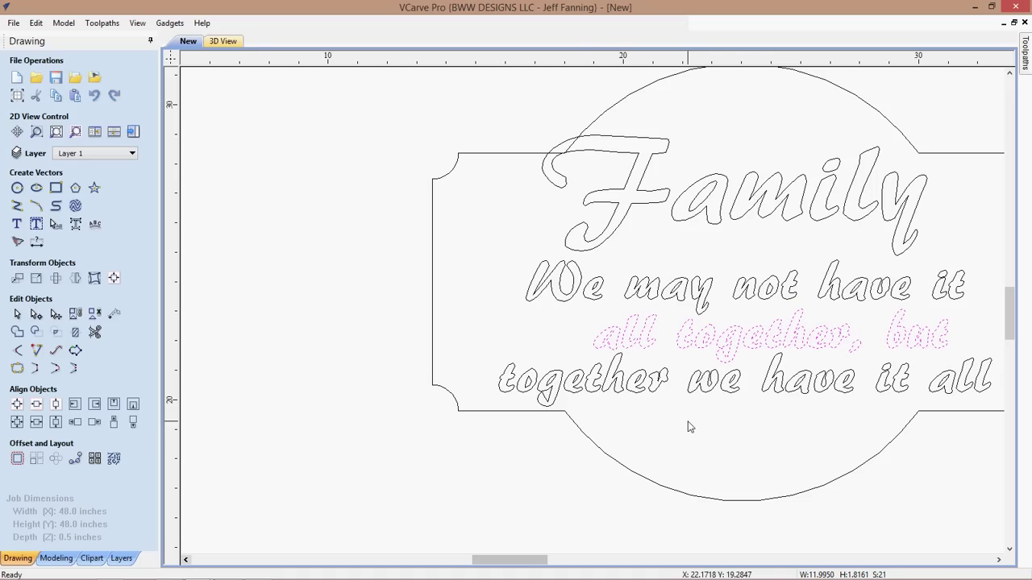
pyautogui.press('Right')
pyautogui.press('Up')
pyautogui.press('Down')
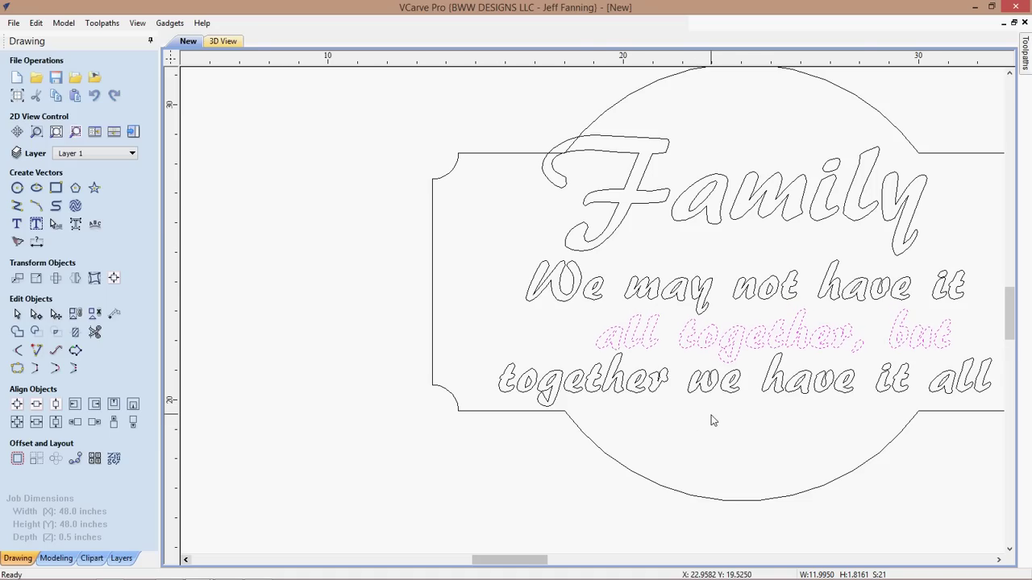
pyautogui.click(709, 417)
pyautogui.scroll(-2, 698, 425)
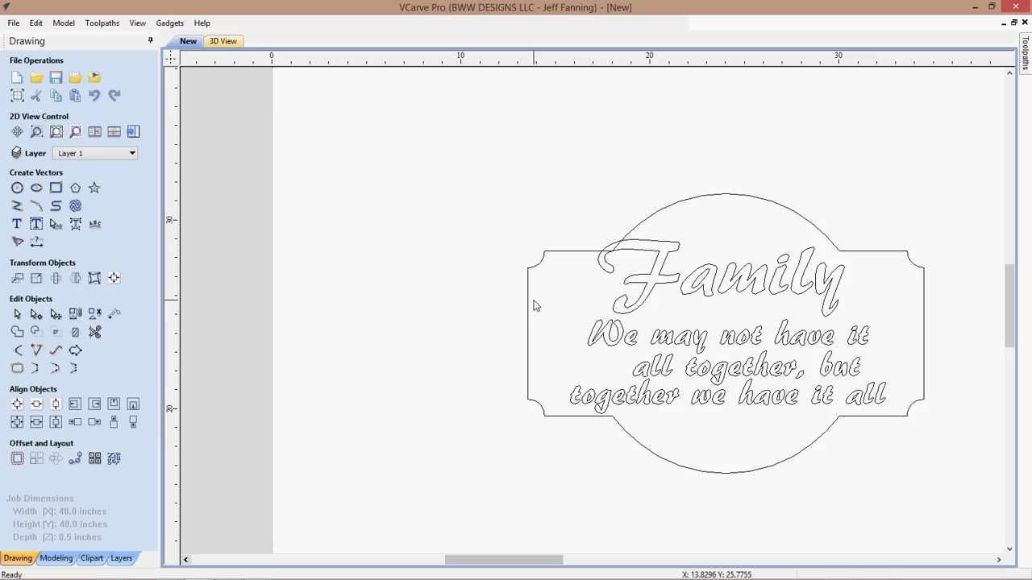
# - Select all three lines of the verse and center them in the material
pyautogui.moveTo(534, 300); pyautogui.dragTo(910, 442)
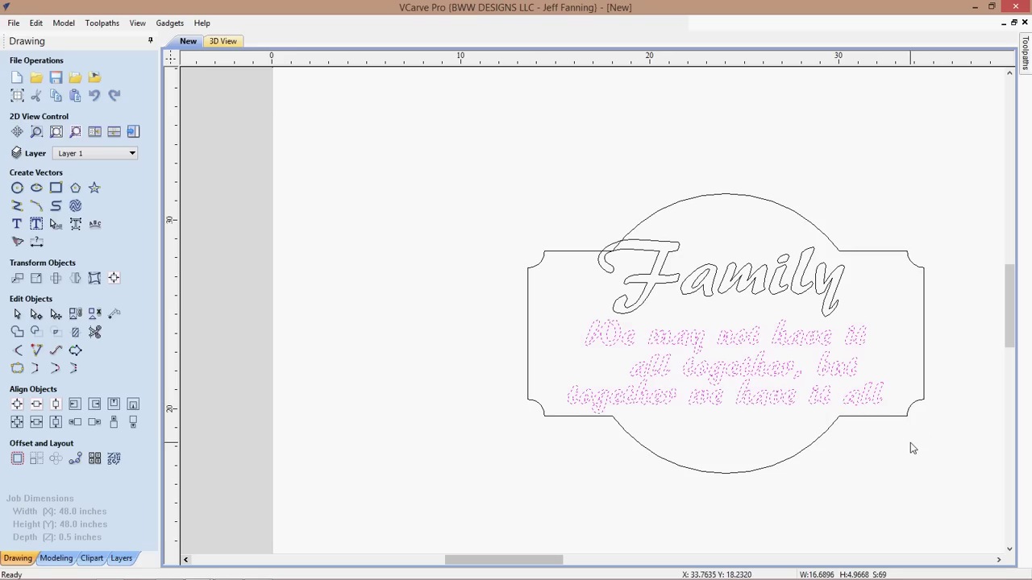
pyautogui.press('Left')
pyautogui.press('Left')
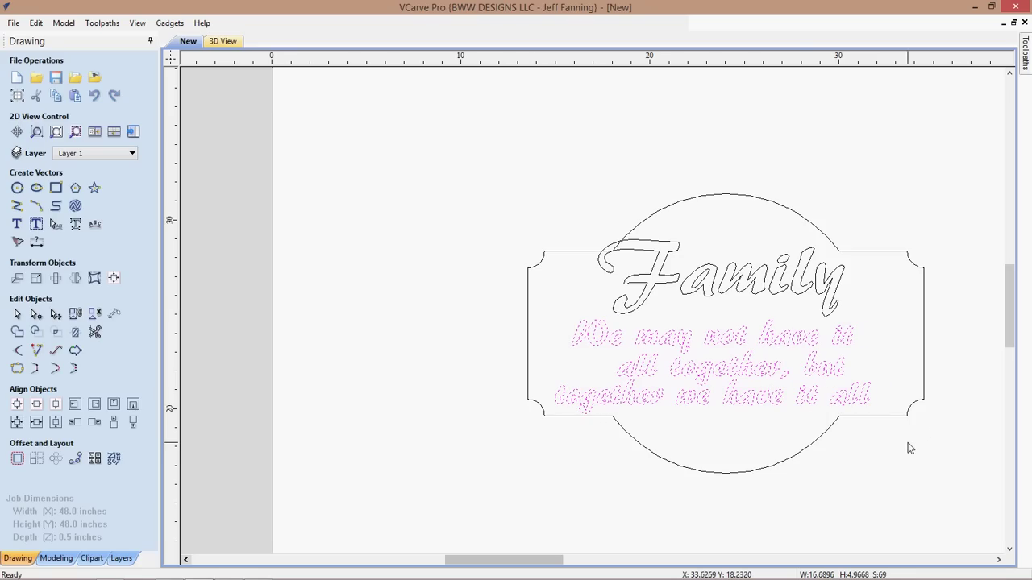
pyautogui.press('Right')
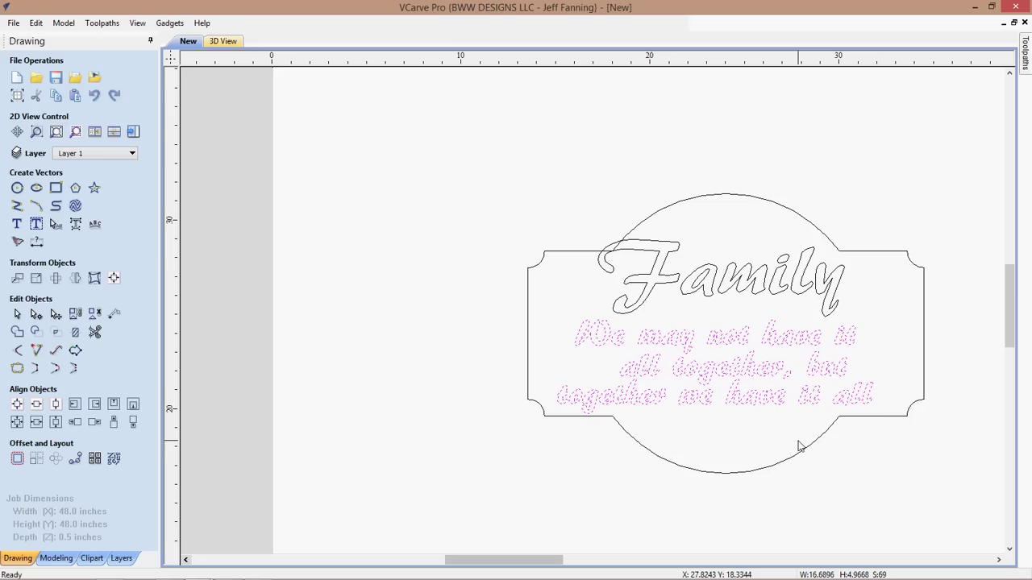
pyautogui.press('F9')
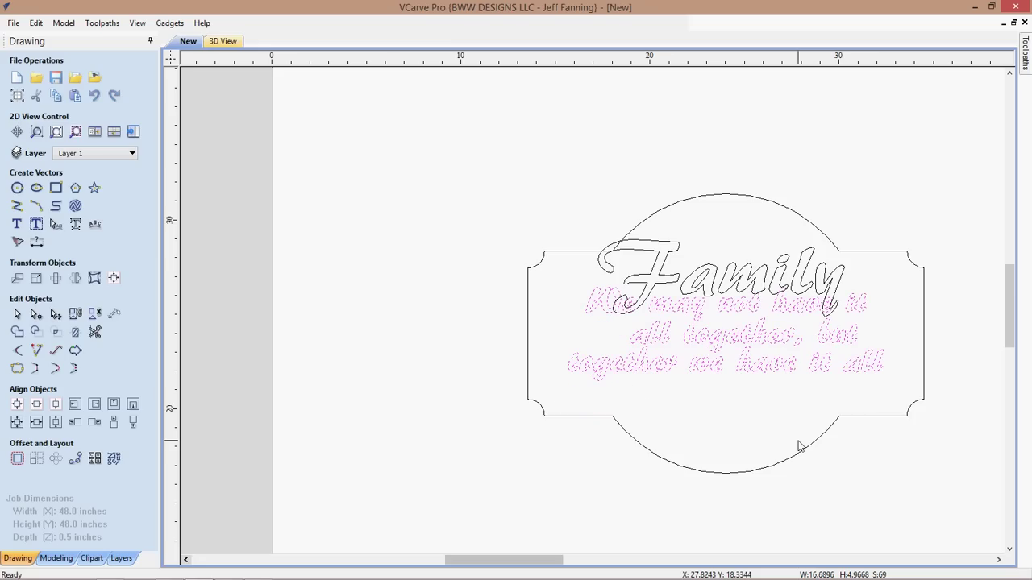
# - Move the centered verse straight down until it clears the "Family" lettering, then deselect it
pyautogui.press('Down')
pyautogui.press('Down')
pyautogui.press('Down')
pyautogui.press('Down')
pyautogui.press('Down')
pyautogui.press('Down')
pyautogui.press('Down')
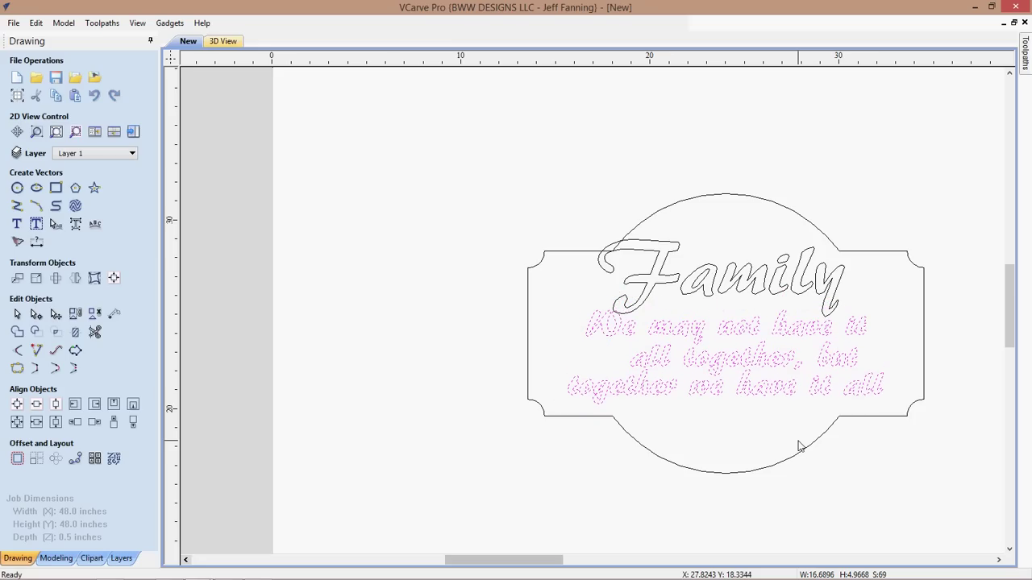
pyautogui.press('Down')
pyautogui.press('Down')
pyautogui.press('Down')
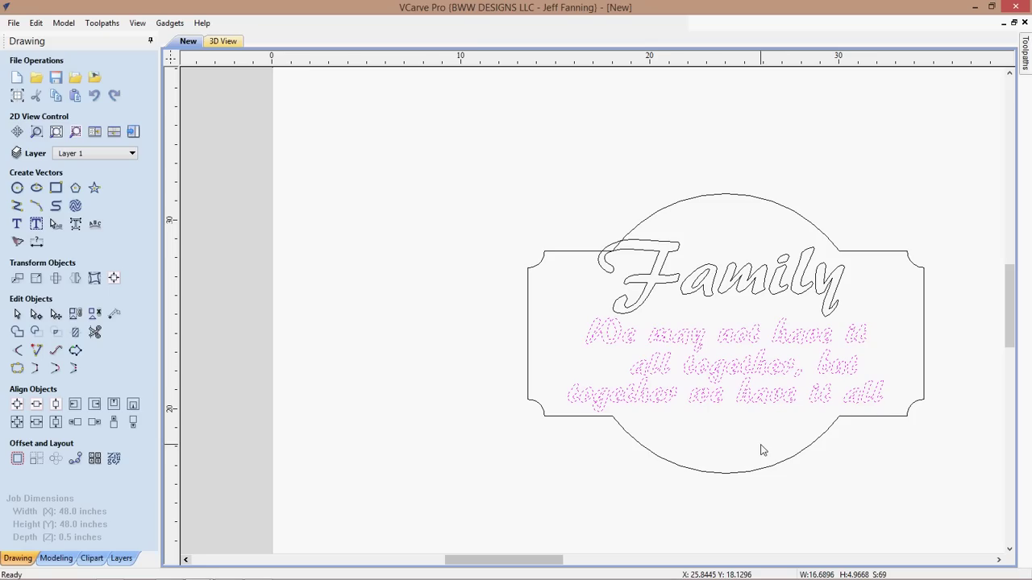
pyautogui.click(760, 445)
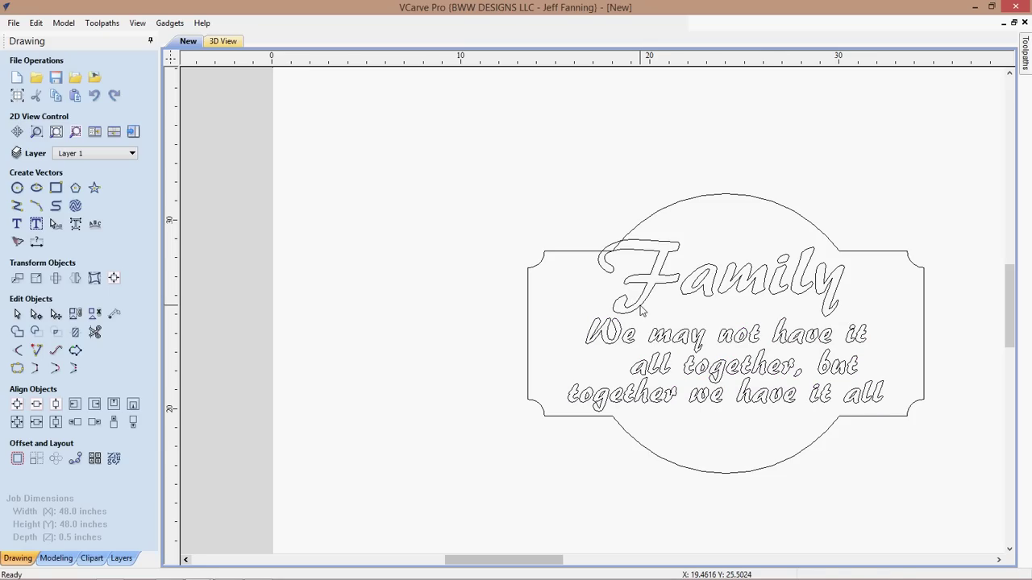
# - Bend the "Family" lettering into a gentle upward arch about 14.6 by 4.8 inches
pyautogui.click(642, 311)
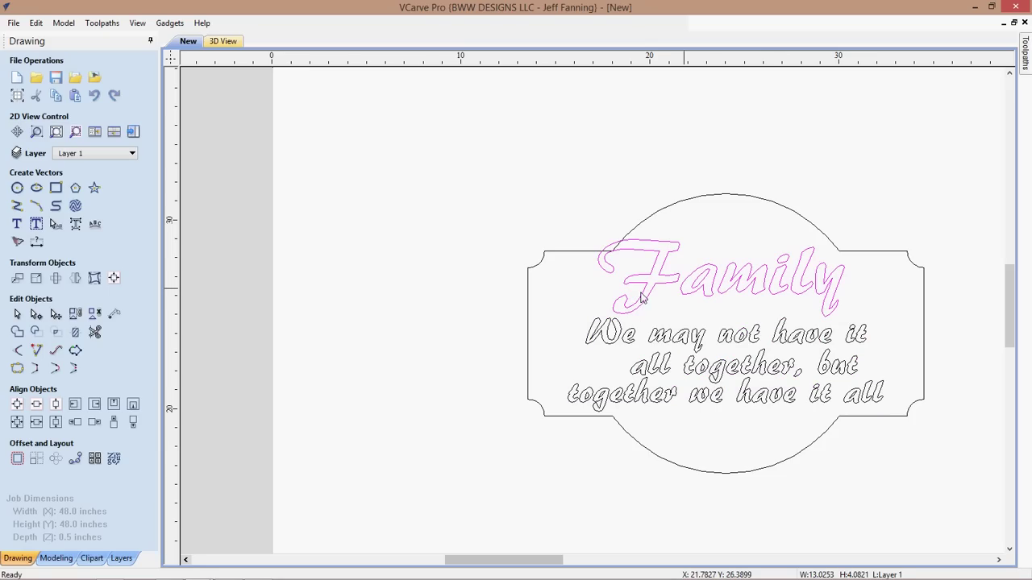
pyautogui.moveTo(708, 315); pyautogui.dragTo(629, 368, button='middle')
pyautogui.scroll(1, 629, 368)
pyautogui.scroll(2, 631, 373)
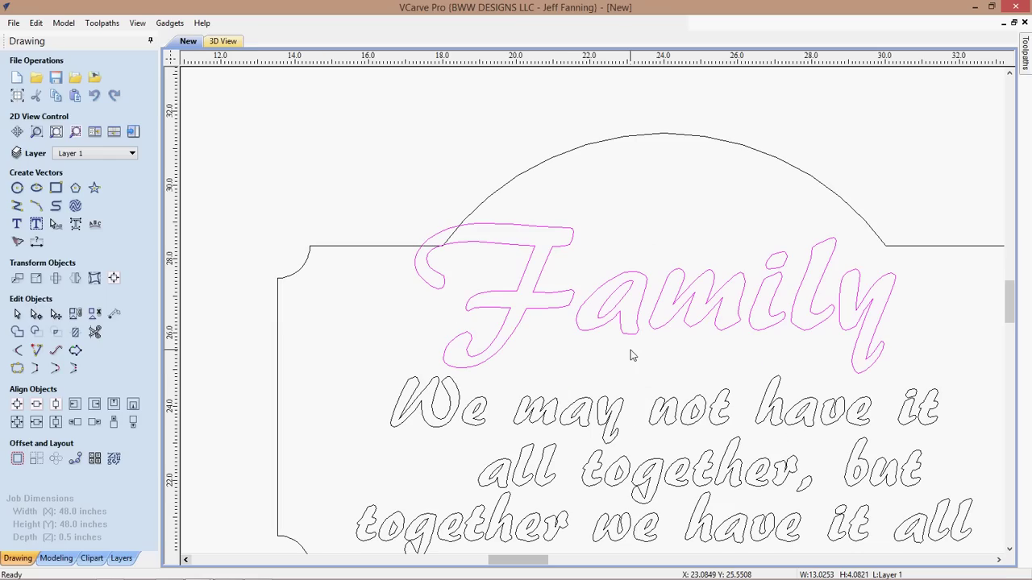
pyautogui.scroll(-2, 629, 352)
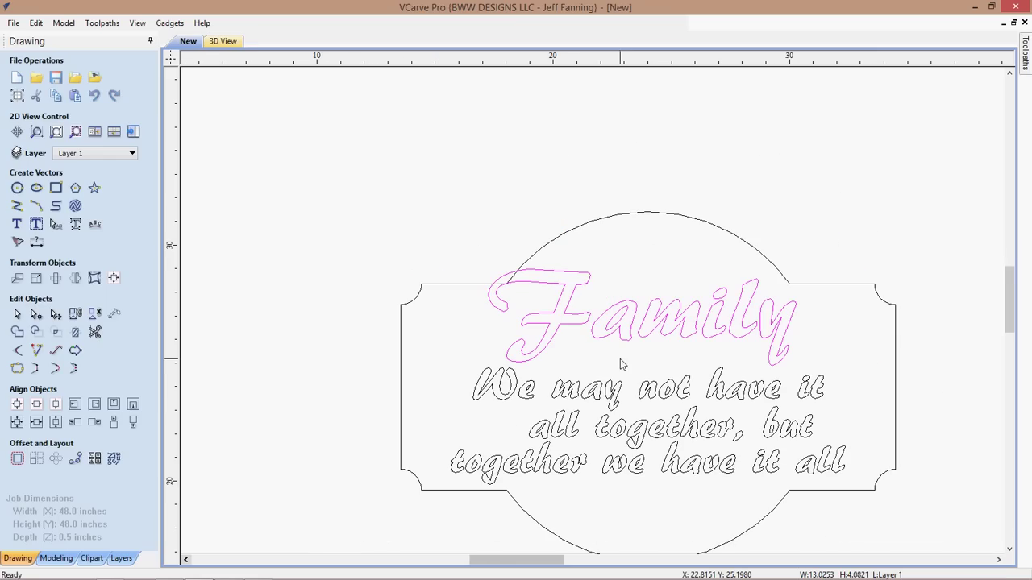
pyautogui.click(54, 226)
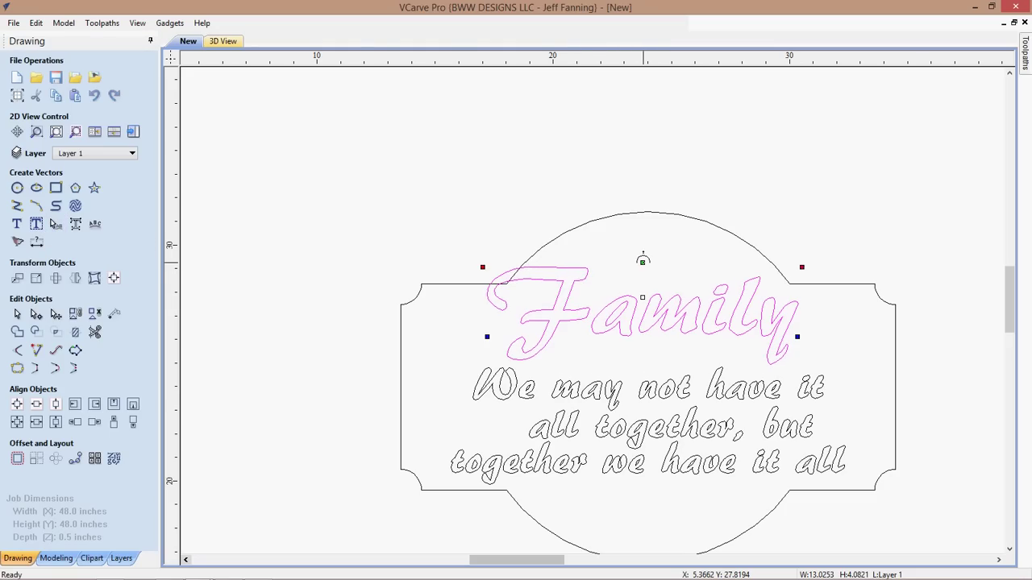
pyautogui.moveTo(643, 260)
pyautogui.mouseDown()
pyautogui.moveTo(654, 191)
pyautogui.moveTo(653, 243)
pyautogui.mouseUp()
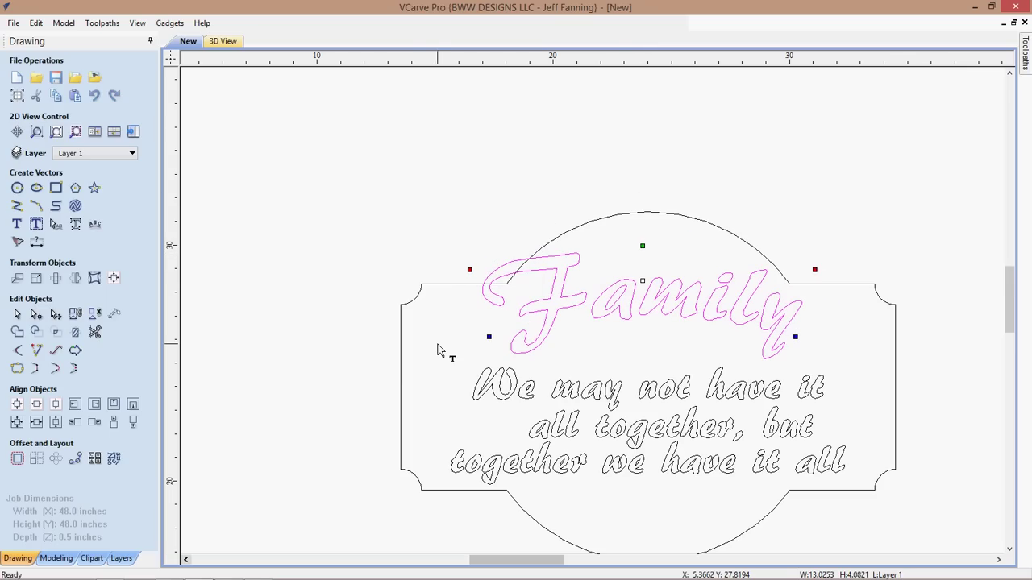
pyautogui.click(486, 348)
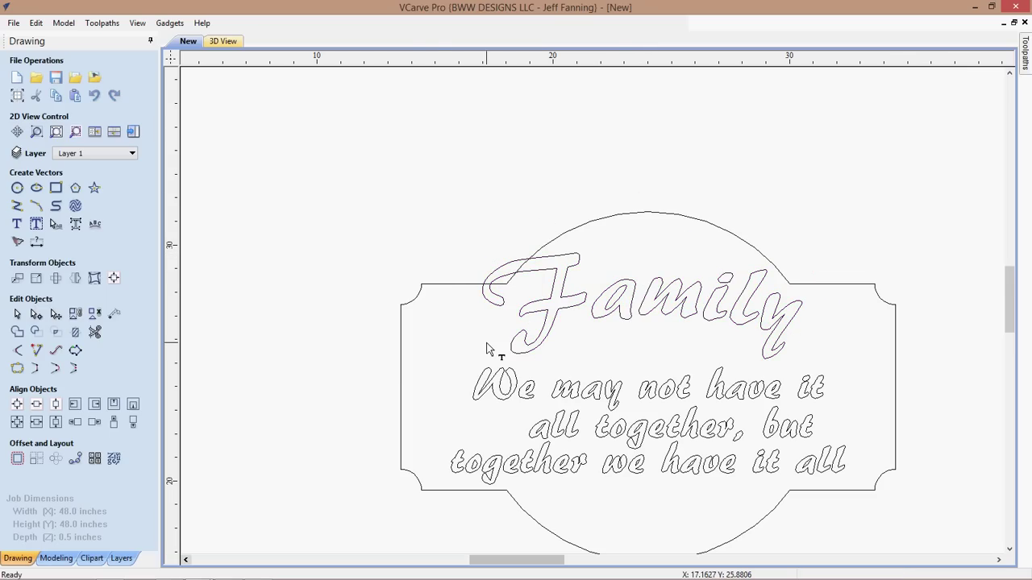
# - Move the arched "Family" lettering down and slightly right to just above the verse, then finish the text edit
pyautogui.click(609, 320)
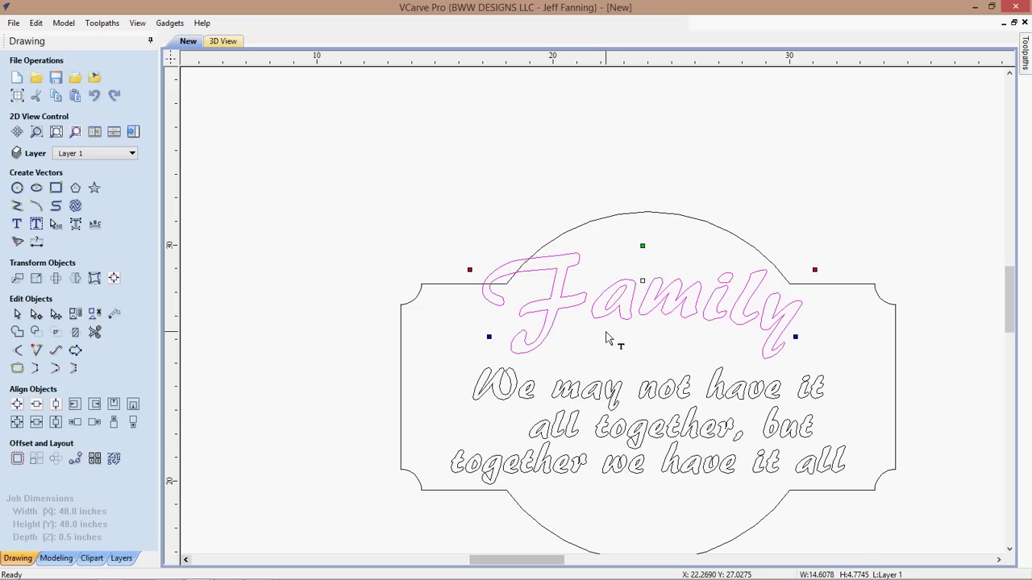
pyautogui.press('Down')
pyautogui.press('Down')
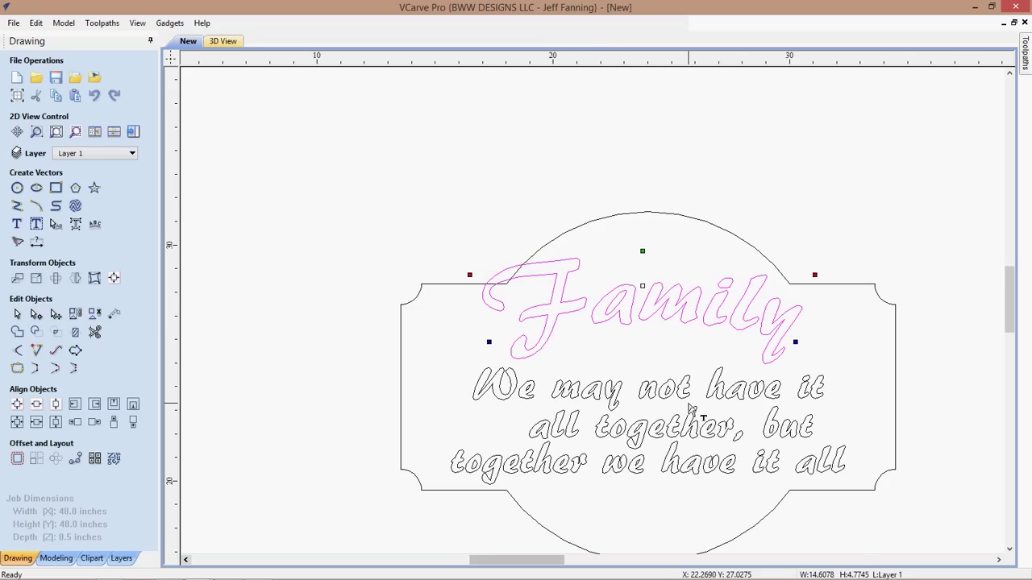
pyautogui.press('Down')
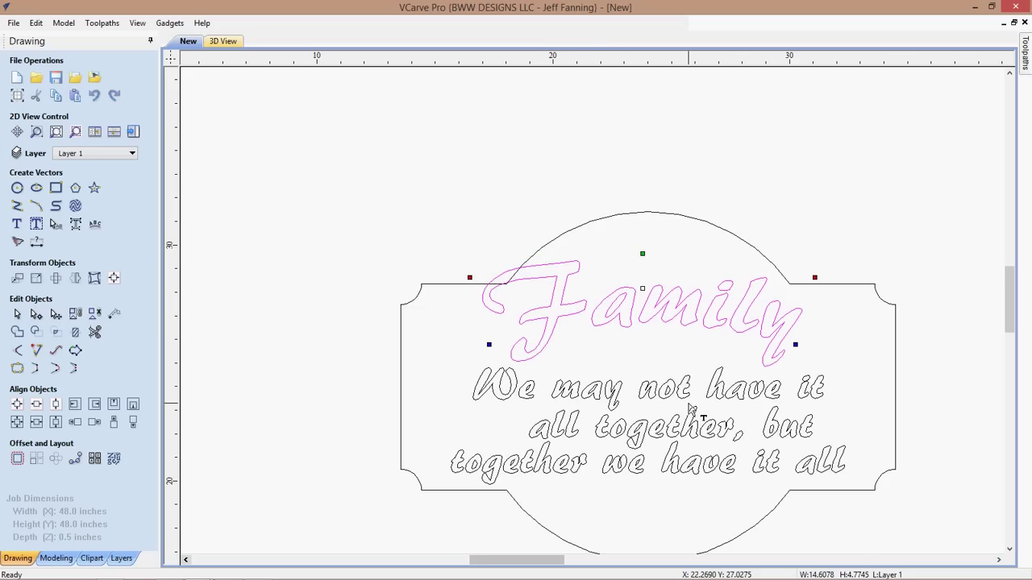
pyautogui.press('Right')
pyautogui.press('Down')
pyautogui.press('Right')
pyautogui.press('Down')
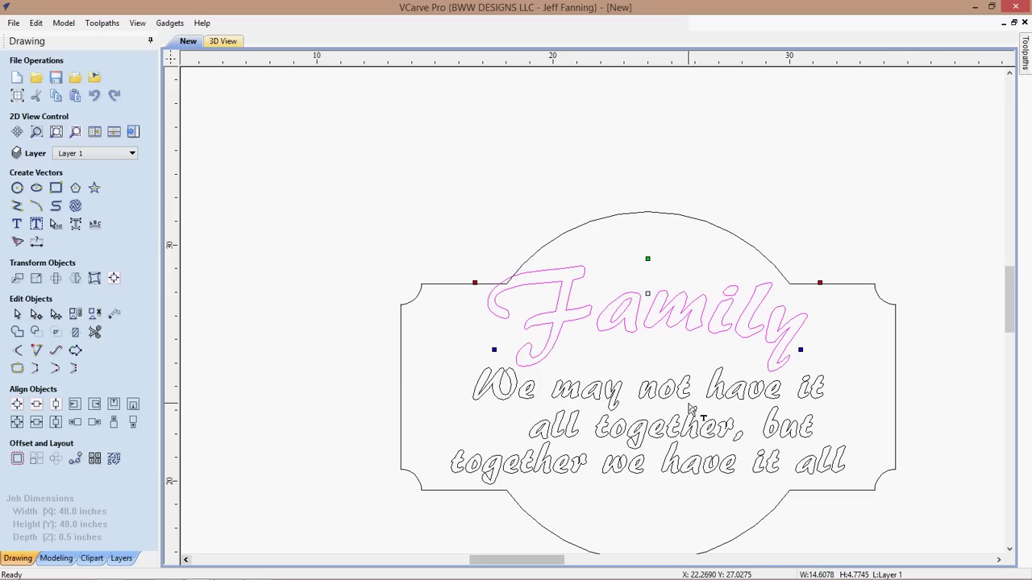
pyautogui.press('Right')
pyautogui.press('Down')
pyautogui.press('Down')
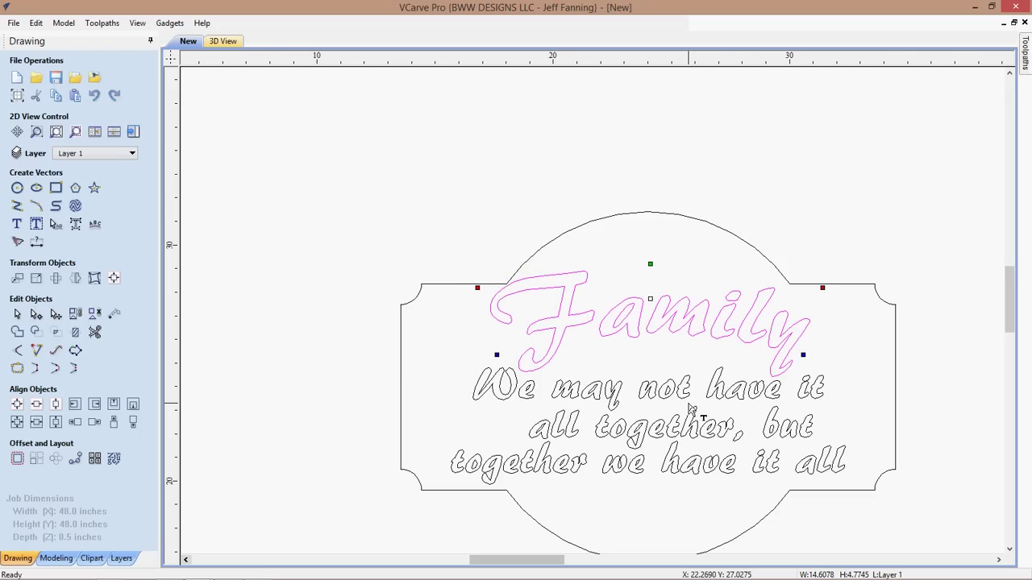
pyautogui.click(449, 350)
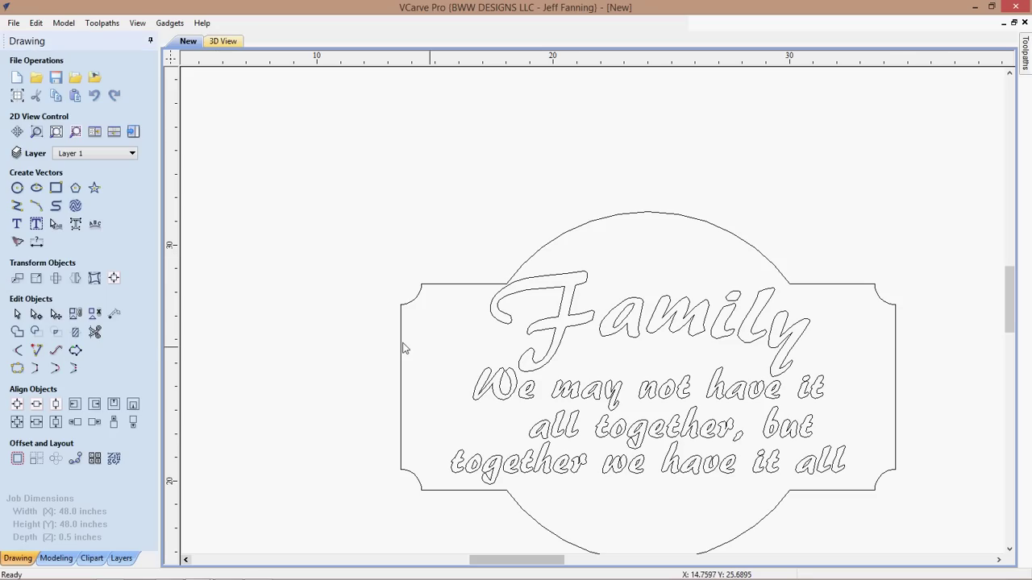
# - Select the arched "Family" lettering and convert it to curves
pyautogui.click(548, 332)
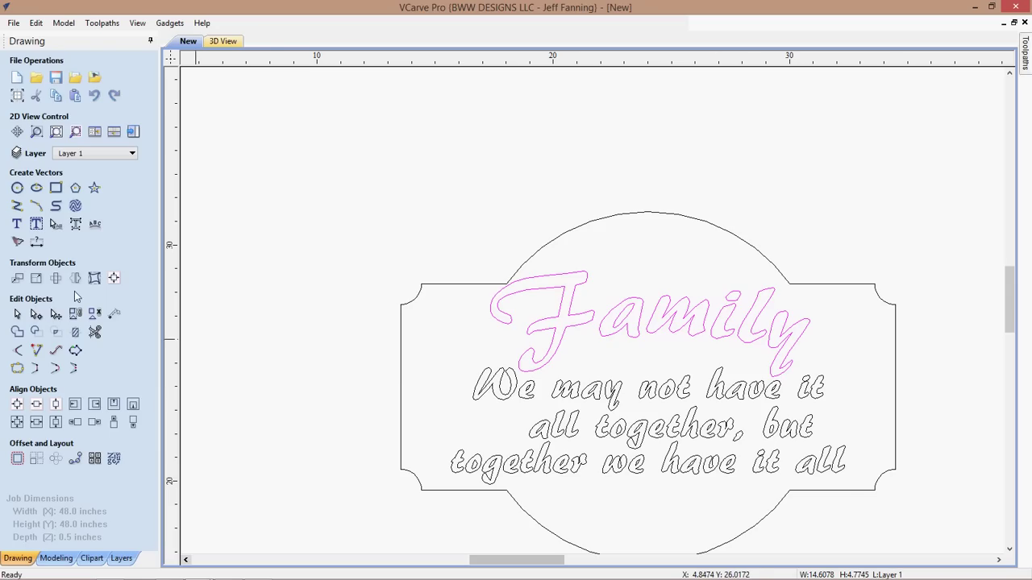
pyautogui.click(78, 235)
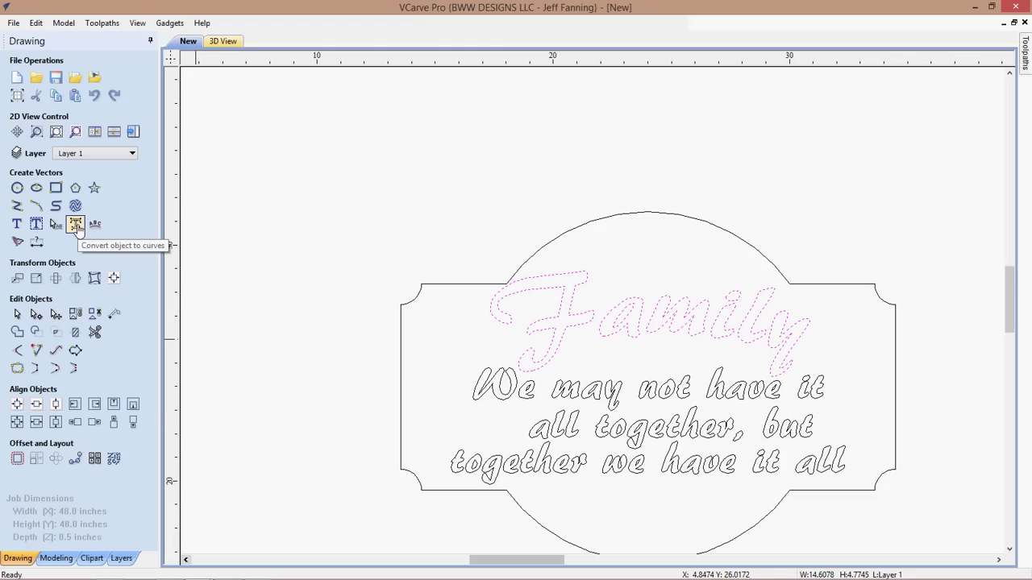
pyautogui.scroll(2, 464, 304)
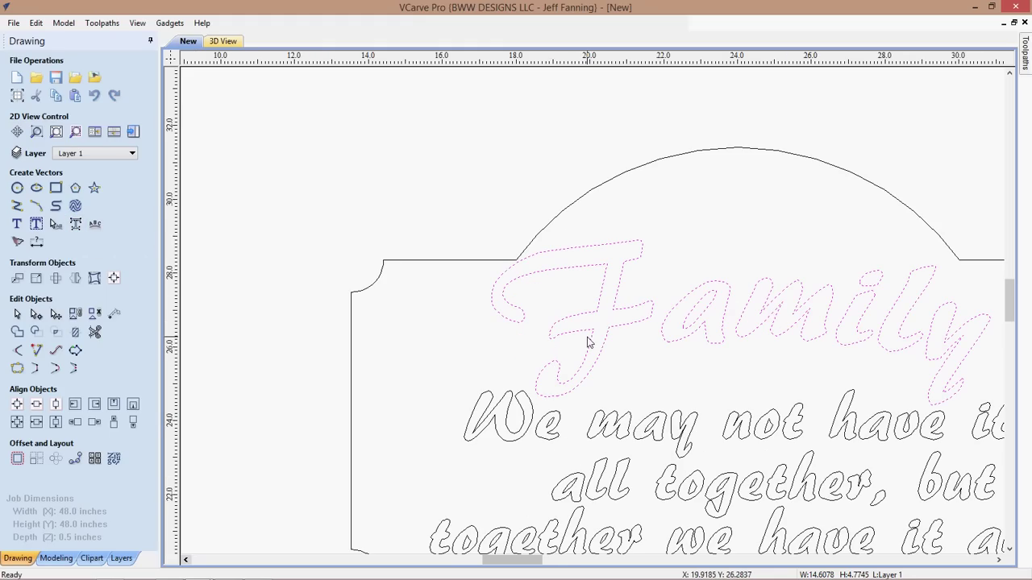
# - Select only the "F" of "Family" and enlarge it to about 4.8 by 4.7 inches, then deselect it
pyautogui.click(567, 314)
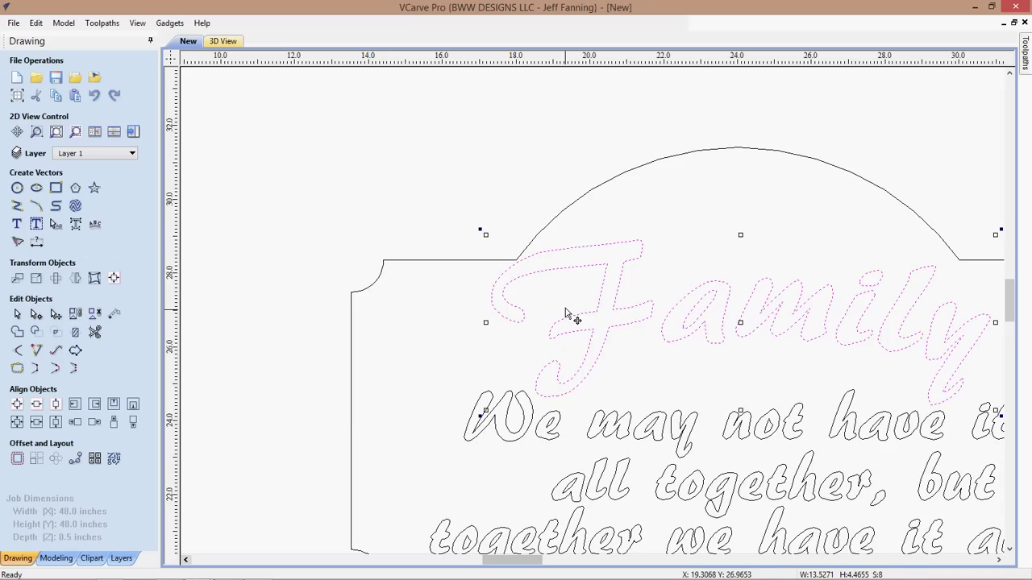
pyautogui.click(566, 341)
pyautogui.click(575, 318)
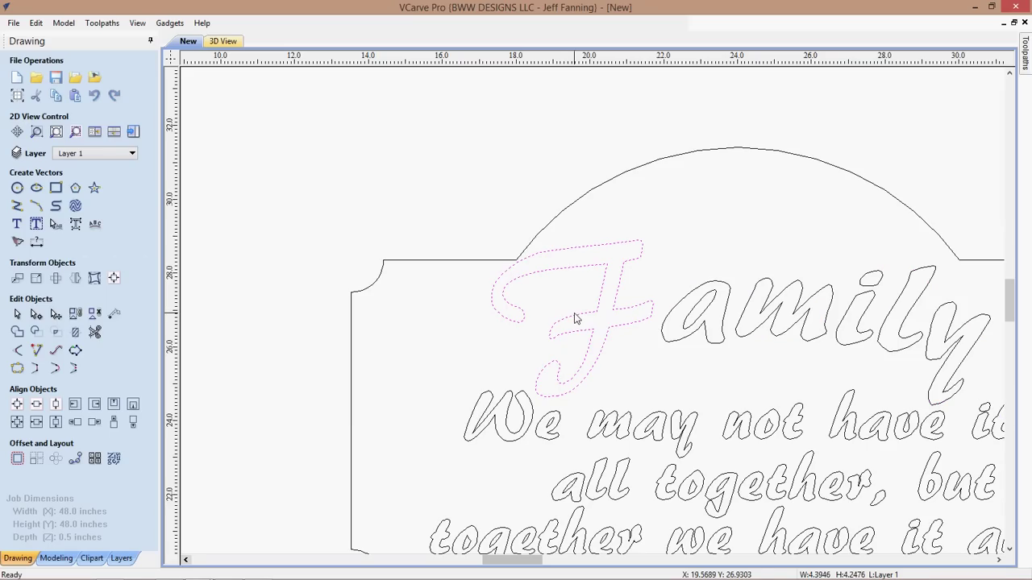
pyautogui.click(617, 290)
pyautogui.moveTo(659, 235); pyautogui.dragTo(665, 224)
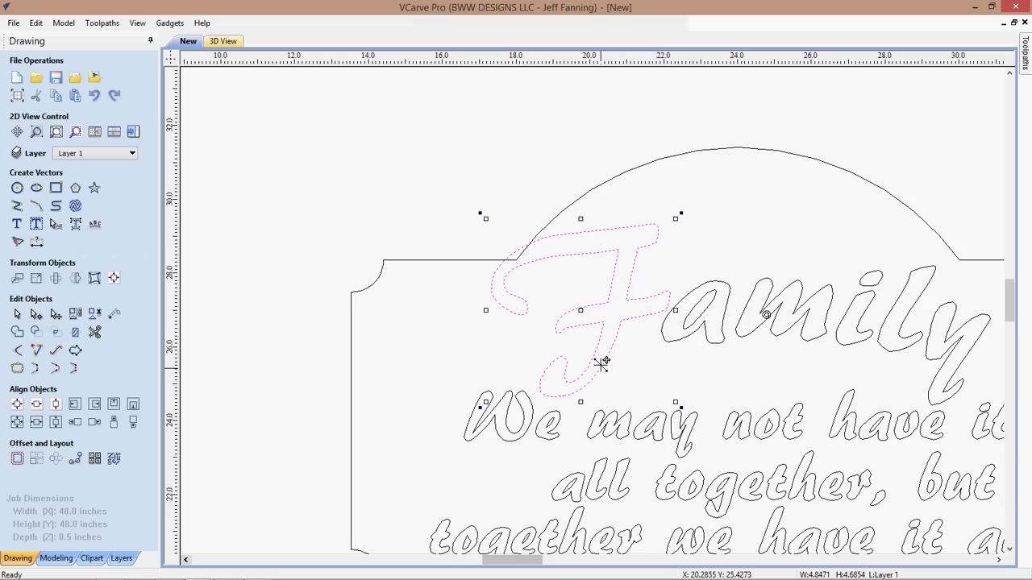
pyautogui.click(632, 375)
pyautogui.scroll(-2, 631, 375)
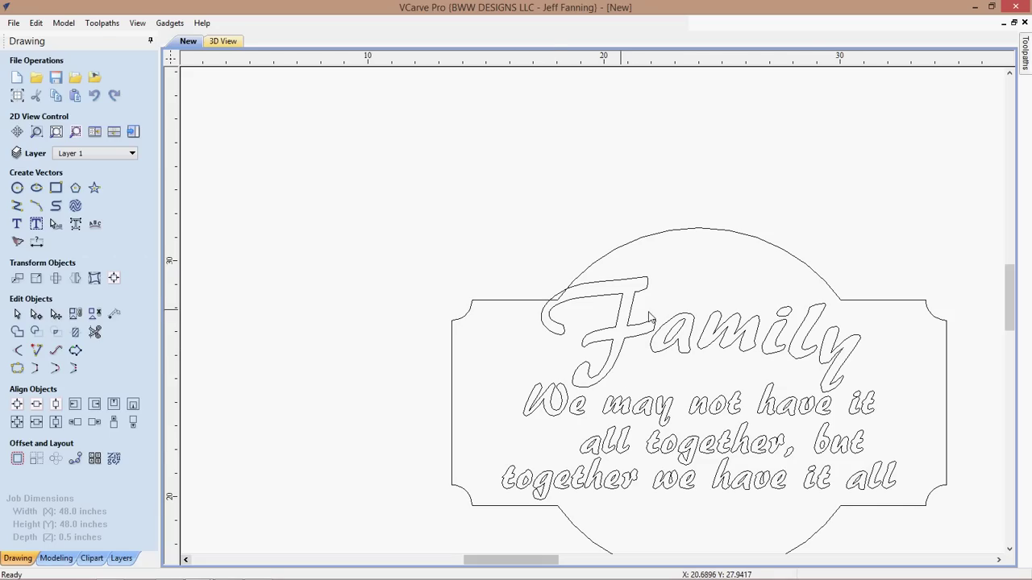
# - Open the panel outline for node editing with vertical symmetry and select the two end nodes of its upper arc
pyautogui.click(525, 305)
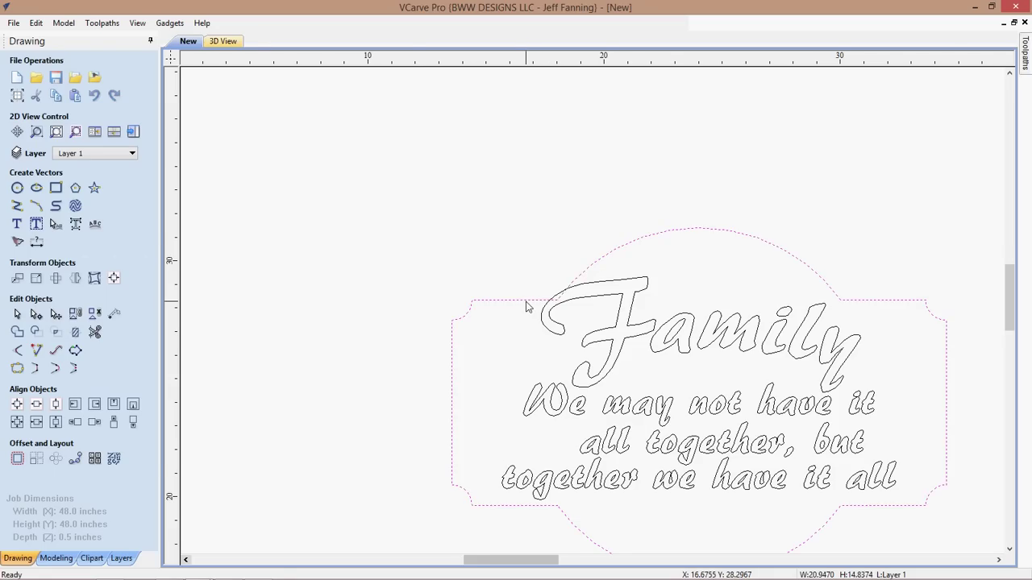
pyautogui.moveTo(525, 306)
pyautogui.mouseDown(button='middle')
pyautogui.moveTo(401, 312)
pyautogui.moveTo(350, 302)
pyautogui.mouseUp(button='middle')
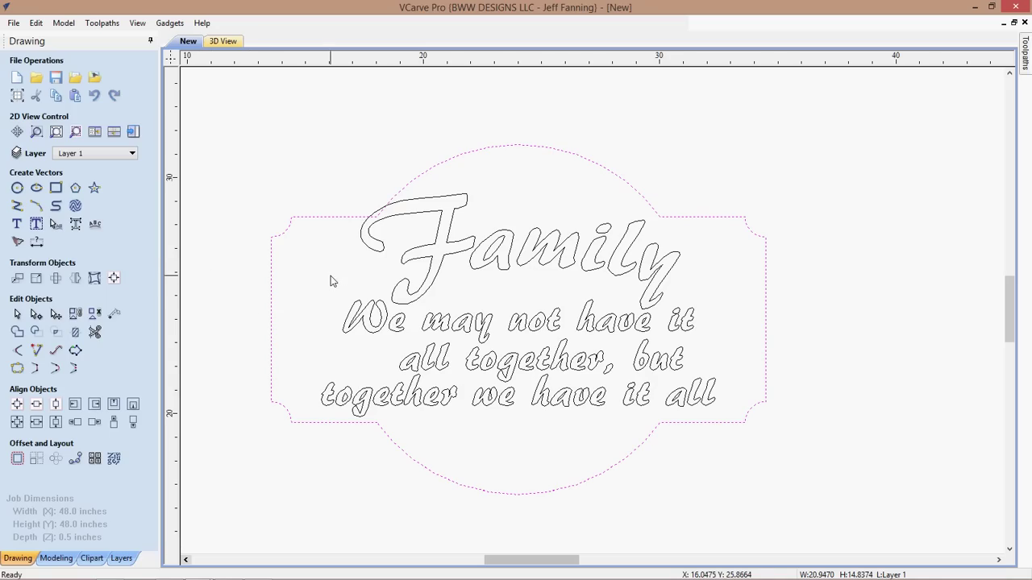
pyautogui.press('n')
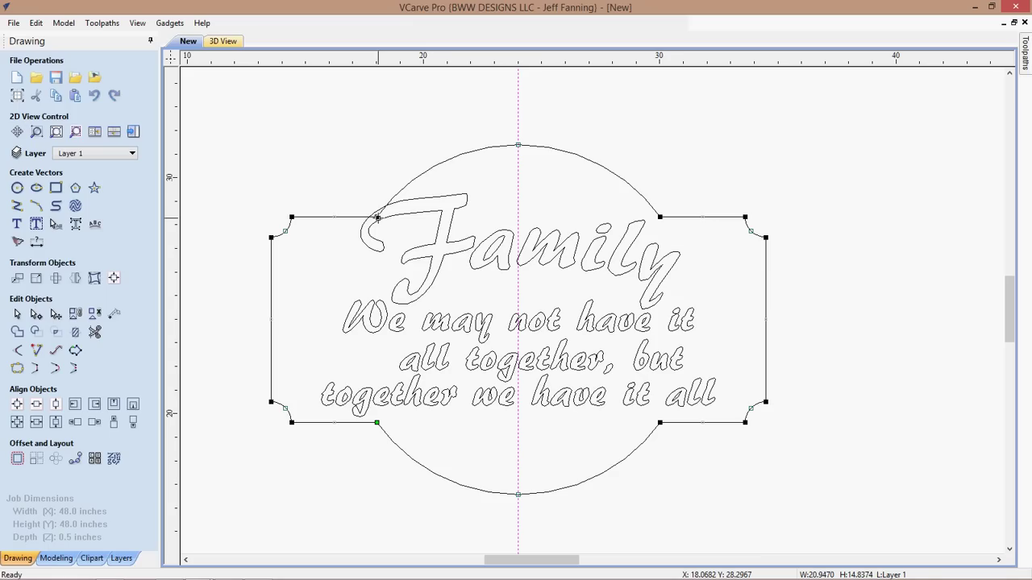
pyautogui.click(377, 218)
pyautogui.keyDown('shift'); pyautogui.click(658, 216); pyautogui.keyUp('shift')
pyautogui.press('p')
pyautogui.press('p')
# - Select the nodes of both upper shoulder edges and shift them symmetrically slightly outward
pyautogui.click(736, 229)
pyautogui.click(729, 216)
pyautogui.moveTo(750, 210); pyautogui.dragTo(656, 226)
pyautogui.keyDown('shift'); pyautogui.click(376, 217); pyautogui.keyUp('shift')
pyautogui.moveTo(348, 212); pyautogui.dragTo(274, 224)
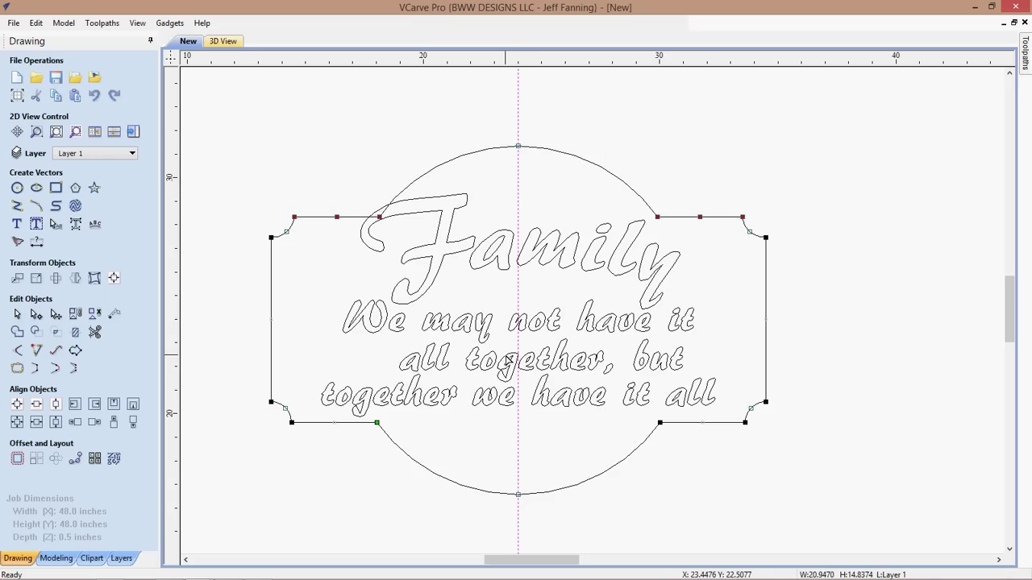
pyautogui.press('Left')
pyautogui.press('Left')
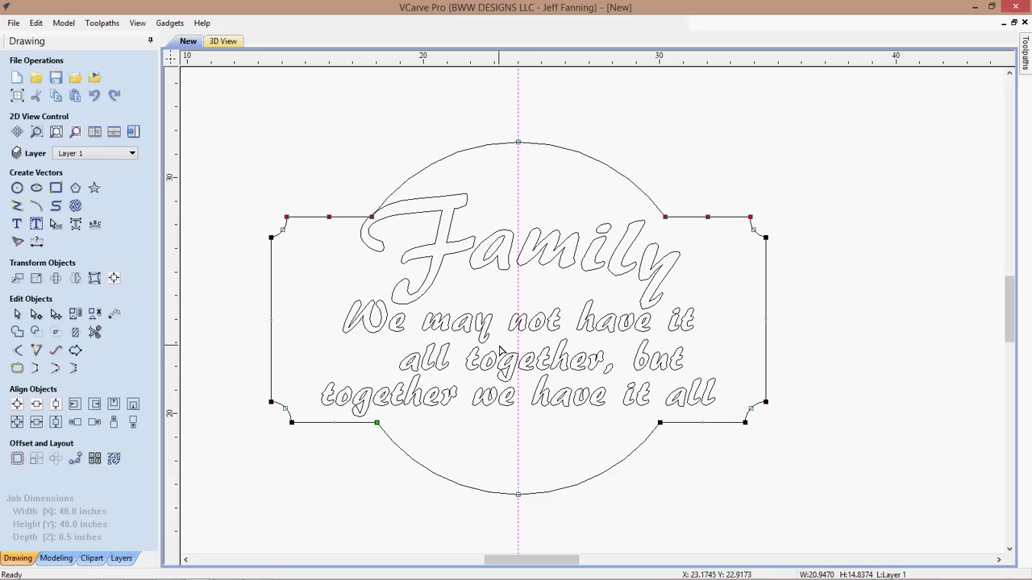
pyautogui.press('Left')
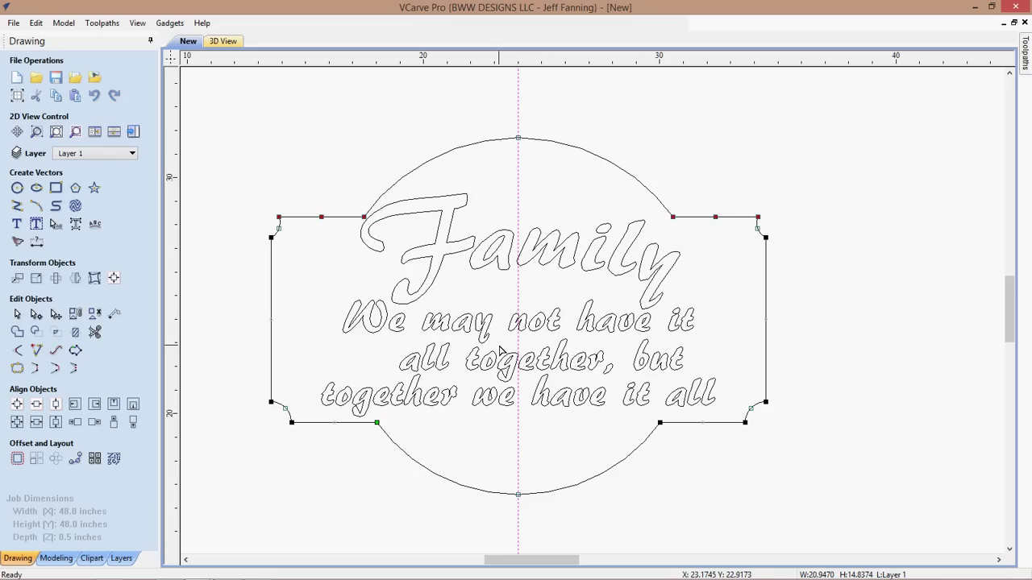
pyautogui.press('Left')
pyautogui.press('Left')
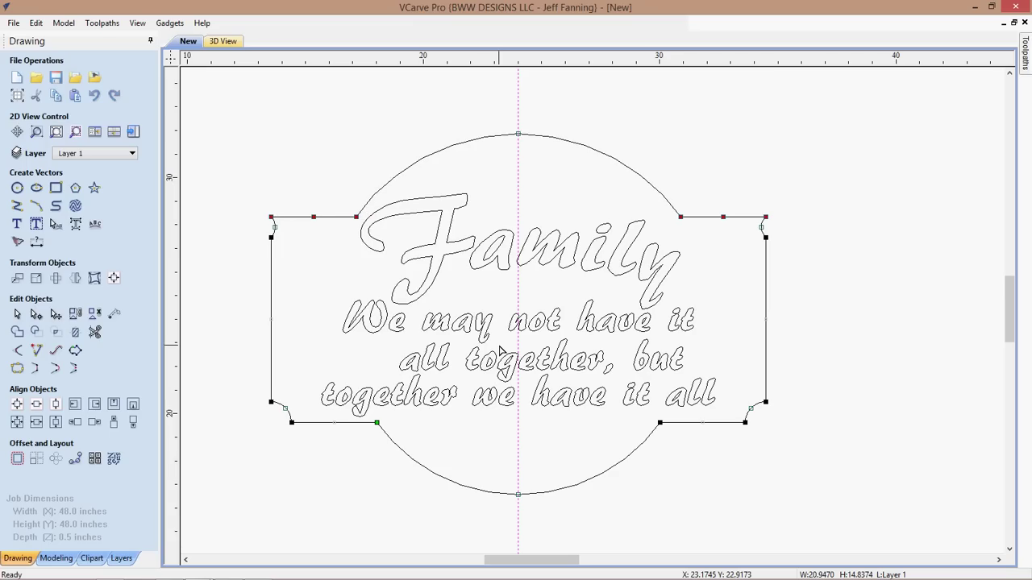
pyautogui.press('Left')
pyautogui.press('Left')
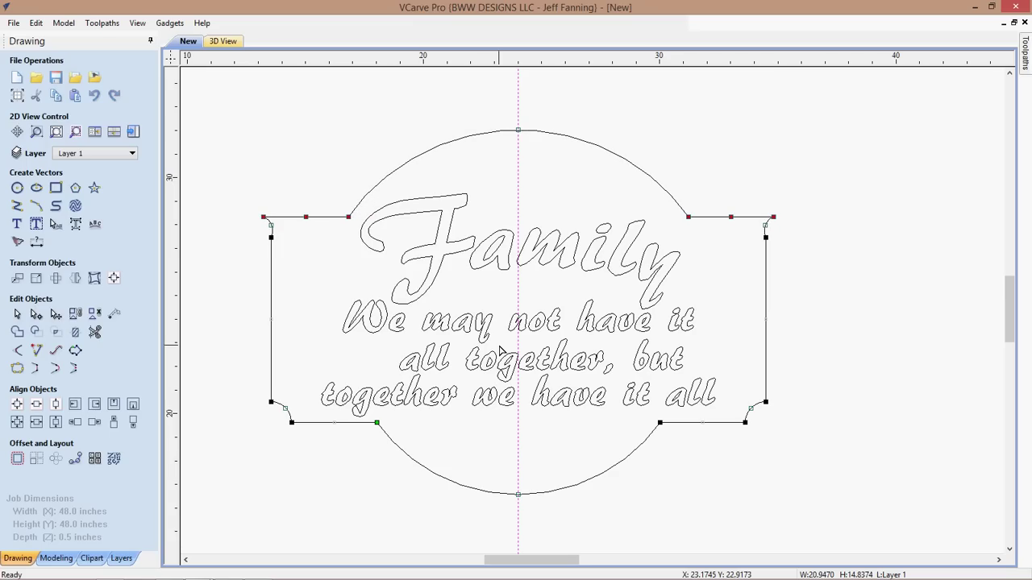
pyautogui.press('Right')
pyautogui.press('Right')
pyautogui.press('Right')
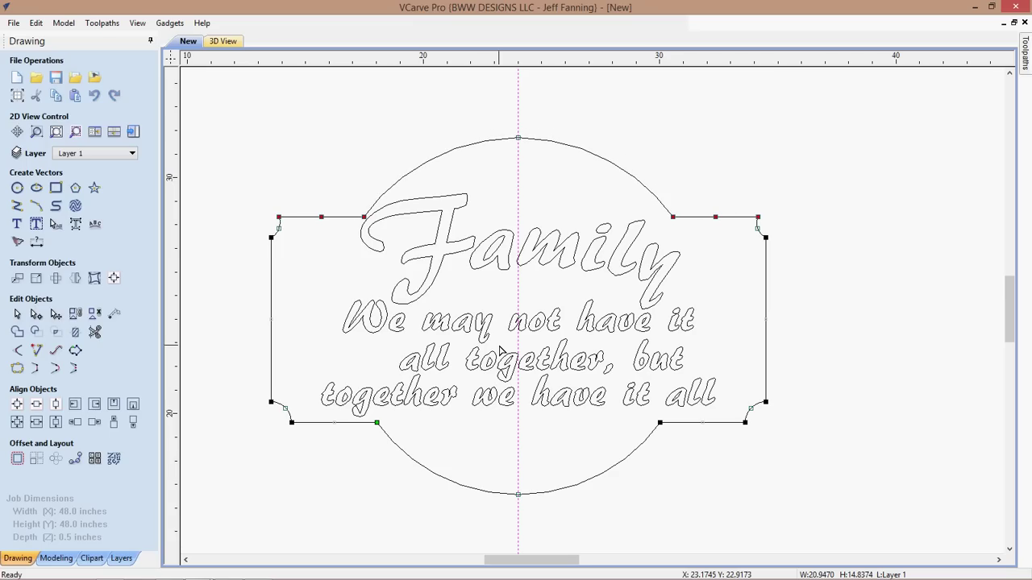
pyautogui.press('Right')
pyautogui.press('Right')
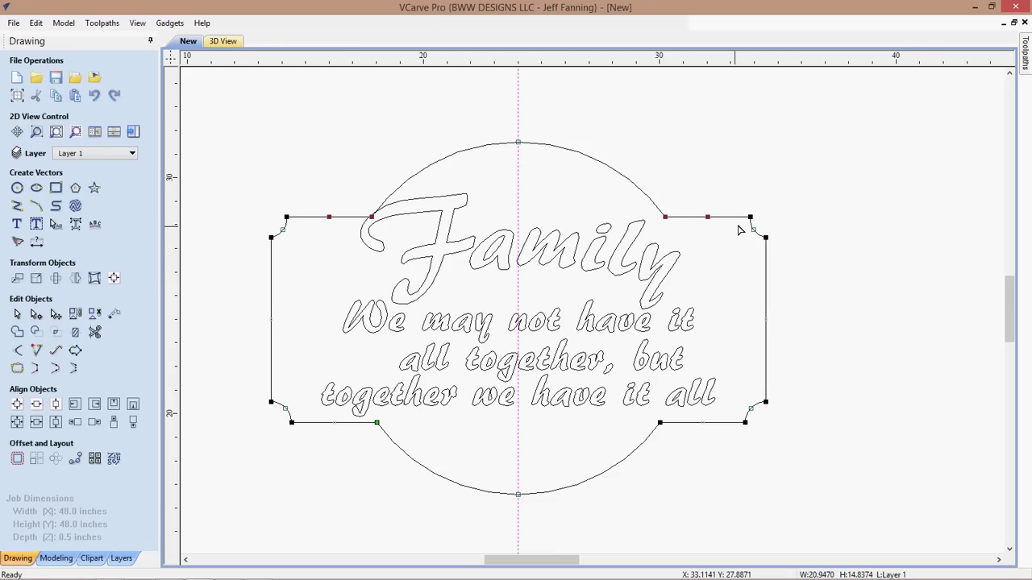
# - Spread the upper arc's two end nodes symmetrically outward until the arc clears the "F", then leave node editing
pyautogui.hotkey('shift', 'Right')
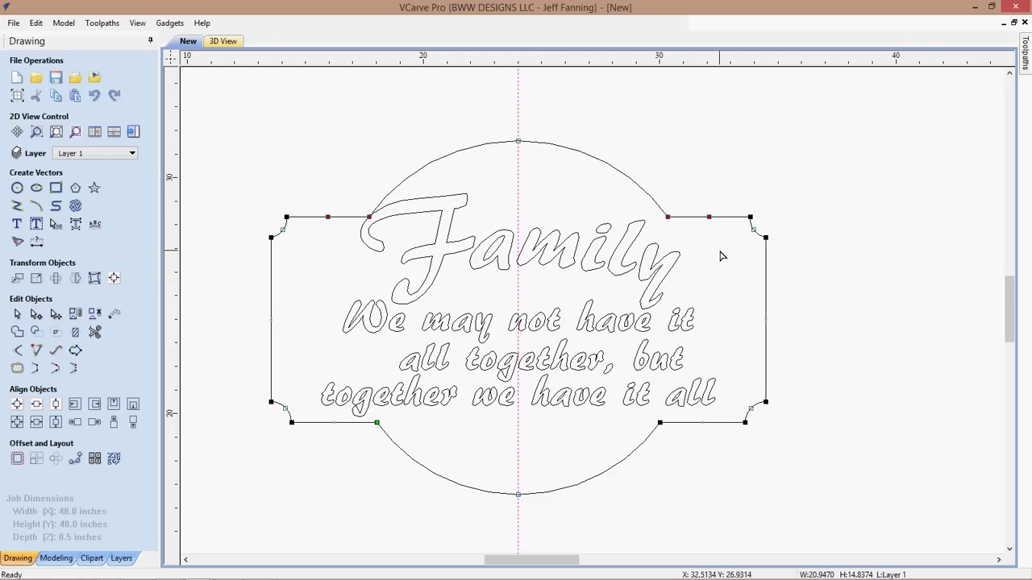
pyautogui.hotkey('shift', 'Left')
pyautogui.hotkey('shift', 'Right')
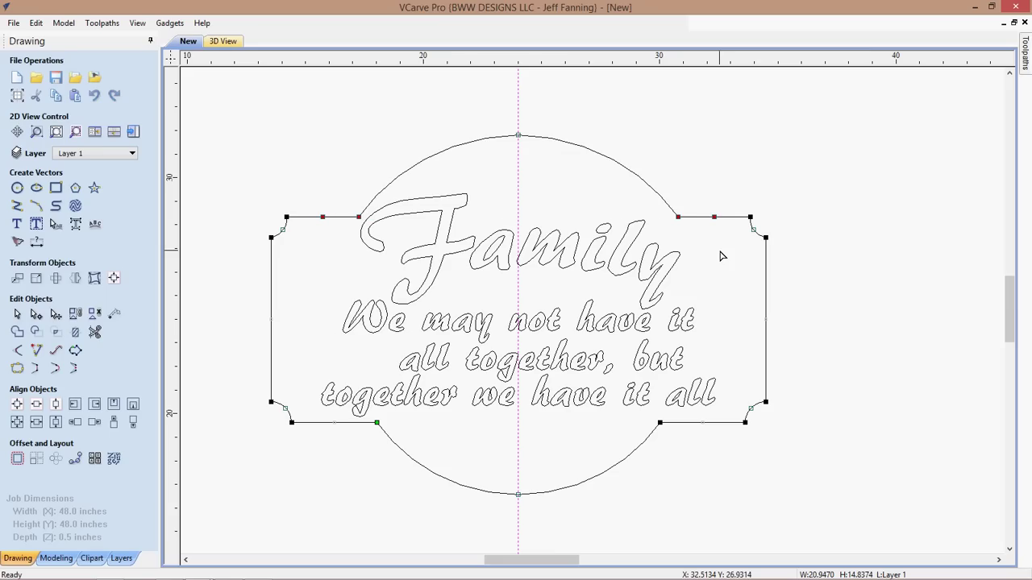
pyautogui.hotkey('shift', 'Right')
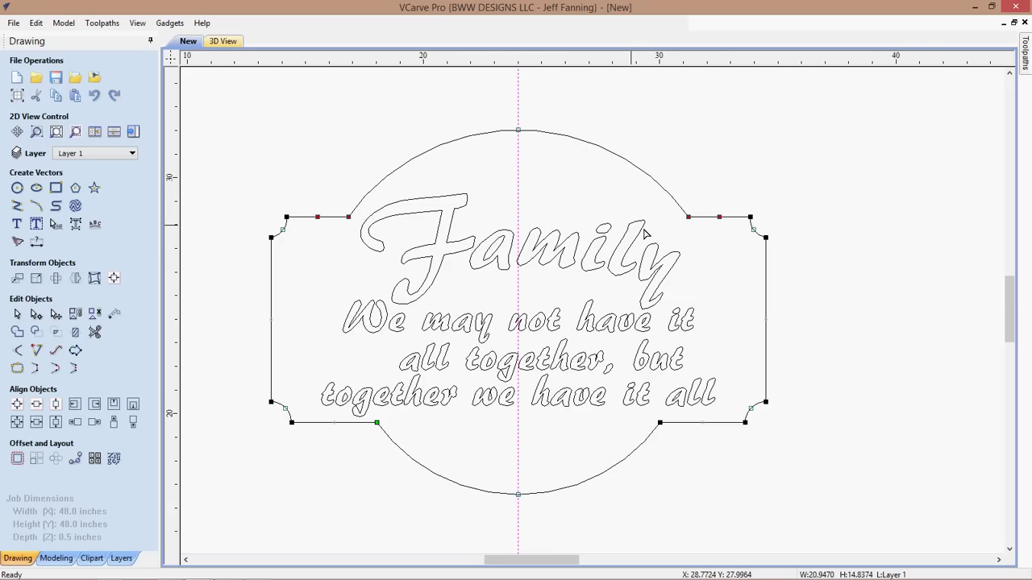
pyautogui.click(495, 153)
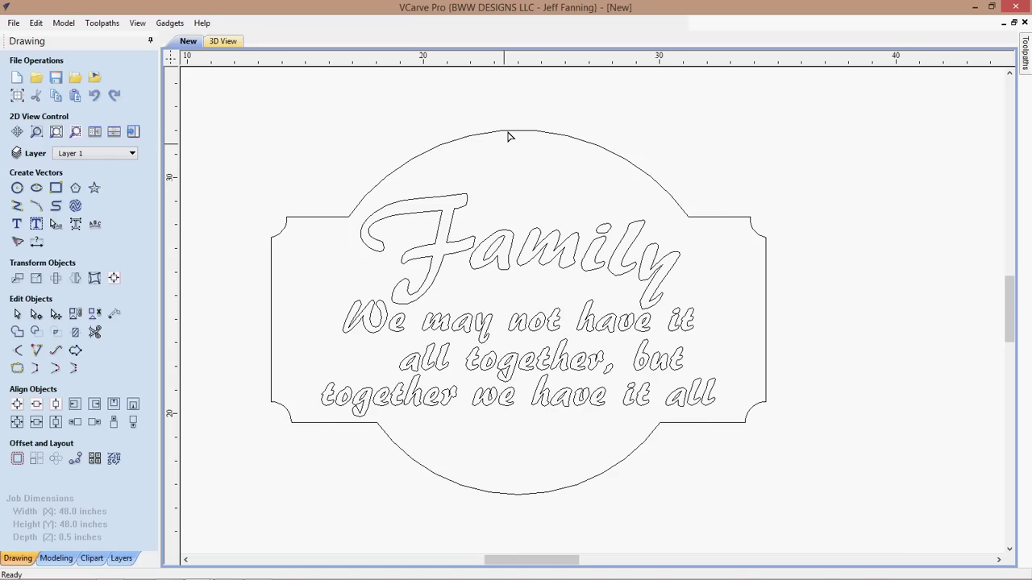
# - Reopen the panel outline's nodes and flatten the upper arc by lowering its midpoint to just above the "Family" lettering
pyautogui.click(506, 131)
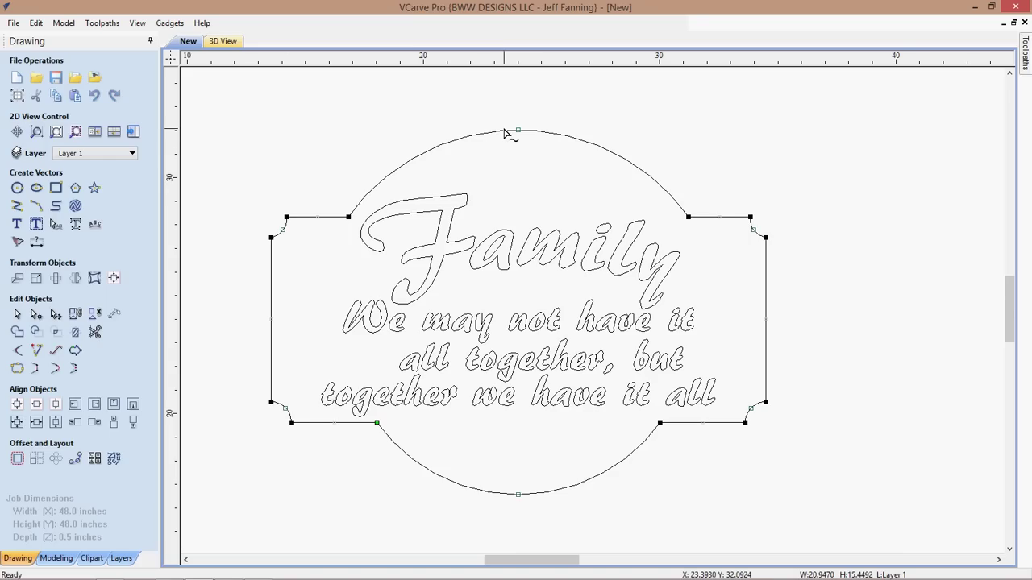
pyautogui.click(519, 130)
pyautogui.press('Down')
pyautogui.press('Down')
pyautogui.press('Down')
pyautogui.press('Down')
pyautogui.press('Down')
pyautogui.press('Down')
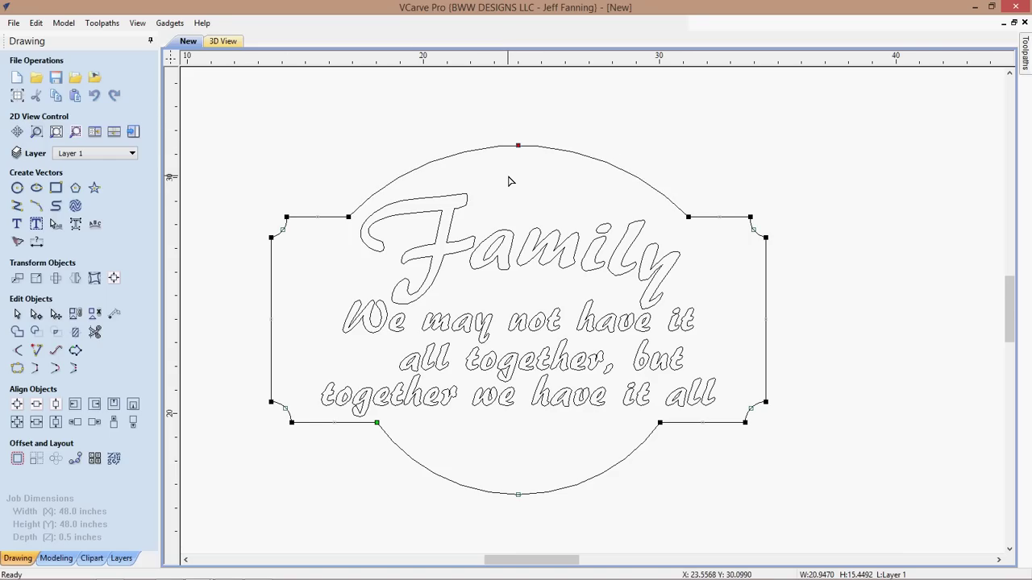
pyautogui.press('Down')
pyautogui.press('Down')
pyautogui.press('Down')
pyautogui.press('Down')
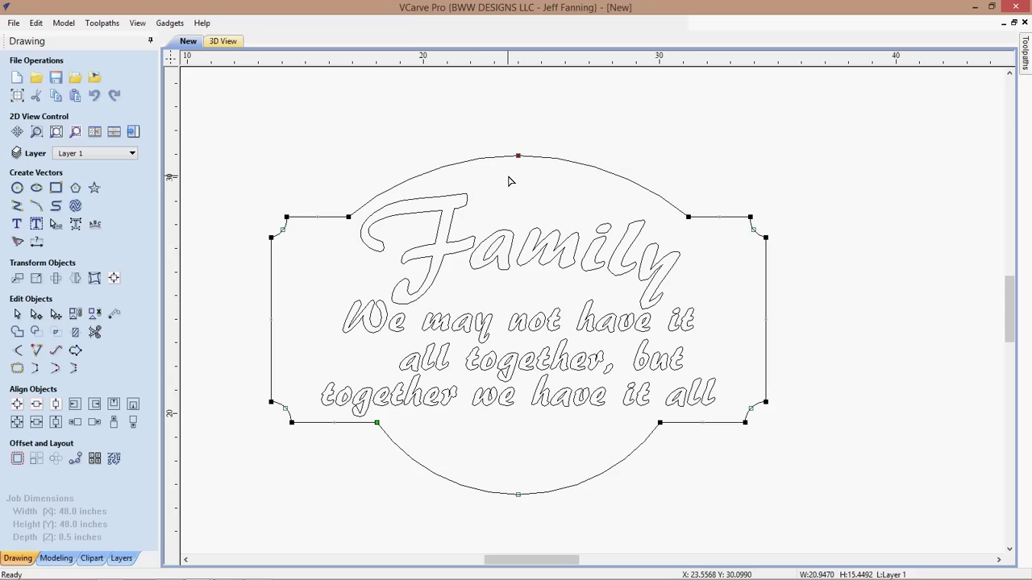
pyautogui.press('Up')
pyautogui.press('Up')
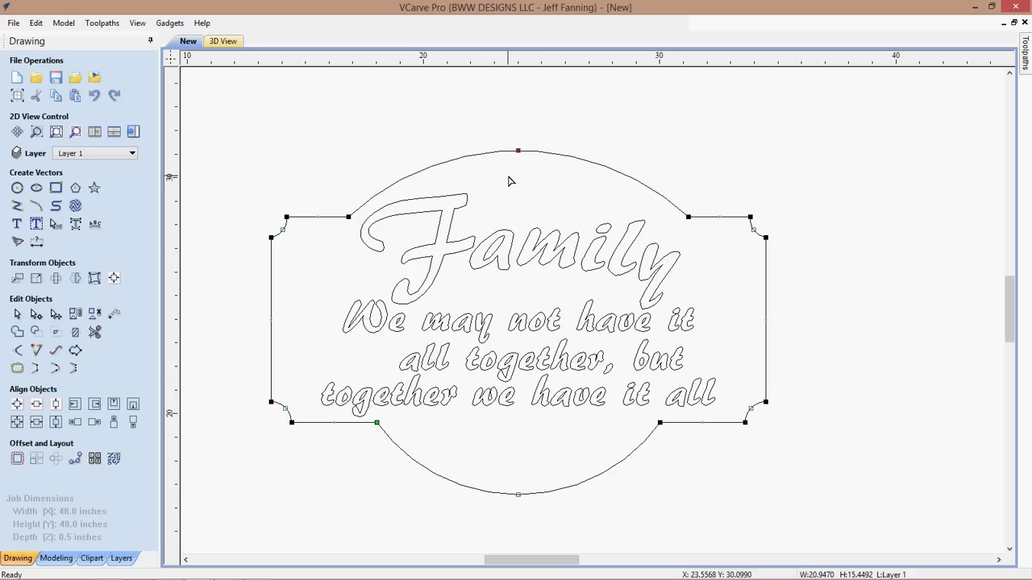
# - Flatten the lower arc by raising its midpoint until the panel is about 13.2 inches tall, then leave node editing
pyautogui.click(517, 495)
pyautogui.press('Up')
pyautogui.press('Up')
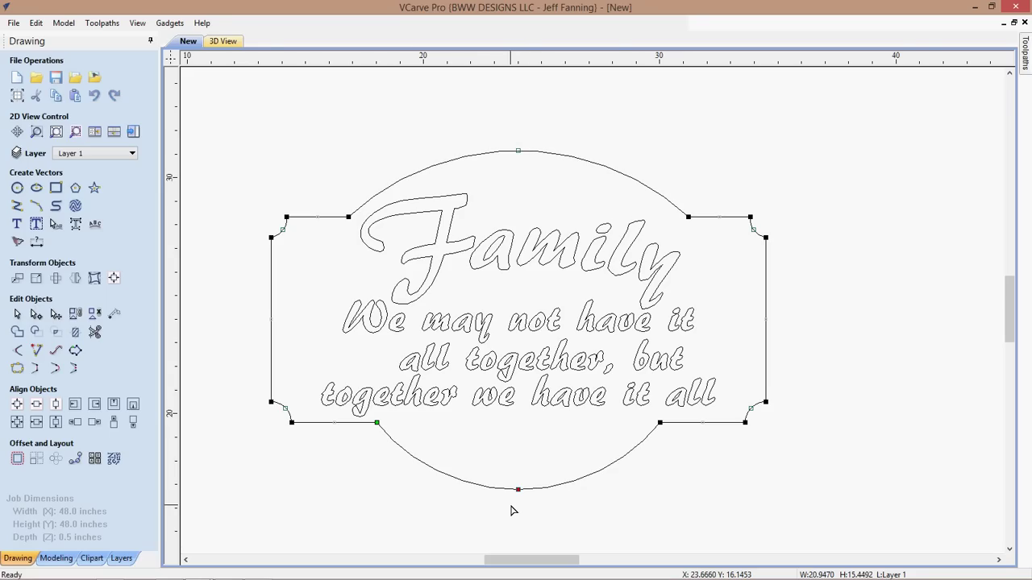
pyautogui.press('Up')
pyautogui.press('Up')
pyautogui.press('Up')
pyautogui.press('Up')
pyautogui.press('Up')
pyautogui.press('Up')
pyautogui.press('Up')
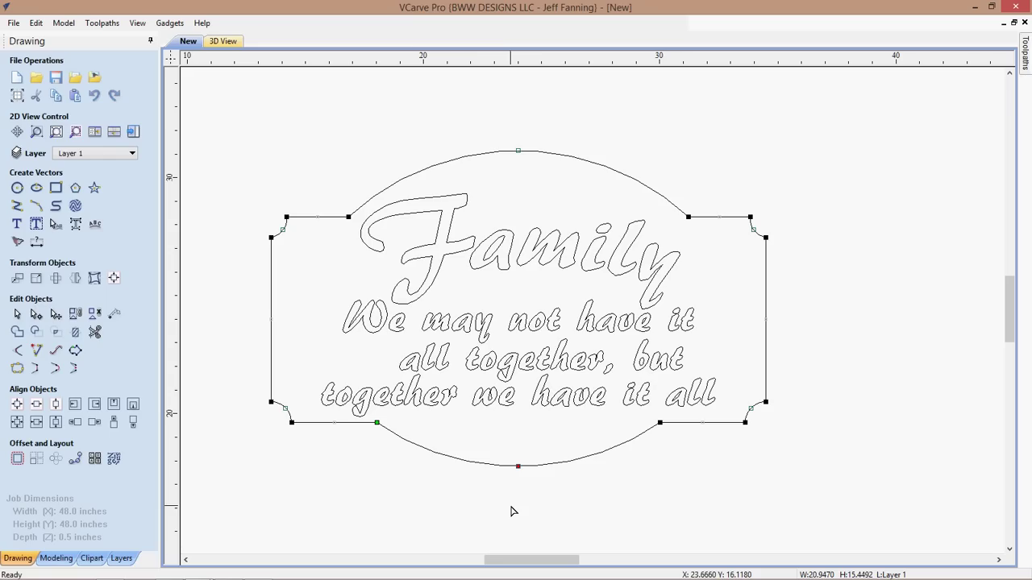
pyautogui.press('Up')
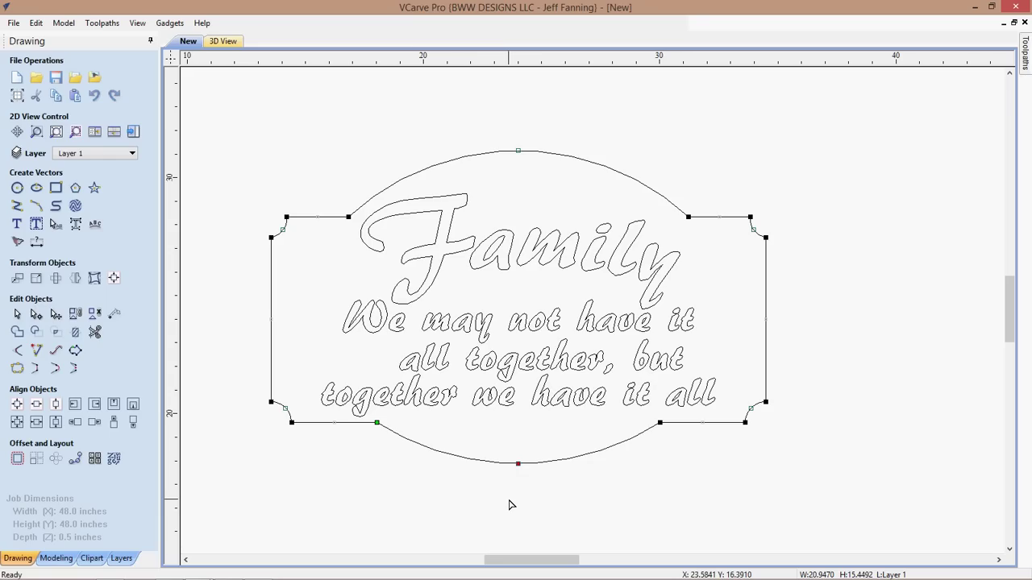
pyautogui.press('Up')
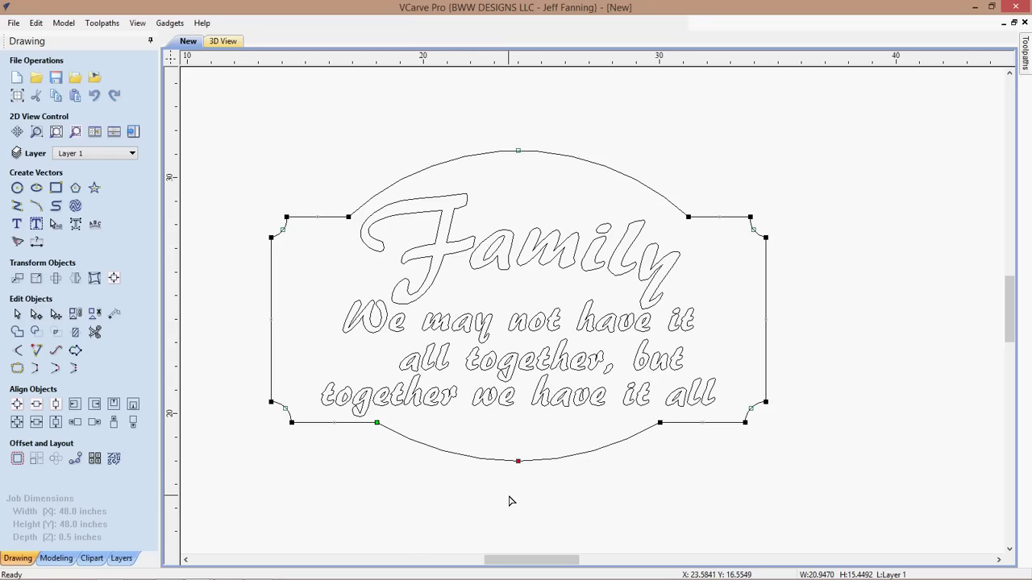
pyautogui.click(488, 481)
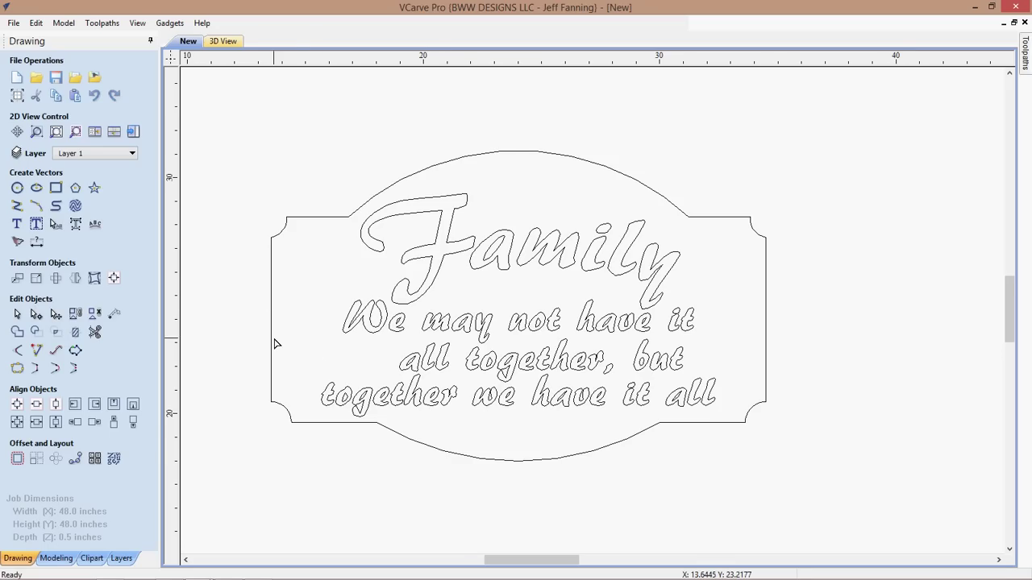
# - Select the side and notched-corner nodes at both ends of the panel outline and move them symmetrically inward toward the verse
pyautogui.scroll(1, 274, 344)
pyautogui.scroll(-1, 297, 317)
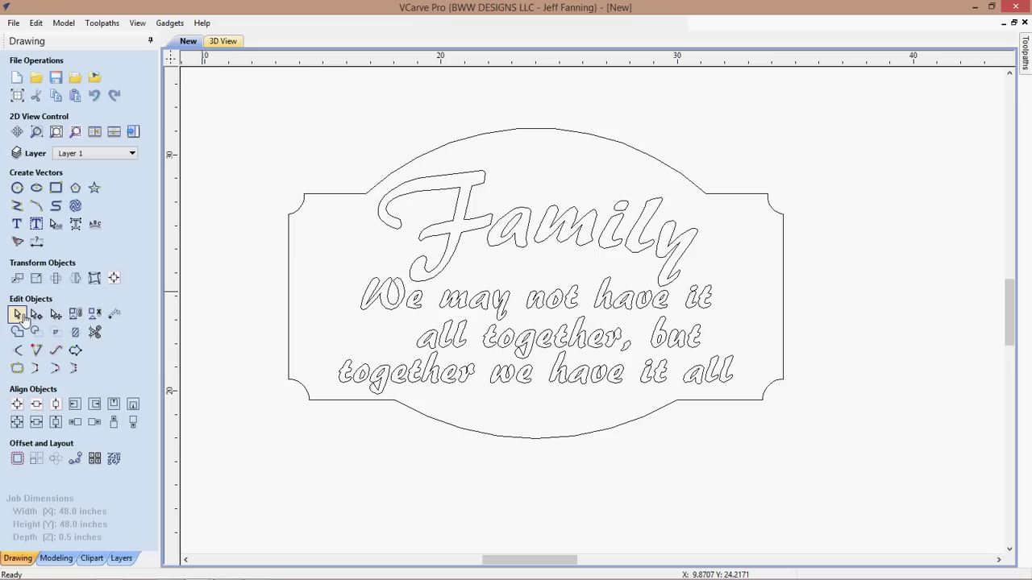
pyautogui.click(290, 291)
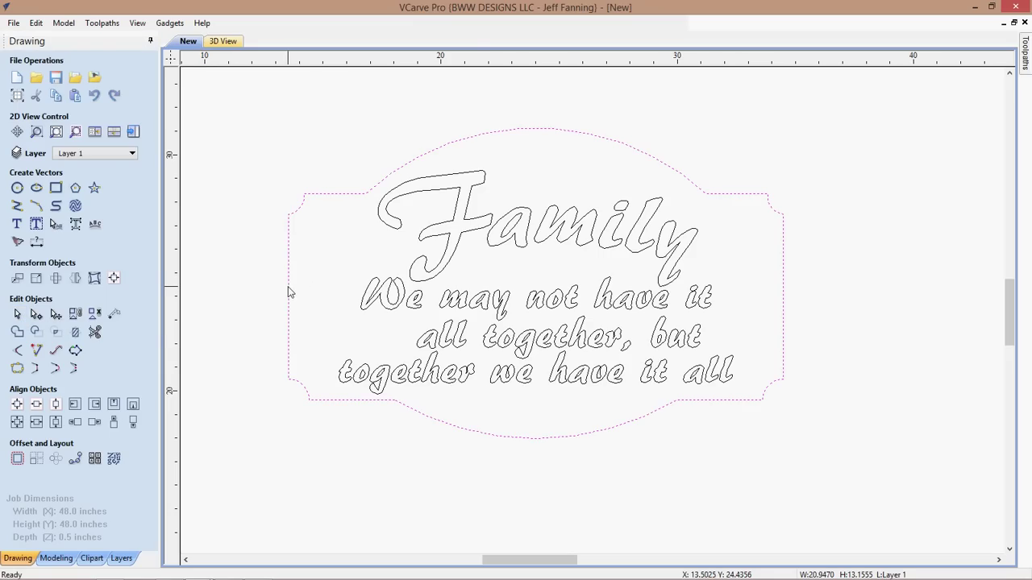
pyautogui.doubleClick(288, 323)
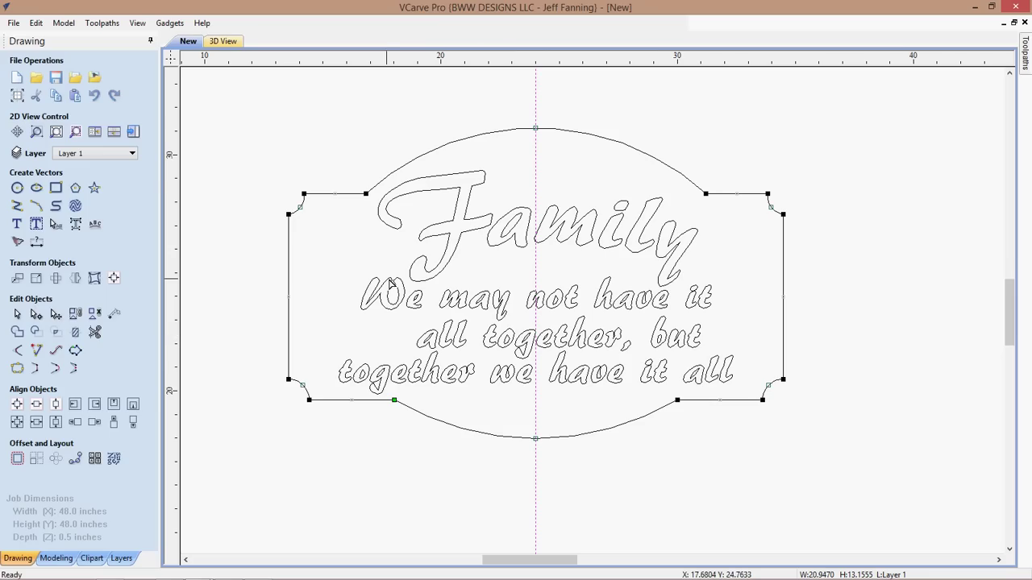
pyautogui.moveTo(286, 294); pyautogui.dragTo(319, 405)
pyautogui.moveTo(255, 164); pyautogui.dragTo(310, 219)
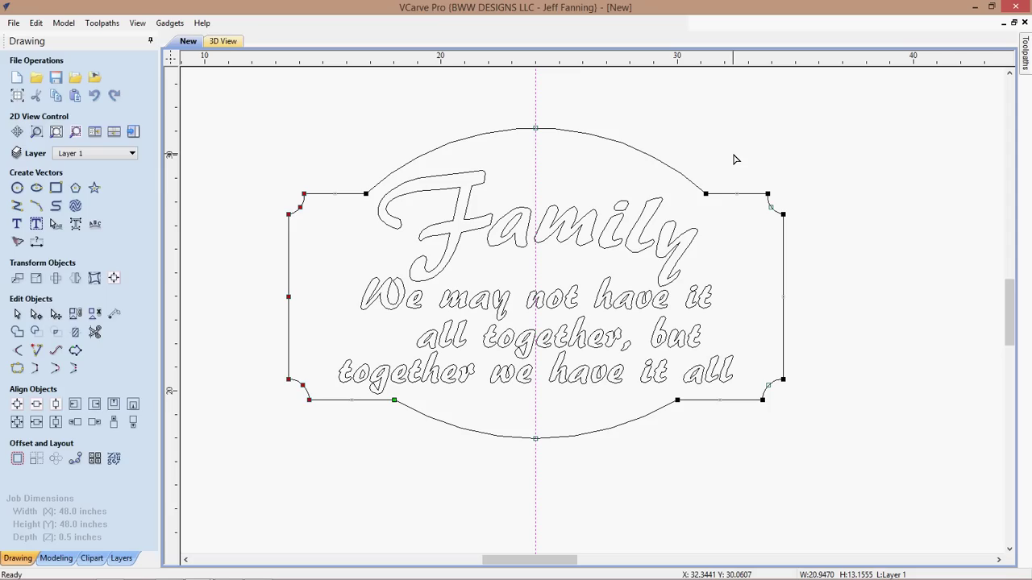
pyautogui.keyDown('shift'); pyautogui.moveTo(759, 175); pyautogui.dragTo(793, 425); pyautogui.keyUp('shift')
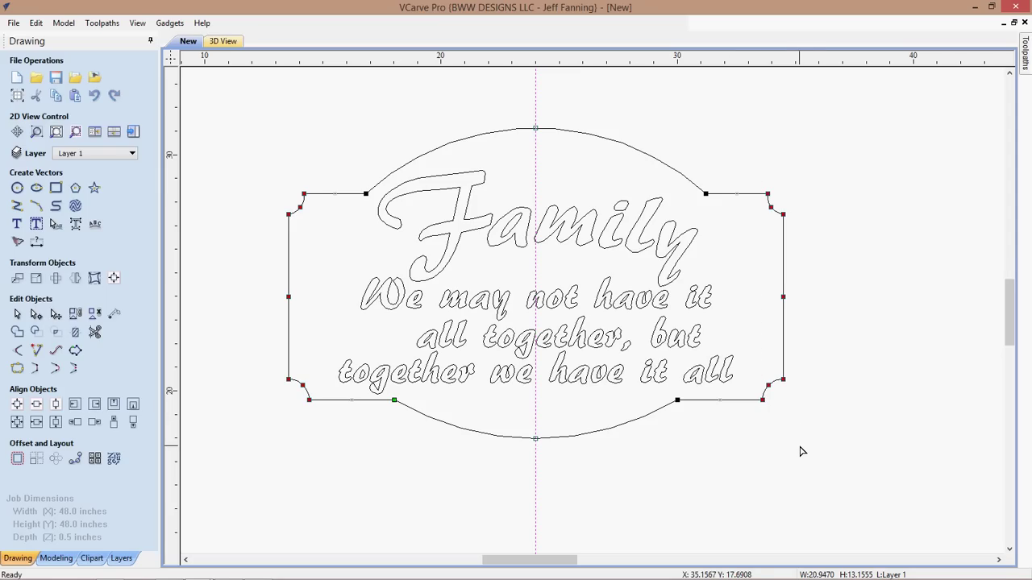
pyautogui.press('Left')
pyautogui.press('Left')
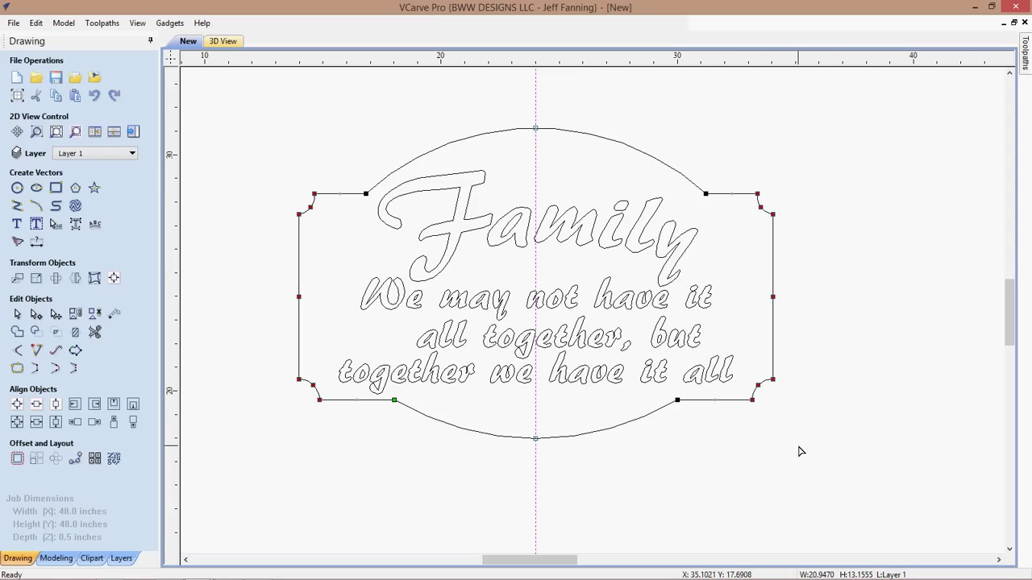
pyautogui.press('Right')
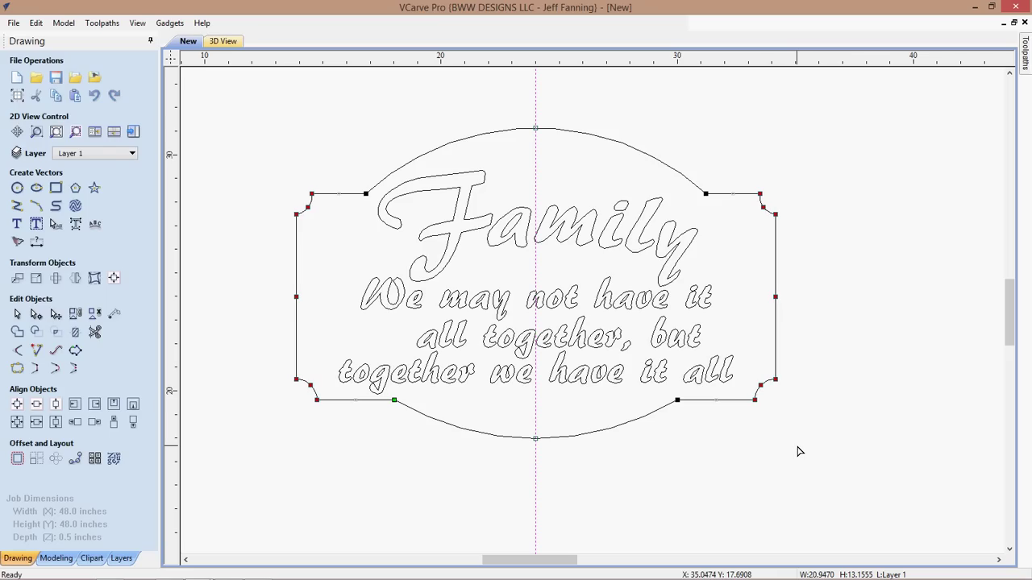
pyautogui.press('Left')
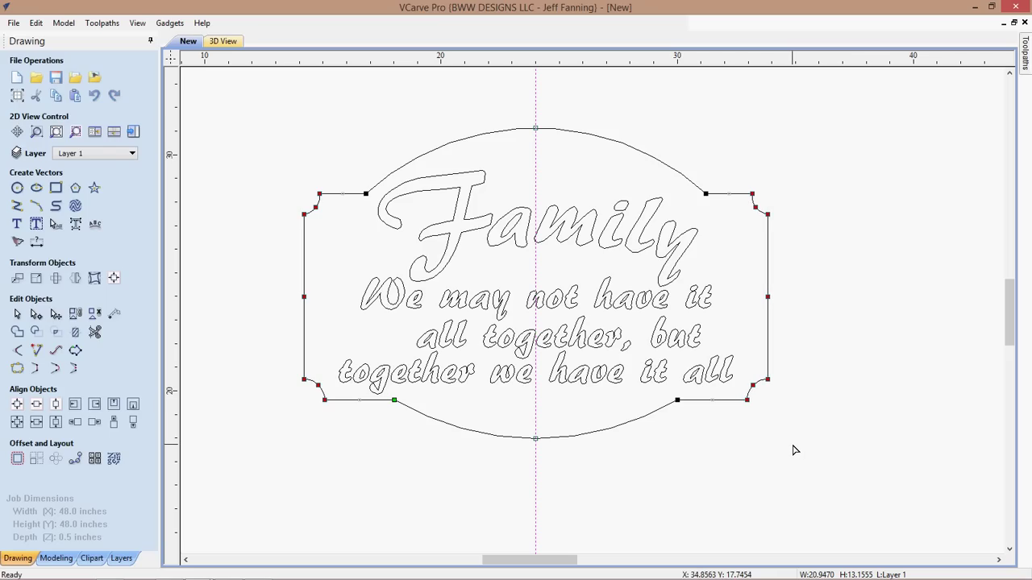
# - Adjust the selected side and notched-corner nodes symmetrically until the panel is about 21.2 inches wide, ending slightly wider than before, then leave node editing
pyautogui.press('Left')
pyautogui.press('Left')
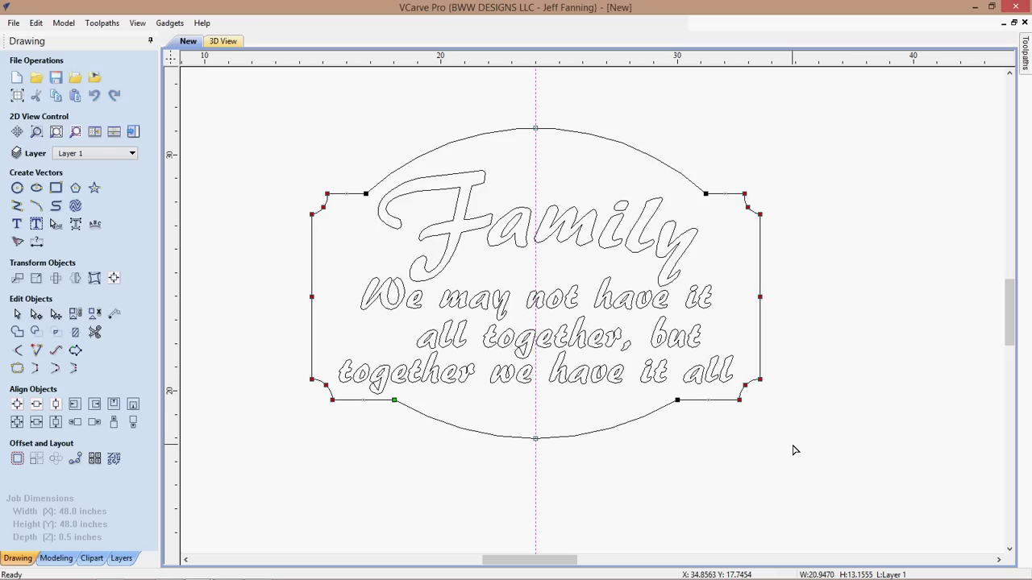
pyautogui.press('Right')
pyautogui.press('Right')
pyautogui.press('Right')
pyautogui.press('Right')
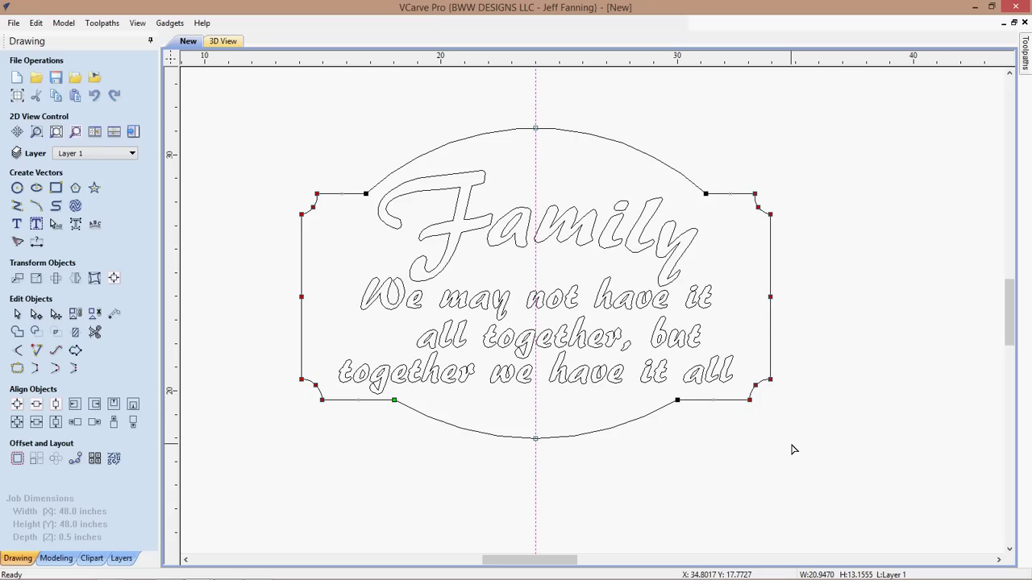
pyautogui.press('Right')
pyautogui.press('Right')
pyautogui.press('Right')
pyautogui.press('Right')
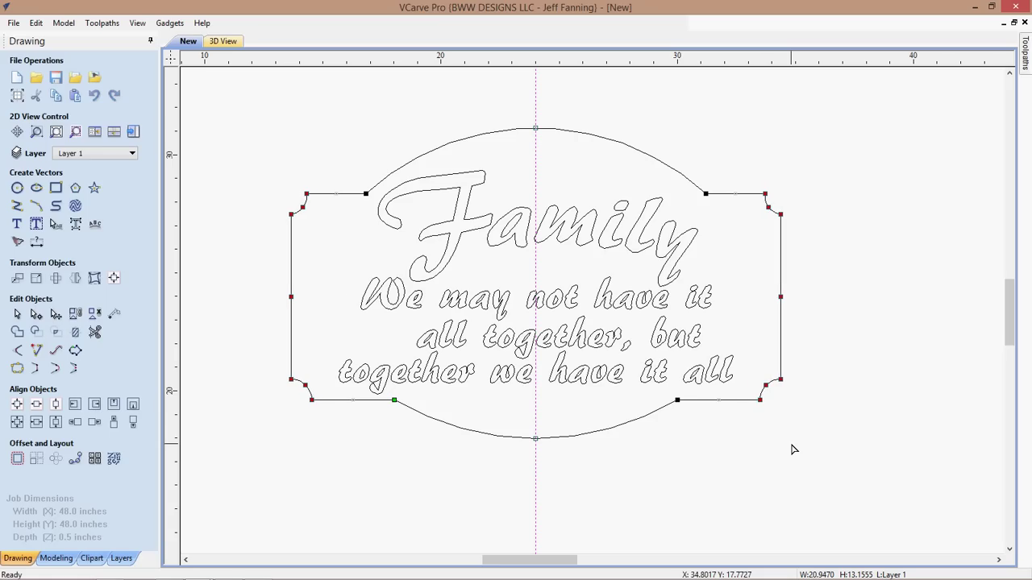
pyautogui.press('Right')
pyautogui.press('Right')
pyautogui.press('Right')
pyautogui.press('Right')
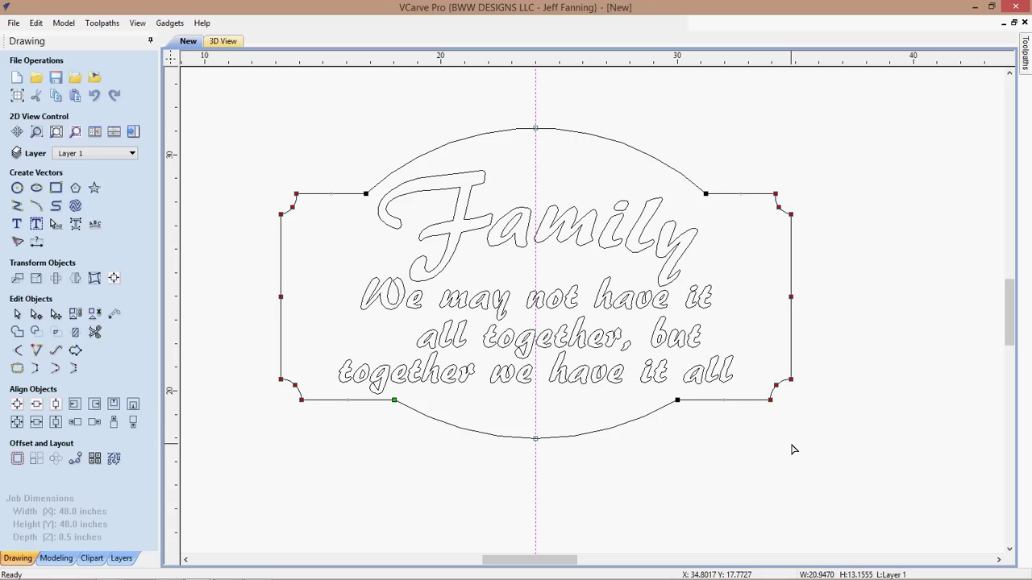
pyautogui.press('Left')
pyautogui.press('Left')
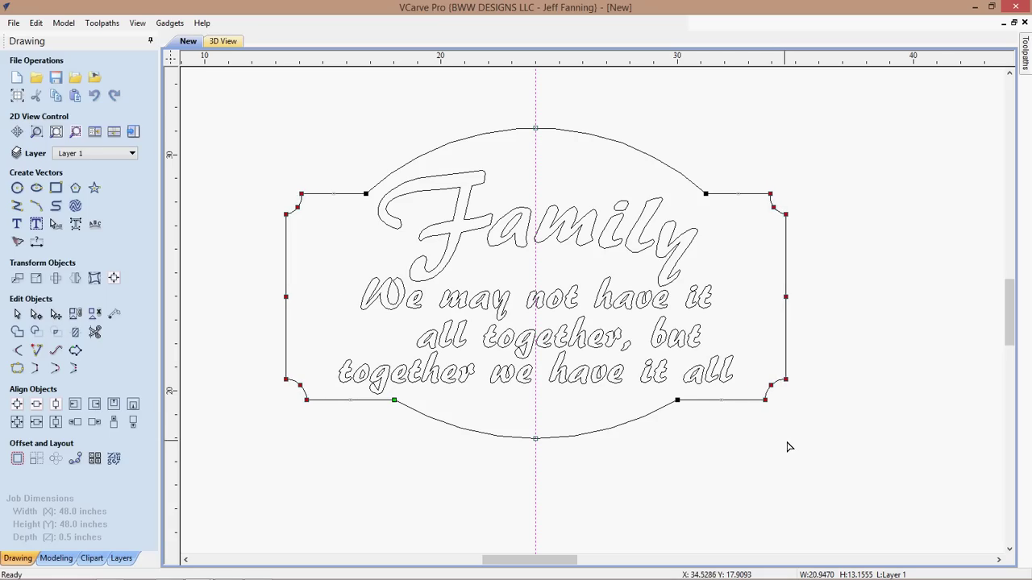
pyautogui.click(483, 418)
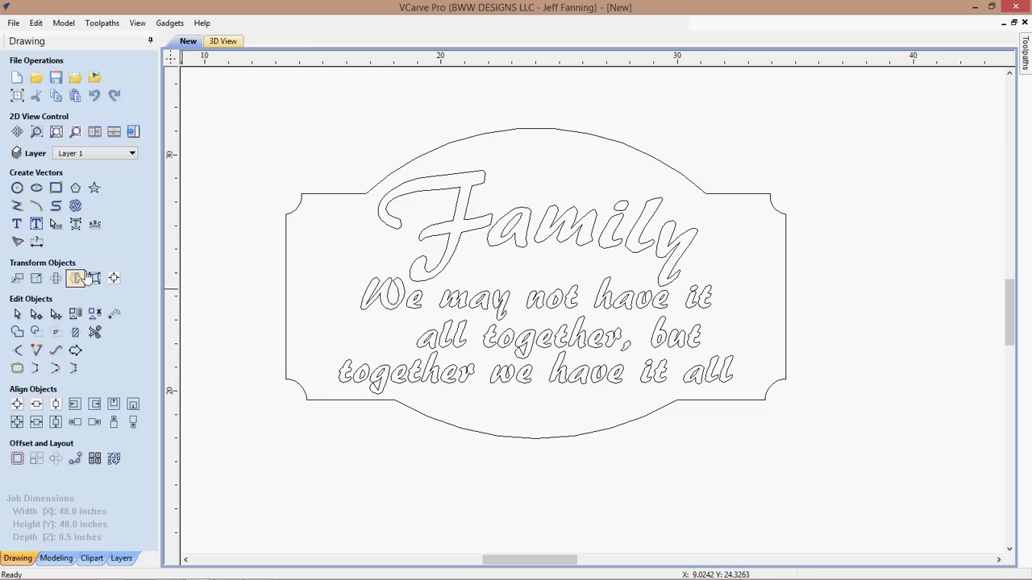
# - Select the three-line verse and shift it left to make room between its right end and the panel edge
pyautogui.click(18, 314)
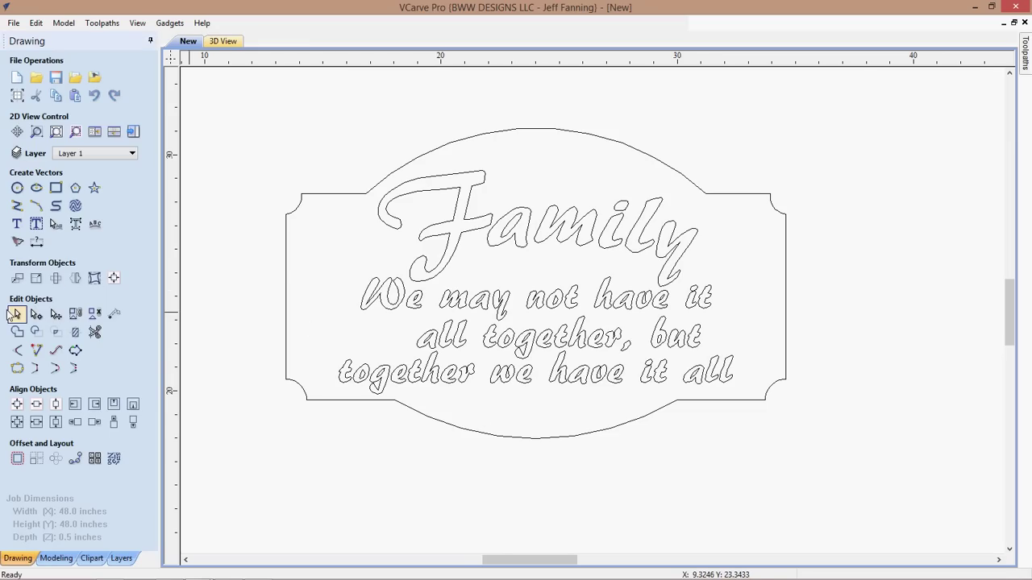
pyautogui.moveTo(305, 262); pyautogui.dragTo(755, 435)
pyautogui.press('Left')
pyautogui.press('Left')
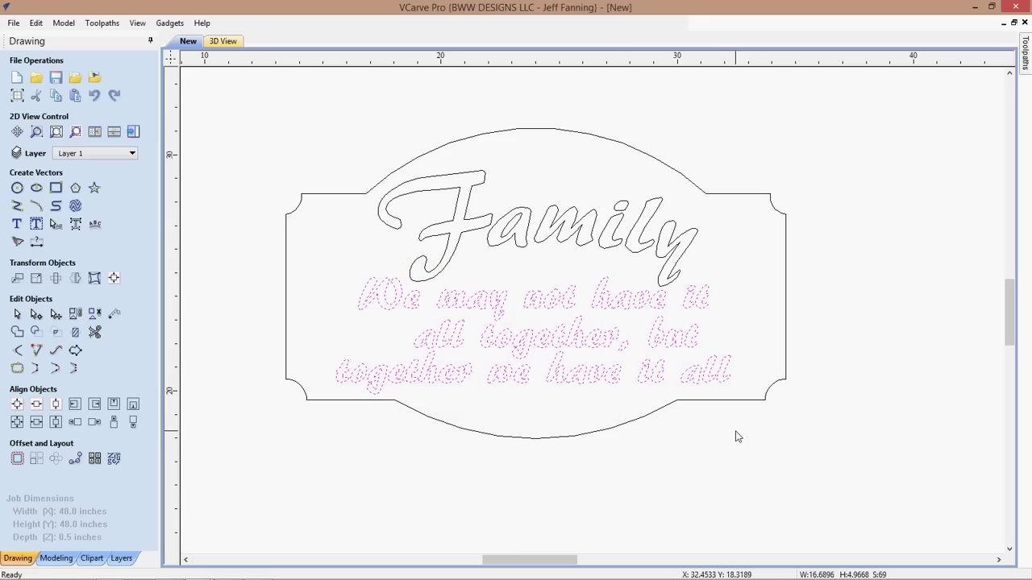
pyautogui.press('Left')
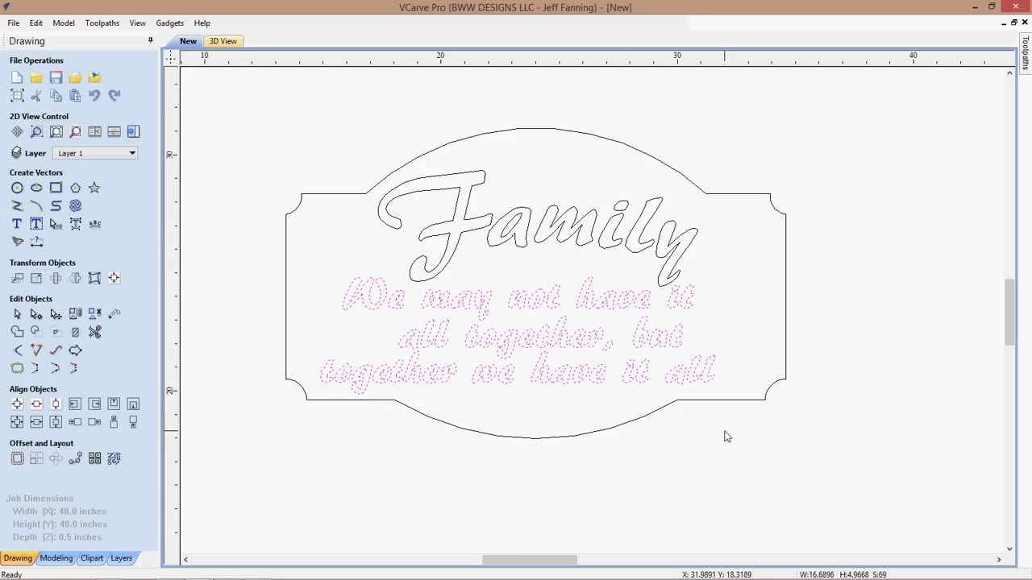
pyautogui.click(674, 448)
pyautogui.scroll(-2, 673, 449)
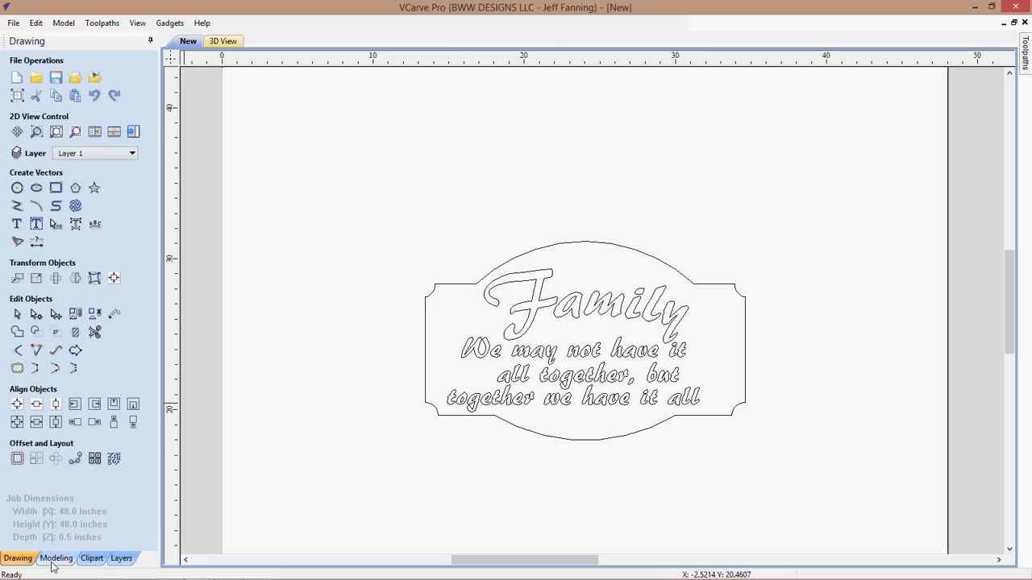
# - Find the Heart_Pair clipart in the Objects & People library folder and place it over the panel's right edge
pyautogui.click(92, 558)
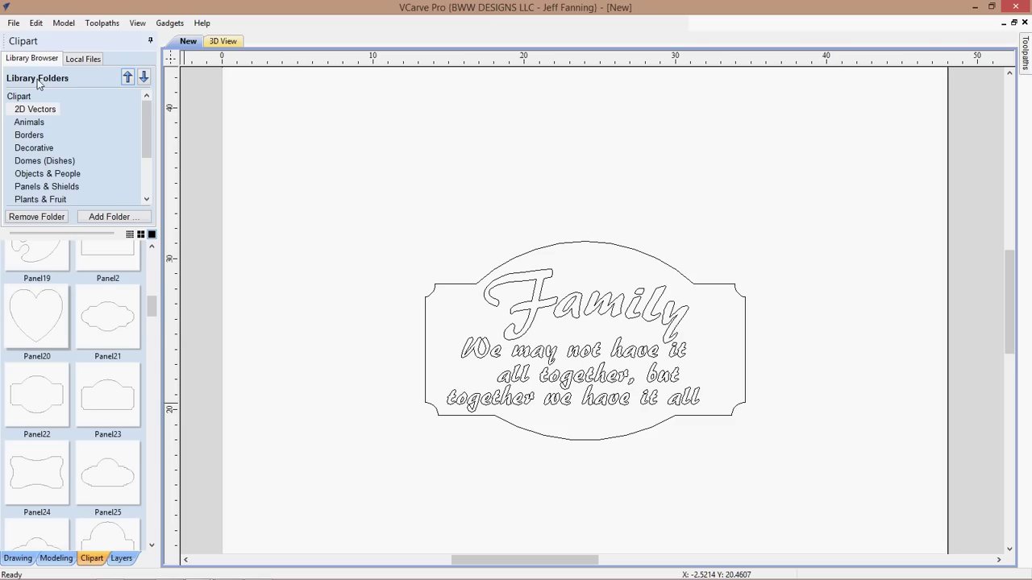
pyautogui.moveTo(147, 117); pyautogui.dragTo(148, 154)
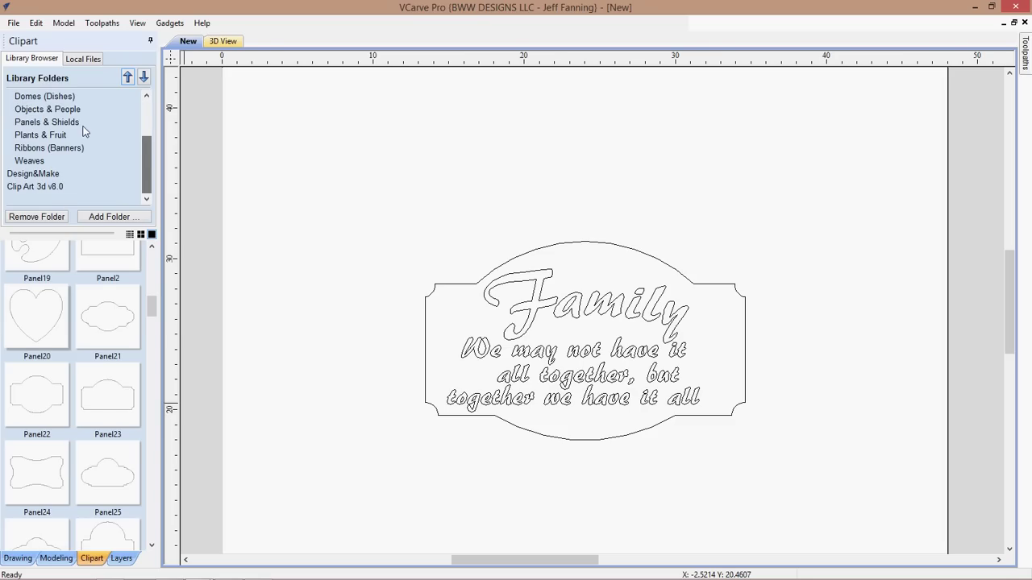
pyautogui.click(24, 110)
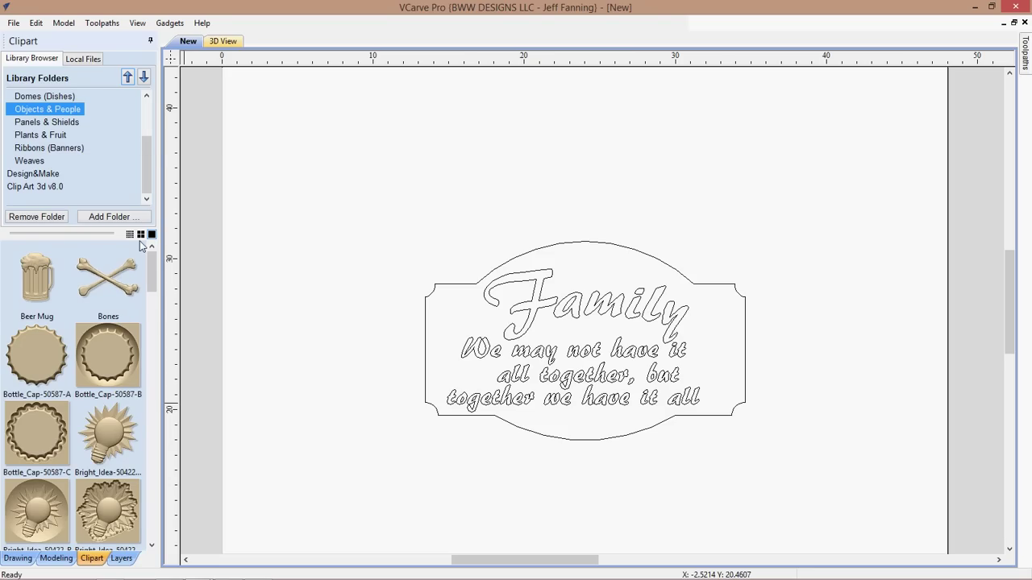
pyautogui.scroll(-1, 150, 278)
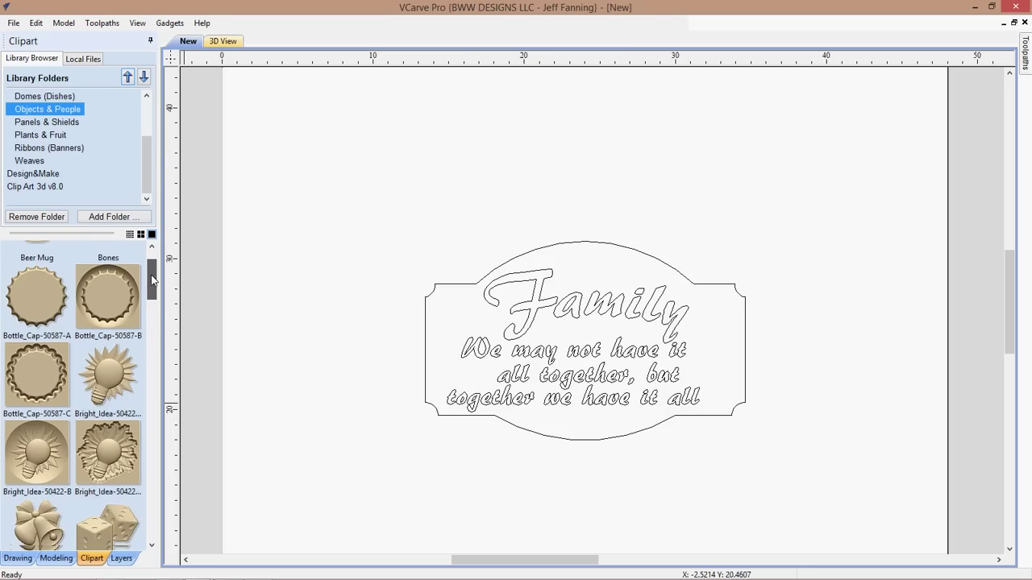
pyautogui.moveTo(151, 278); pyautogui.dragTo(151, 353)
pyautogui.scroll(-1, 122, 388)
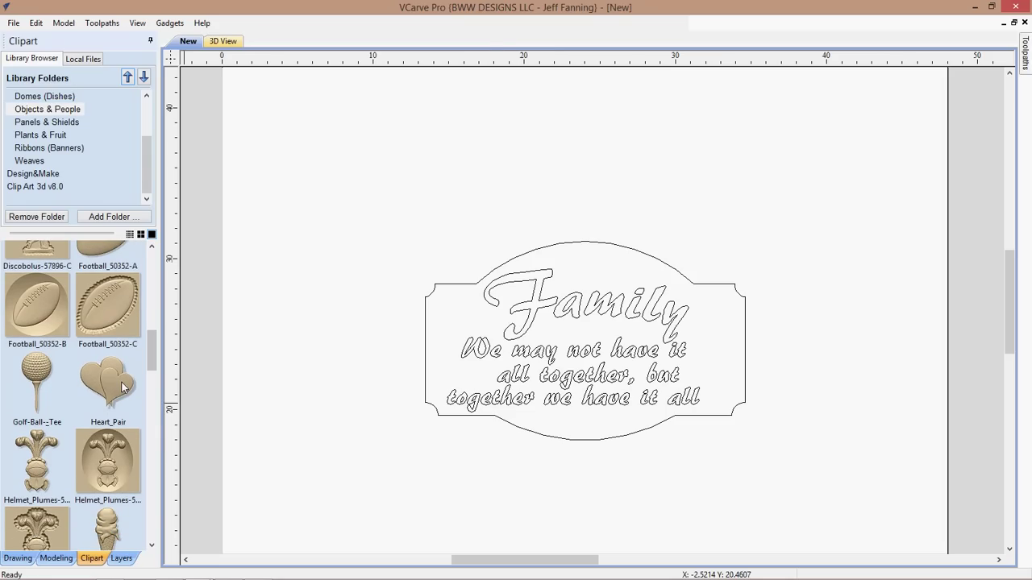
pyautogui.moveTo(123, 388)
pyautogui.mouseDown()
pyautogui.moveTo(664, 326)
pyautogui.moveTo(698, 357)
pyautogui.moveTo(107, 386)
pyautogui.mouseUp()
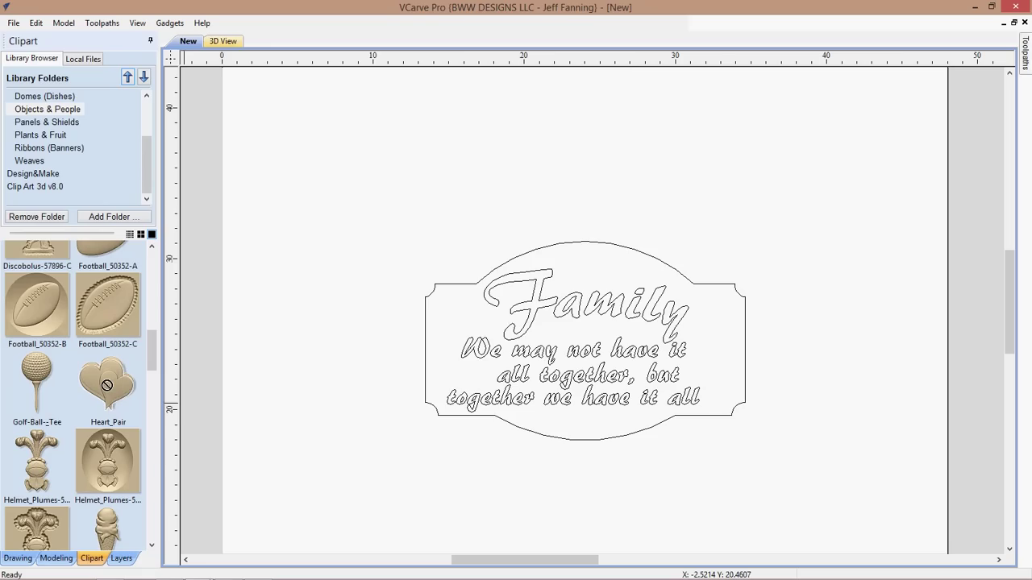
pyautogui.moveTo(106, 385); pyautogui.dragTo(780, 371)
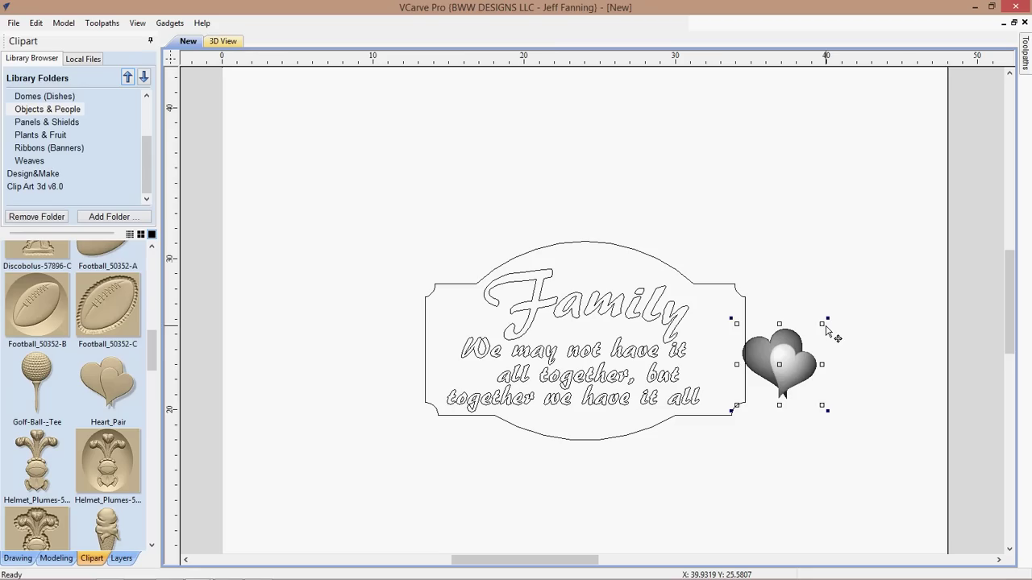
# - Shrink the heart pair to about 3.6 by 3.4 inches and move it inside the panel beside the verse
pyautogui.moveTo(826, 326); pyautogui.dragTo(807, 348)
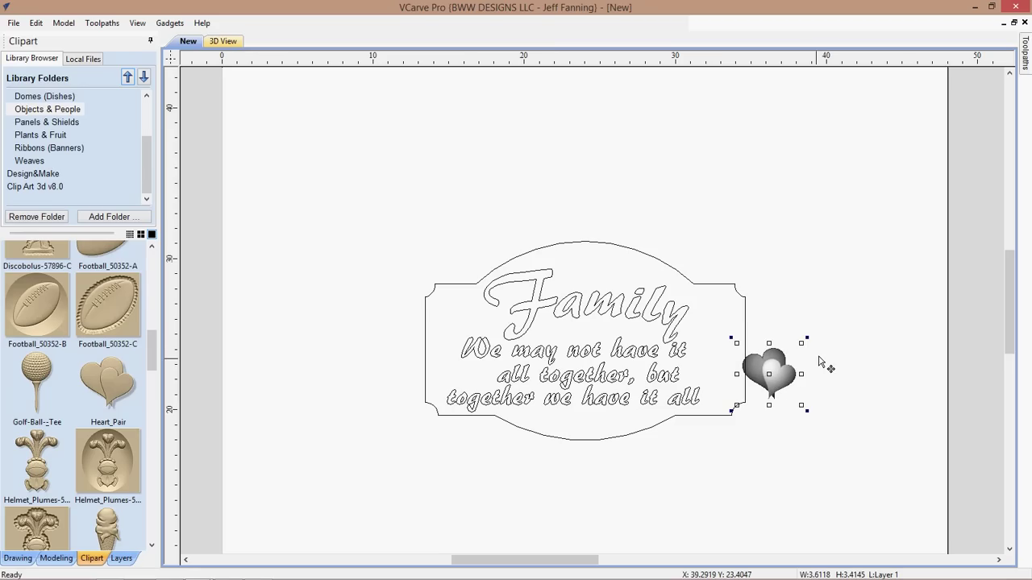
pyautogui.moveTo(774, 375); pyautogui.dragTo(716, 367)
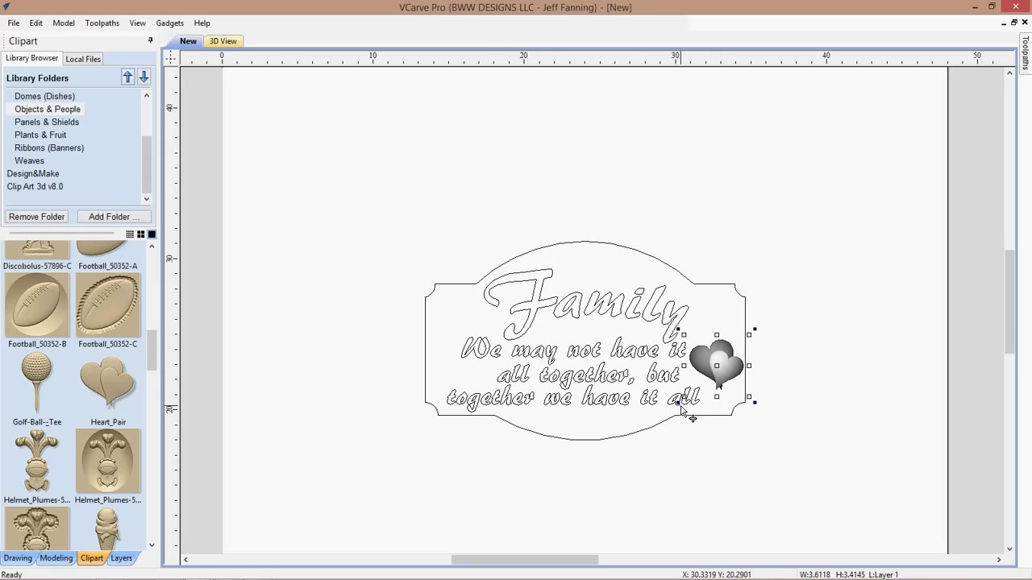
# - Rotate the heart pair slightly clockwise and nudge it left toward the verse, then deselect it
pyautogui.click(676, 401)
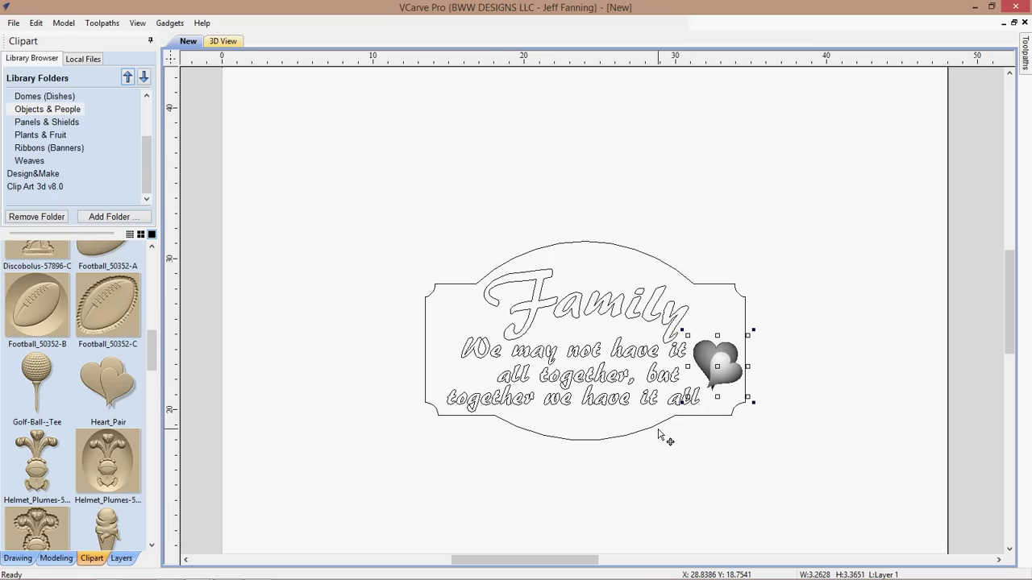
pyautogui.press('Left')
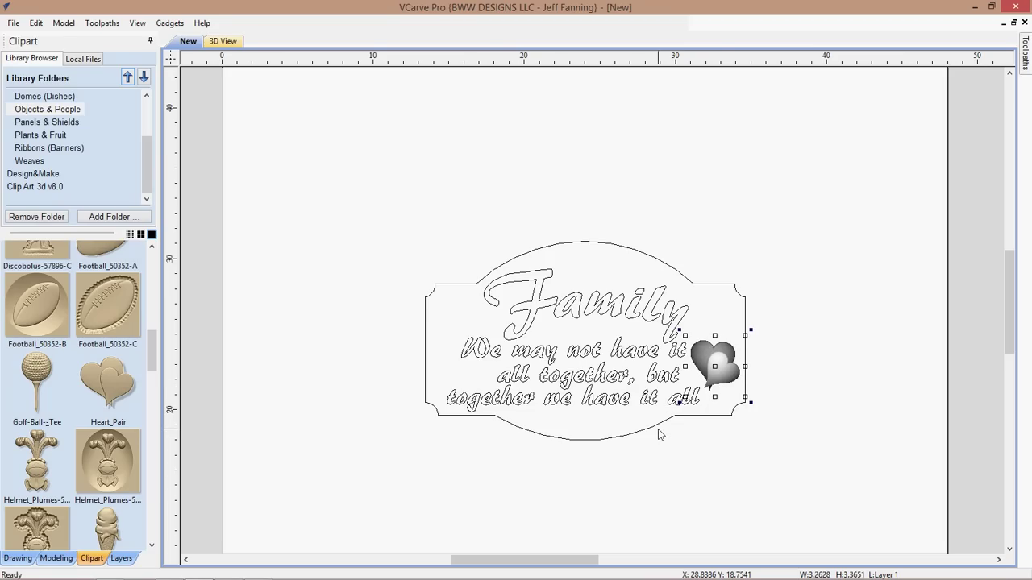
pyautogui.click(713, 411)
# - Enlarge the heart pair to about 3.5 by 3.6 inches and nudge it left between the verse and the panel edge
pyautogui.scroll(3, 713, 411)
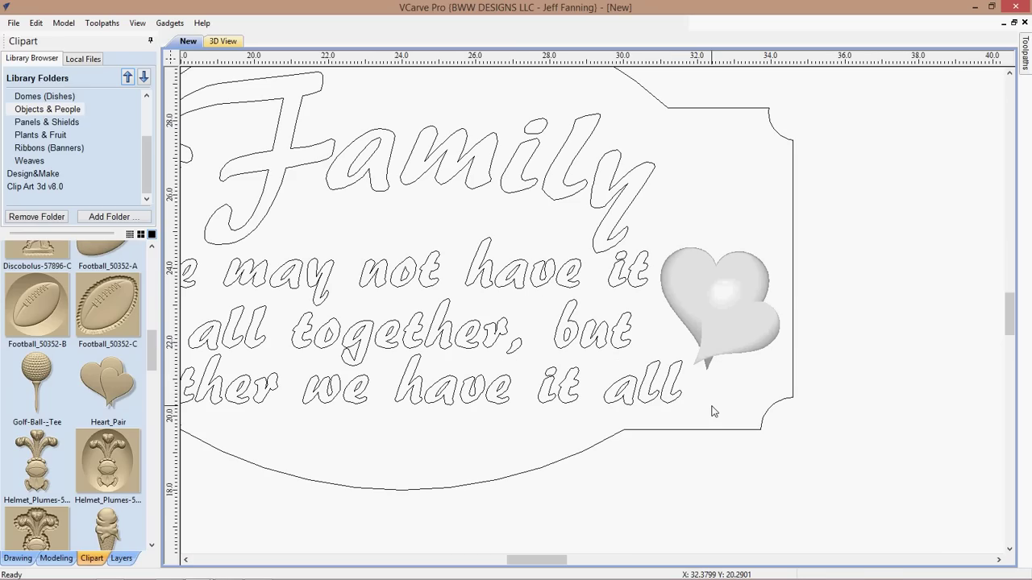
pyautogui.click(711, 319)
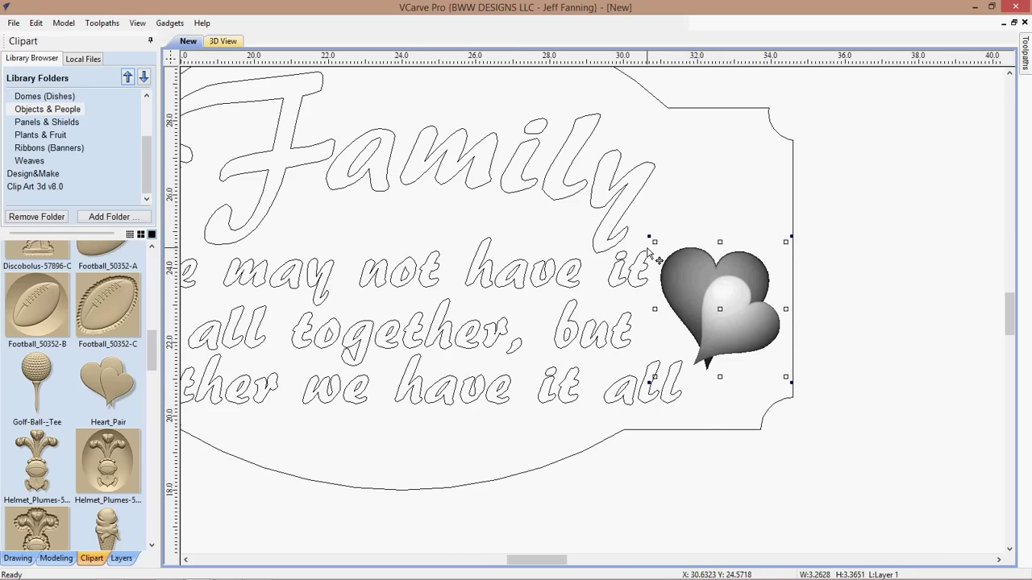
pyautogui.moveTo(785, 243); pyautogui.dragTo(788, 236)
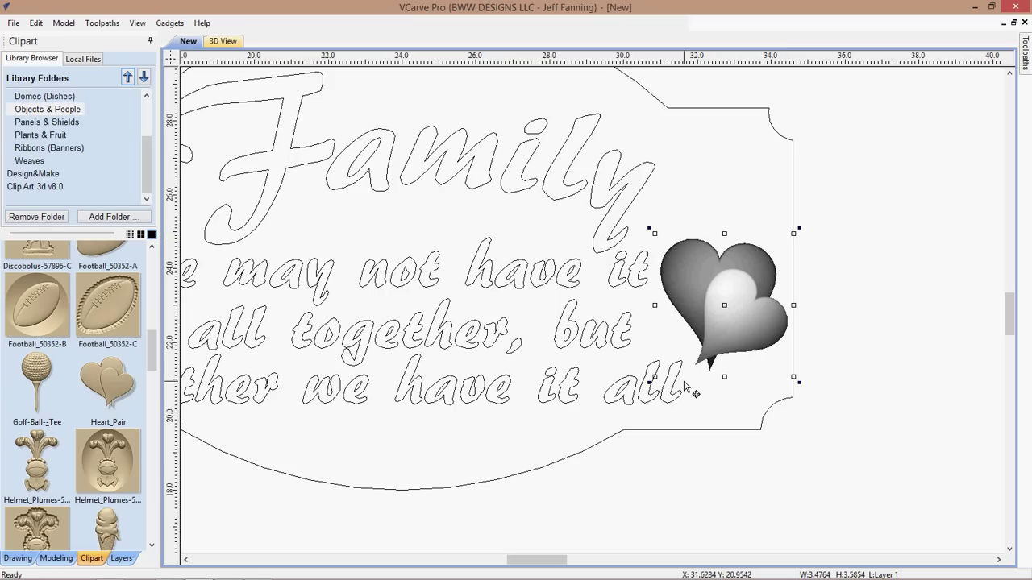
pyautogui.moveTo(691, 391); pyautogui.dragTo(689, 390)
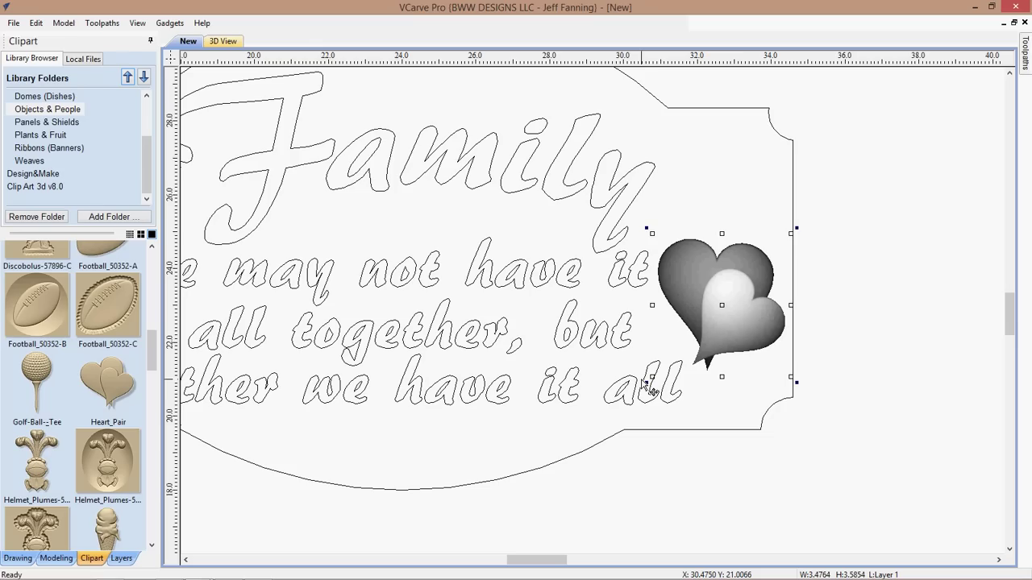
pyautogui.click(650, 388)
pyautogui.moveTo(650, 388); pyautogui.dragTo(642, 386)
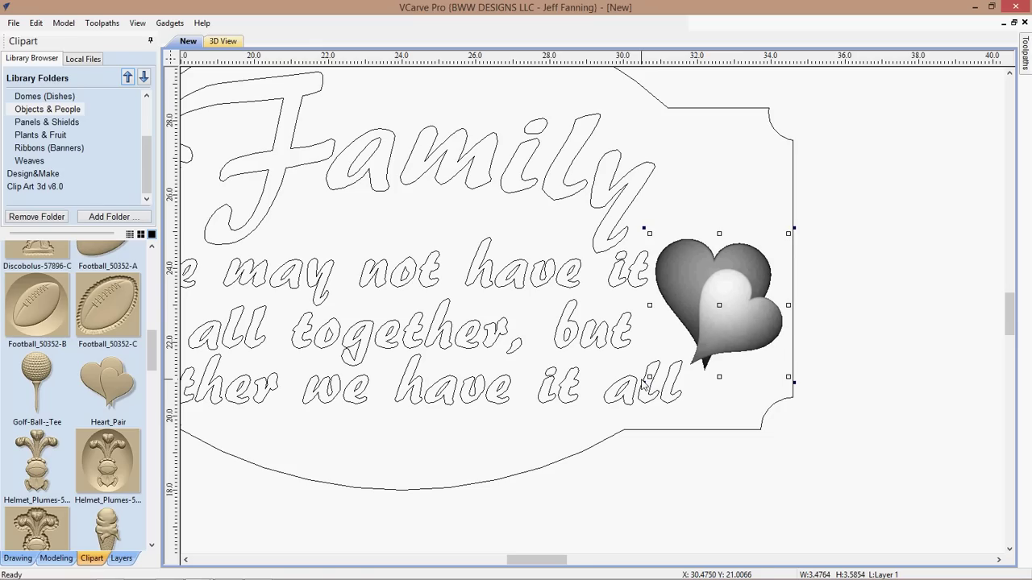
pyautogui.click(698, 402)
pyautogui.scroll(-2, 696, 397)
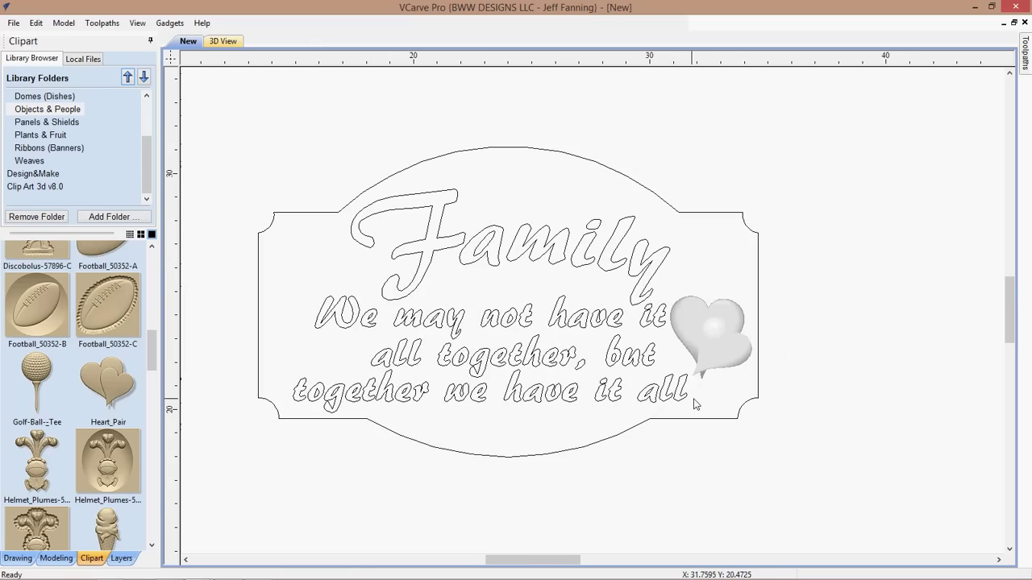
pyautogui.scroll(-1, 644, 485)
pyautogui.scroll(-1, 644, 485)
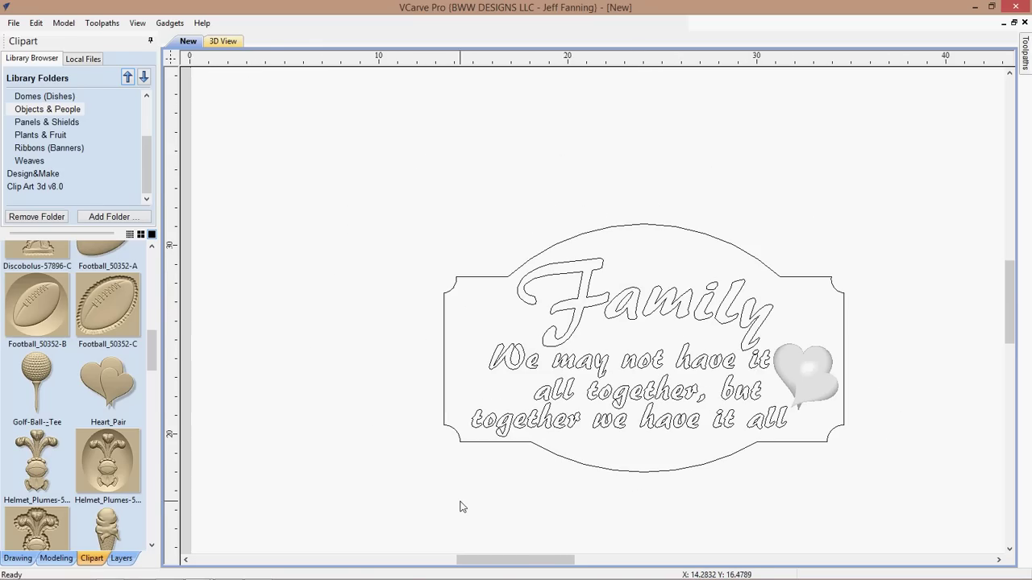
pyautogui.scroll(1, 461, 506)
pyautogui.scroll(2, 479, 452)
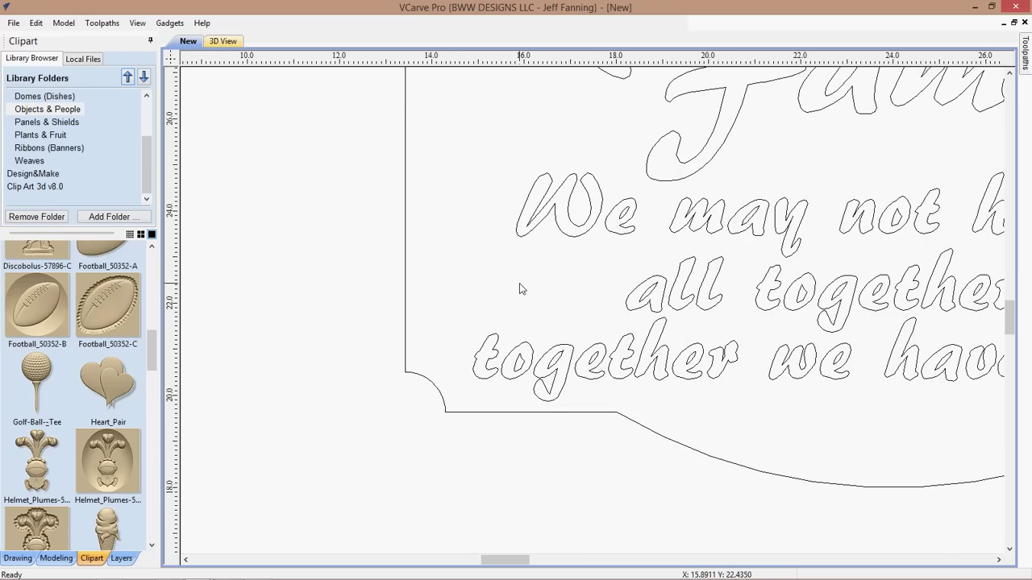
pyautogui.moveTo(520, 288); pyautogui.dragTo(525, 379, button='middle')
pyautogui.scroll(-2, 524, 379)
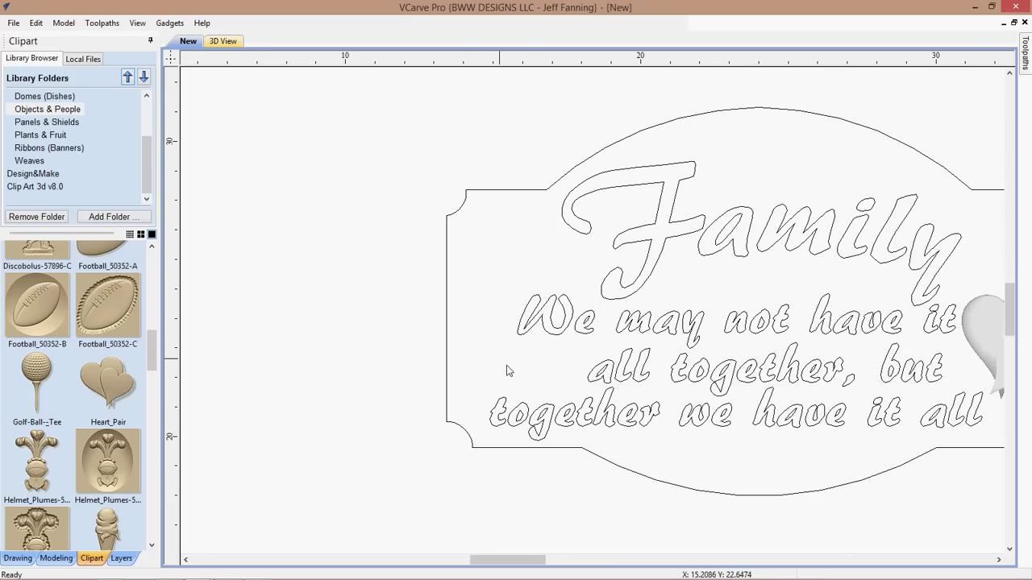
pyautogui.click(448, 376)
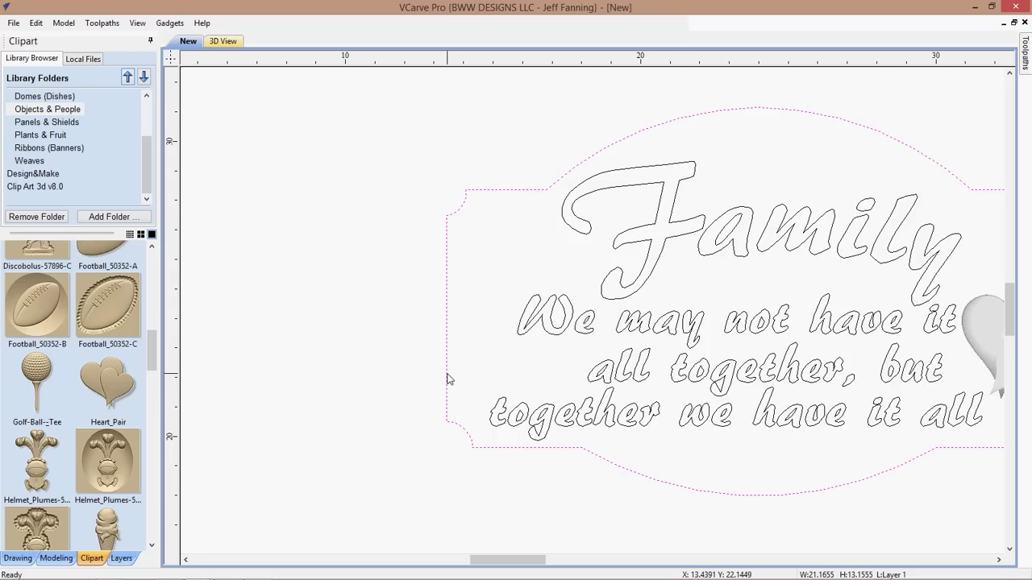
pyautogui.scroll(-2, 448, 377)
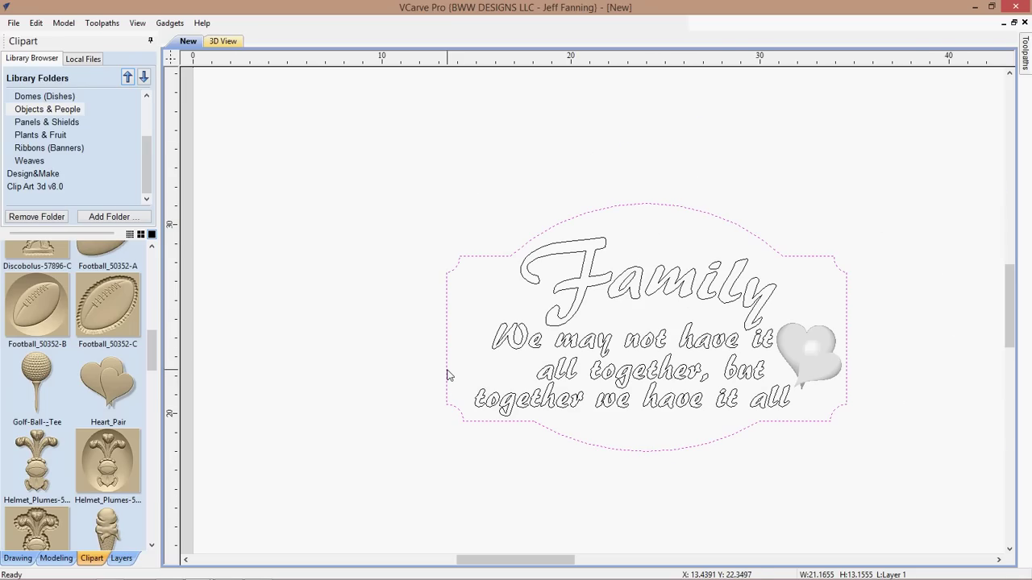
pyautogui.click(447, 374)
pyautogui.press('n')
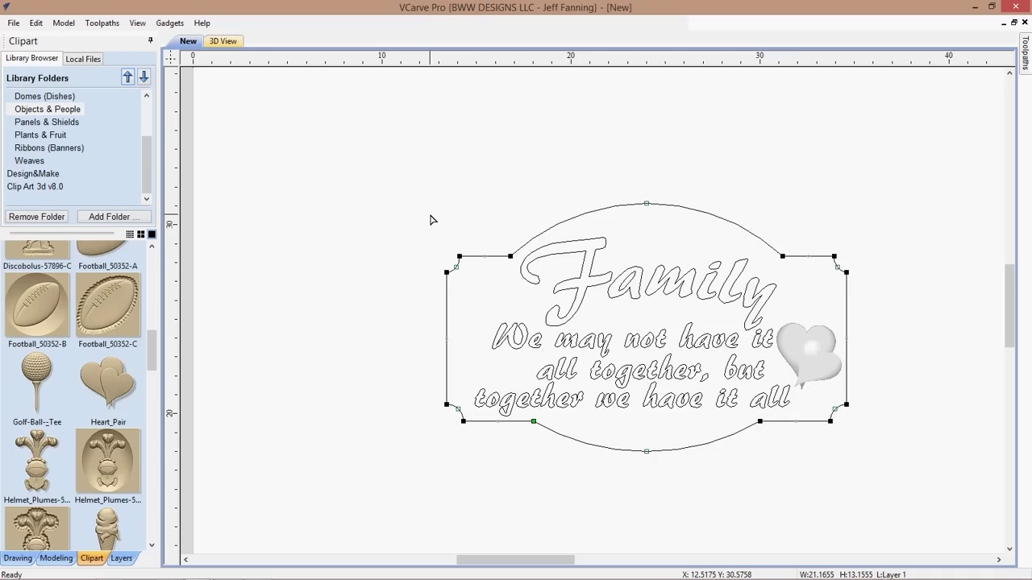
pyautogui.click(464, 427)
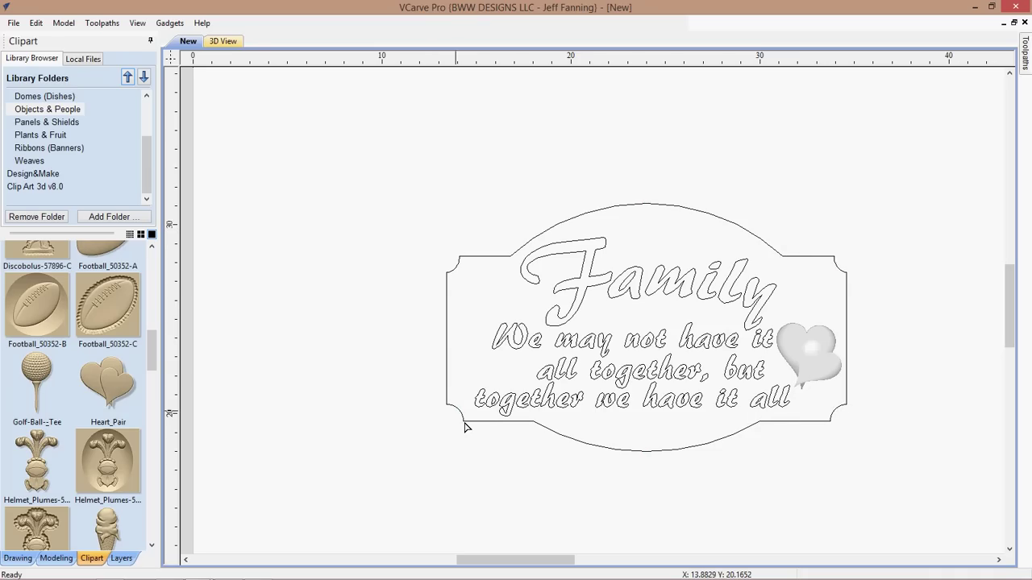
pyautogui.click(448, 382)
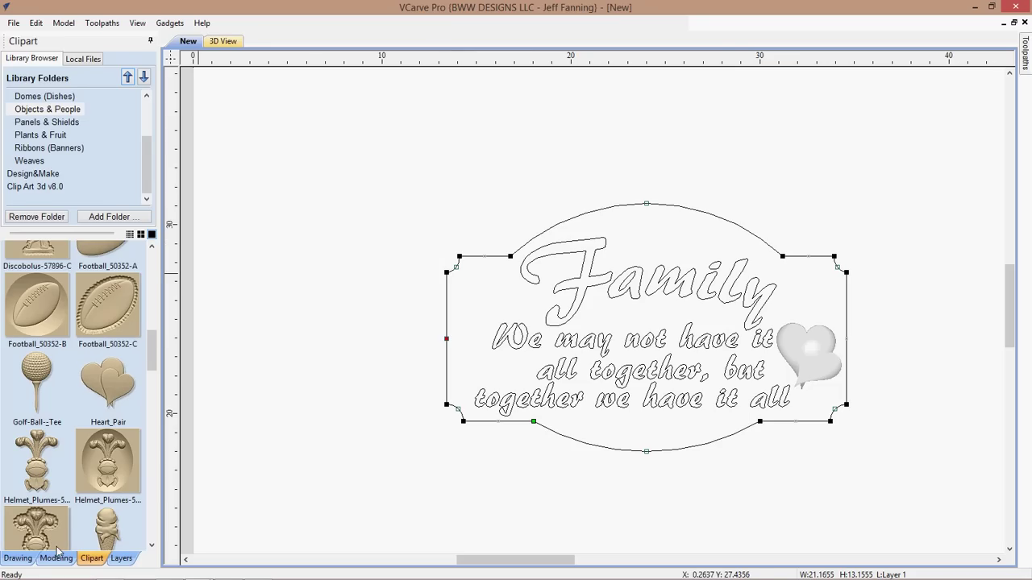
pyautogui.click(17, 558)
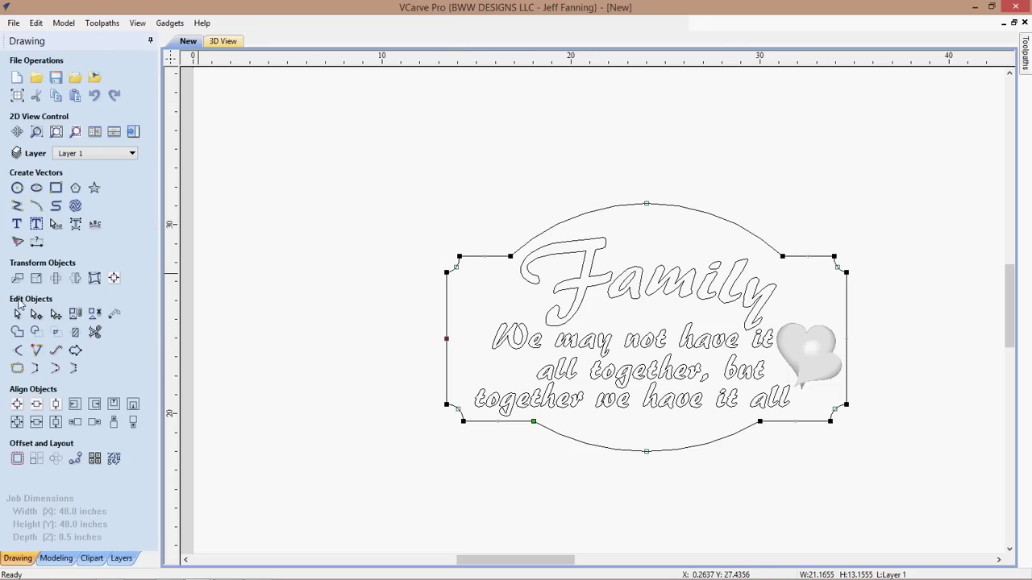
pyautogui.click(17, 314)
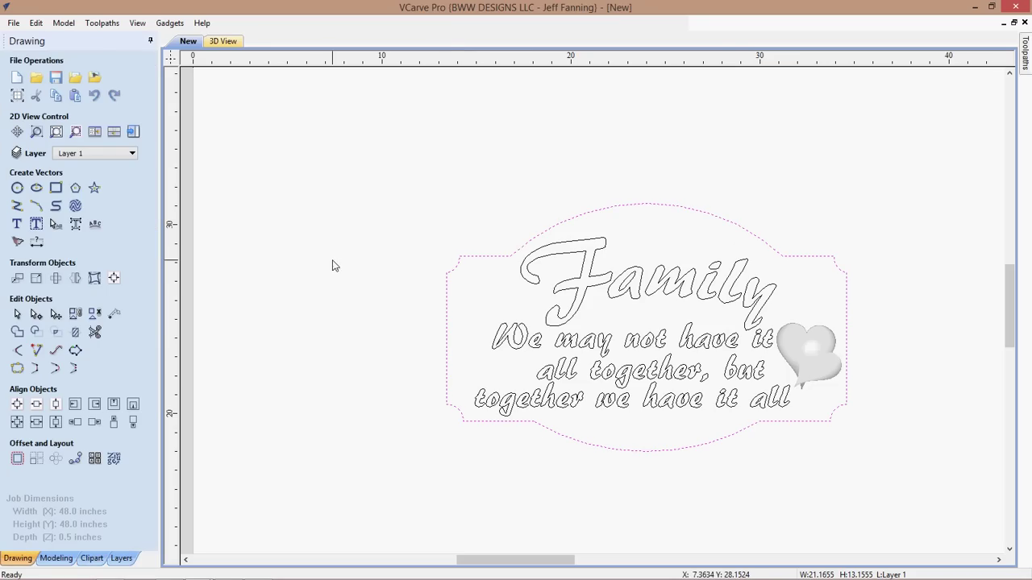
# - Edit the panel outline's nodes, nudging the corner and side nodes at both ends inward until the outline is about 20.6 inches wide
pyautogui.doubleClick(448, 316)
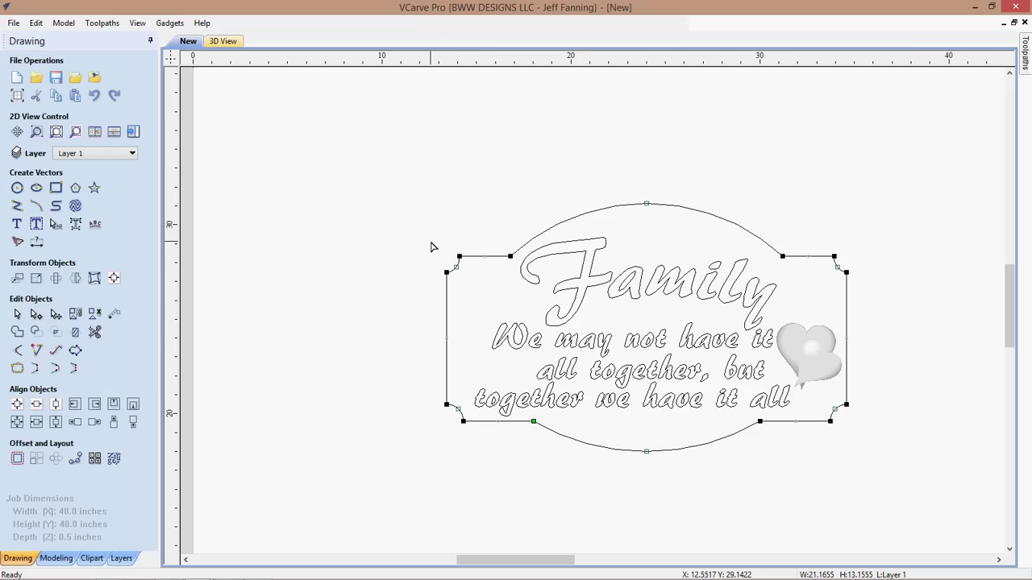
pyautogui.moveTo(430, 236); pyautogui.dragTo(472, 441)
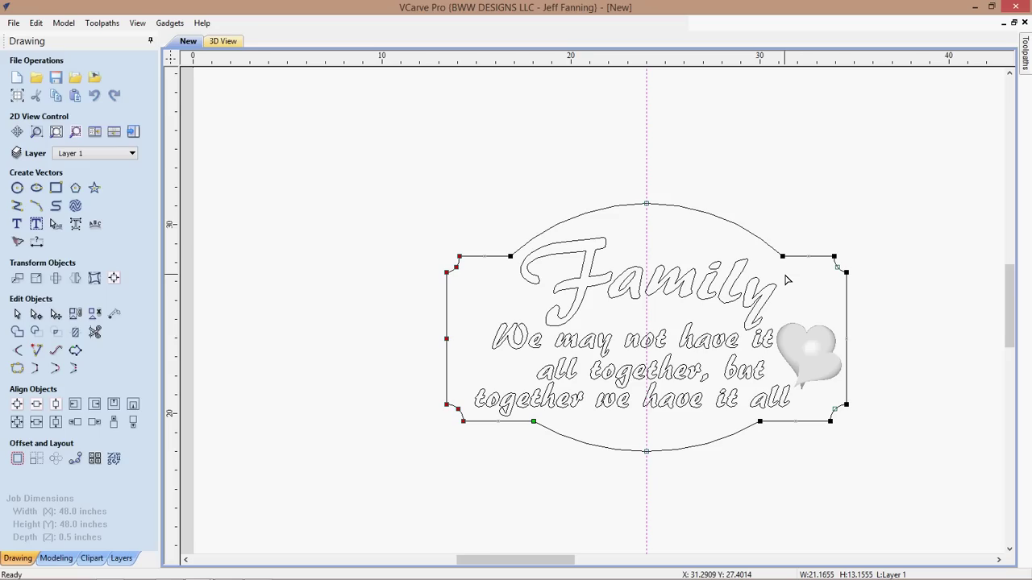
pyautogui.moveTo(828, 247); pyautogui.dragTo(871, 460)
pyautogui.moveTo(848, 457); pyautogui.dragTo(847, 457)
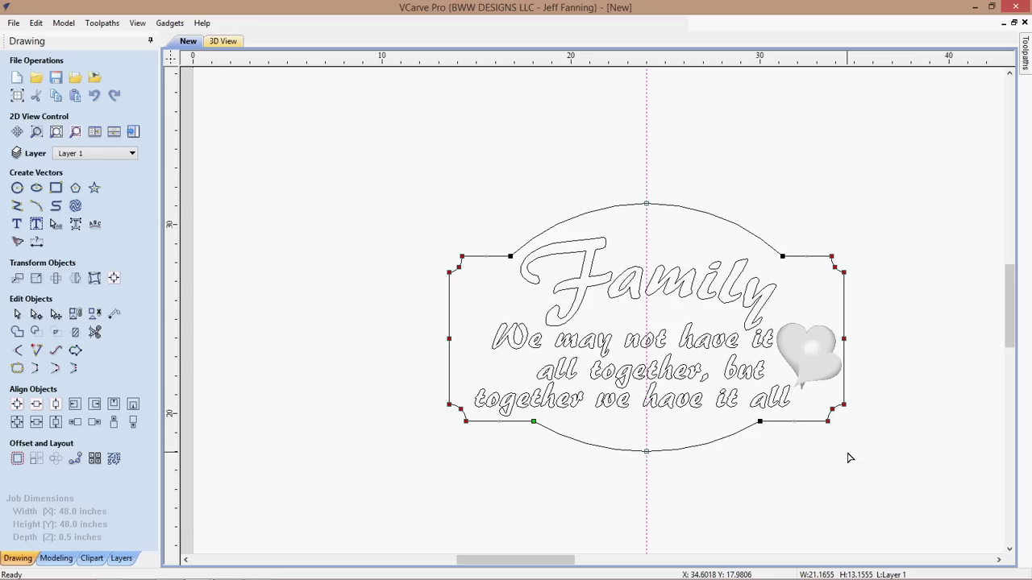
pyautogui.press('Left')
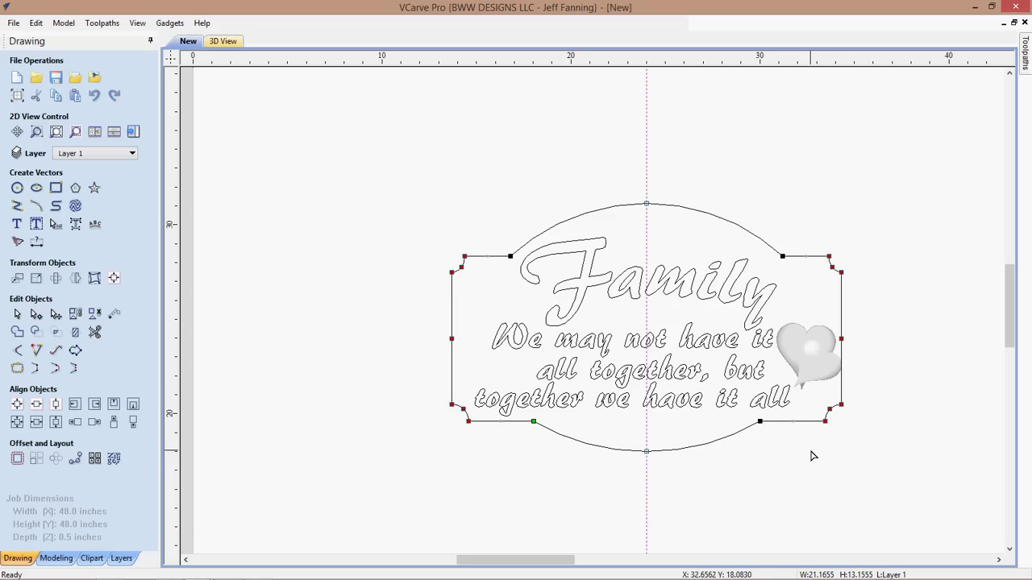
pyautogui.press('Escape')
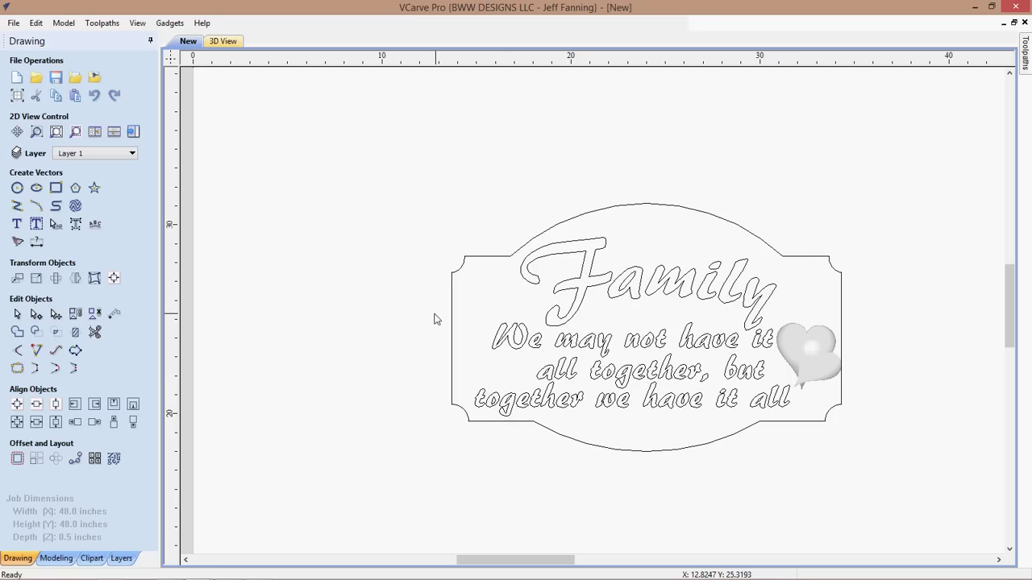
# - Select the three-line verse, nudge it slightly left and down below "Family", and deselect it
pyautogui.moveTo(448, 316); pyautogui.dragTo(778, 465)
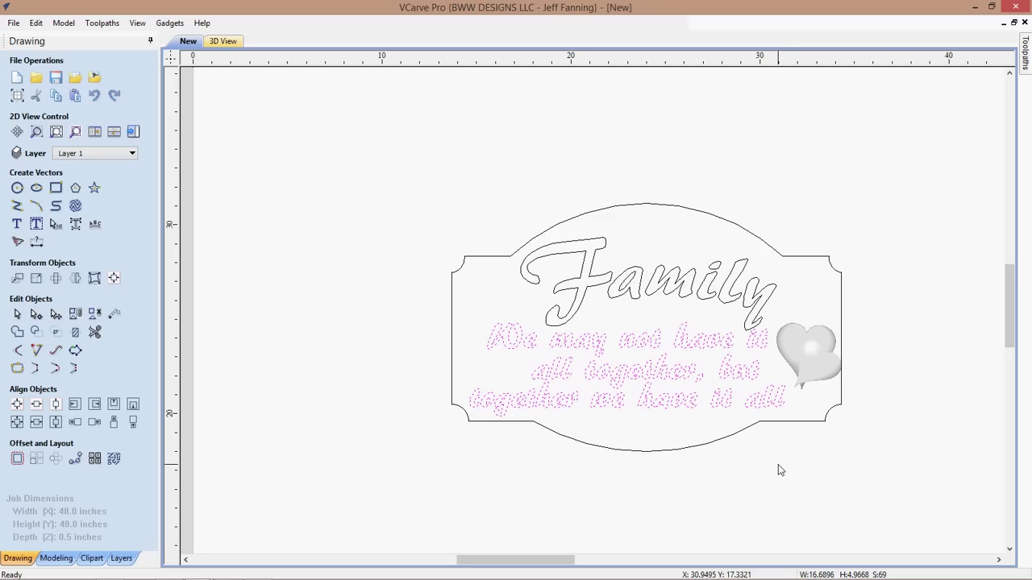
pyautogui.press('Down')
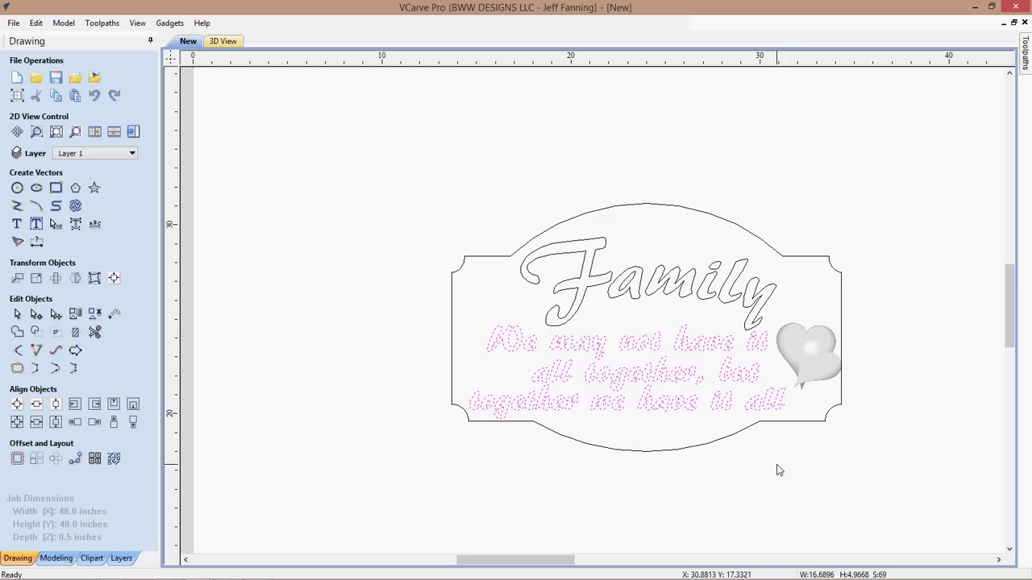
pyautogui.click(733, 467)
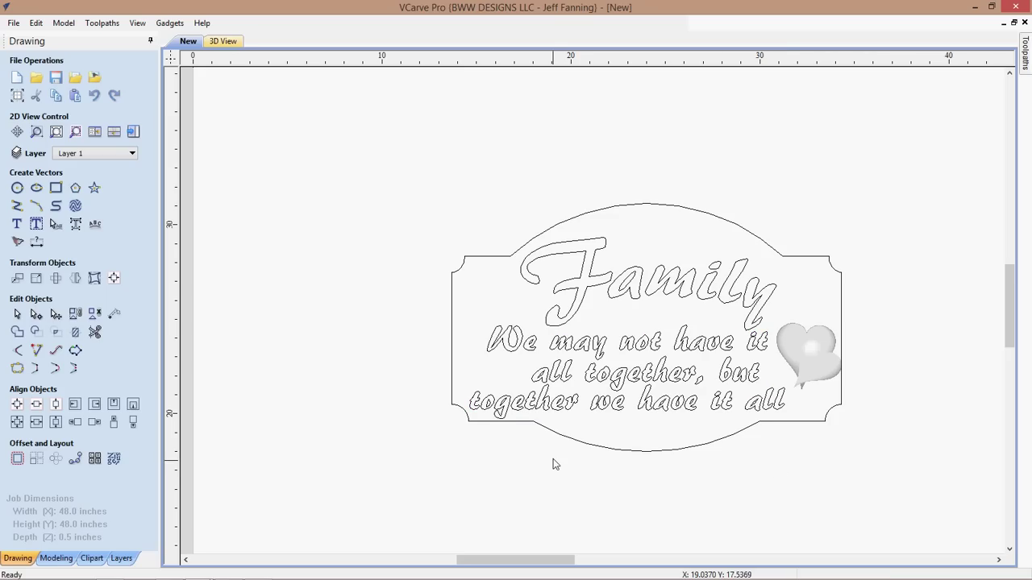
# - Nudge the heart pair left, closer to the verse and away from the panel's right edge
pyautogui.click(804, 352)
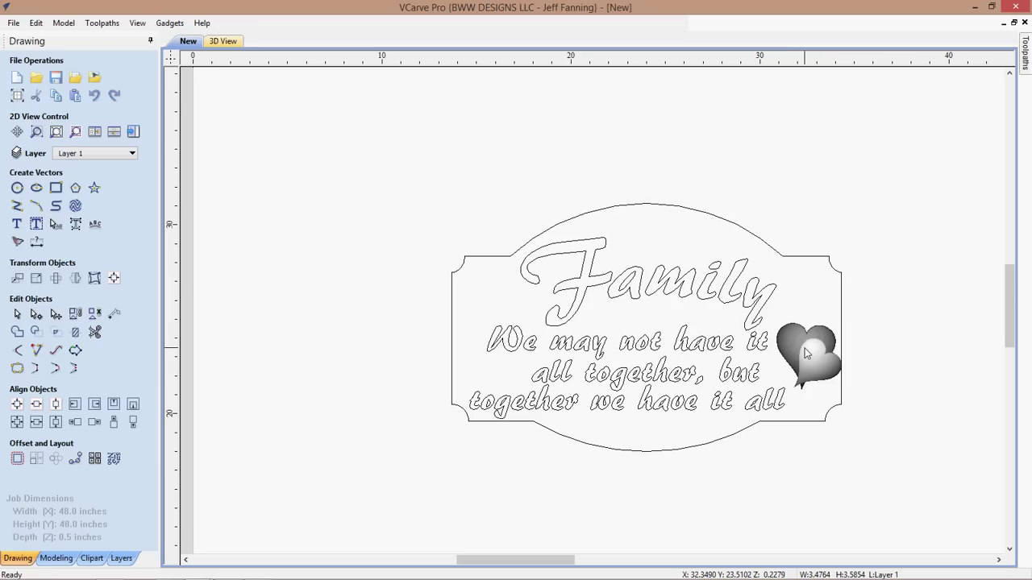
pyautogui.press('Left')
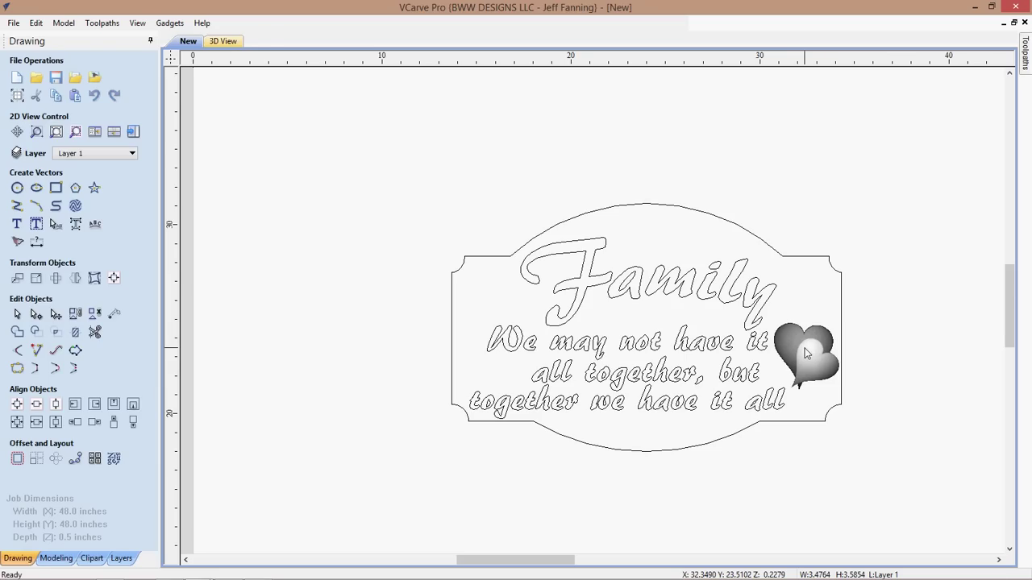
pyautogui.click(804, 351)
pyautogui.press('Left')
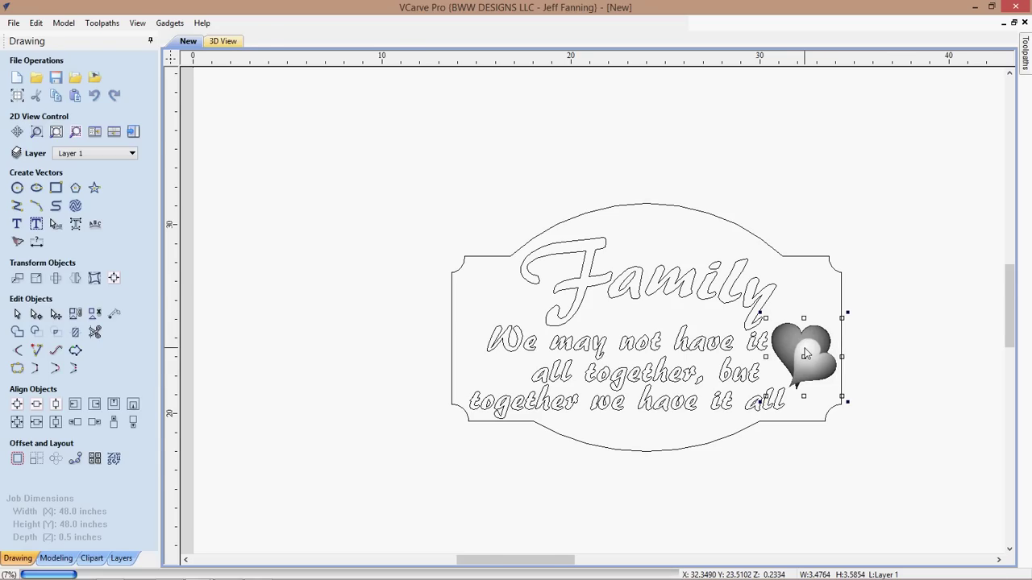
# - Measure the gap between the panel's right edge and the heart pair
pyautogui.scroll(2, 804, 352)
pyautogui.scroll(3, 801, 374)
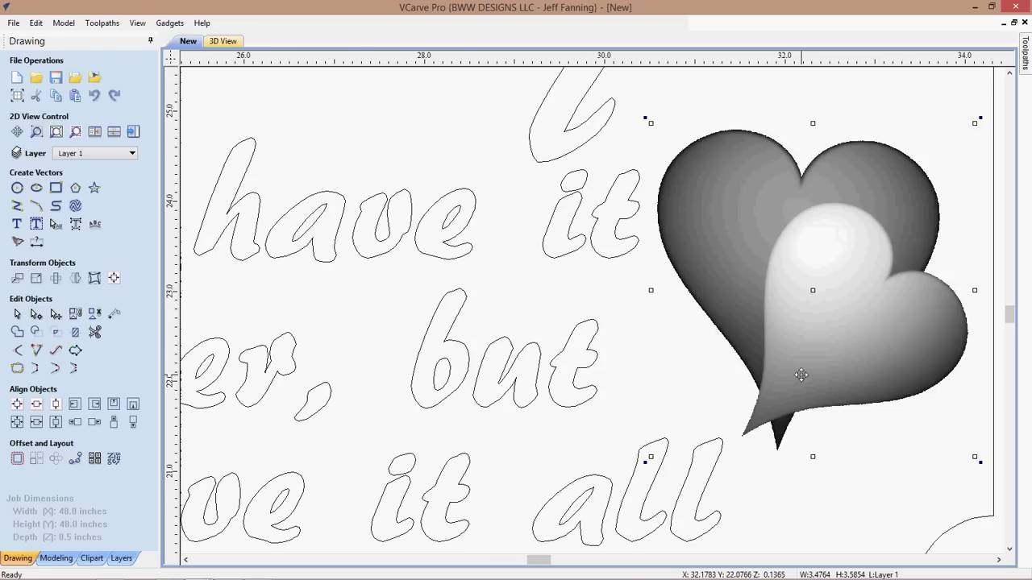
pyautogui.scroll(-2, 800, 374)
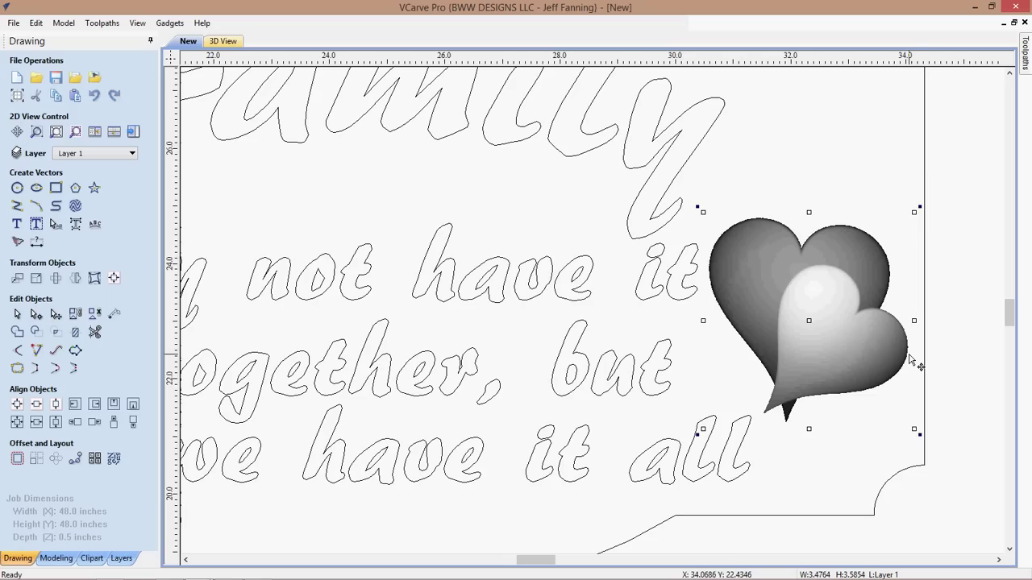
pyautogui.click(95, 332)
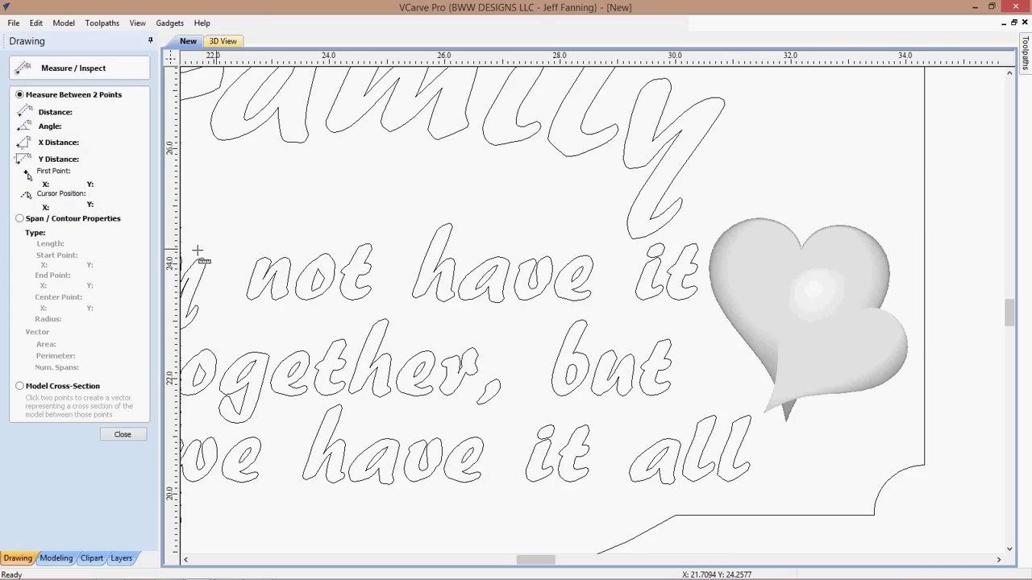
pyautogui.click(926, 353)
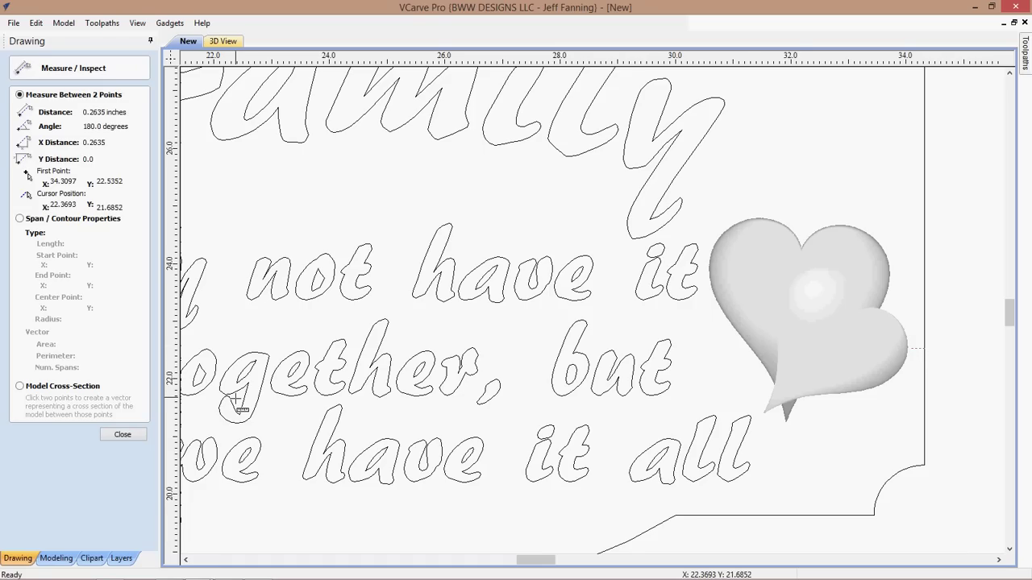
pyautogui.click(129, 439)
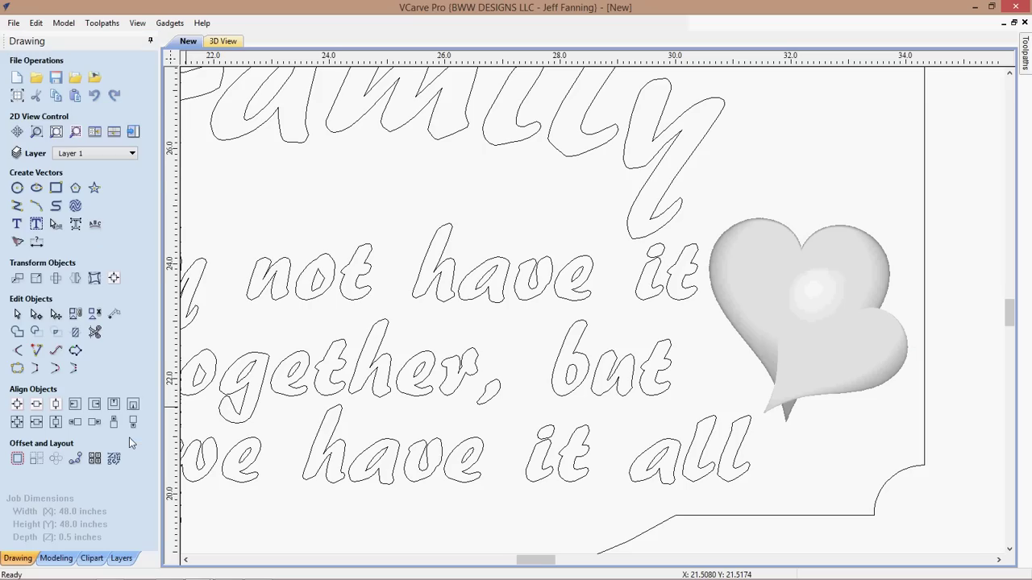
# - Select the panel outline around the whole sign
pyautogui.scroll(-2, 129, 437)
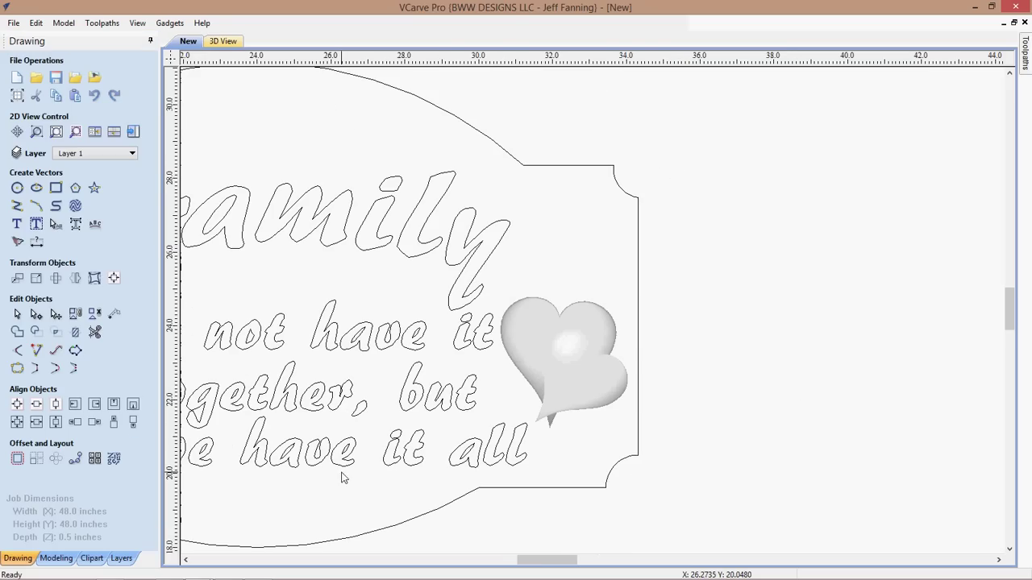
pyautogui.scroll(-2, 521, 489)
pyautogui.moveTo(320, 470); pyautogui.dragTo(360, 406, button='middle')
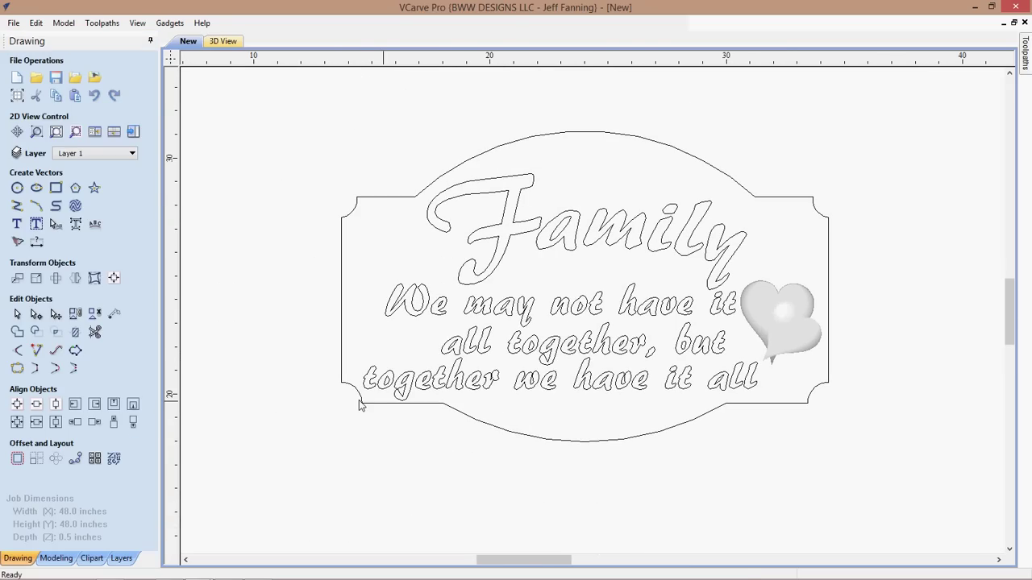
pyautogui.click(360, 403)
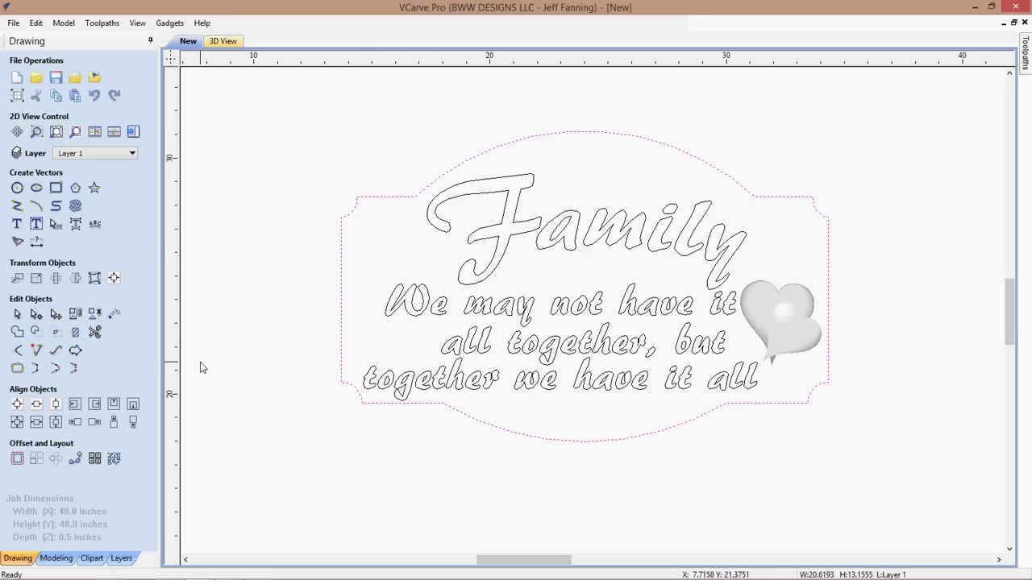
pyautogui.click(17, 459)
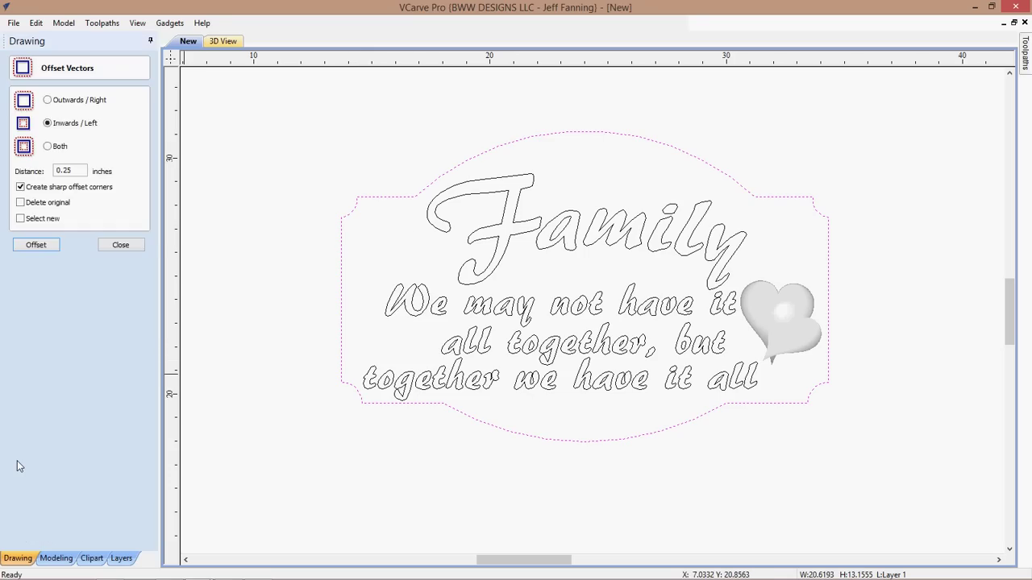
pyautogui.click(36, 245)
pyautogui.click(121, 244)
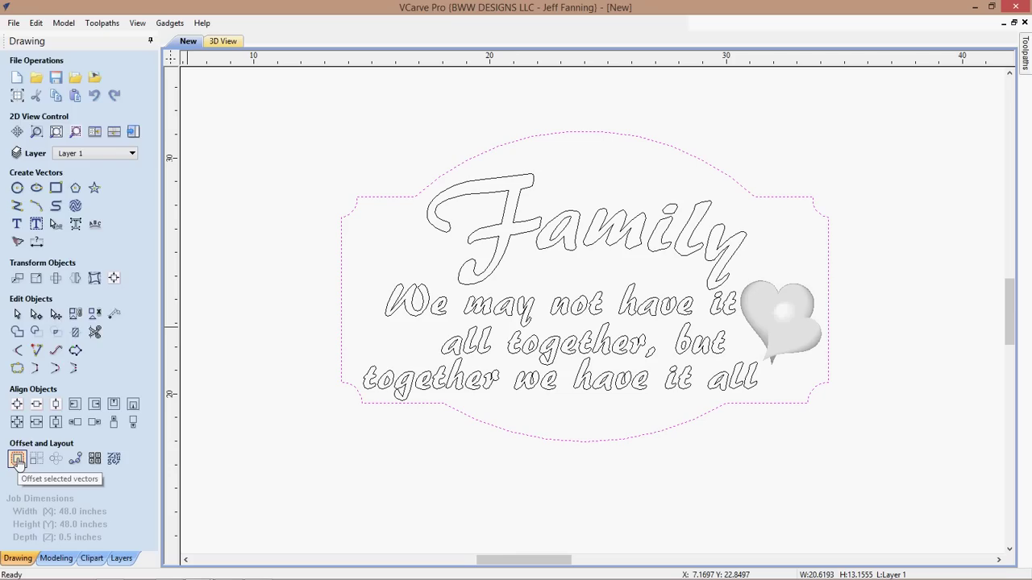
# - Offset the selected panel outline outwards by 0.25 inches with sharp corners, keeping the original
pyautogui.click(17, 458)
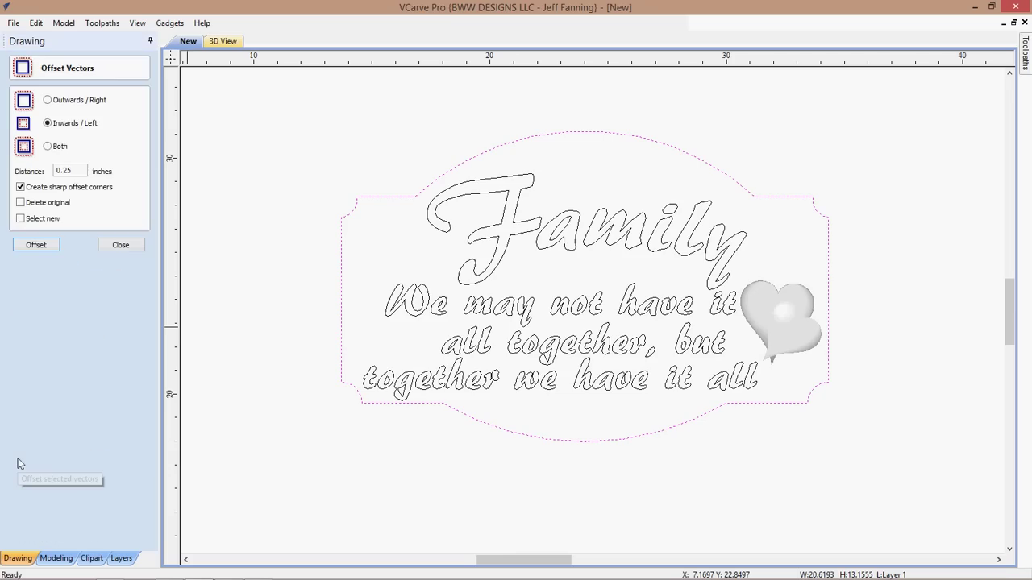
pyautogui.click(47, 100)
pyautogui.click(41, 247)
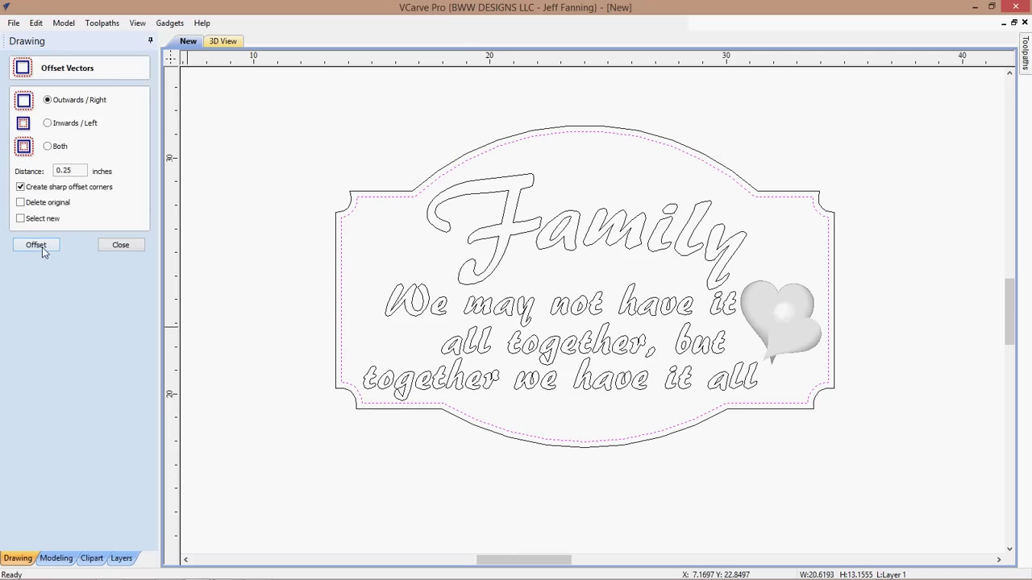
pyautogui.click(122, 246)
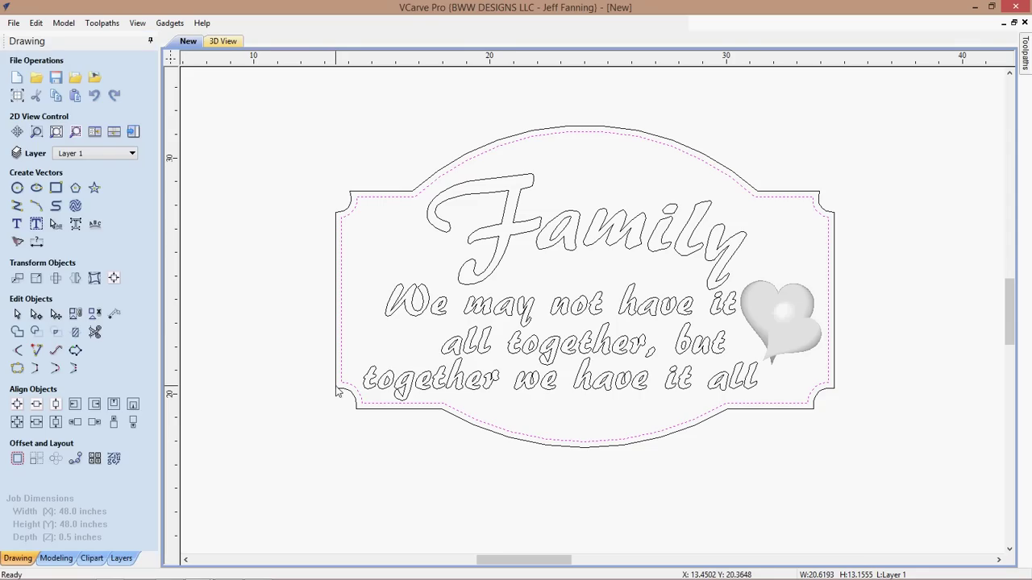
# - Offset the outer border of the panel outwards by 0.25 inches with sharp corners, keeping the original
pyautogui.click(338, 392)
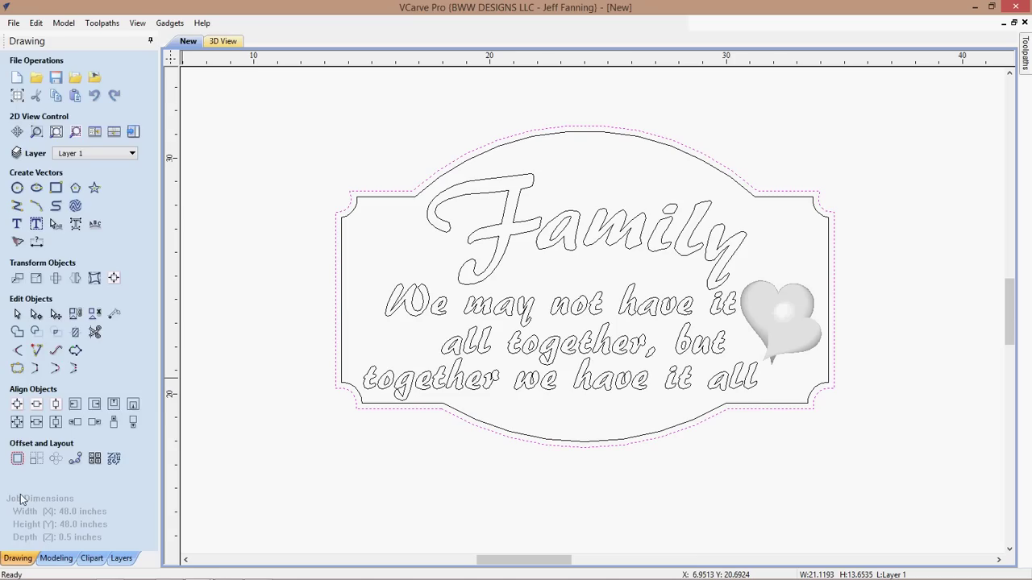
pyautogui.click(18, 458)
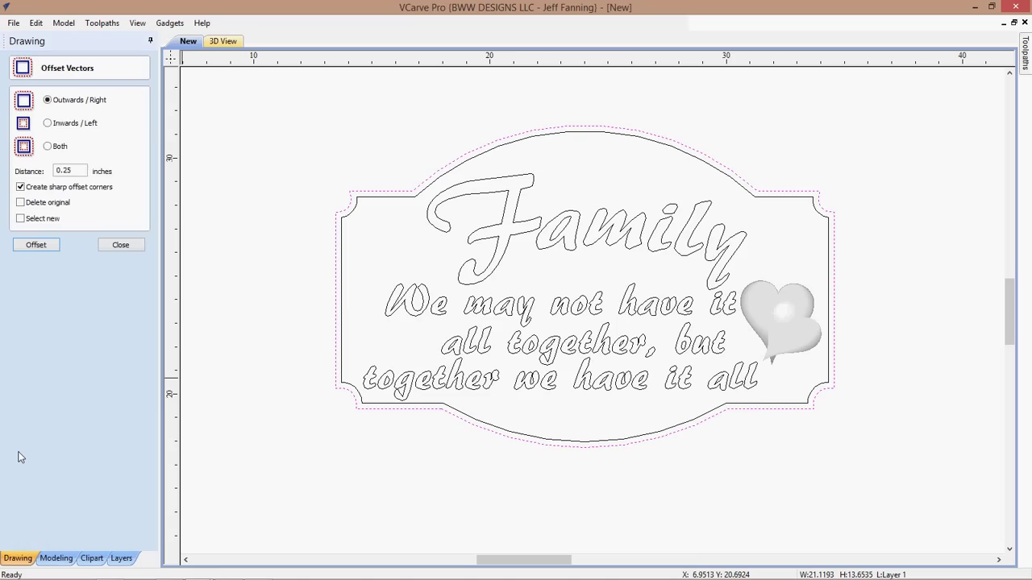
pyautogui.click(36, 246)
pyautogui.click(260, 467)
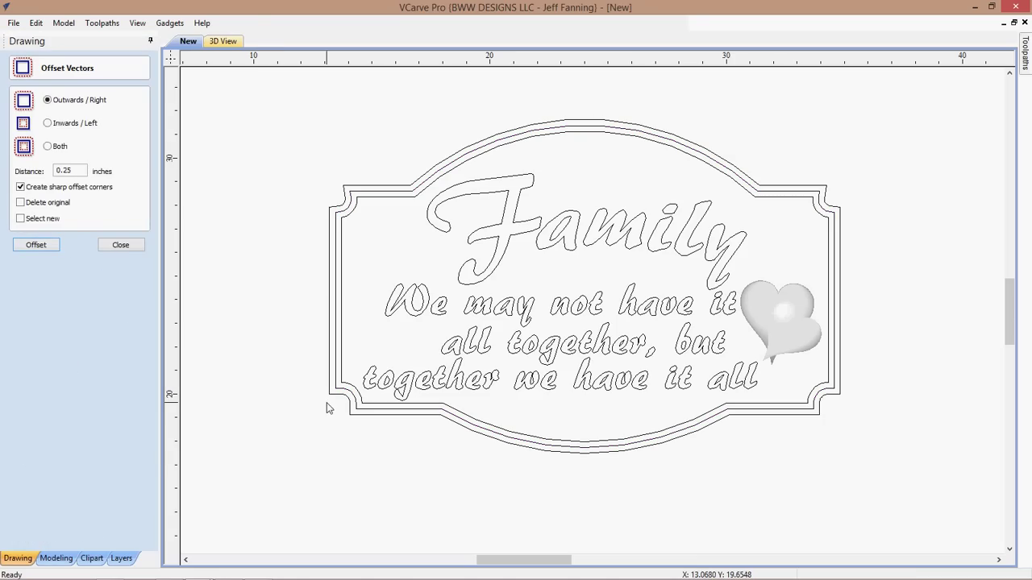
# - Create a fourth panel outline by offsetting the newest outermost border outwards by another 0.25 inches, and finish offsetting
pyautogui.click(330, 377)
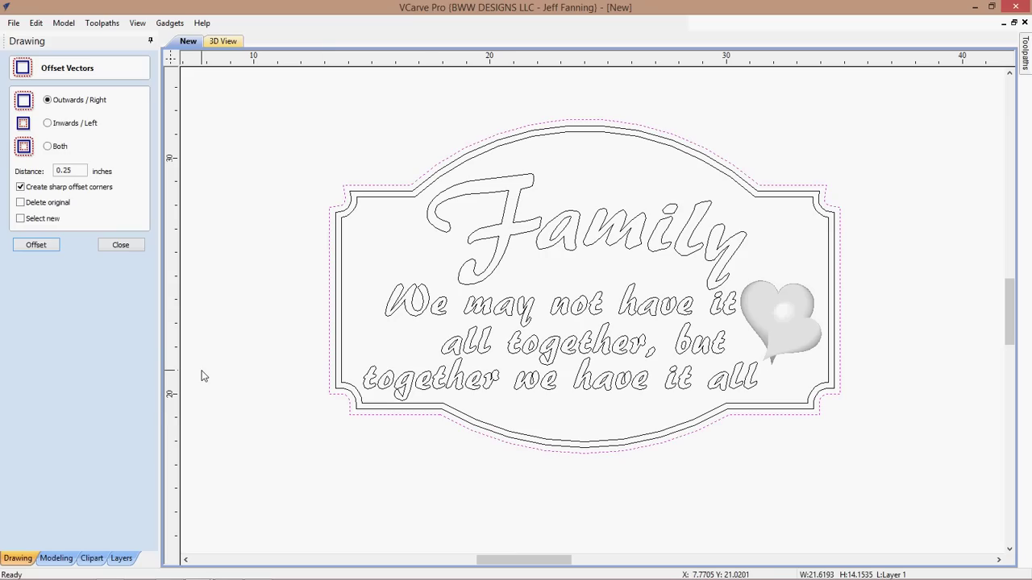
pyautogui.click(37, 245)
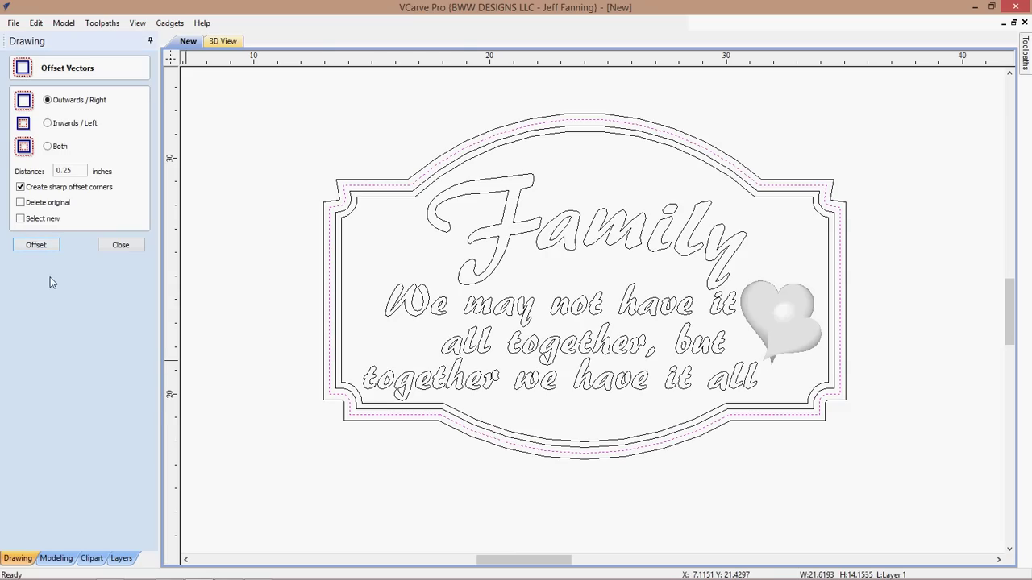
pyautogui.click(121, 246)
pyautogui.click(365, 503)
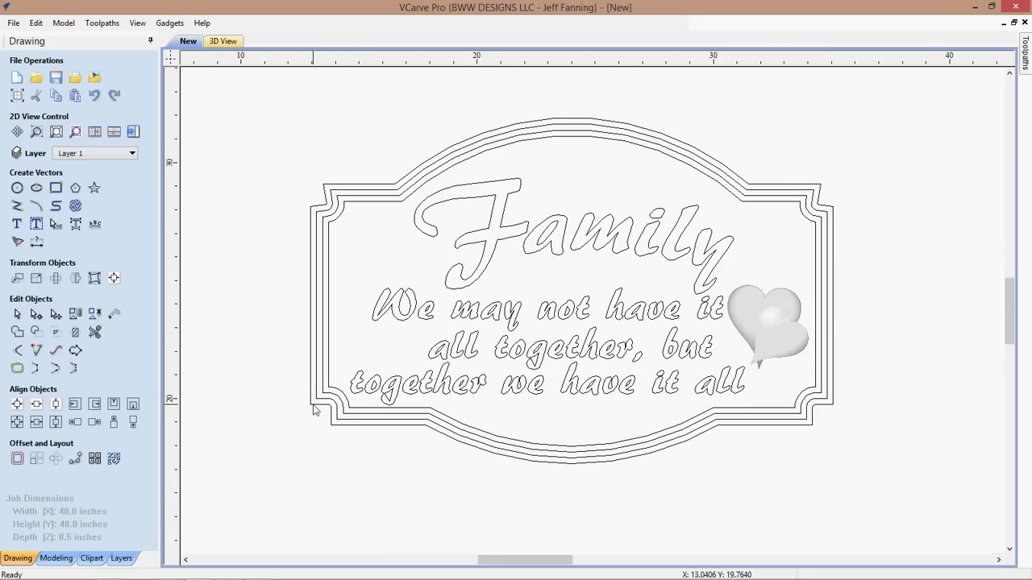
# - Examine the notched corners of the nested borders on the sign's left side
pyautogui.scroll(3, 314, 410)
pyautogui.scroll(3, 331, 425)
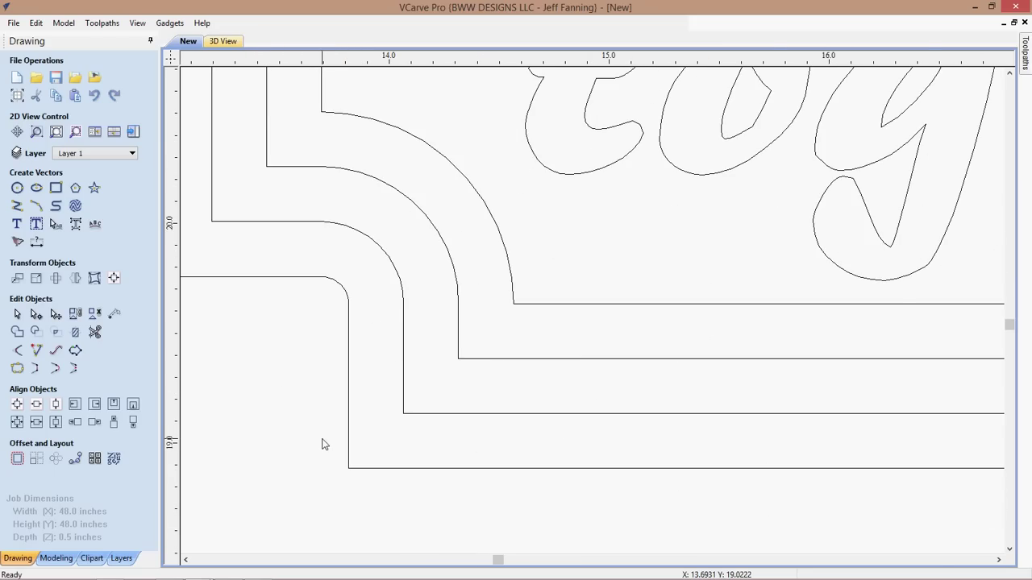
pyautogui.scroll(-2, 322, 444)
pyautogui.scroll(1, 323, 443)
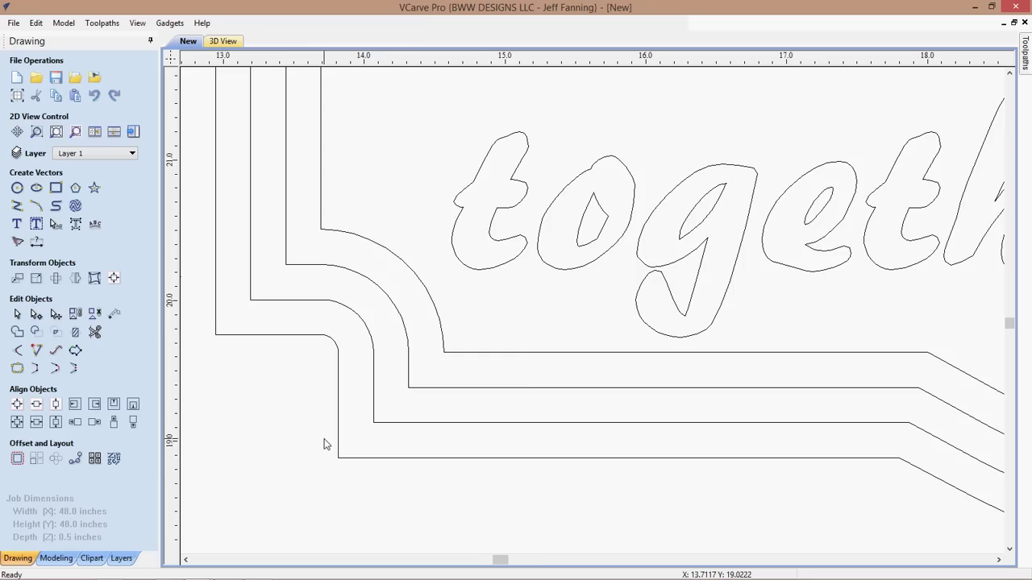
pyautogui.scroll(-4, 325, 443)
pyautogui.moveTo(325, 444); pyautogui.dragTo(359, 482, button='middle')
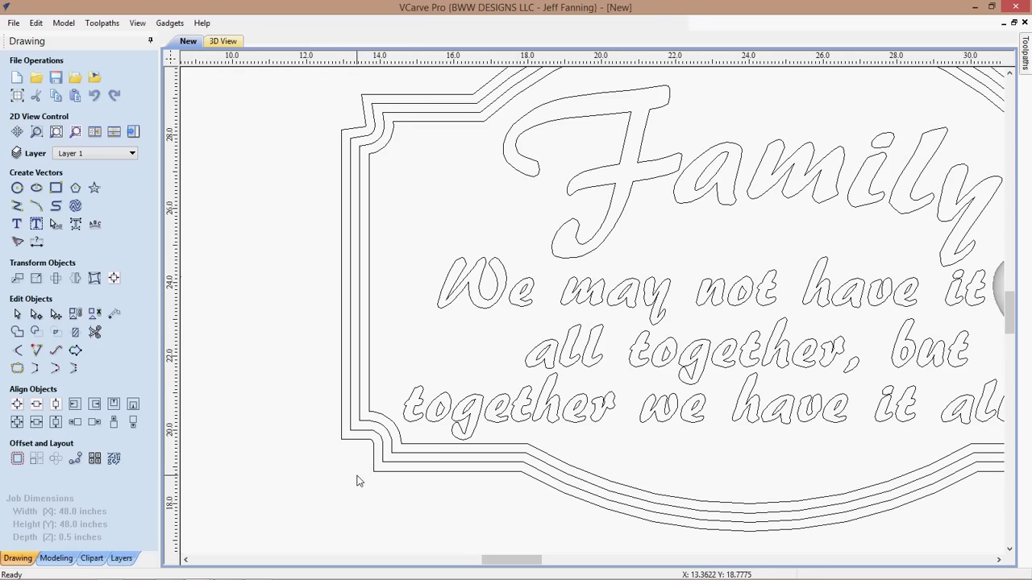
pyautogui.moveTo(230, 440); pyautogui.dragTo(228, 456, button='middle')
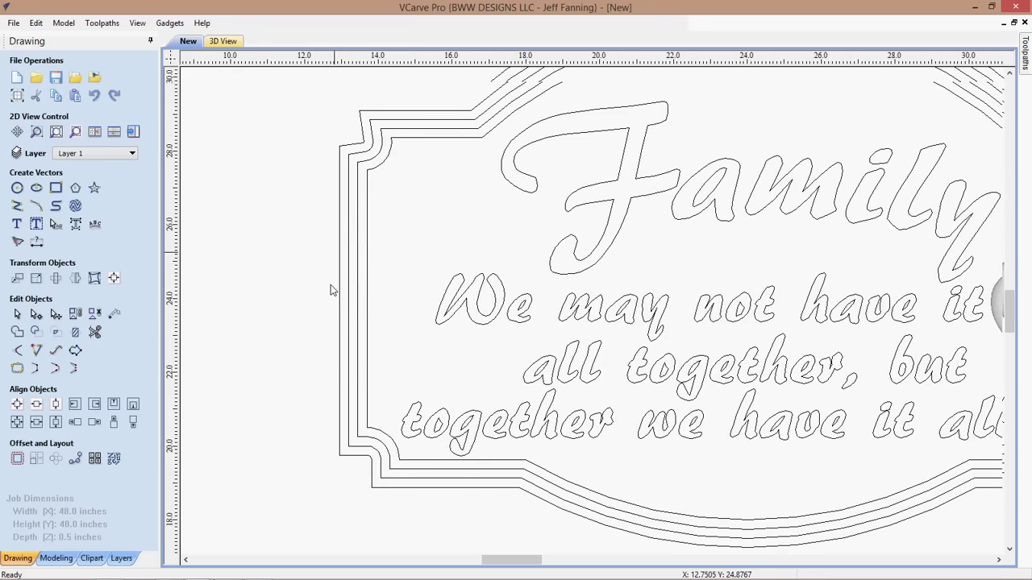
pyautogui.moveTo(330, 287); pyautogui.dragTo(328, 419, button='middle')
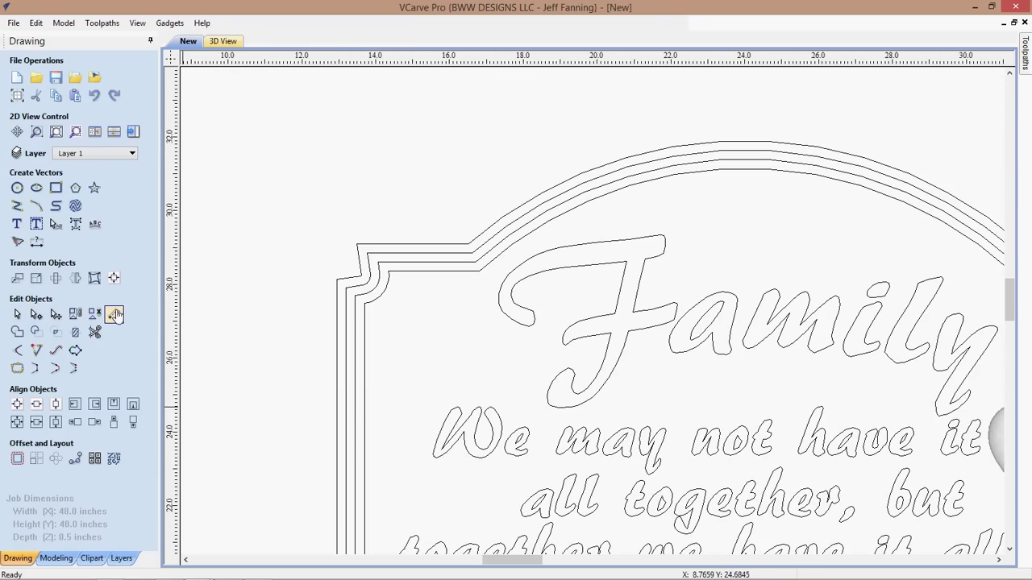
# - Round the two sharp points of the outermost border's upper-left corner with normal fillets of 0.25 inches radius
pyautogui.click(17, 351)
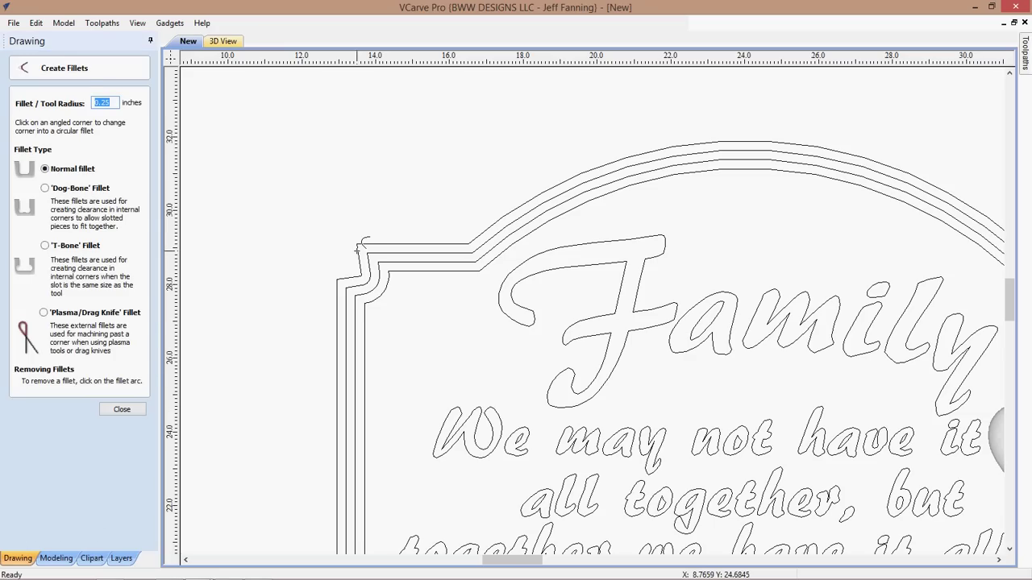
pyautogui.click(357, 249)
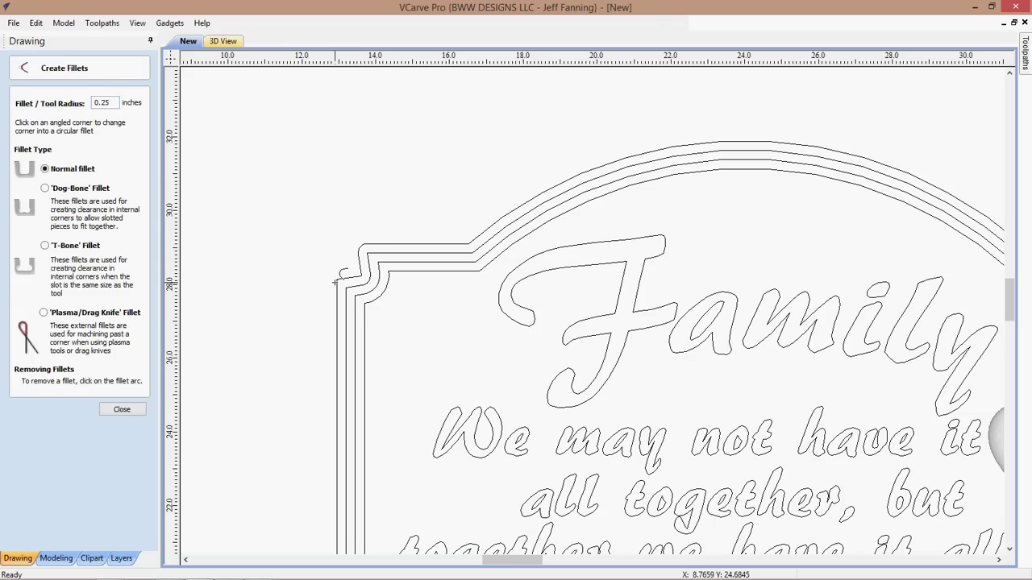
pyautogui.click(335, 281)
# - Round both sharp points of the outermost border's lower-left corner with 0.25-inch normal fillets
pyautogui.scroll(-1, 325, 339)
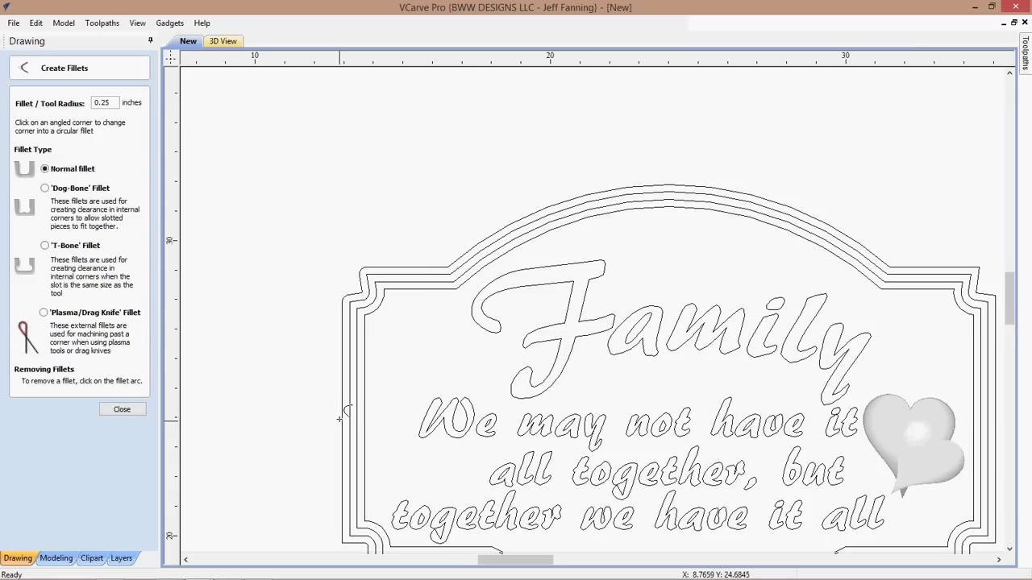
pyautogui.scroll(2, 339, 419)
pyautogui.scroll(1, 405, 307)
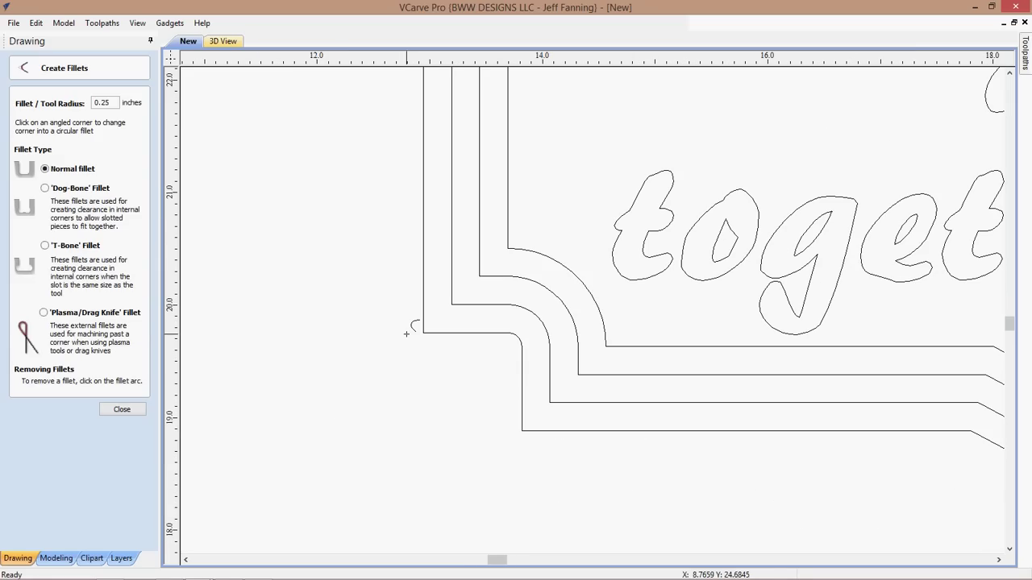
pyautogui.click(422, 332)
pyautogui.click(522, 431)
# - Fillet both sharp points of the two middle borders at the panel's lower-left corner with a 0.25-inch radius
pyautogui.click(551, 399)
pyautogui.click(578, 376)
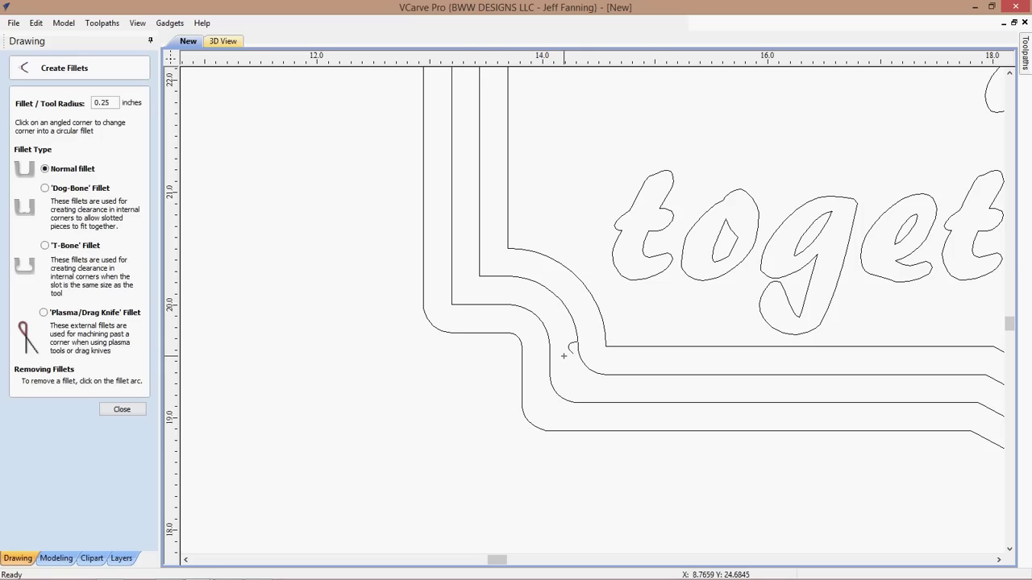
pyautogui.click(453, 304)
pyautogui.click(481, 274)
# - Try to fillet the innermost border's lower-left corner with a 0.25-inch radius, and start undoing the last fillet
pyautogui.click(510, 250)
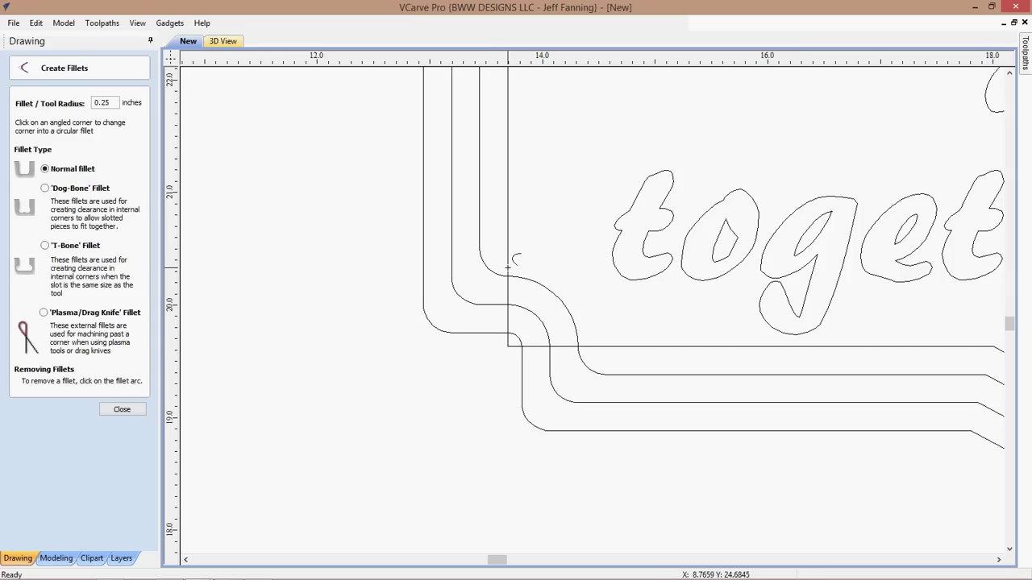
pyautogui.click(507, 346)
pyautogui.scroll(-2, 508, 347)
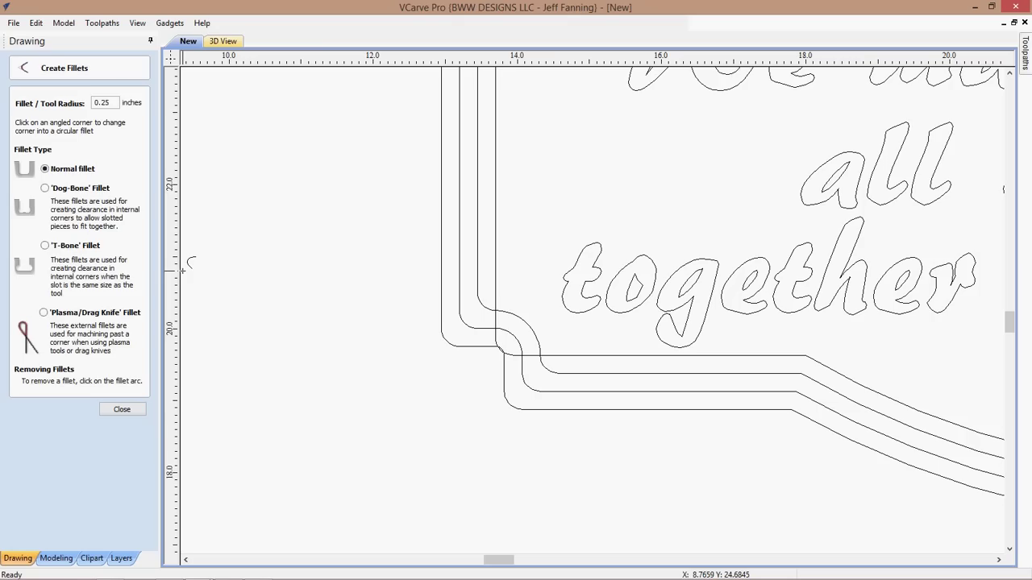
pyautogui.click(36, 22)
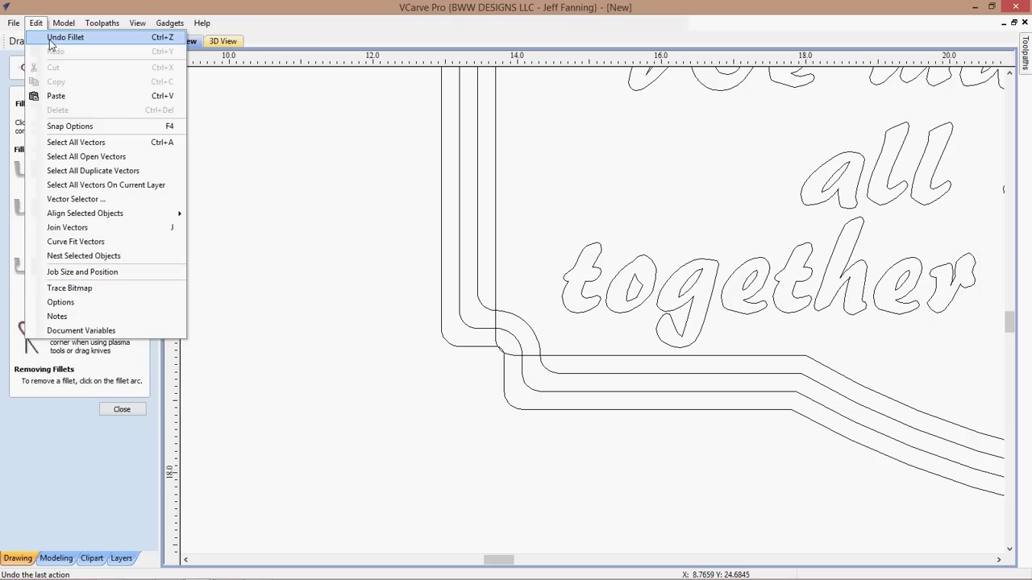
# - Undo the last two fillets at the sign border's lower-left corner
pyautogui.click(48, 38)
pyautogui.click(36, 24)
pyautogui.click(49, 38)
pyautogui.scroll(-3, 333, 439)
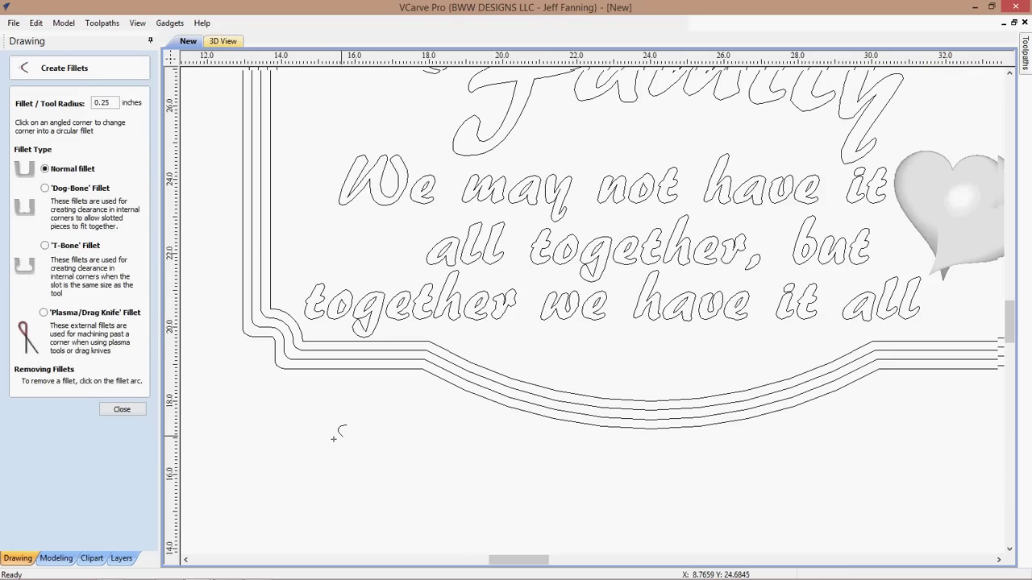
# - Round the border lines' corners around the sign's lower-right notch with 0.25-inch normal fillets
pyautogui.hscroll(5, 575, 412)
pyautogui.scroll(2, 574, 412)
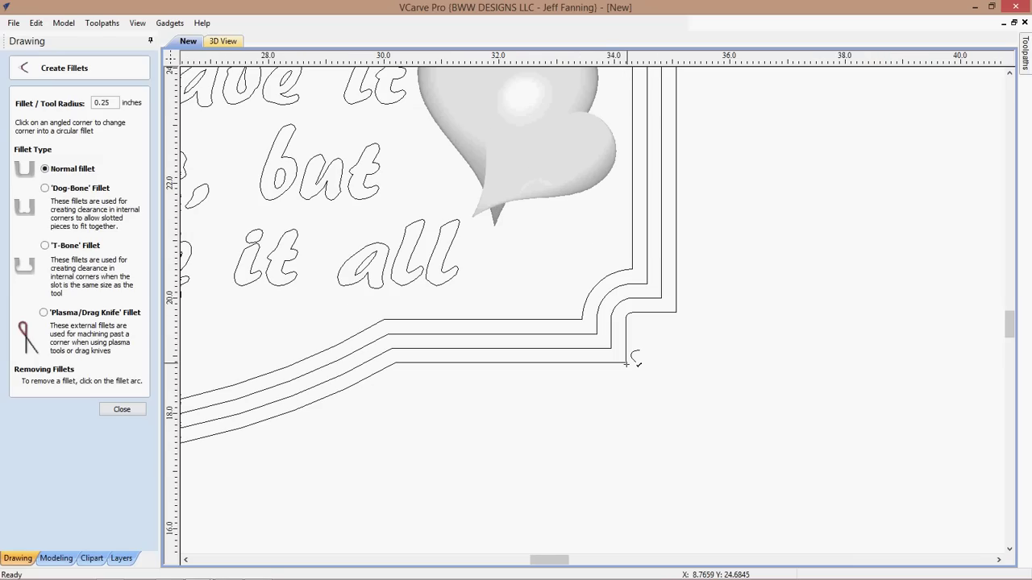
pyautogui.click(627, 364)
pyautogui.click(604, 334)
pyautogui.moveTo(691, 389); pyautogui.dragTo(650, 465, button='middle')
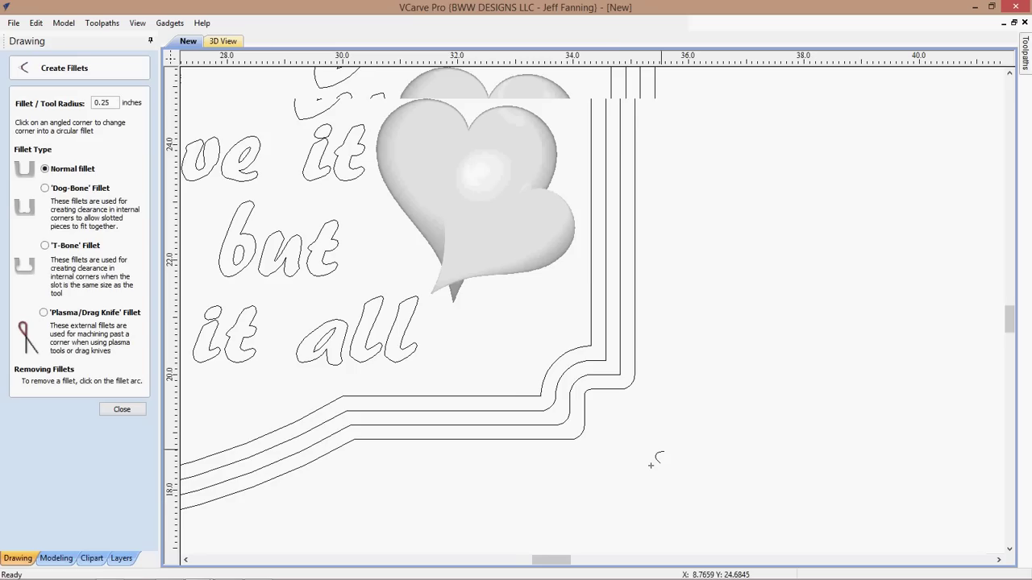
# - Fillet the two outer corners of the outermost border line at the sign's upper-right notch with a 0.25-inch radius
pyautogui.scroll(-3, 650, 465)
pyautogui.moveTo(620, 390); pyautogui.dragTo(623, 548, button='middle')
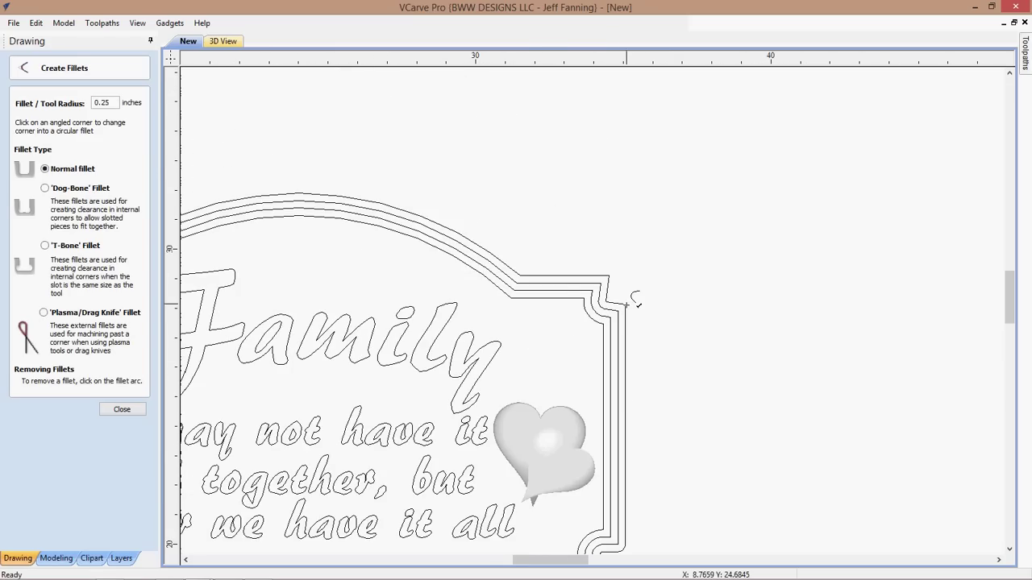
pyautogui.scroll(3, 626, 305)
pyautogui.click(626, 293)
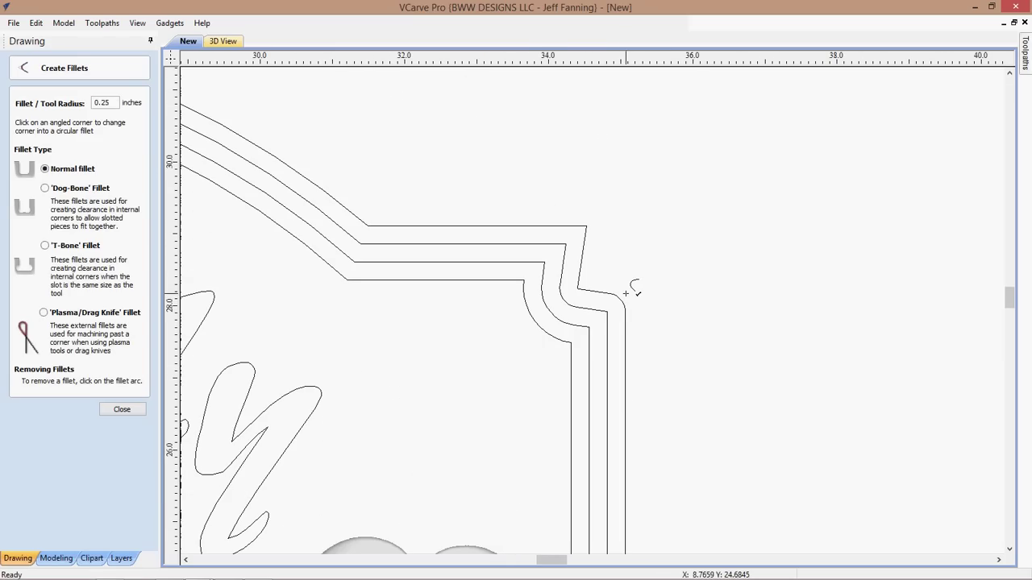
pyautogui.click(583, 226)
pyautogui.moveTo(528, 263); pyautogui.dragTo(700, 345, button='middle')
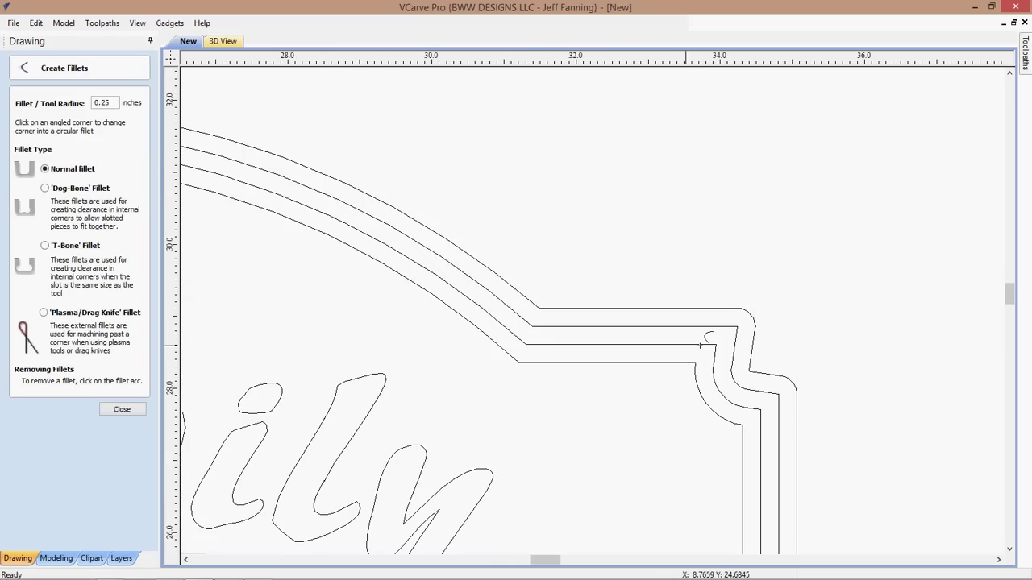
# - Fillet the outer corners of the second and third border lines at the upper-right notch with a 0.25-inch radius
pyautogui.scroll(-2, 539, 338)
pyautogui.moveTo(268, 325); pyautogui.dragTo(467, 369, button='middle')
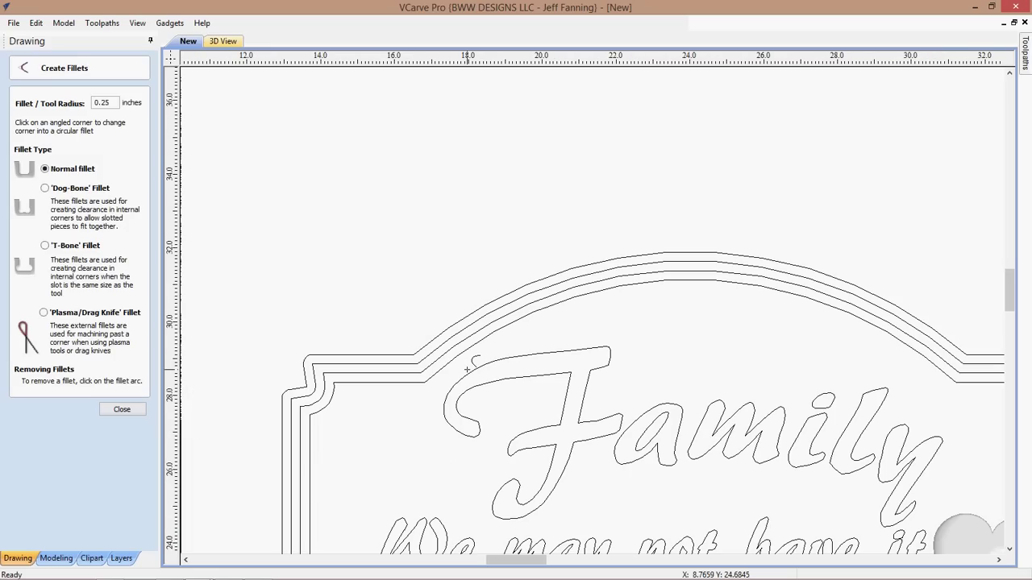
pyautogui.moveTo(421, 493); pyautogui.dragTo(405, 403, button='middle')
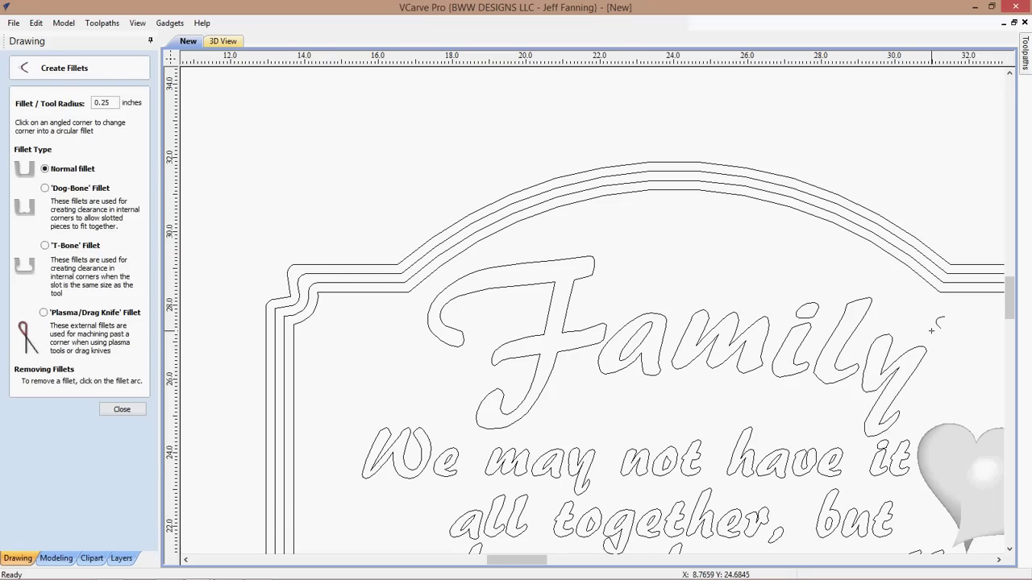
pyautogui.moveTo(932, 329); pyautogui.dragTo(820, 273, button='middle')
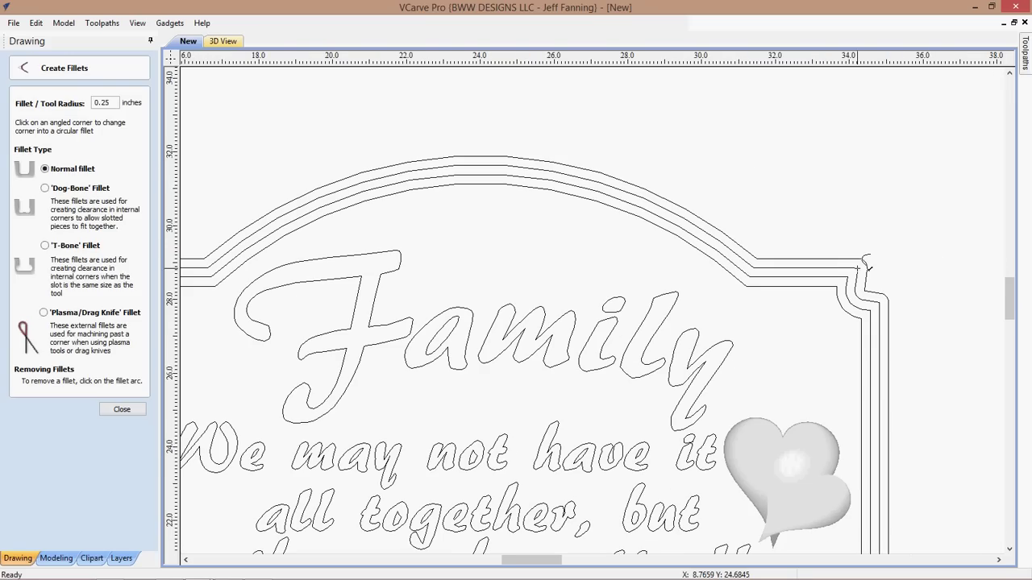
pyautogui.click(857, 267)
pyautogui.scroll(4, 837, 325)
pyautogui.click(897, 260)
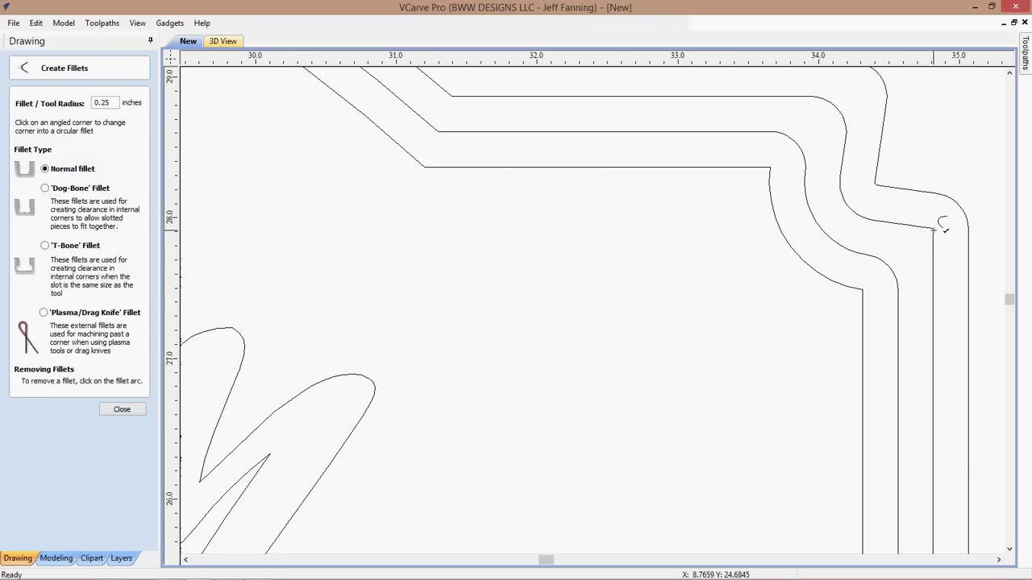
pyautogui.click(933, 229)
# - Fillet the remaining right-hand corners of the second and third border lines at the lower-right notch with a 0.25-inch radius, and end filleting
pyautogui.scroll(-2, 780, 246)
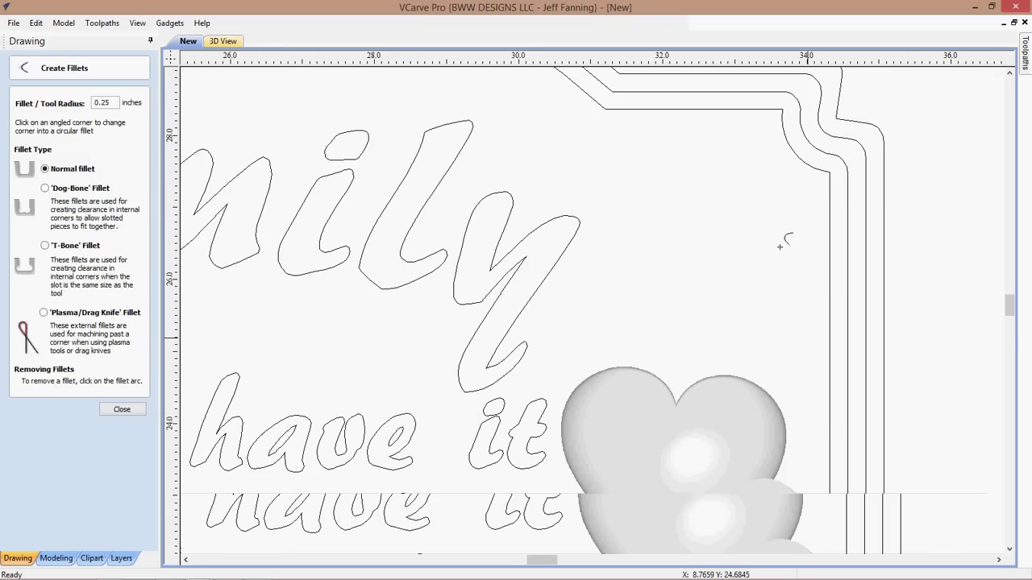
pyautogui.scroll(-2, 780, 246)
pyautogui.scroll(3, 767, 468)
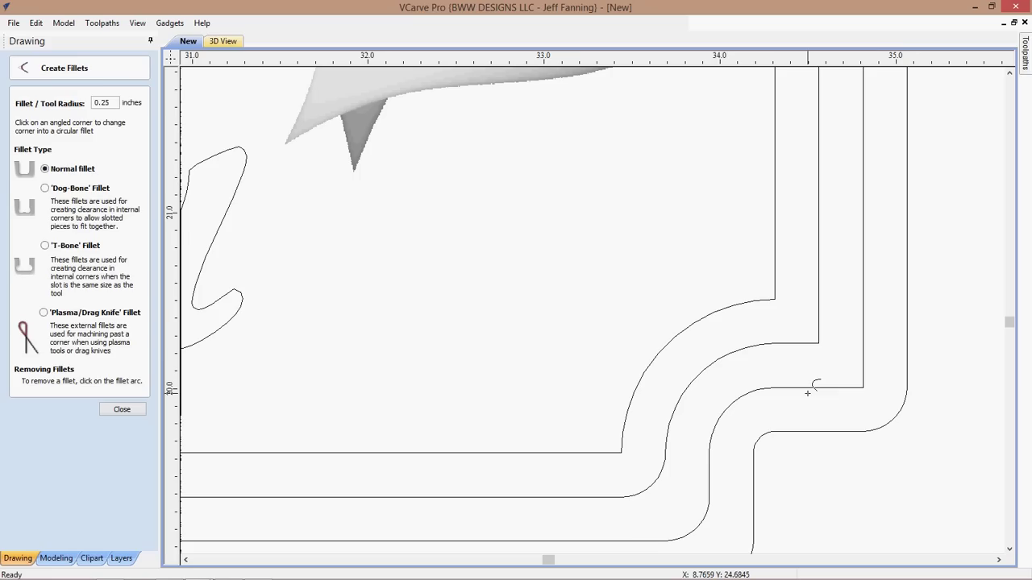
pyautogui.click(819, 342)
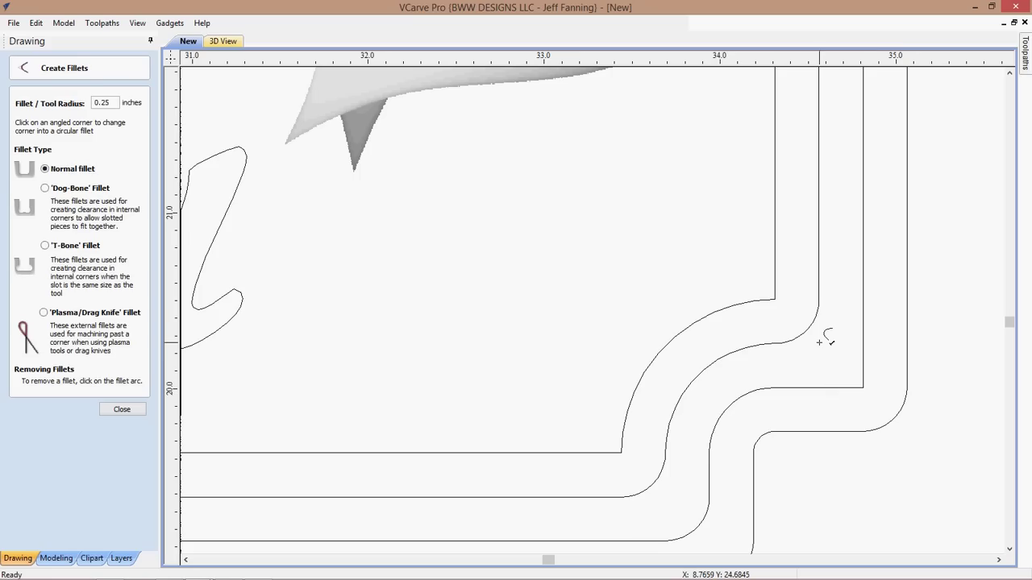
pyautogui.click(862, 385)
pyautogui.scroll(-3, 725, 452)
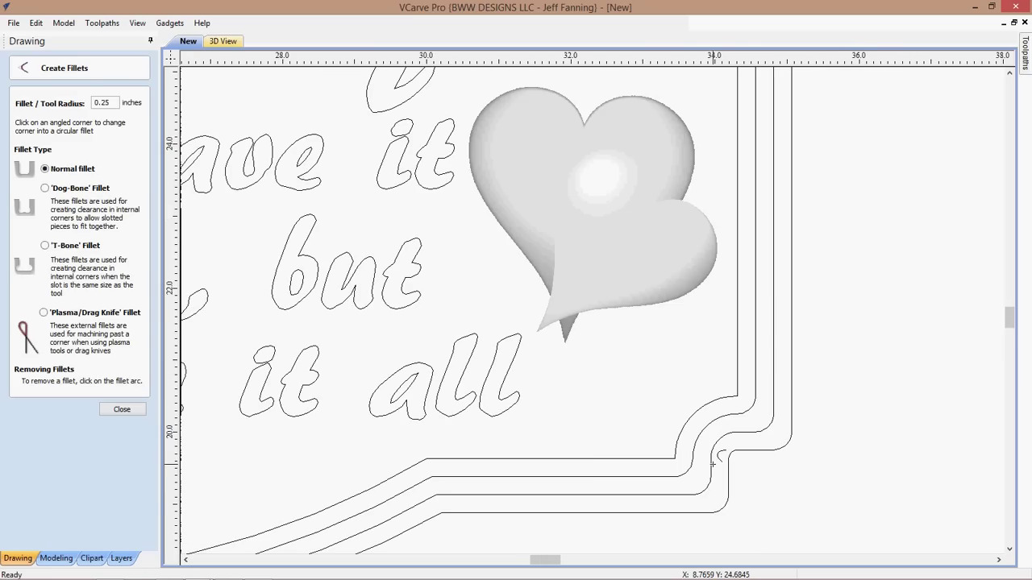
pyautogui.scroll(-3, 712, 464)
pyautogui.moveTo(329, 500); pyautogui.dragTo(417, 371, button='middle')
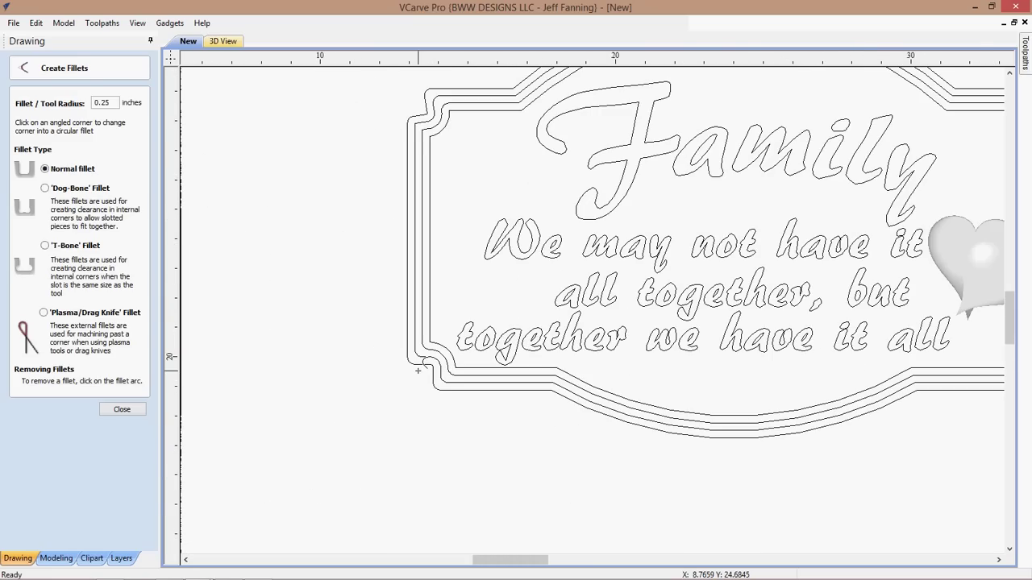
pyautogui.scroll(2, 418, 371)
pyautogui.scroll(-2, 421, 370)
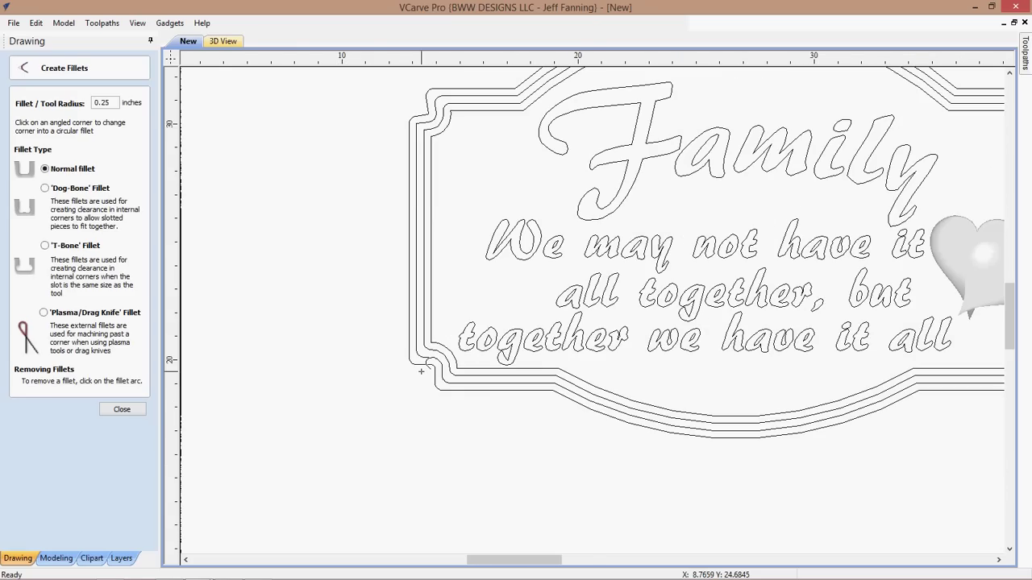
pyautogui.scroll(-2, 421, 371)
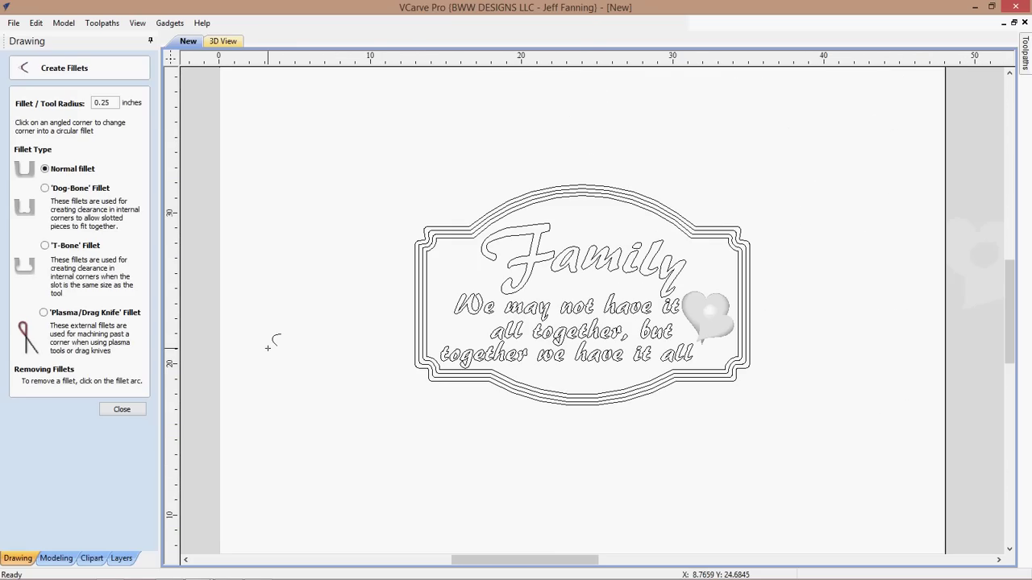
pyautogui.click(123, 411)
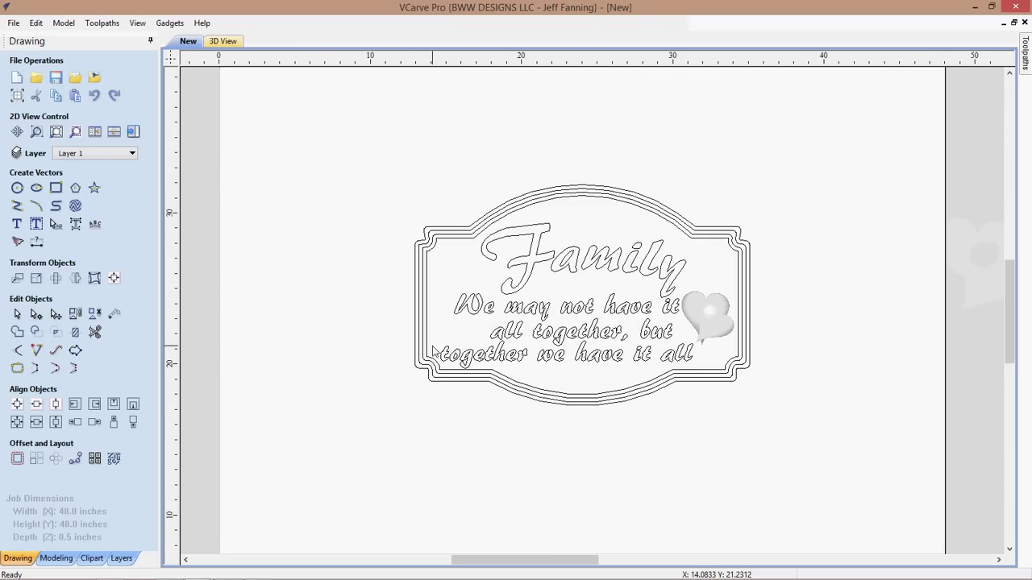
# - Enlarge the letters "amily" of the Family title to about 9.85 by 4.17 inches and shift them slightly right
pyautogui.scroll(1, 564, 293)
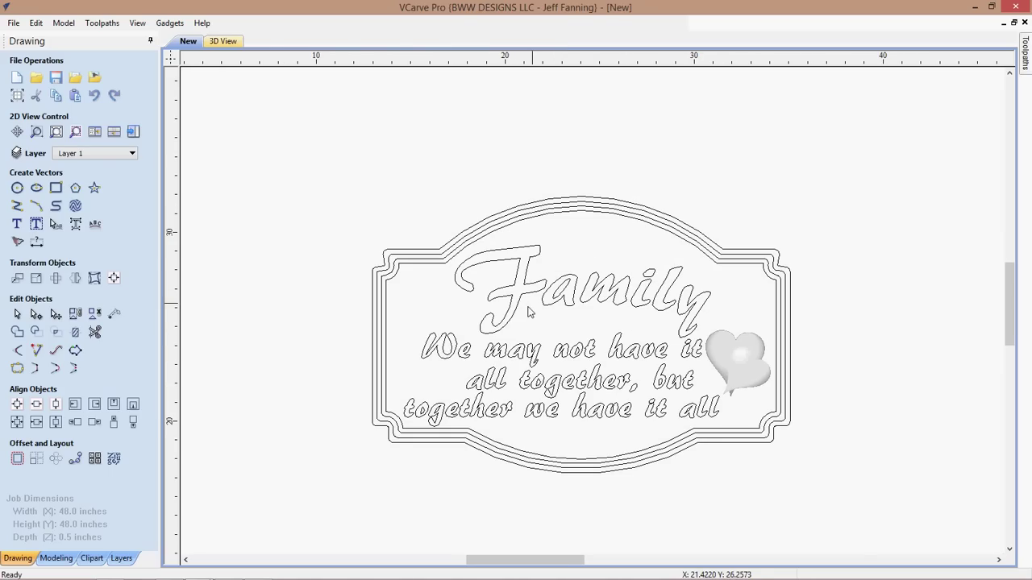
pyautogui.moveTo(538, 260); pyautogui.dragTo(689, 326)
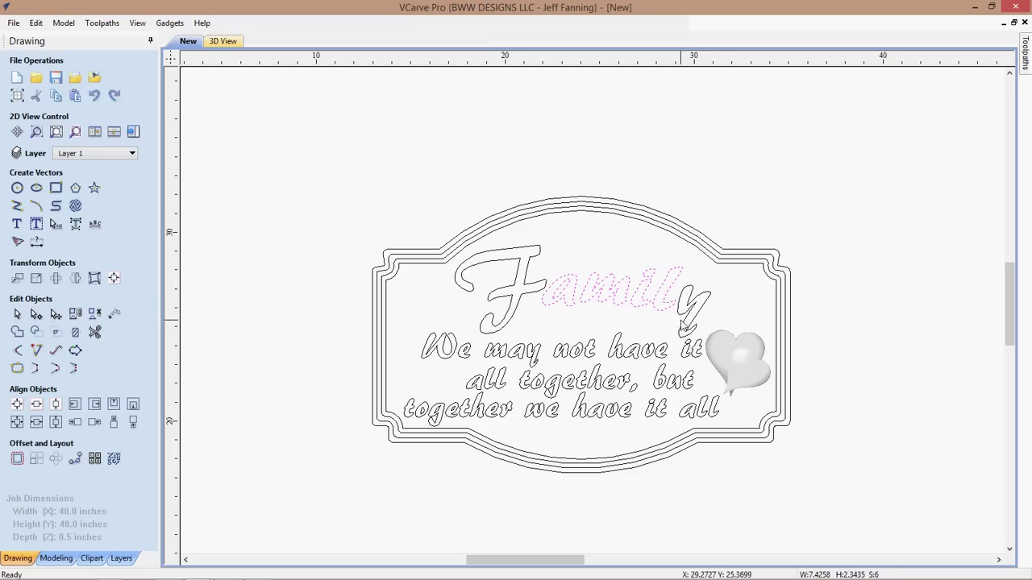
pyautogui.keyDown('shift'); pyautogui.click(685, 326); pyautogui.keyUp('shift')
pyautogui.keyDown('shift'); pyautogui.click(685, 326); pyautogui.keyUp('shift')
pyautogui.keyDown('shift'); pyautogui.click(685, 326); pyautogui.keyUp('shift')
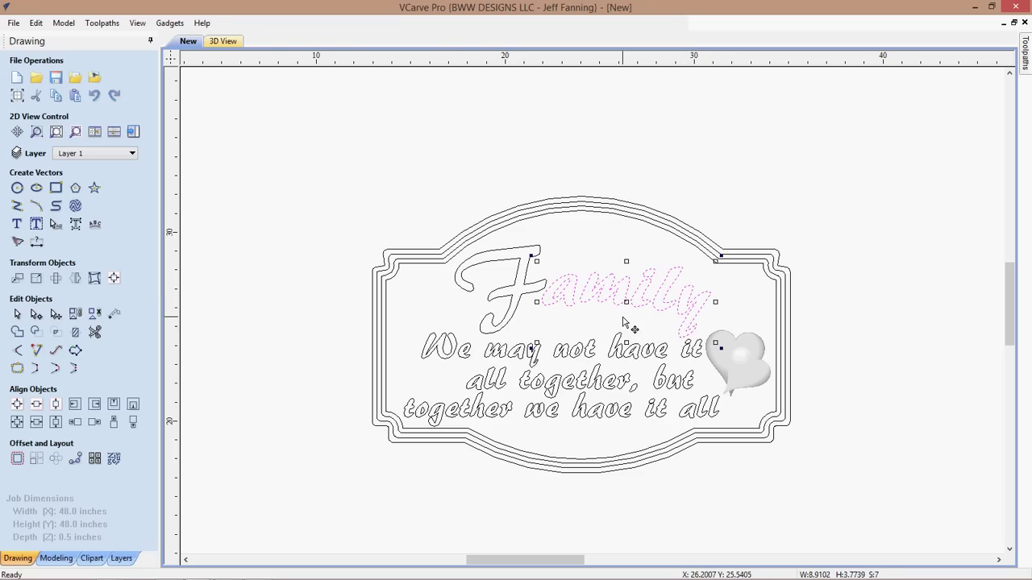
pyautogui.moveTo(714, 262); pyautogui.dragTo(712, 261)
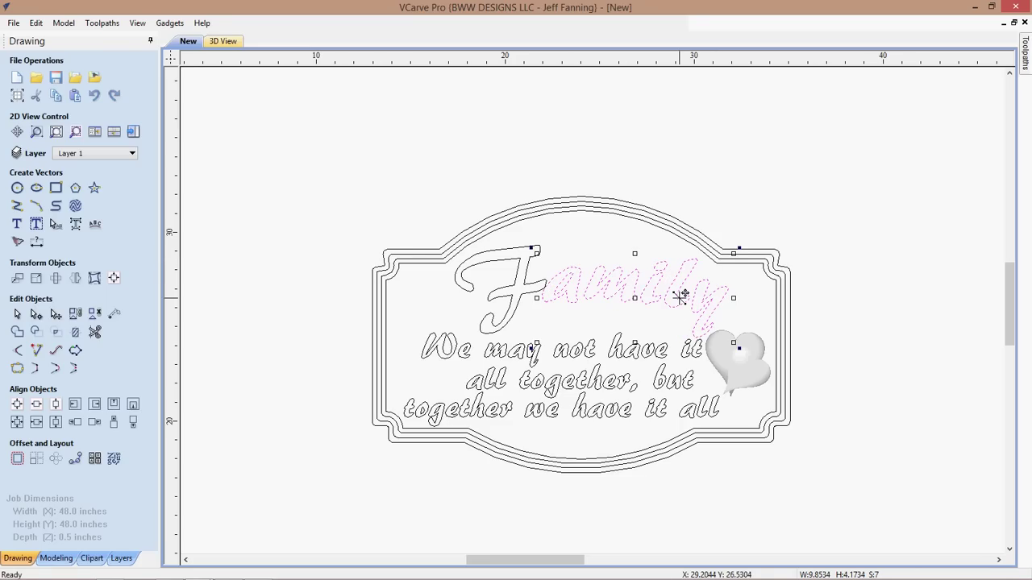
pyautogui.moveTo(680, 297); pyautogui.dragTo(679, 297)
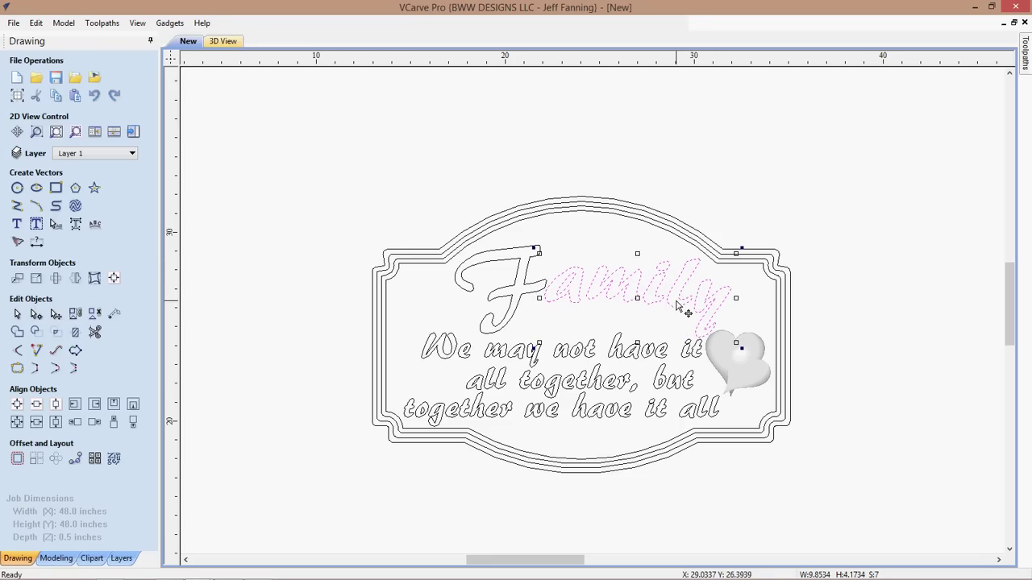
pyautogui.click(713, 367)
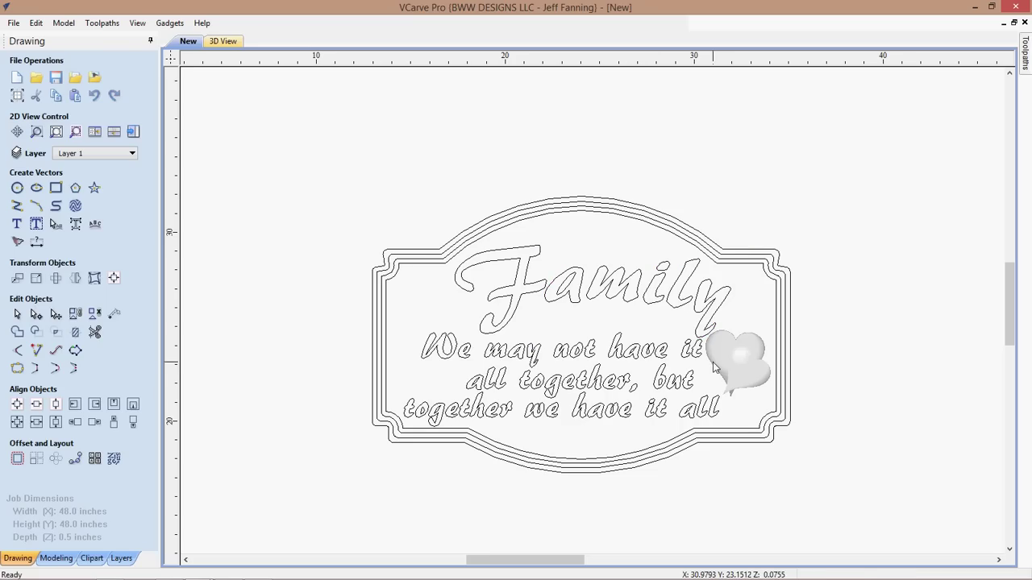
# - Nudge the double-heart model slightly down, away from the tail of the title's letter y
pyautogui.click(732, 367)
pyautogui.press('Right')
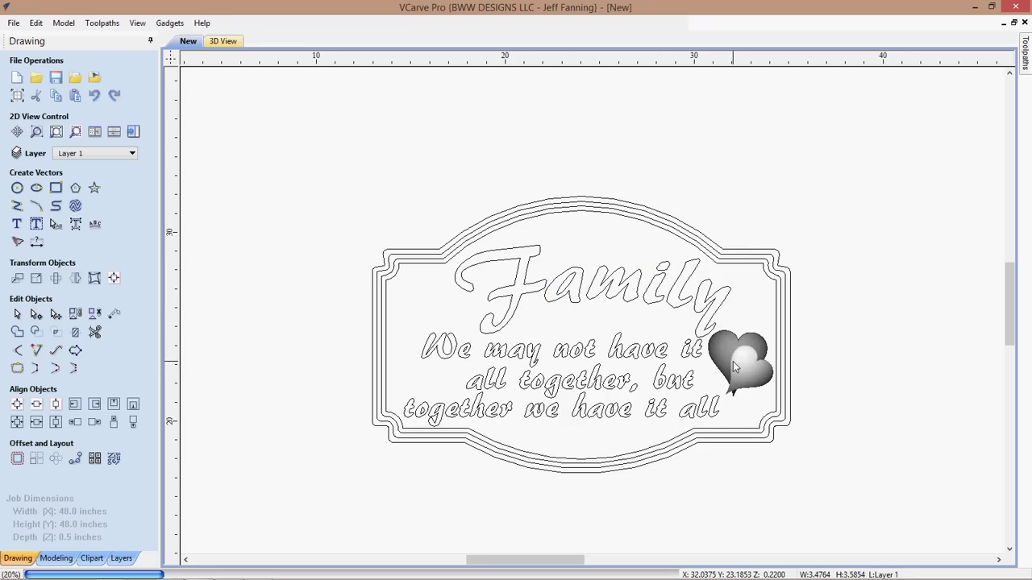
pyautogui.press('Left')
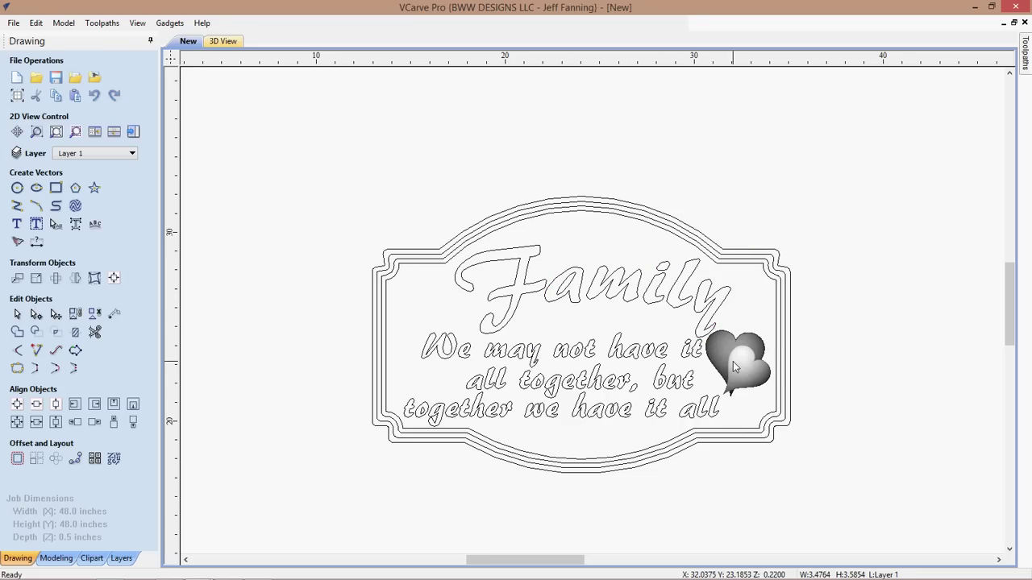
pyautogui.press('Down')
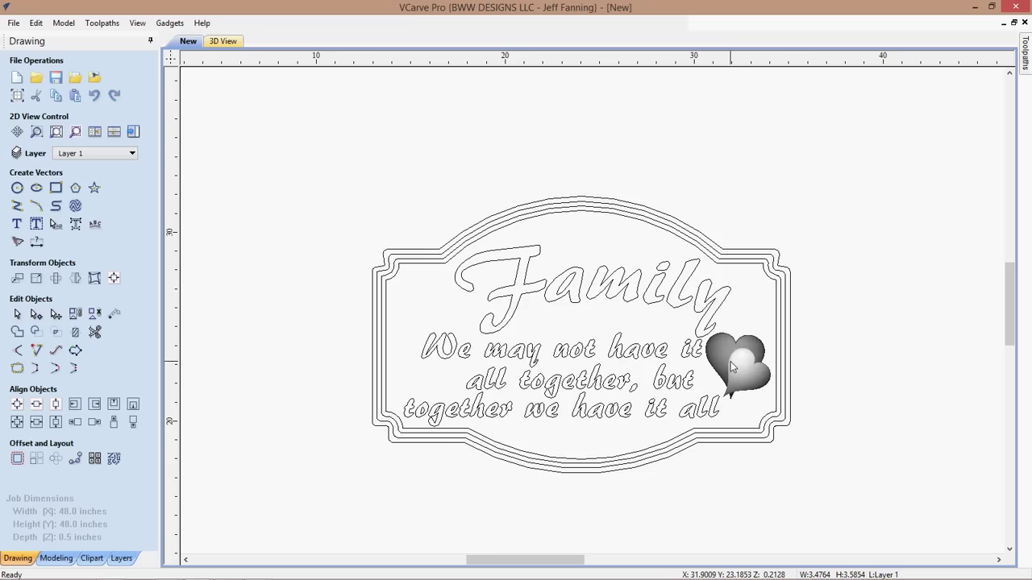
pyautogui.click(703, 316)
pyautogui.moveTo(701, 316); pyautogui.dragTo(696, 325)
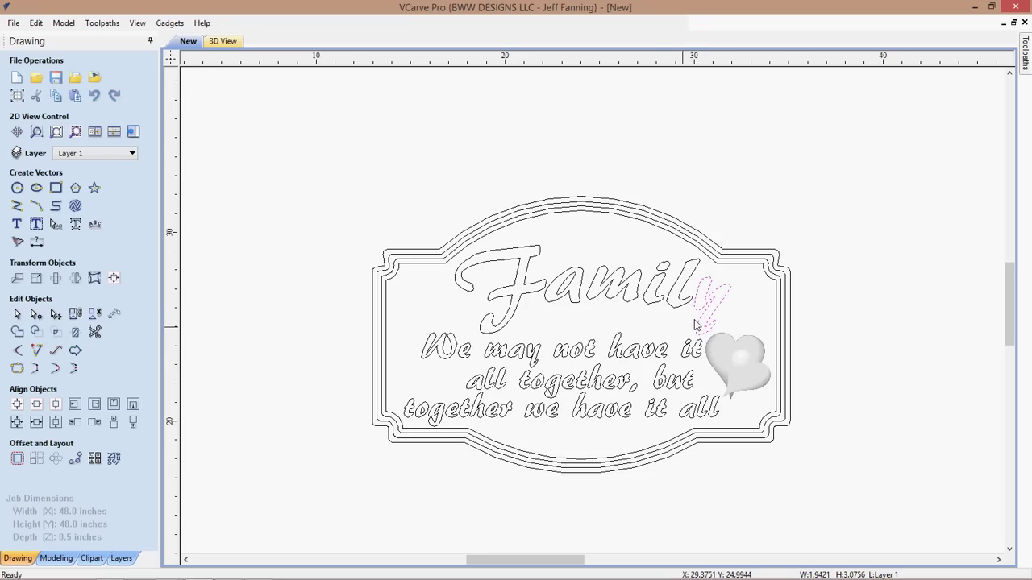
pyautogui.click(681, 333)
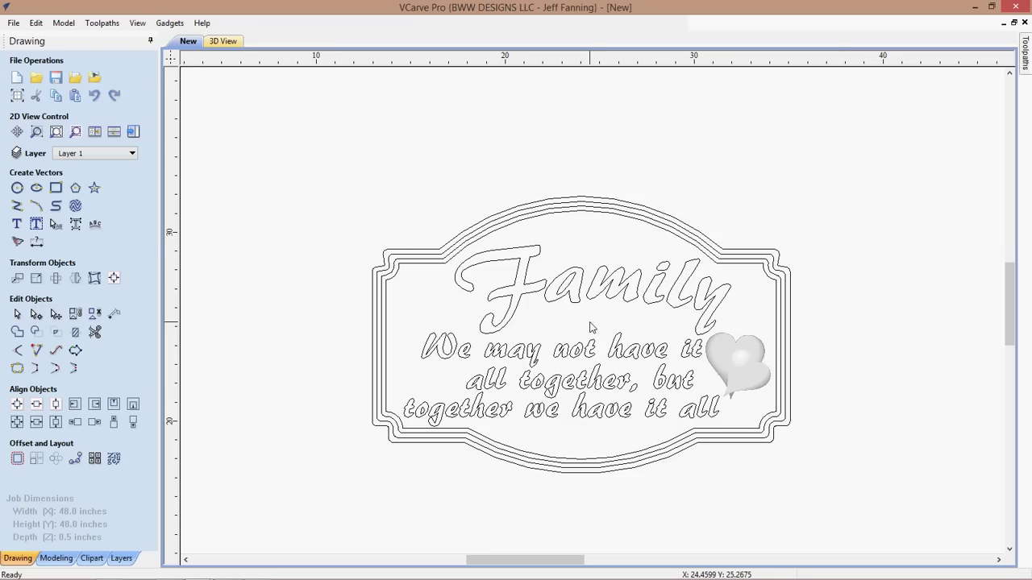
# - Measure the gap between the innermost border line and the right edge of the double-heart model
pyautogui.scroll(-1, 589, 327)
pyautogui.scroll(2, 657, 360)
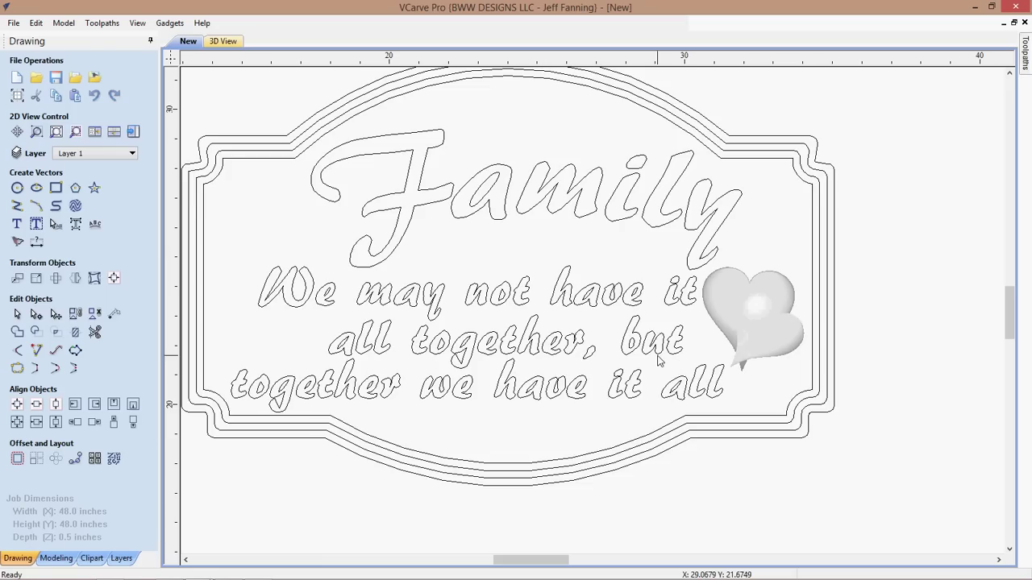
pyautogui.scroll(2, 657, 361)
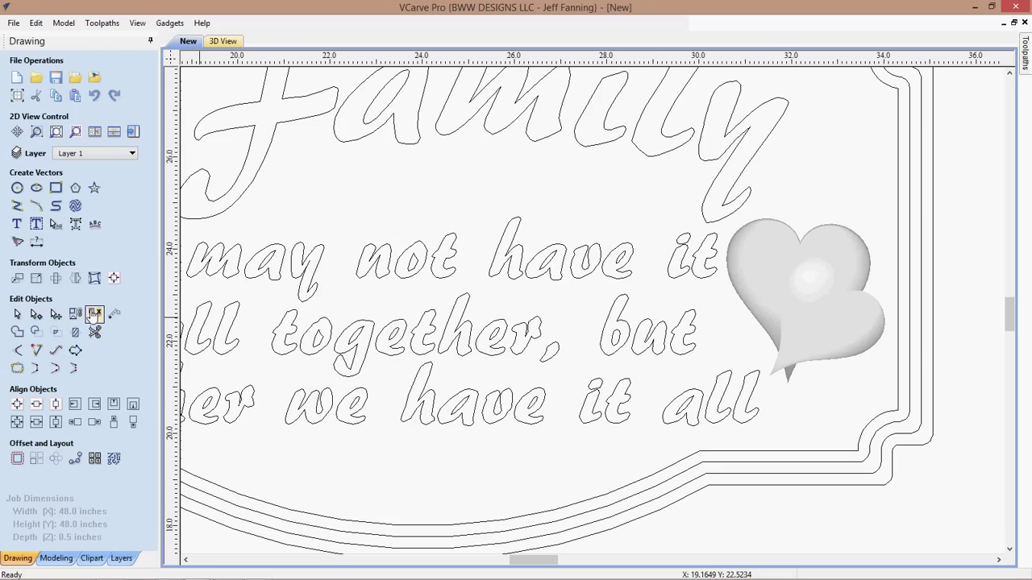
pyautogui.click(114, 314)
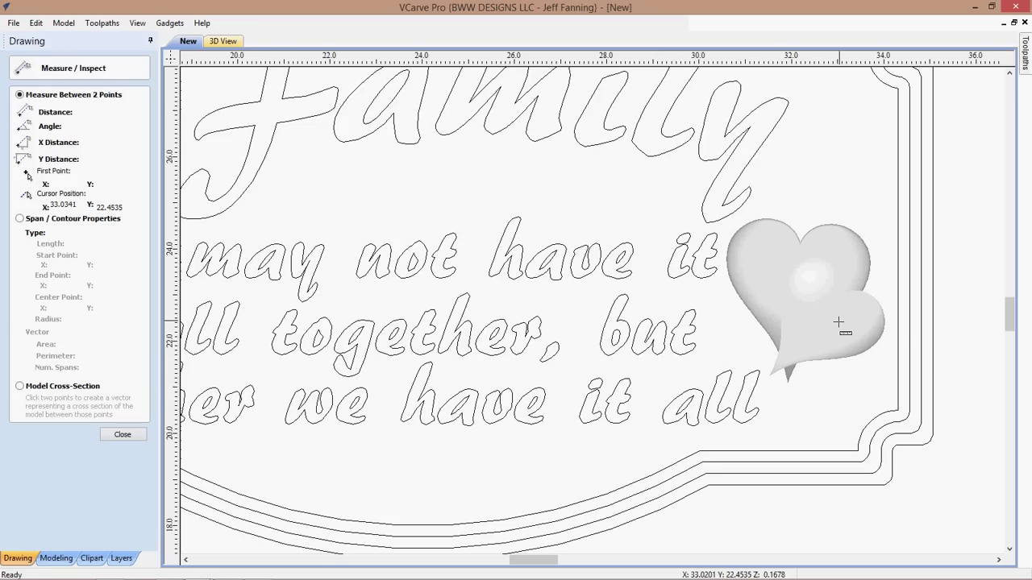
pyautogui.click(899, 325)
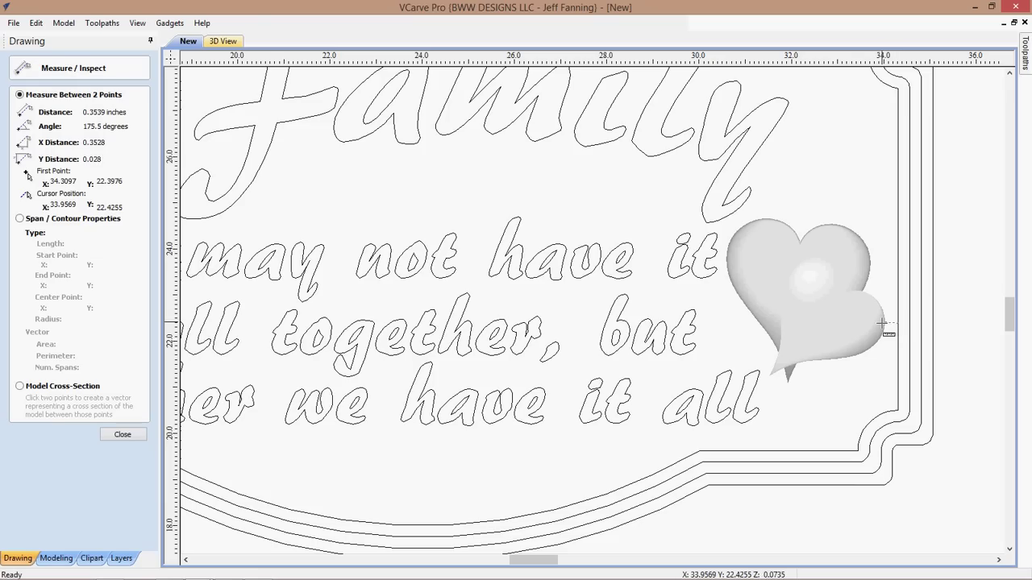
pyautogui.click(884, 324)
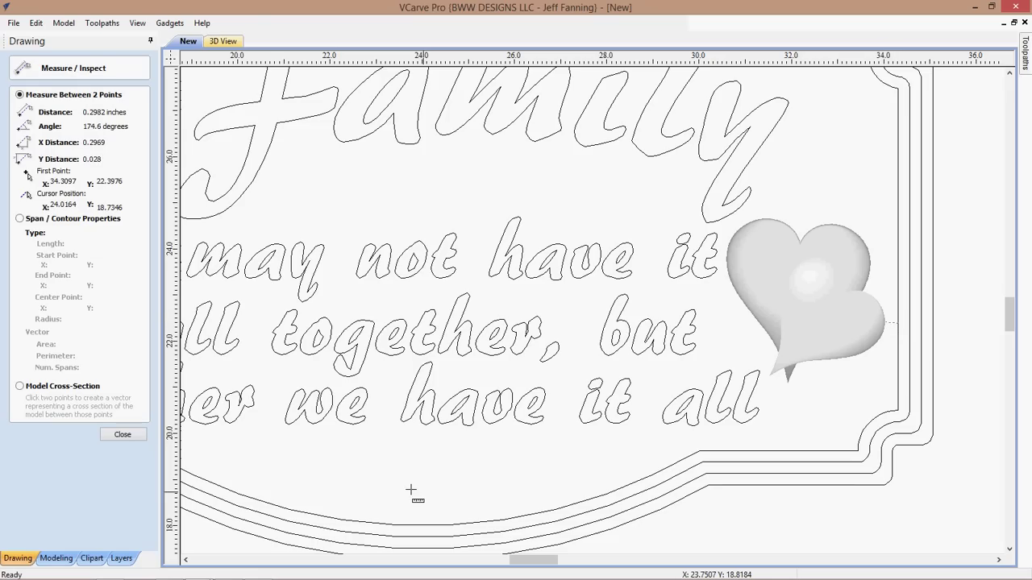
pyautogui.click(124, 437)
pyautogui.scroll(-2, 294, 474)
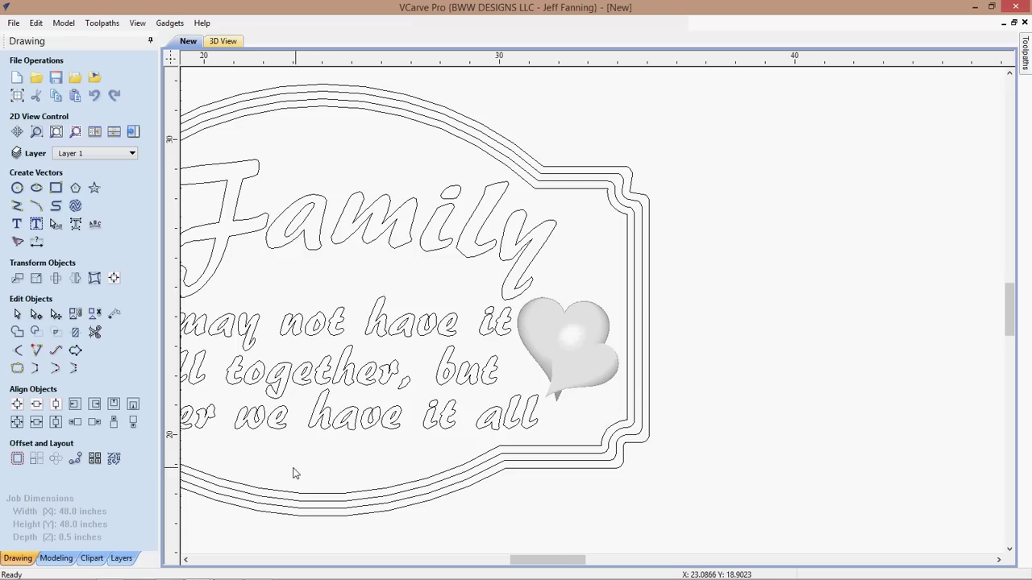
# - Look over the whole sign layout, checking the borders, the lettering and the double-heart model
pyautogui.scroll(-2, 293, 468)
pyautogui.moveTo(293, 468); pyautogui.dragTo(522, 469, button='middle')
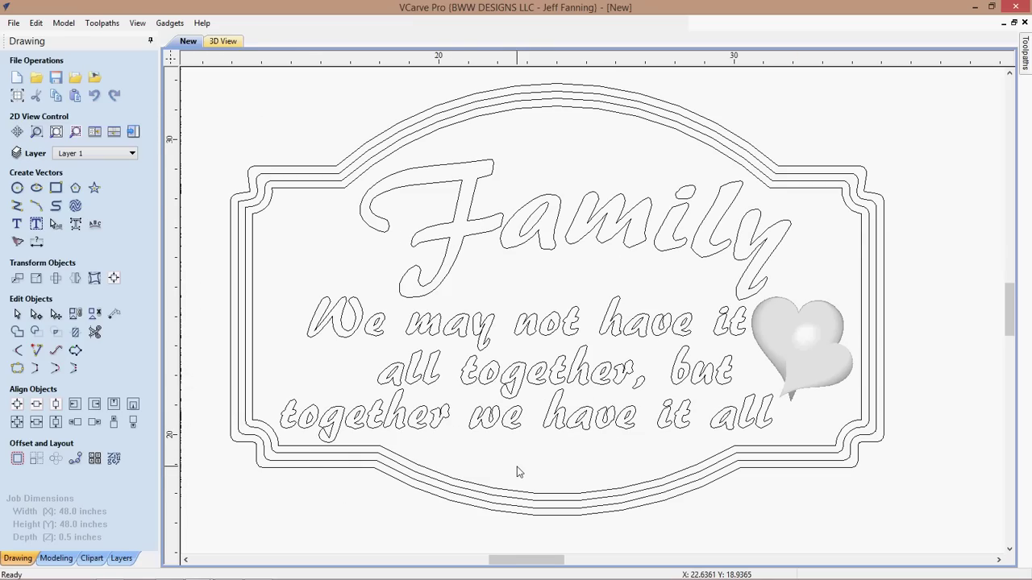
pyautogui.scroll(-1, 516, 472)
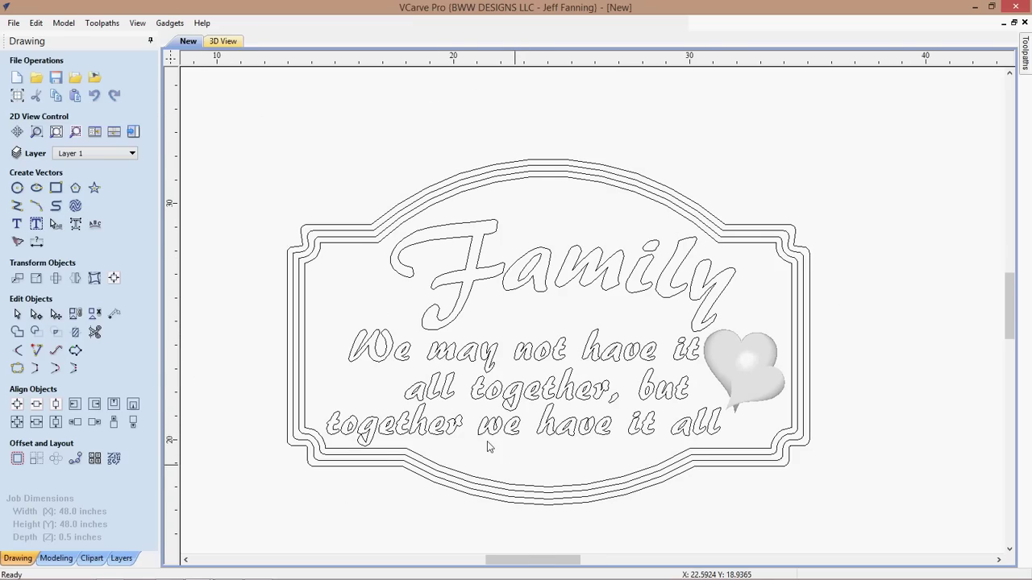
pyautogui.moveTo(487, 442); pyautogui.dragTo(431, 410, button='middle')
pyautogui.scroll(-1, 431, 415)
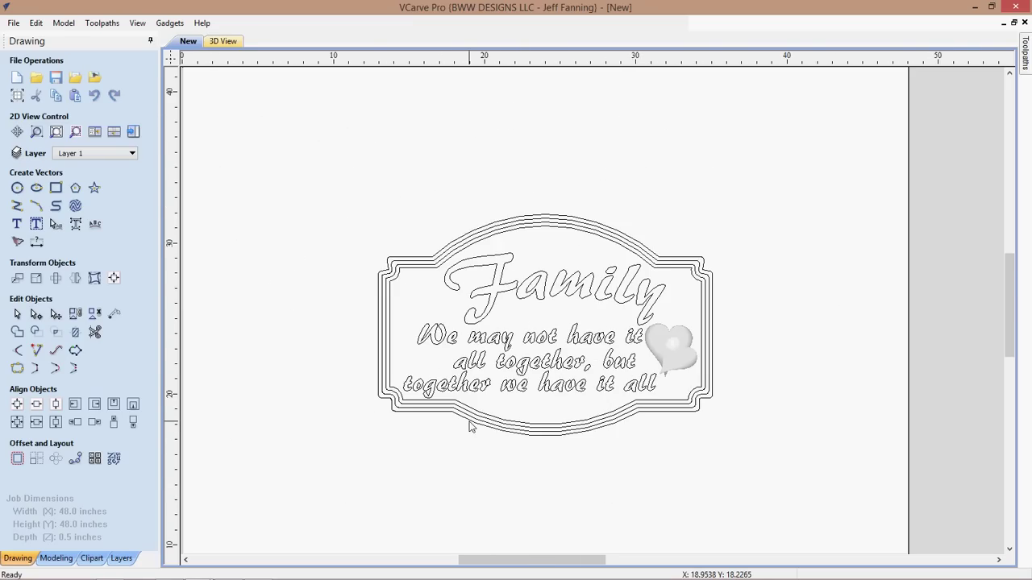
pyautogui.scroll(2, 497, 398)
pyautogui.scroll(-1, 498, 398)
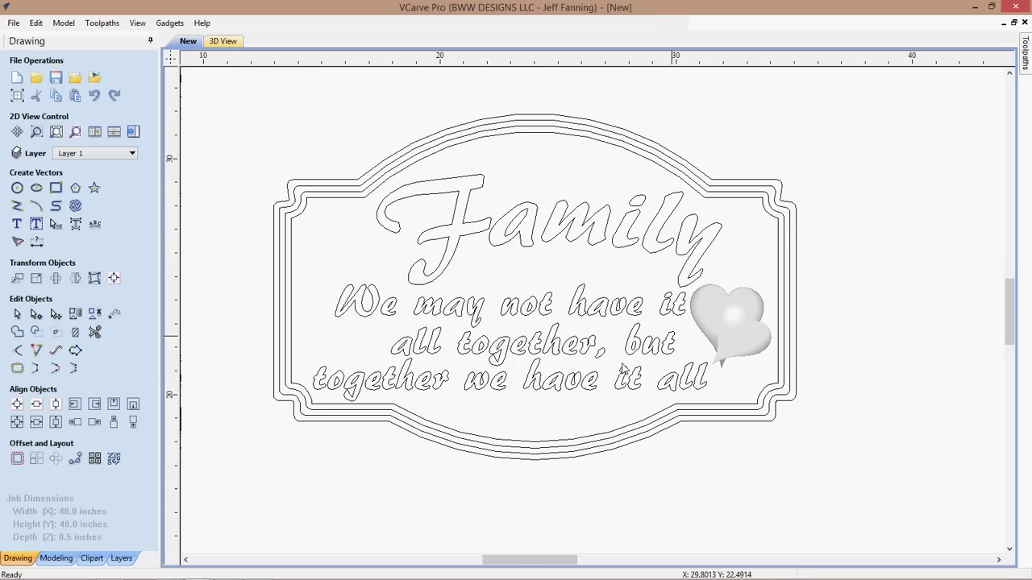
# - Select the double-heart model and show the 2D drawing and 3D view side by side, framed on the sign and the hearts
pyautogui.click(54, 558)
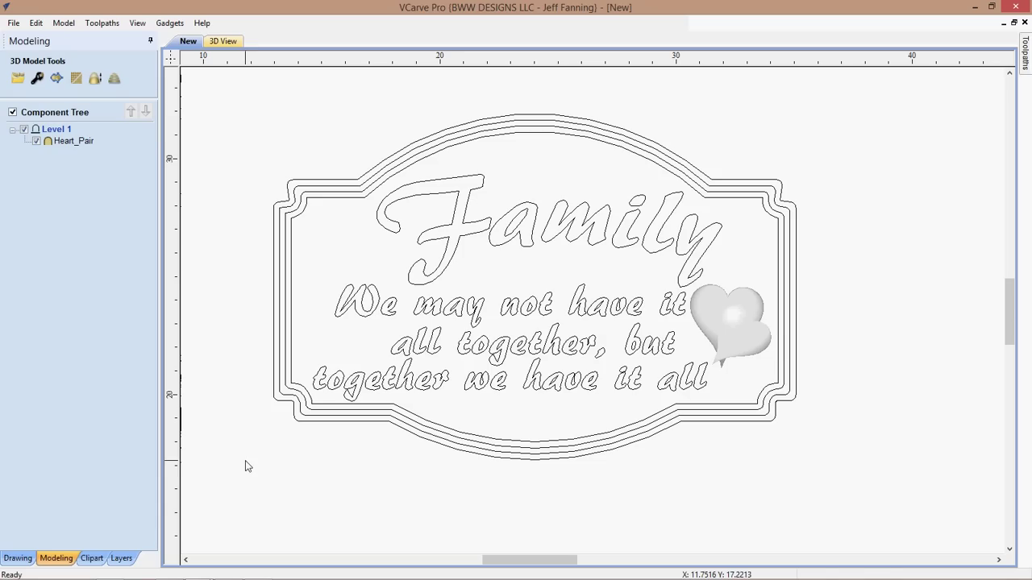
pyautogui.click(770, 327)
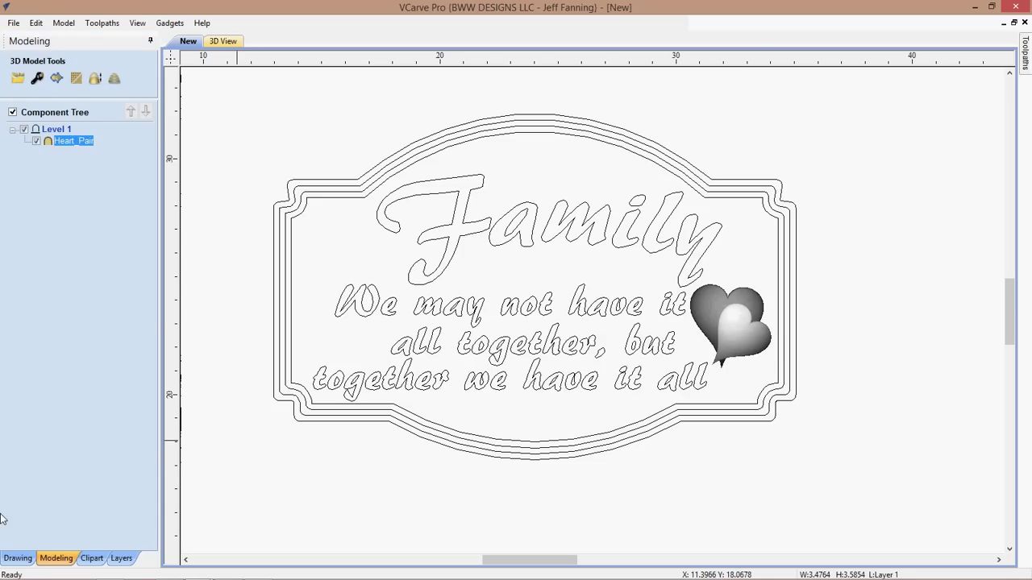
pyautogui.click(18, 558)
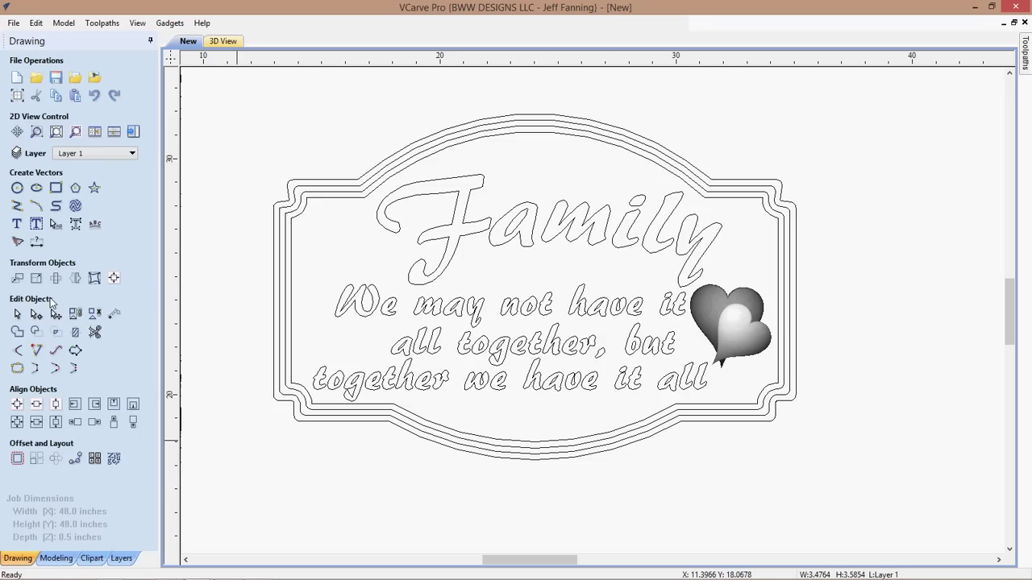
pyautogui.click(94, 132)
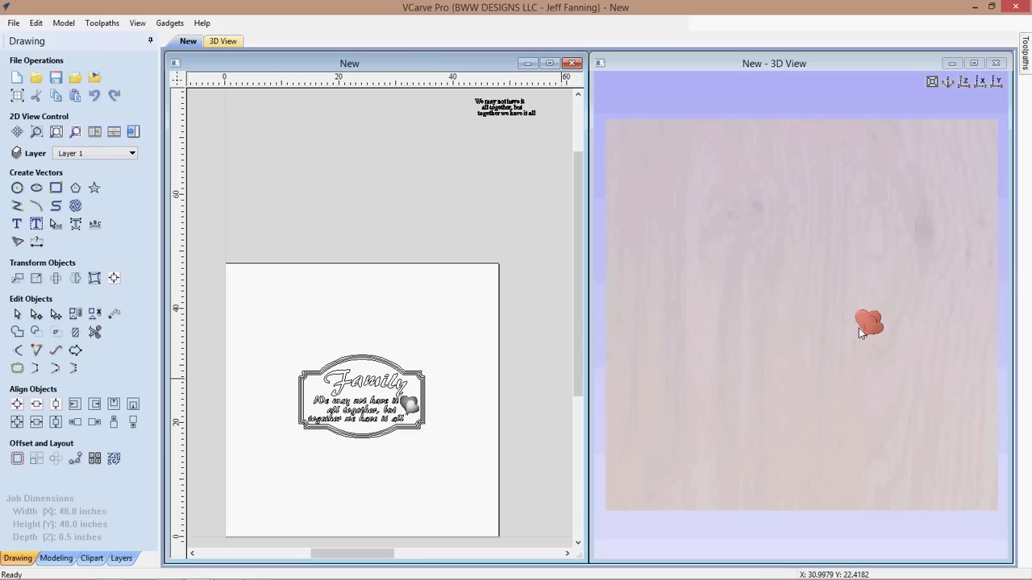
pyautogui.scroll(2, 858, 328)
pyautogui.scroll(3, 720, 408)
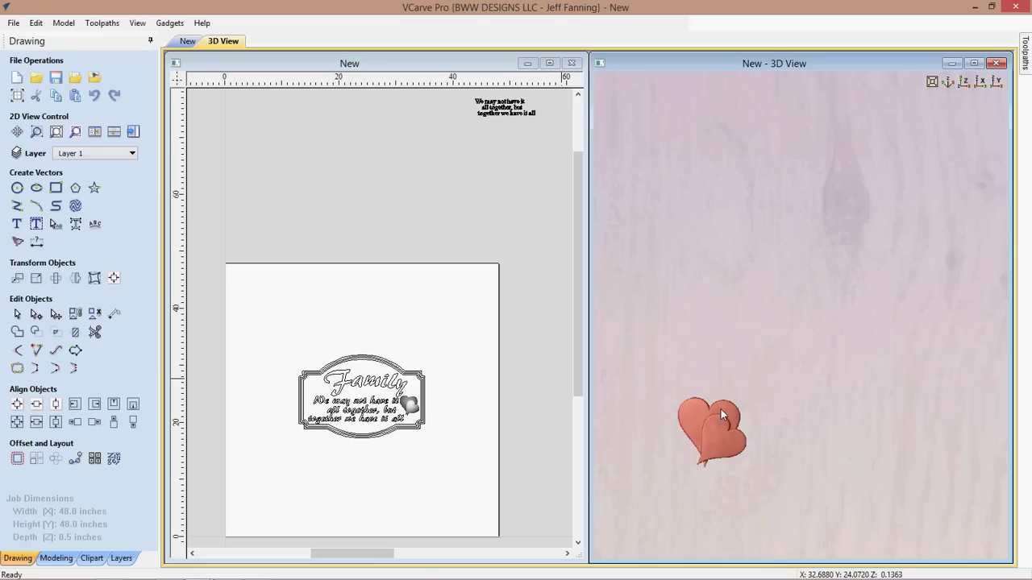
pyautogui.moveTo(720, 408); pyautogui.dragTo(757, 387)
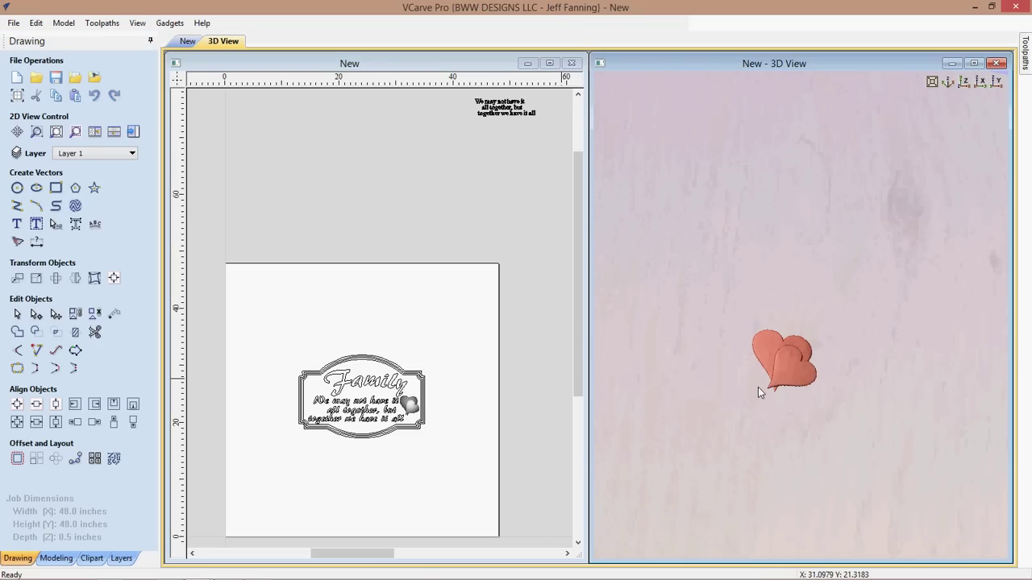
pyautogui.scroll(2, 758, 387)
pyautogui.scroll(2, 766, 370)
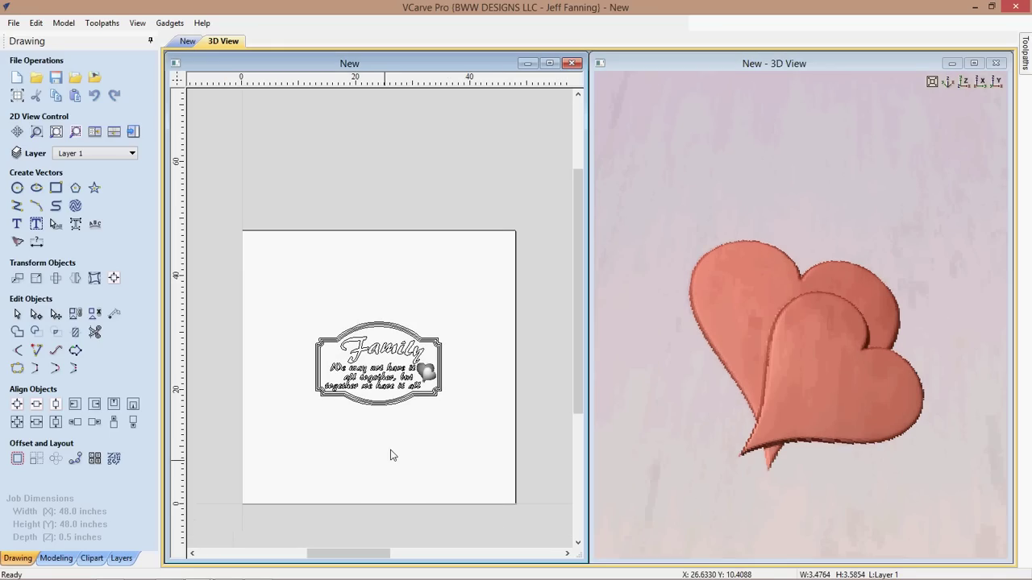
pyautogui.scroll(3, 399, 407)
pyautogui.scroll(1, 367, 503)
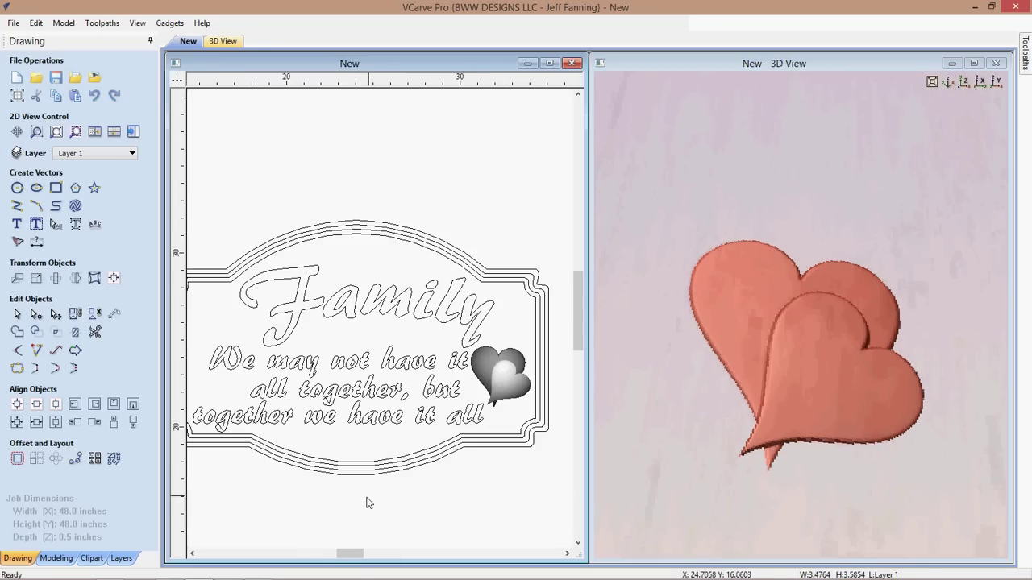
pyautogui.moveTo(366, 503); pyautogui.dragTo(401, 491, button='middle')
pyautogui.scroll(-1, 397, 493)
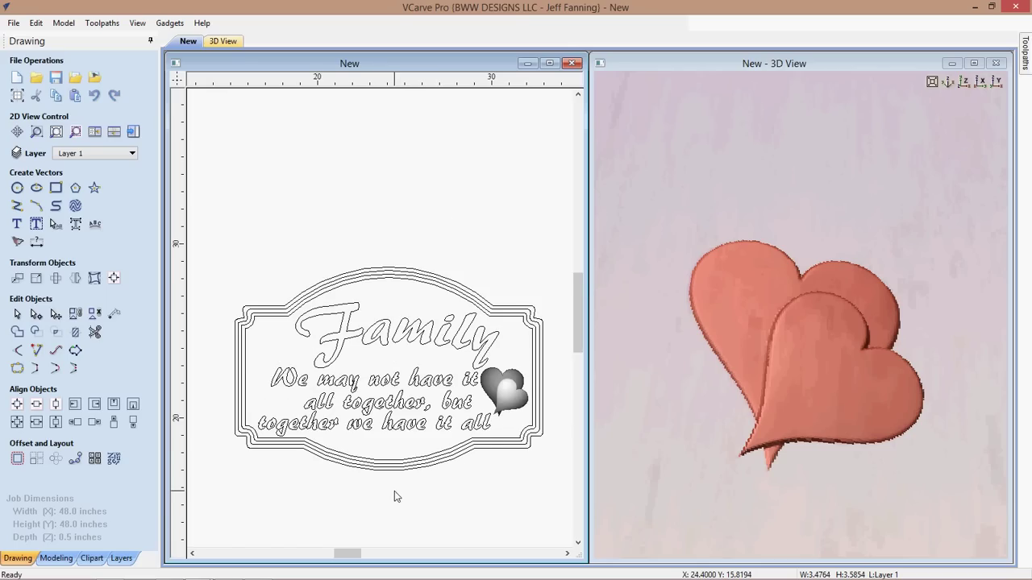
pyautogui.scroll(1, 394, 491)
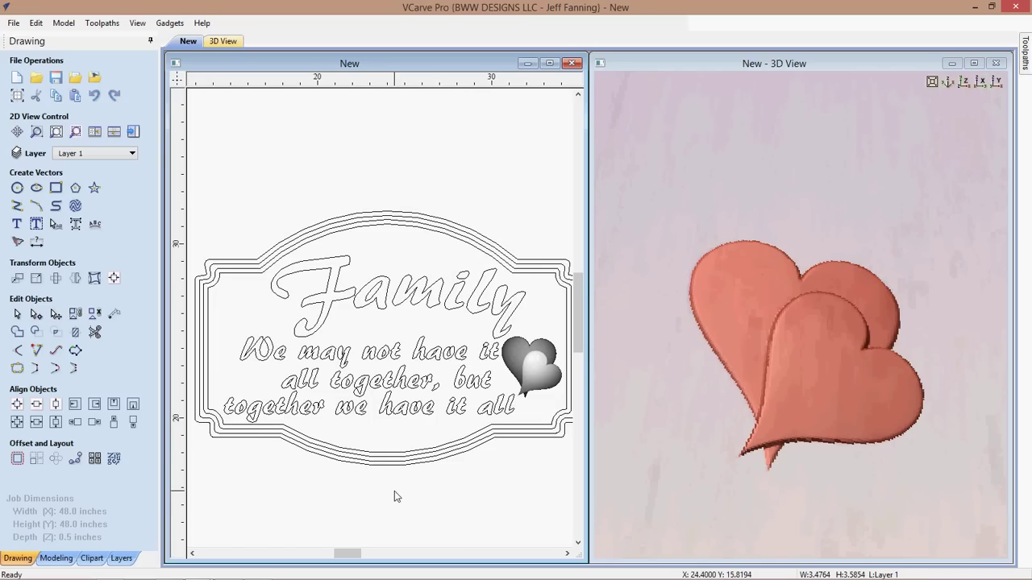
# - Set the shape height of the Heart_Pair component to 0.2333 inches in its component properties
pyautogui.click(57, 558)
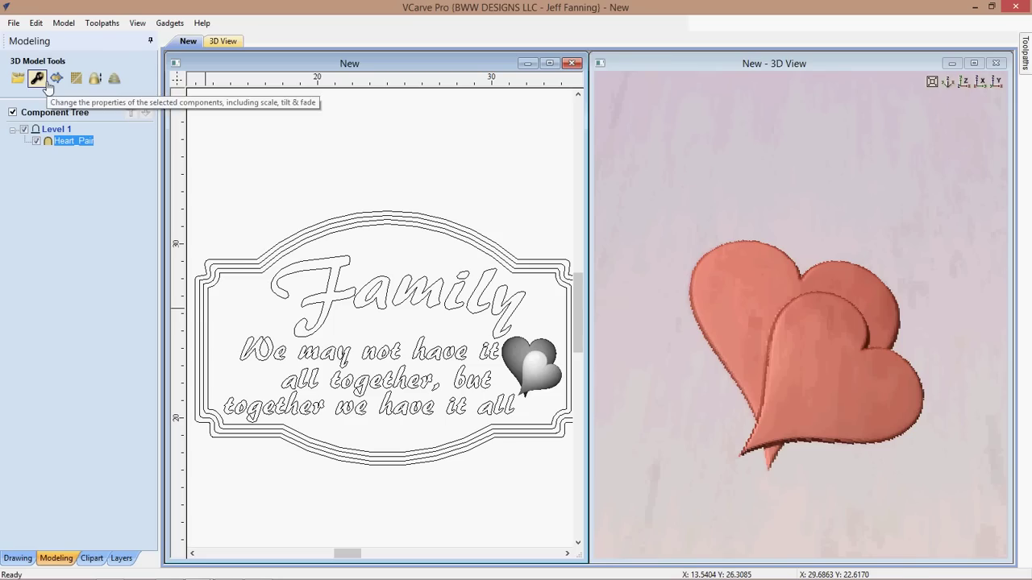
pyautogui.click(522, 368)
pyautogui.press('Escape')
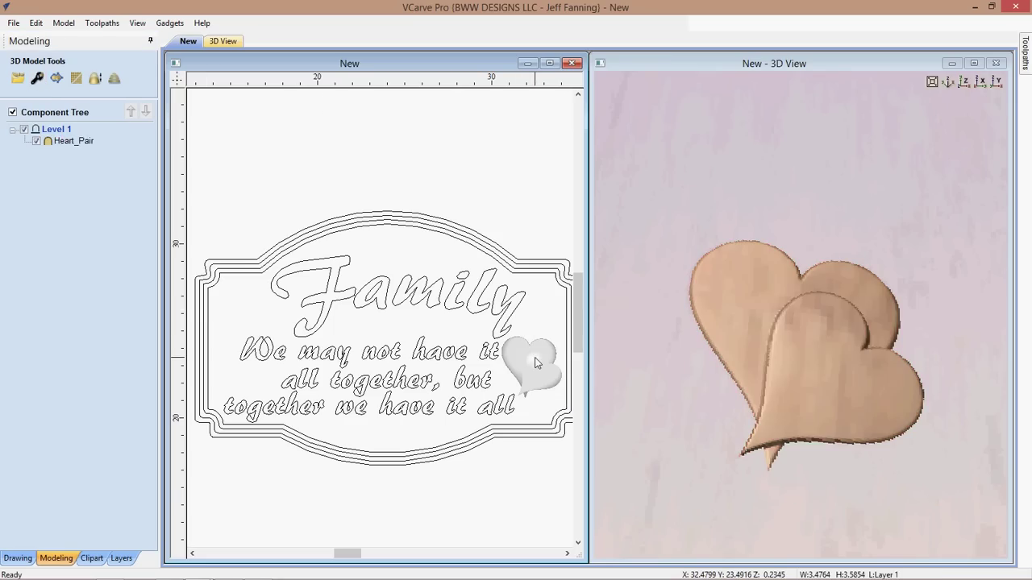
pyautogui.click(535, 362)
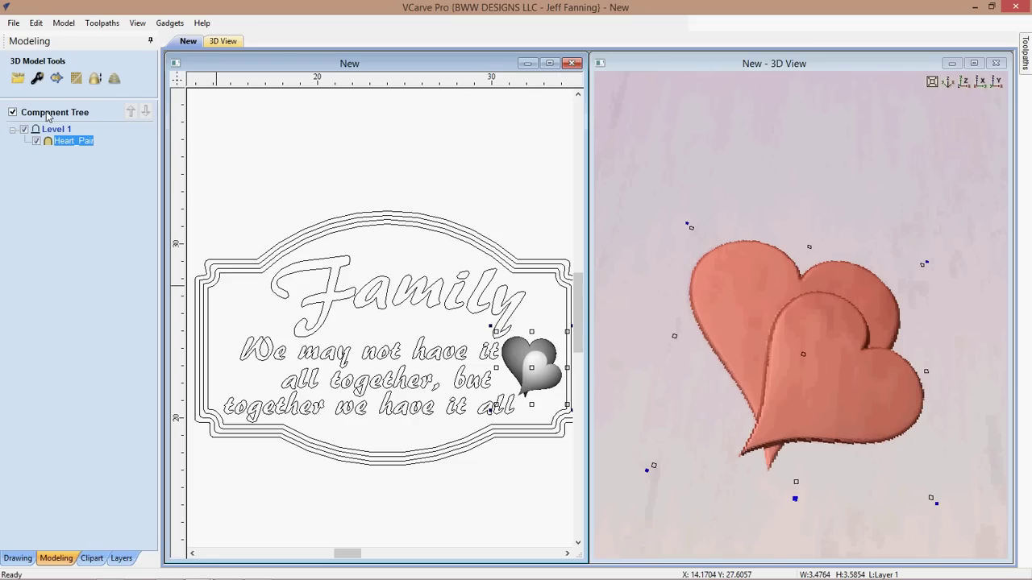
pyautogui.click(37, 78)
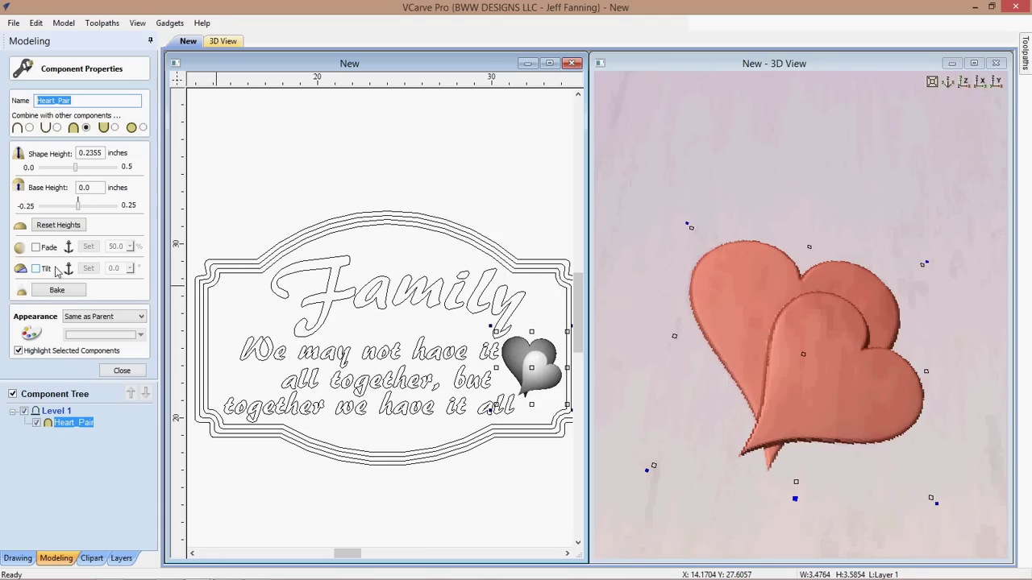
pyautogui.click(103, 152)
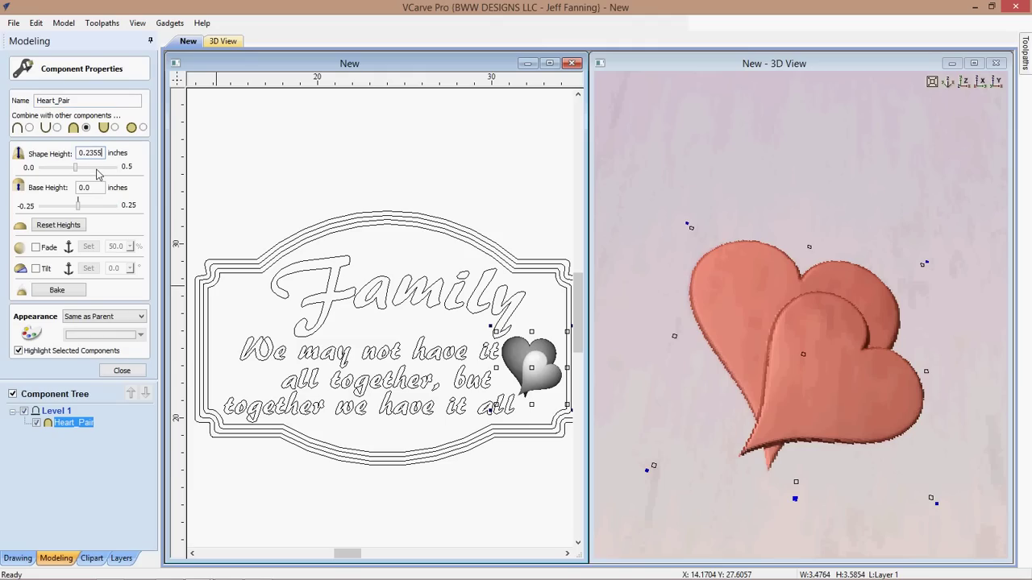
pyautogui.press('BackSpace')
pyautogui.press('BackSpace')
pyautogui.write('33')
pyautogui.press('Return')
# - Raise the Heart_Pair component's base height to 0.015 inches, bake it and close its properties
pyautogui.click(78, 210)
pyautogui.moveTo(78, 211); pyautogui.dragTo(81, 211)
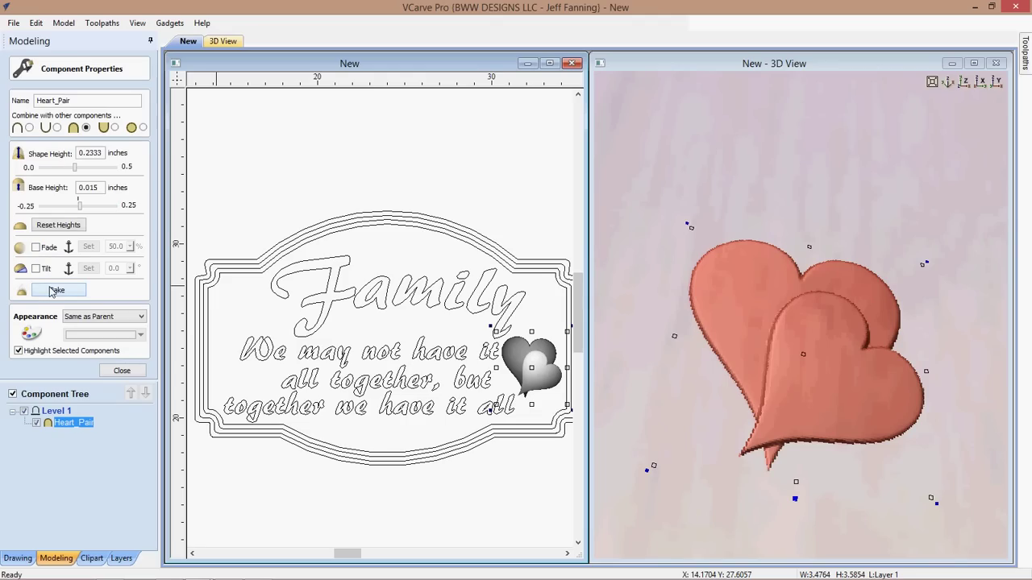
pyautogui.click(55, 290)
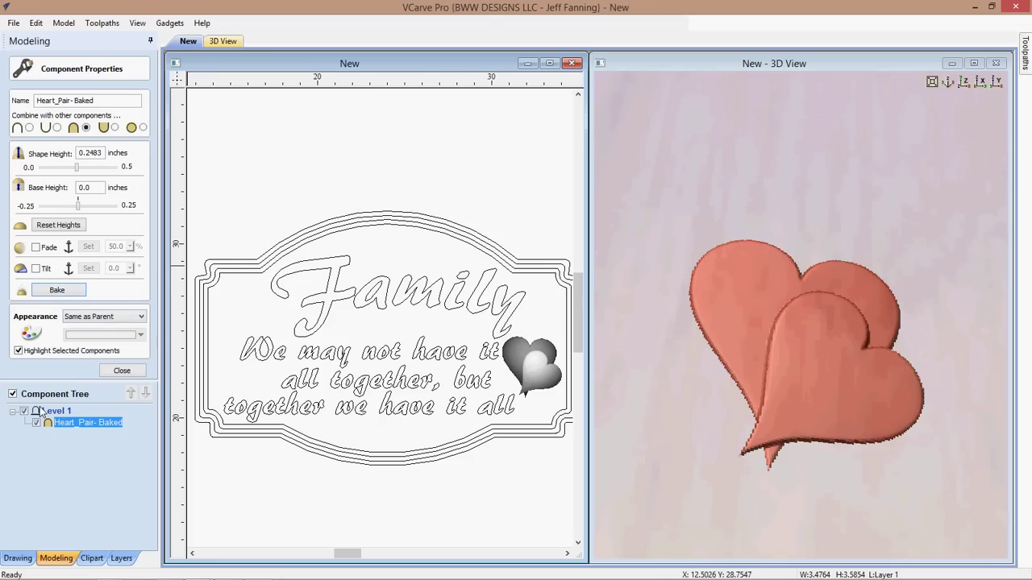
pyautogui.click(122, 372)
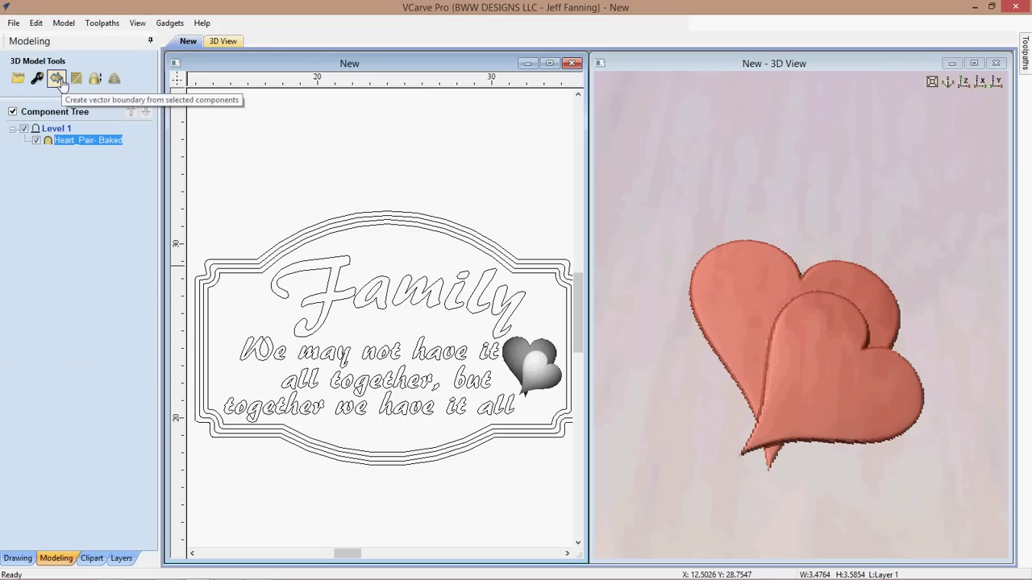
# - Create a vector boundary around the baked double-heart component
pyautogui.scroll(3, 520, 405)
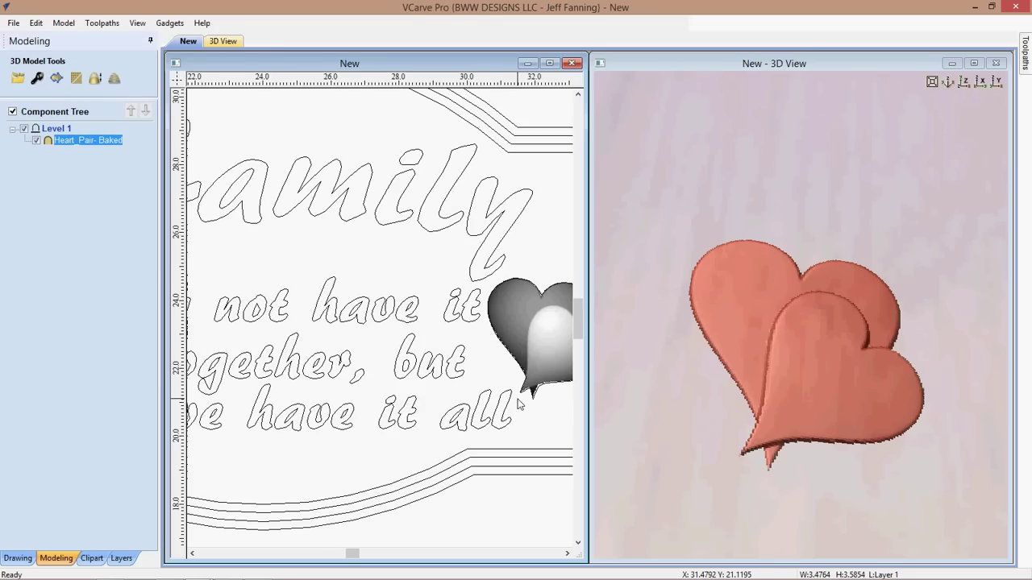
pyautogui.scroll(2, 520, 404)
pyautogui.moveTo(520, 405); pyautogui.dragTo(348, 472, button='middle')
pyautogui.scroll(3, 348, 471)
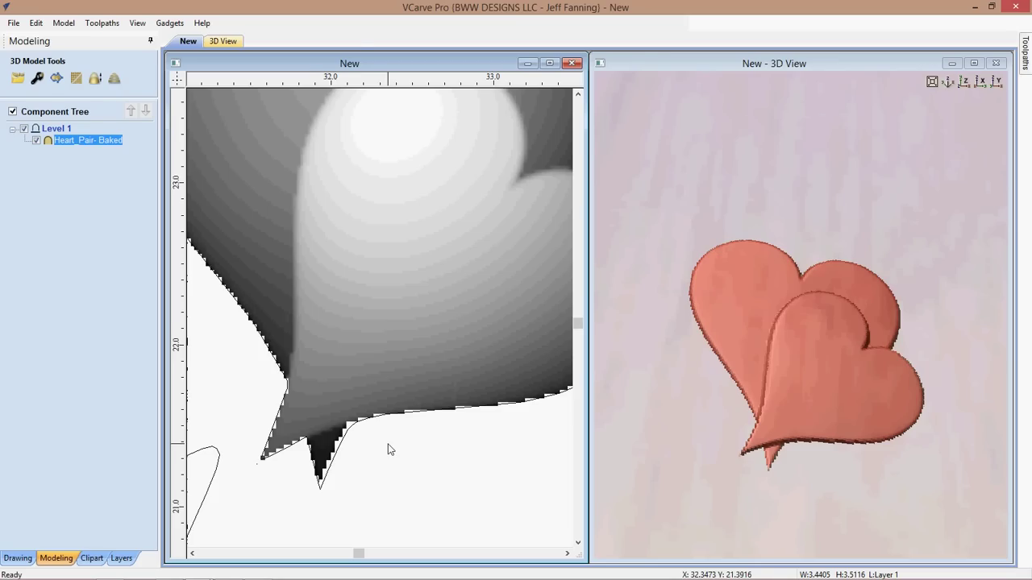
pyautogui.scroll(1, 352, 445)
pyautogui.scroll(-5, 352, 445)
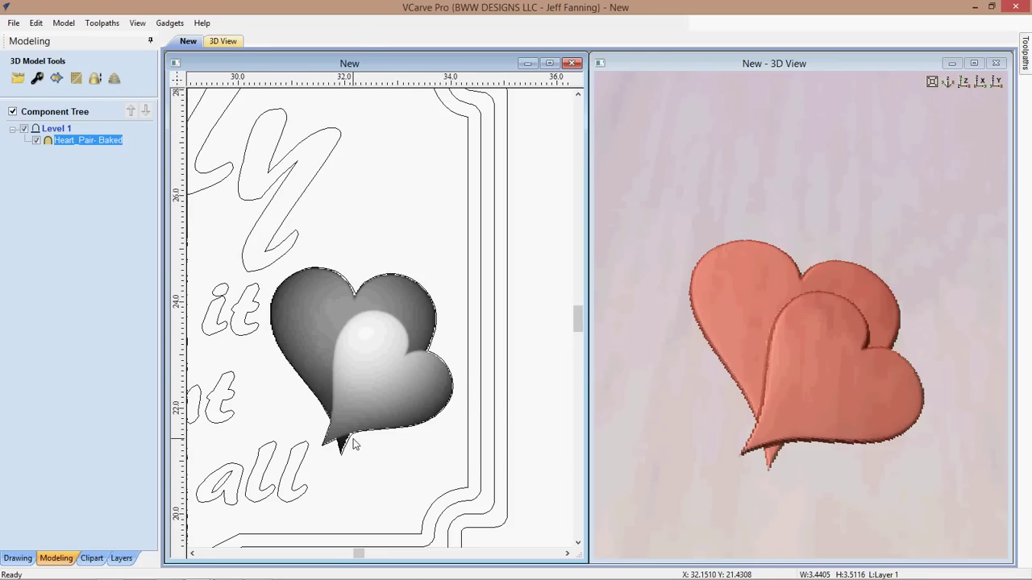
# - Examine how closely the vector boundary follows the outline and lower tips of the double-heart model
pyautogui.scroll(3, 352, 451)
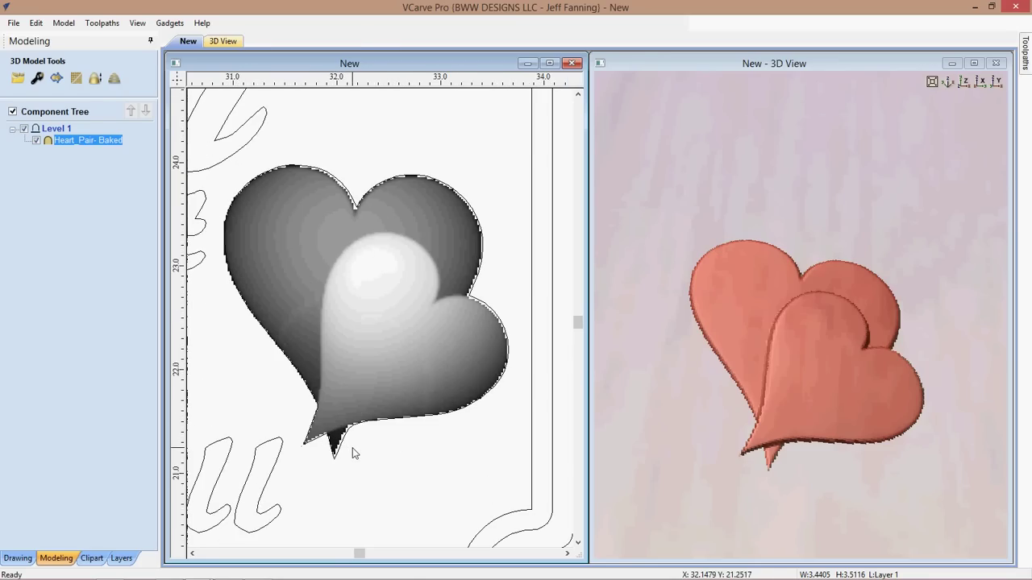
pyautogui.scroll(1, 353, 453)
pyautogui.click(343, 433)
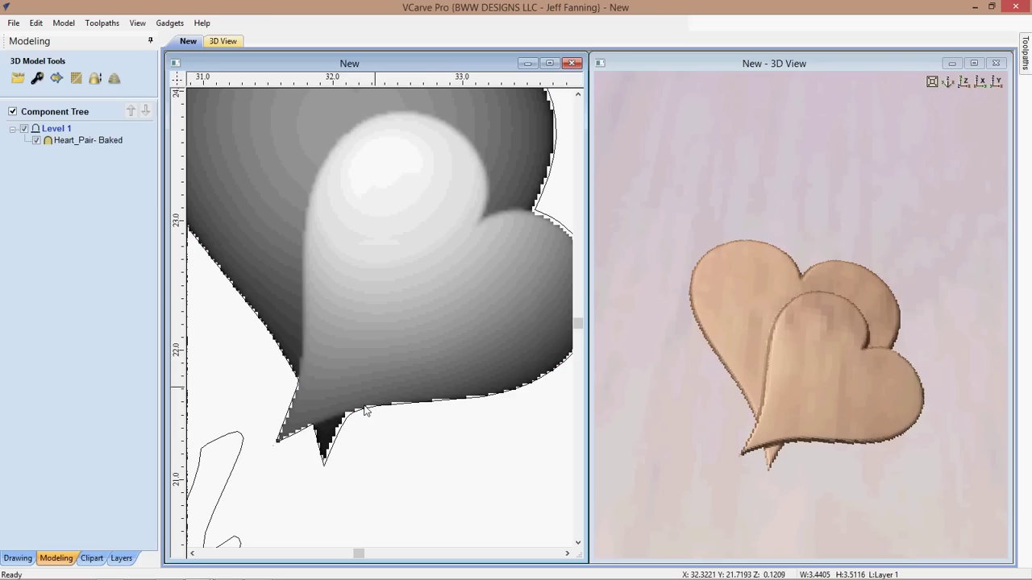
pyautogui.click(364, 410)
pyautogui.click(353, 453)
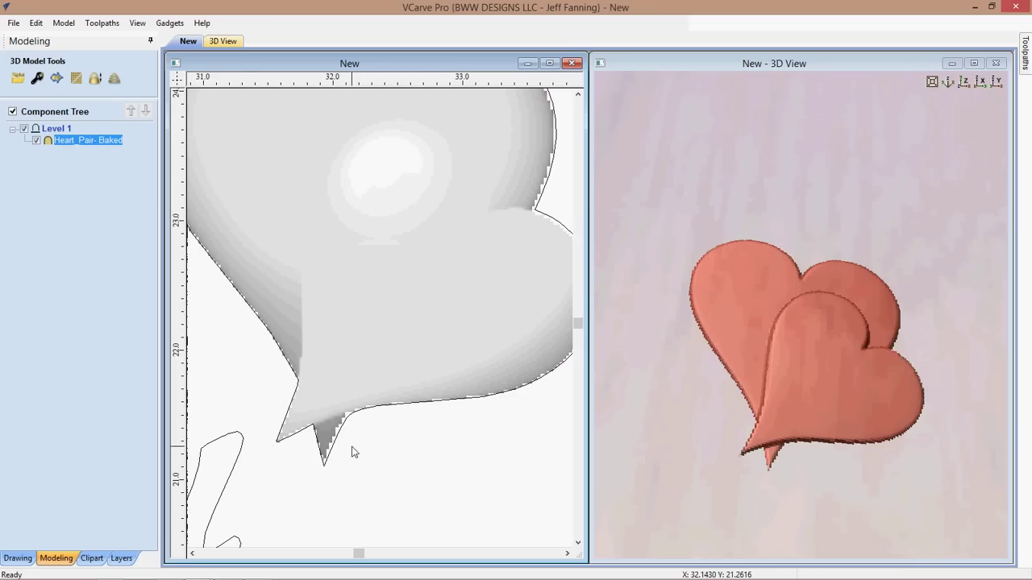
pyautogui.scroll(-3, 352, 452)
pyautogui.scroll(-3, 358, 456)
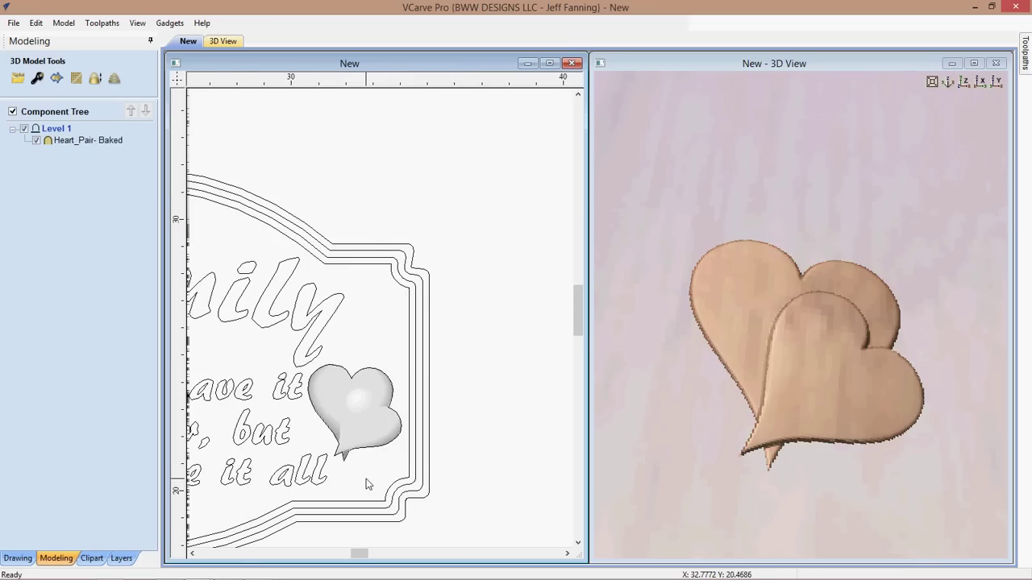
pyautogui.moveTo(366, 479); pyautogui.dragTo(429, 464, button='middle')
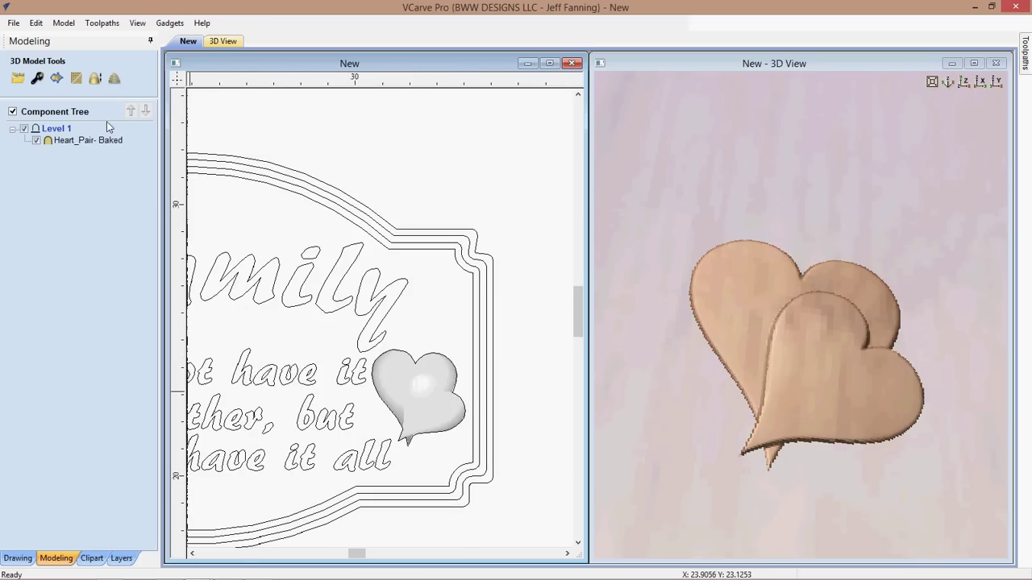
# - Try smoothing the baked double-heart component near minimum strength with transparency preserved, bake that smoothing and cancel the operation
pyautogui.click(78, 80)
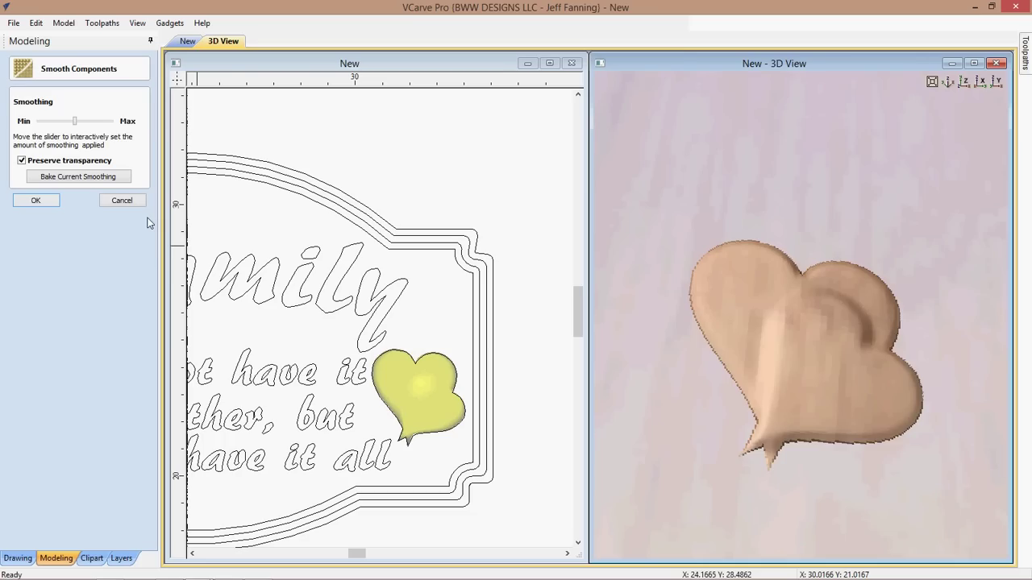
pyautogui.moveTo(756, 485)
pyautogui.mouseDown()
pyautogui.moveTo(766, 439)
pyautogui.moveTo(754, 479)
pyautogui.mouseUp()
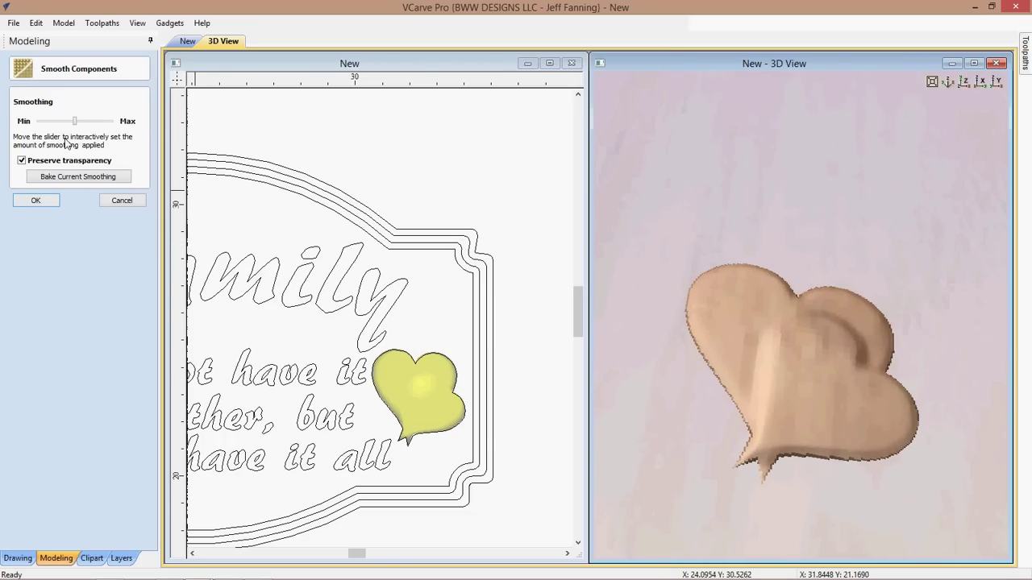
pyautogui.moveTo(75, 123); pyautogui.dragTo(40, 121)
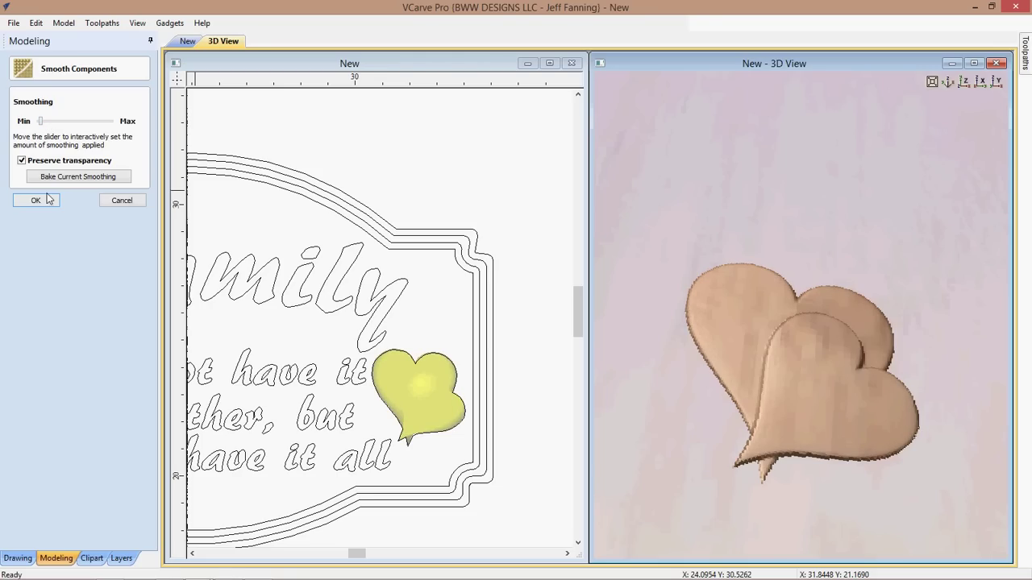
pyautogui.moveTo(601, 380); pyautogui.dragTo(806, 286)
pyautogui.moveTo(40, 124); pyautogui.dragTo(38, 122)
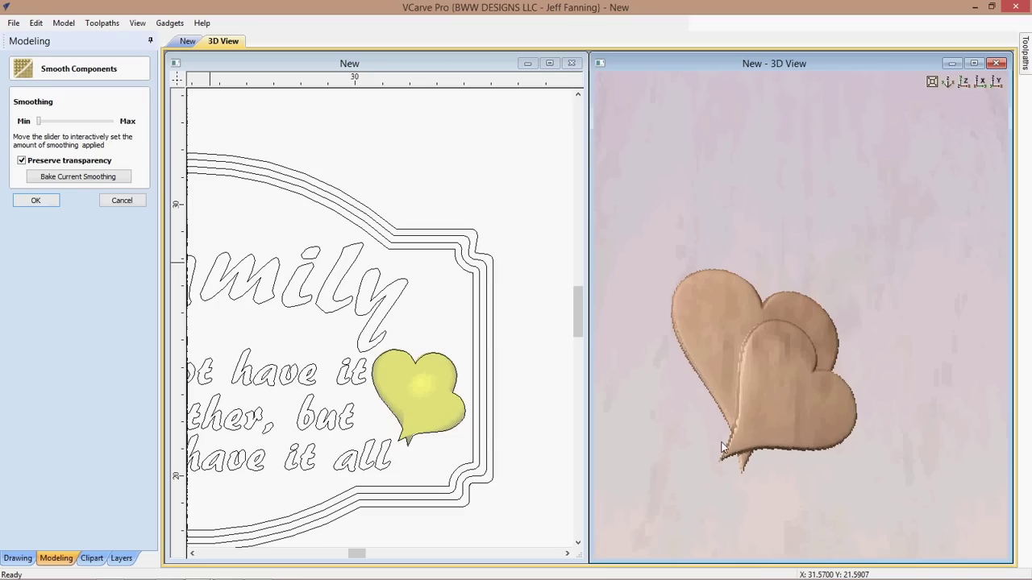
pyautogui.moveTo(723, 448); pyautogui.dragTo(711, 457)
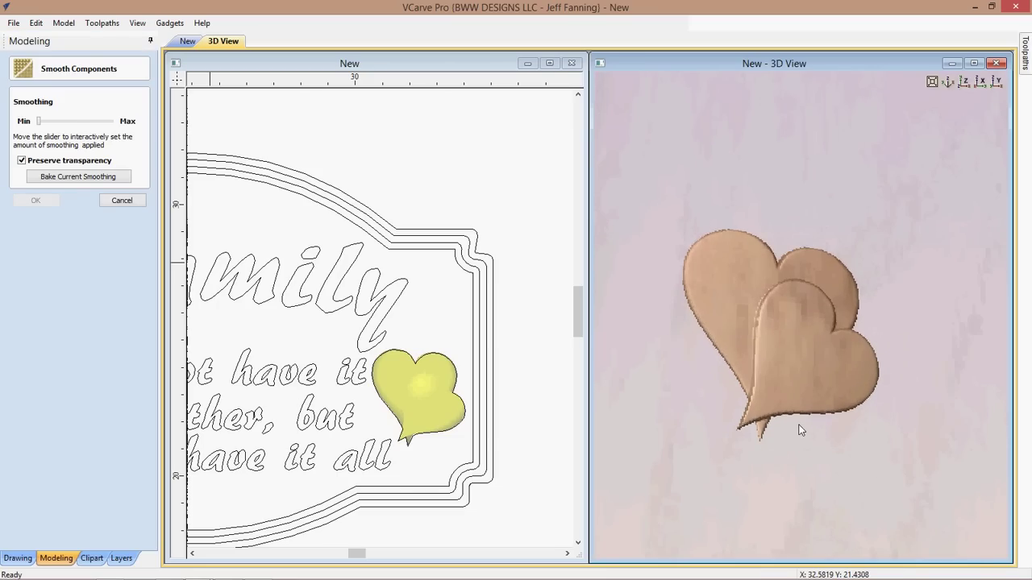
pyautogui.scroll(2, 797, 425)
pyautogui.scroll(-1, 797, 424)
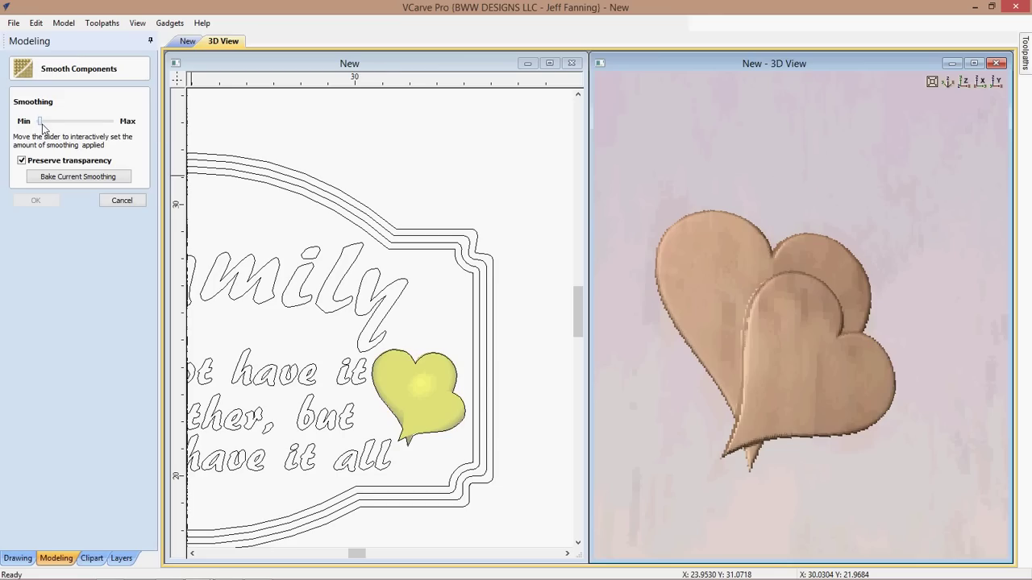
pyautogui.moveTo(43, 125); pyautogui.dragTo(36, 143)
pyautogui.click(40, 197)
pyautogui.click(61, 179)
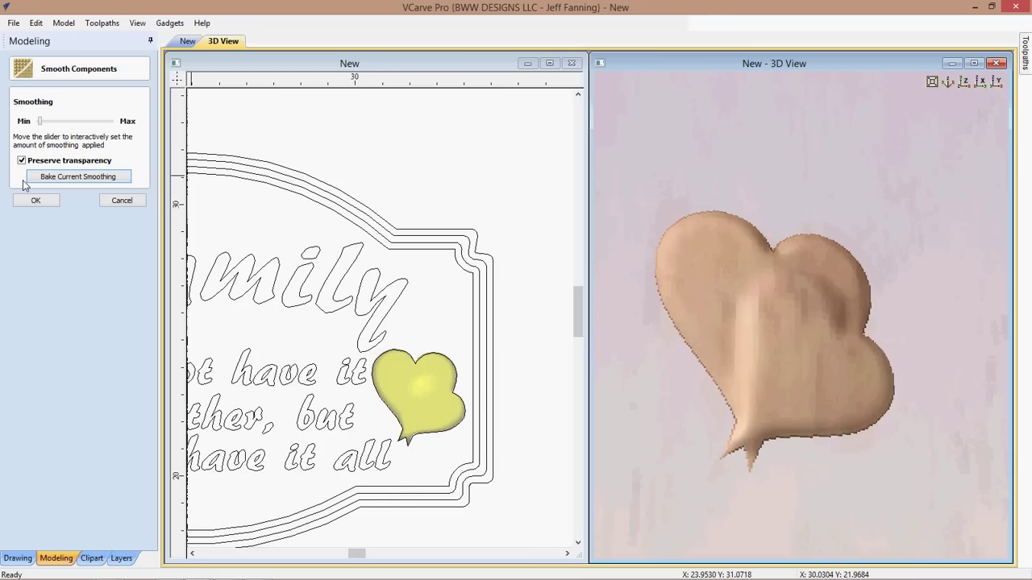
pyautogui.click(112, 208)
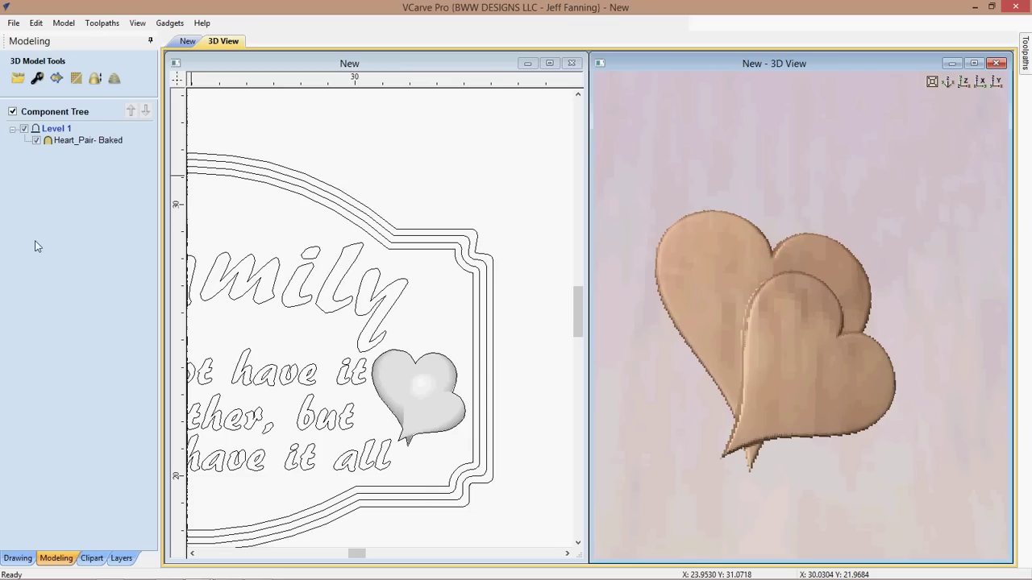
# - Try smoothing the double-heart component at near-minimum strength with Preserve transparency turned off, inspect the edges and cancel
pyautogui.moveTo(852, 481); pyautogui.dragTo(882, 506)
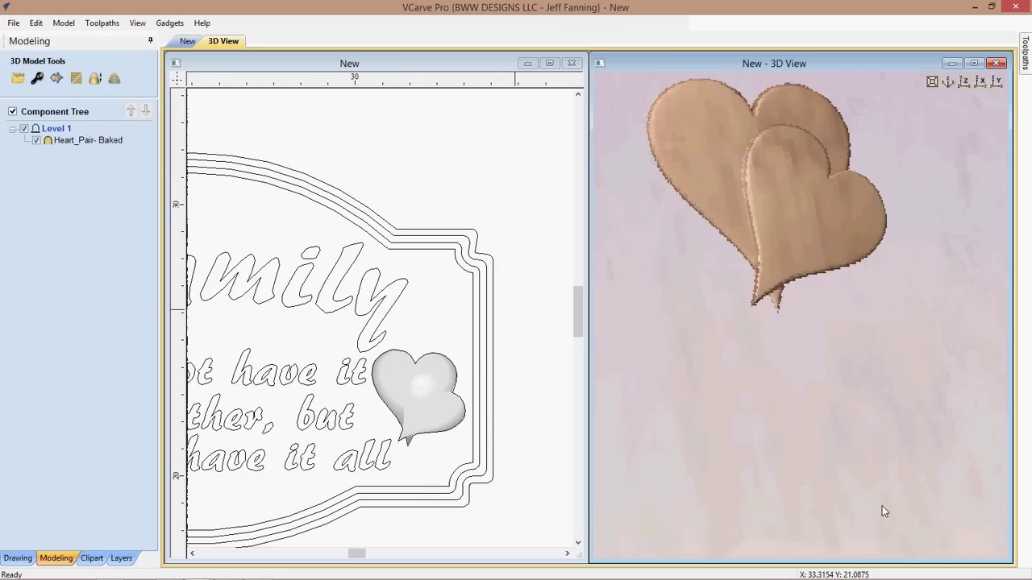
pyautogui.click(75, 79)
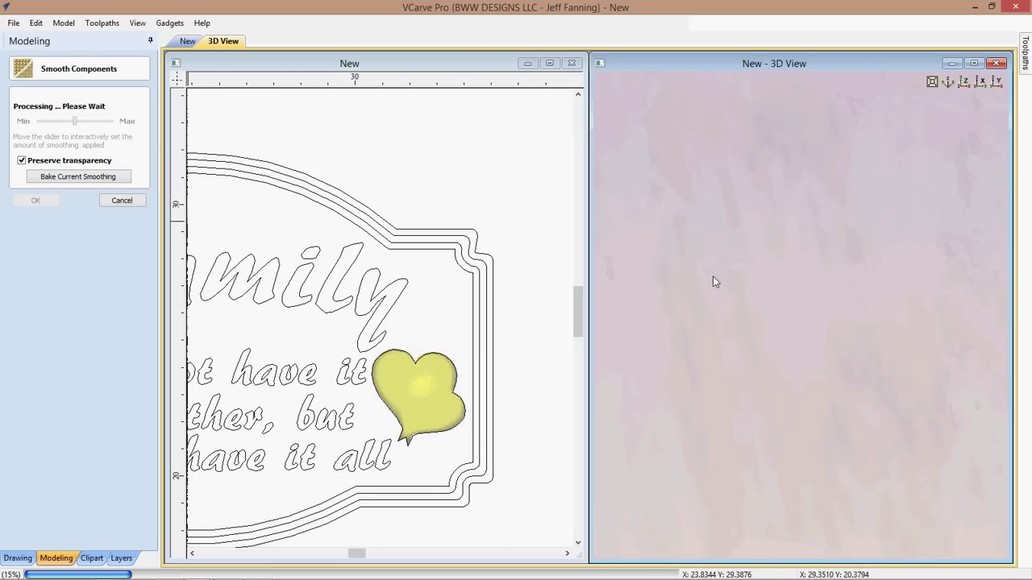
pyautogui.moveTo(725, 286); pyautogui.dragTo(156, 121)
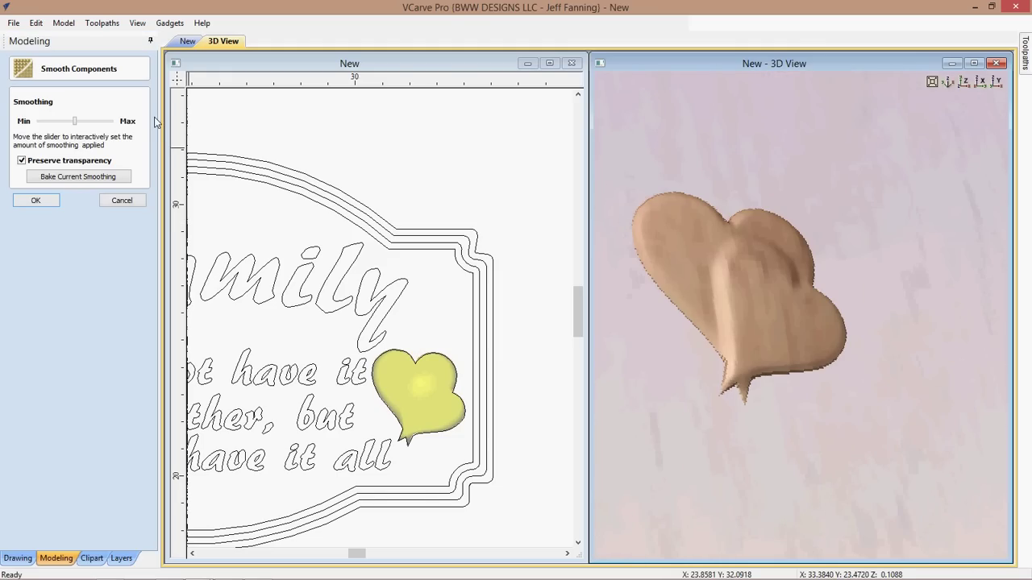
pyautogui.click(39, 121)
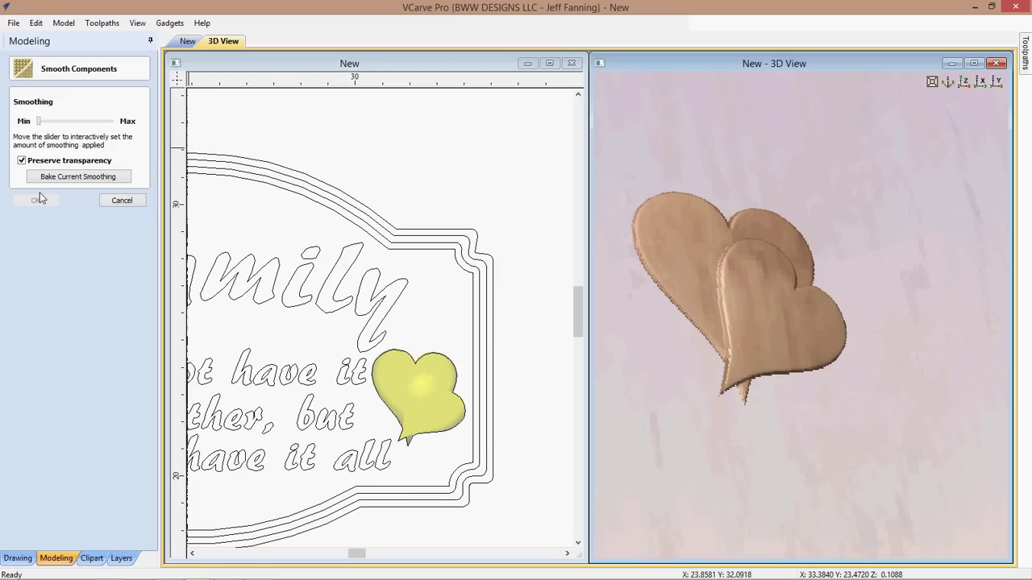
pyautogui.click(22, 162)
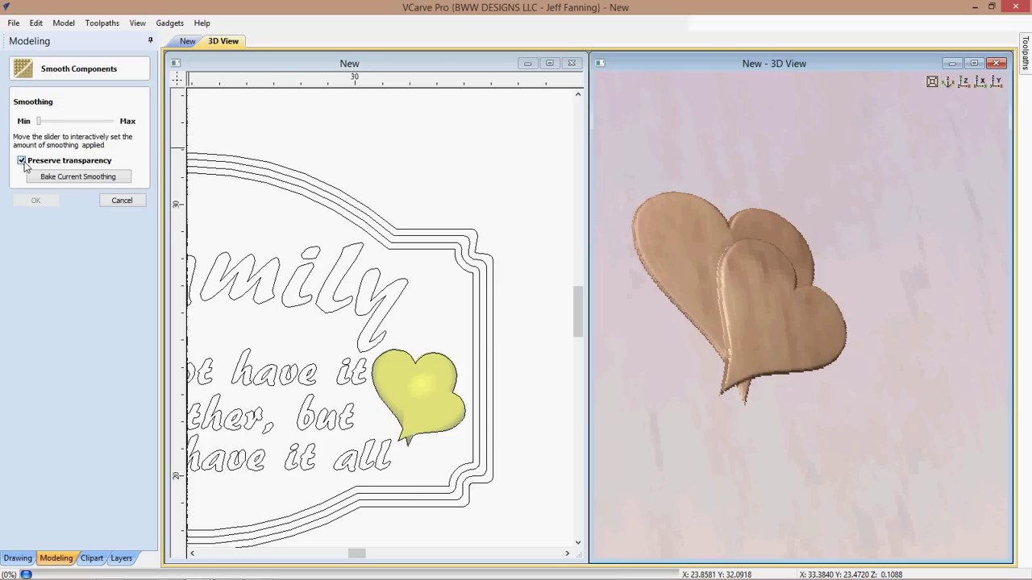
pyautogui.click(29, 179)
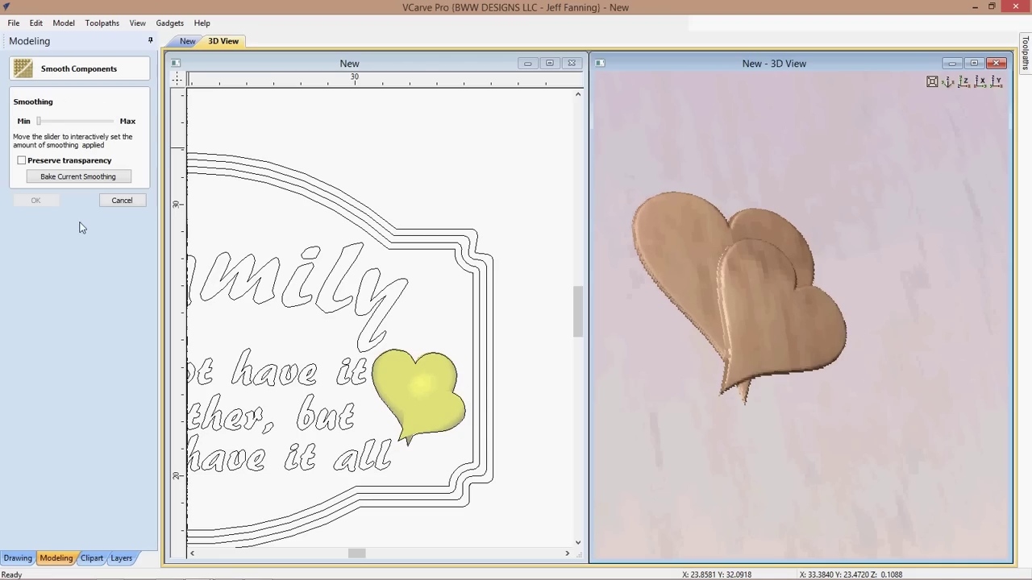
pyautogui.moveTo(822, 359); pyautogui.dragTo(836, 371)
pyautogui.scroll(3, 717, 416)
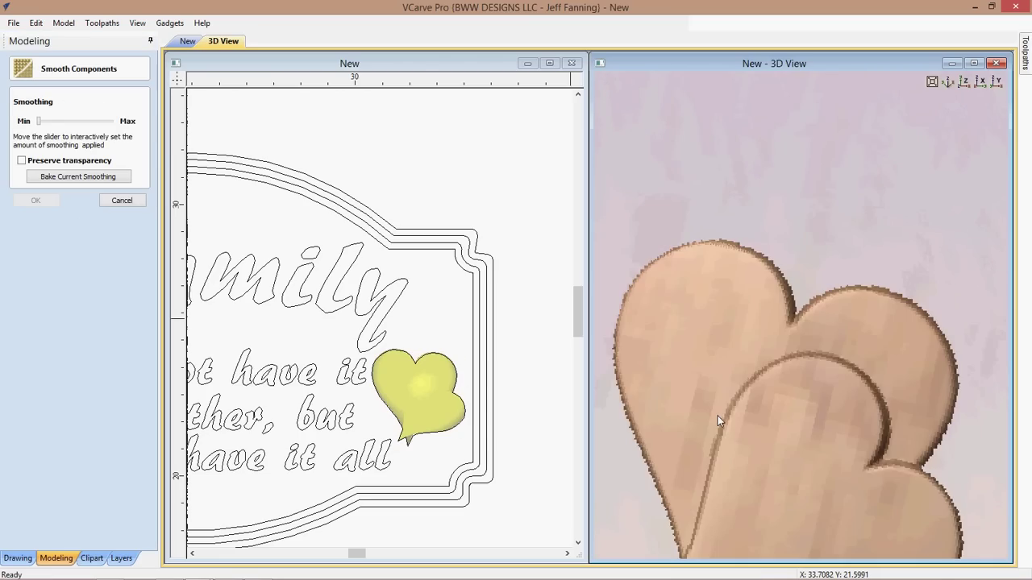
pyautogui.moveTo(717, 416); pyautogui.dragTo(735, 369)
pyautogui.scroll(-2, 735, 369)
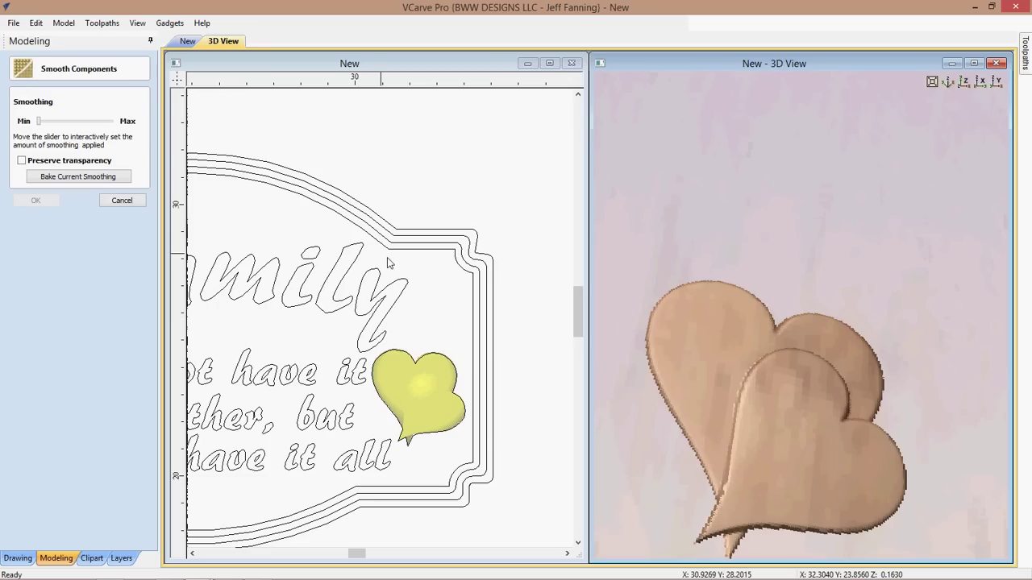
pyautogui.click(125, 202)
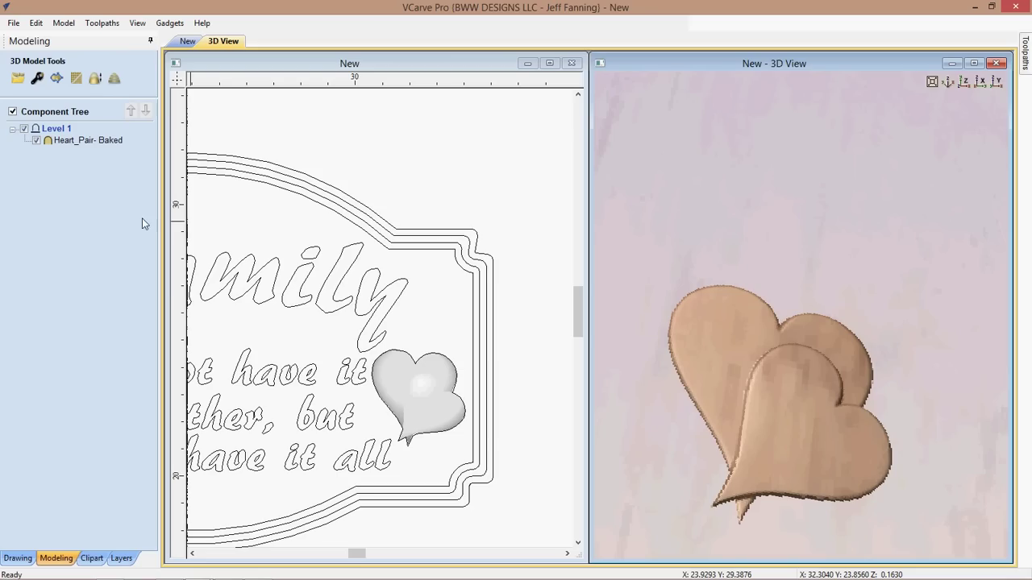
# - Review the Scale Model Height settings for the double-heart model and close them without changing the scale
pyautogui.click(95, 79)
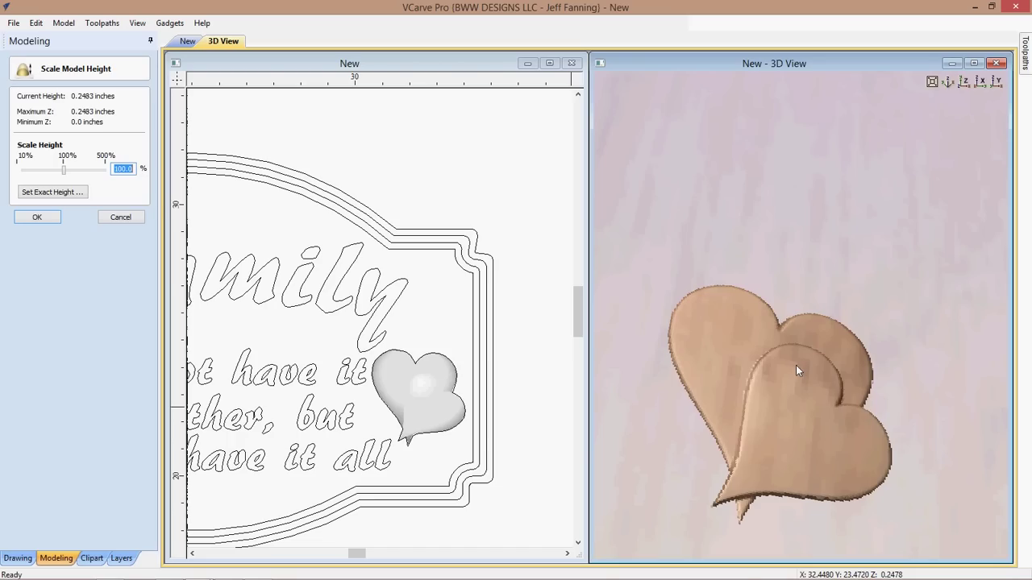
pyautogui.click(38, 217)
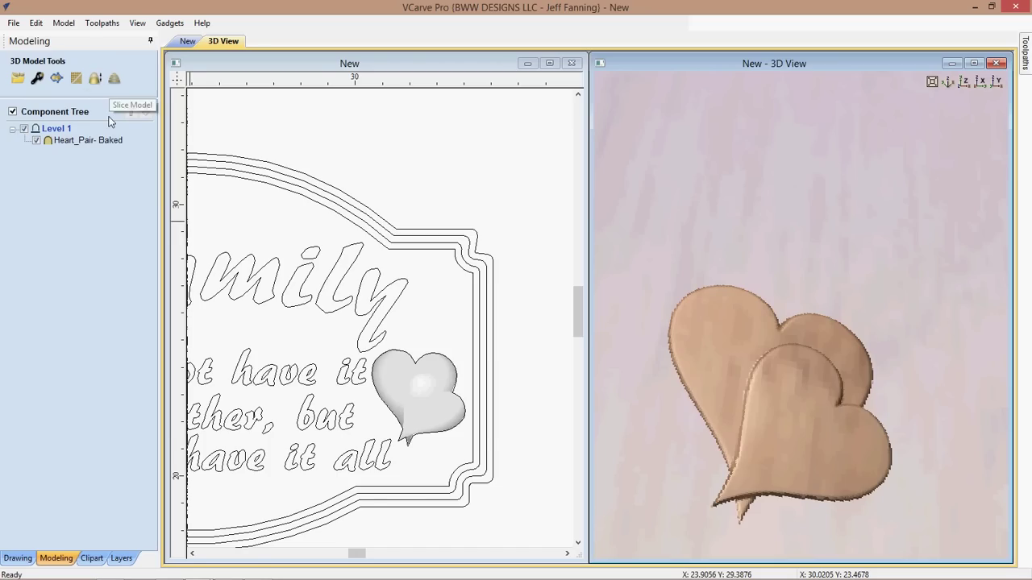
# - Review the toolpath material setup, including the material thickness and the model's position in the material
pyautogui.click(1025, 56)
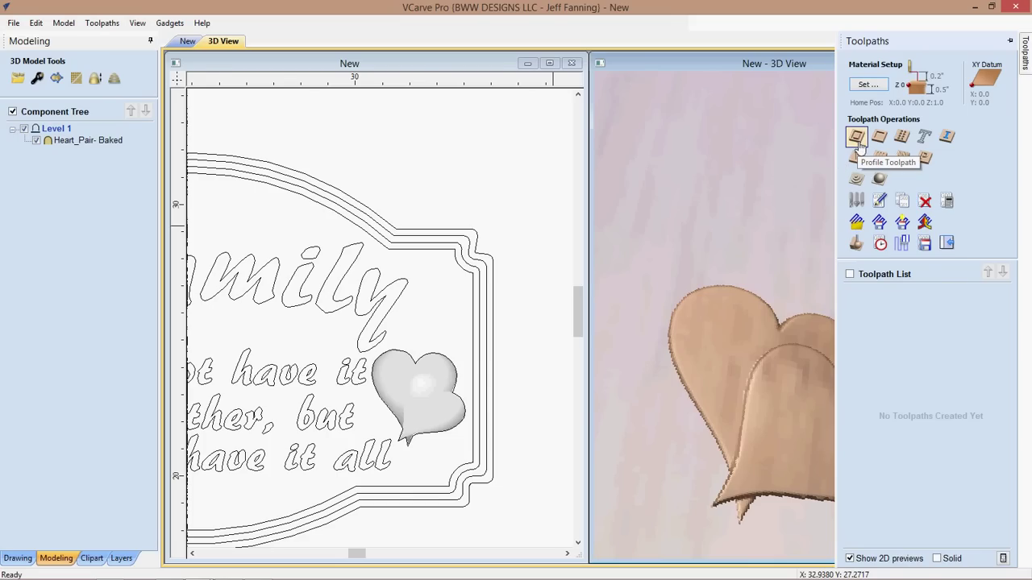
pyautogui.click(856, 138)
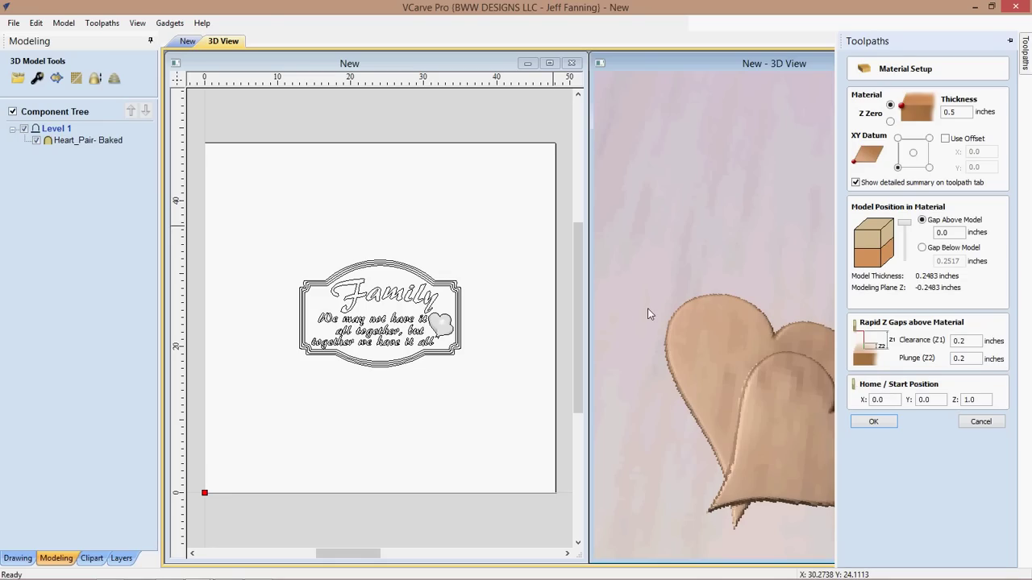
pyautogui.click(959, 114)
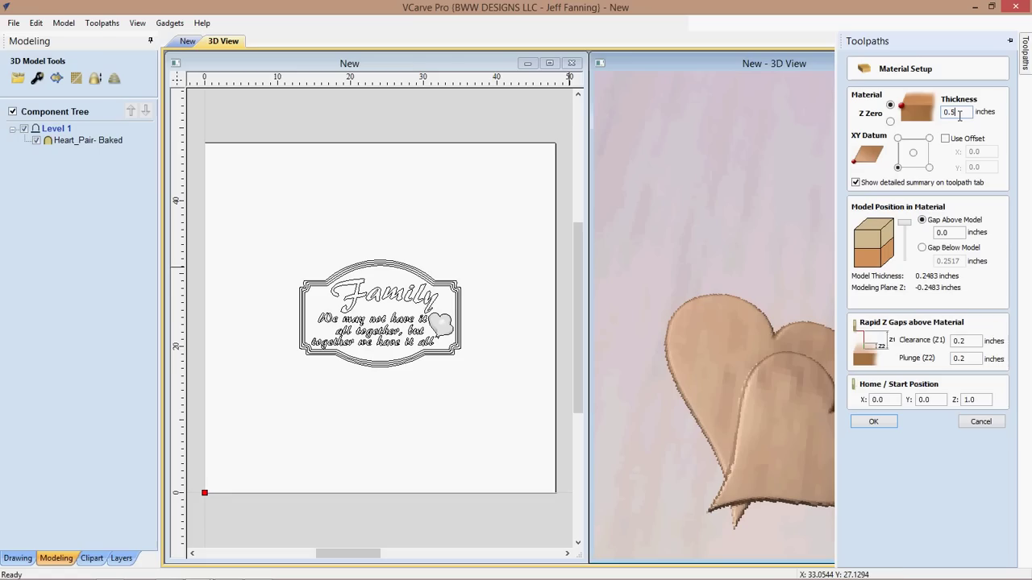
pyautogui.click(974, 421)
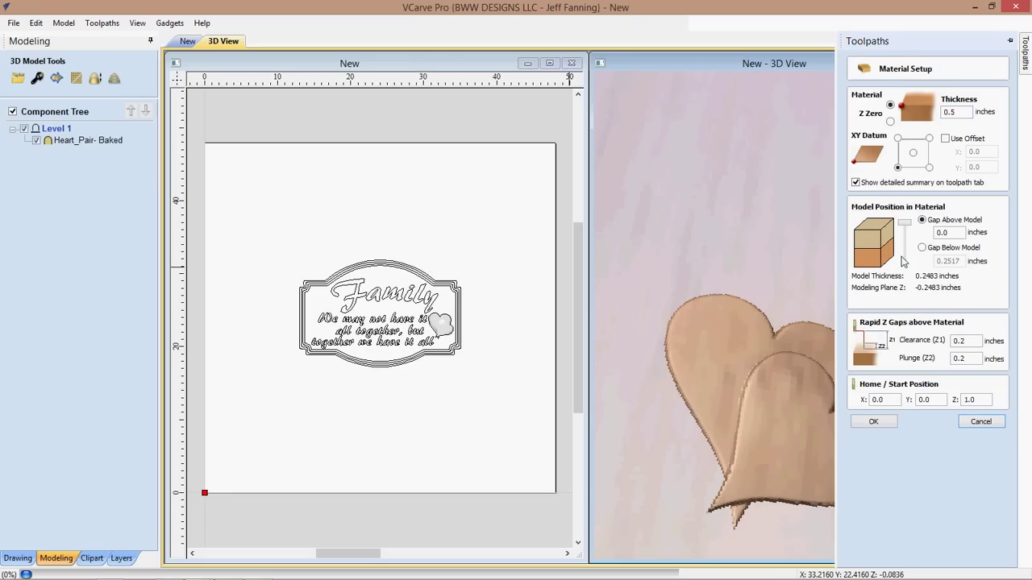
pyautogui.click(909, 231)
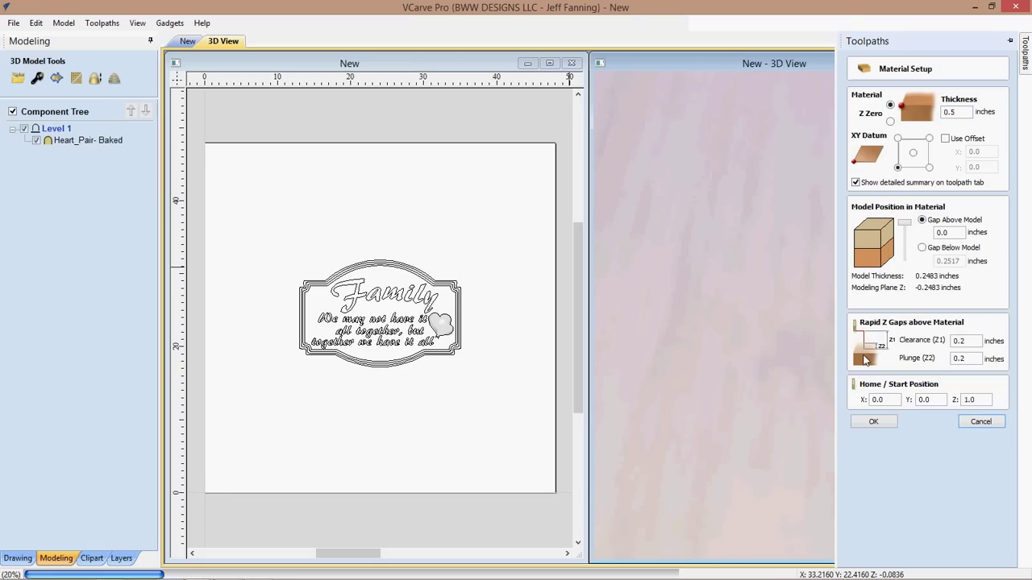
pyautogui.click(875, 420)
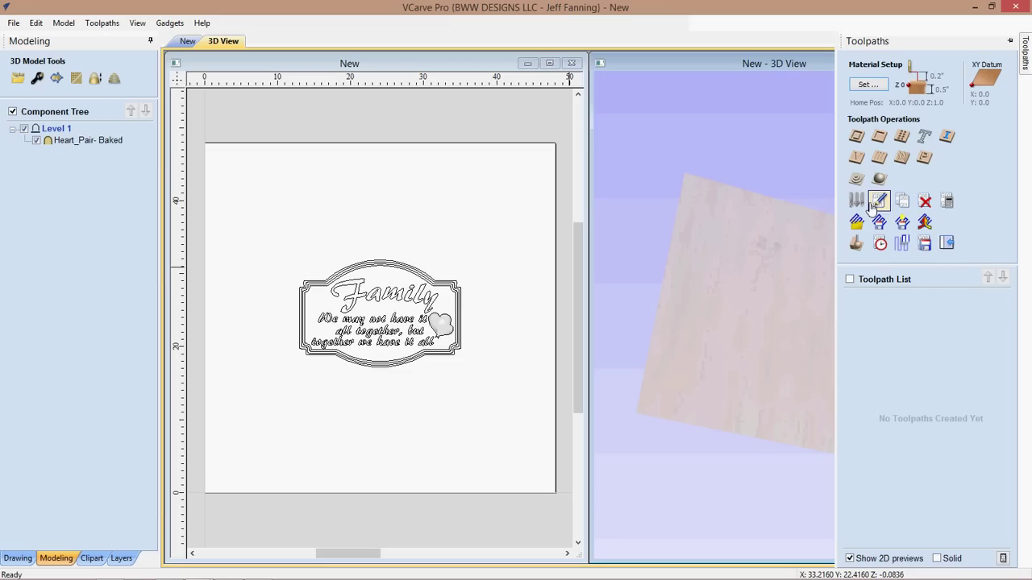
# - Set the gap above the model to 0.03 inches in the material setup
pyautogui.click(863, 84)
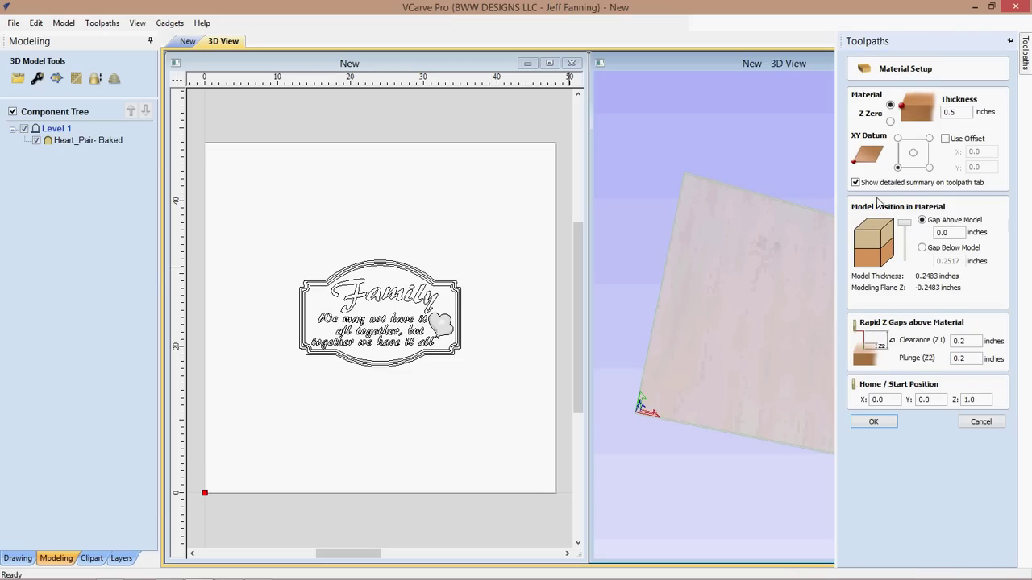
pyautogui.click(944, 232)
pyautogui.write('3')
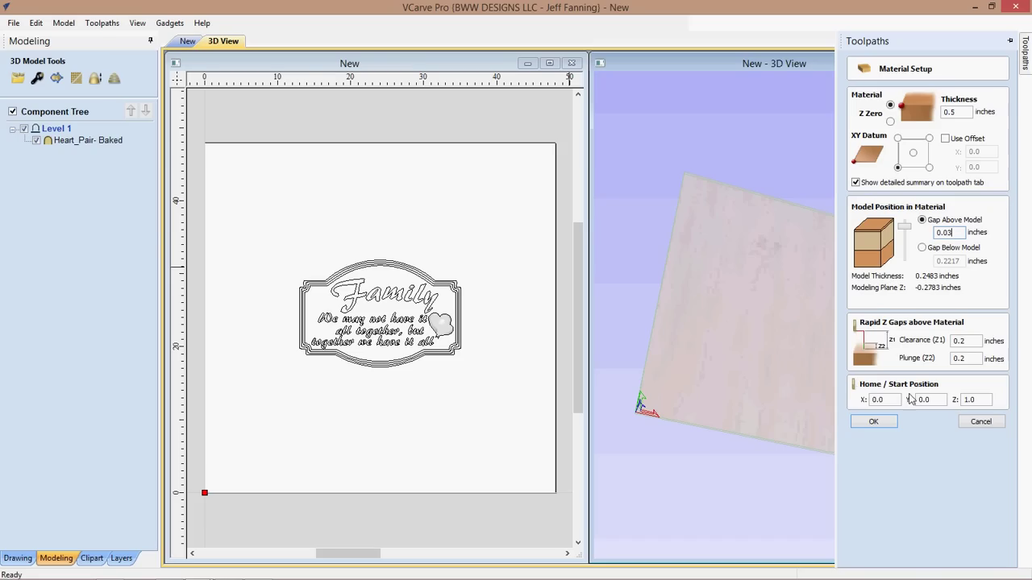
pyautogui.click(878, 422)
pyautogui.click(873, 423)
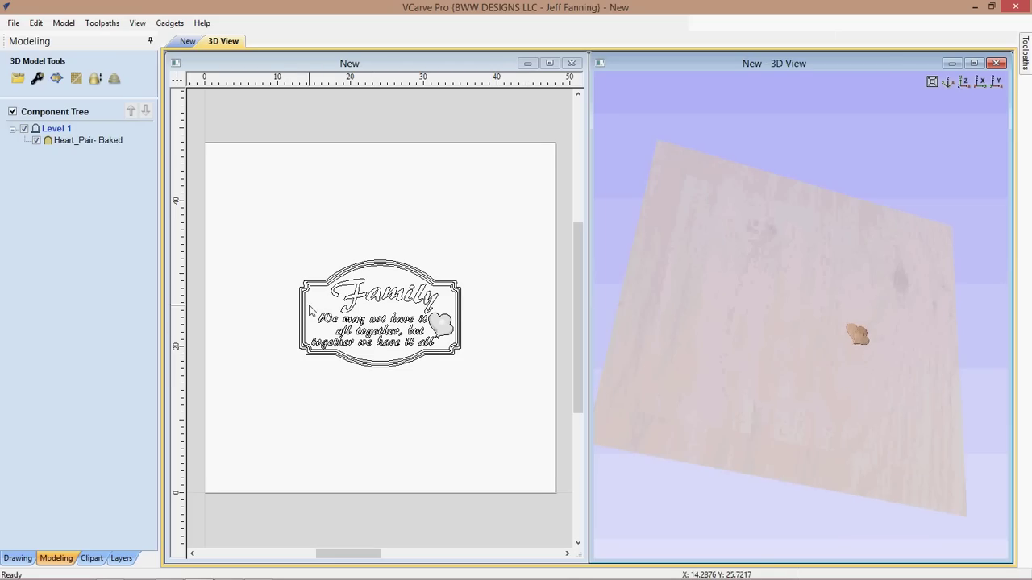
# - Maximize the 2D design view and select the innermost border together with the boundary vector around the double-heart model
pyautogui.click(217, 248)
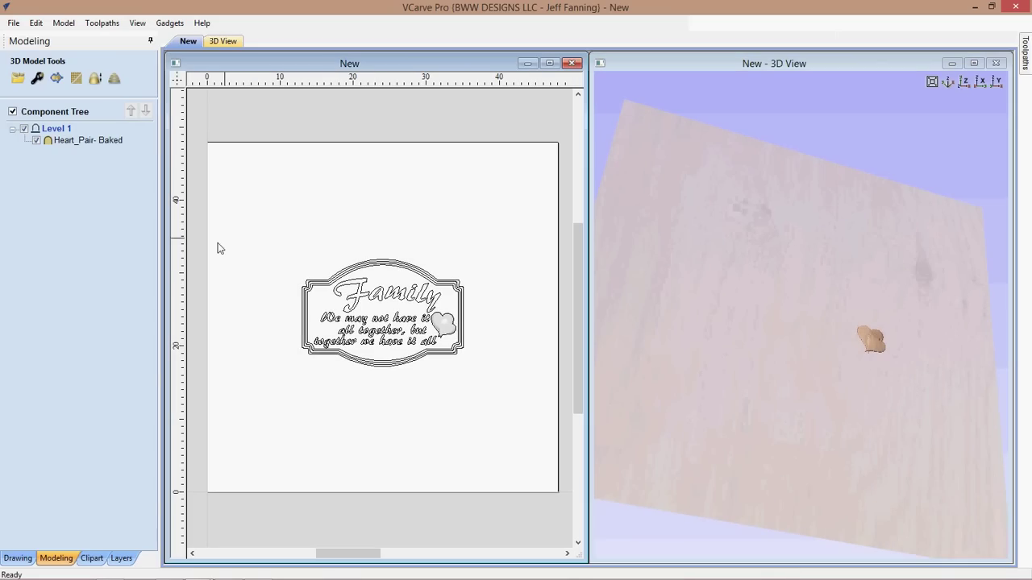
pyautogui.click(549, 63)
pyautogui.moveTo(319, 393); pyautogui.dragTo(429, 352, button='middle')
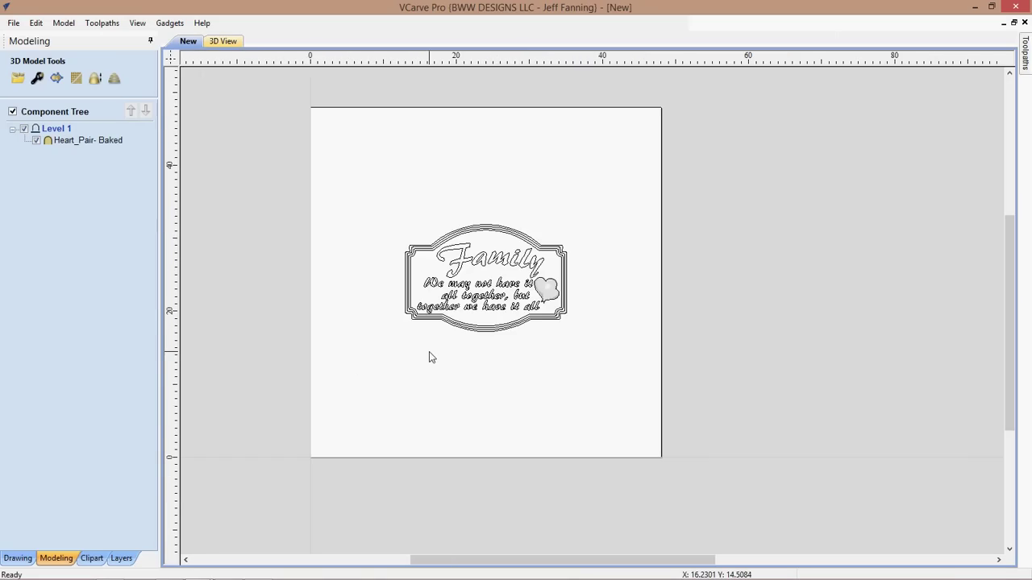
pyautogui.scroll(3, 429, 352)
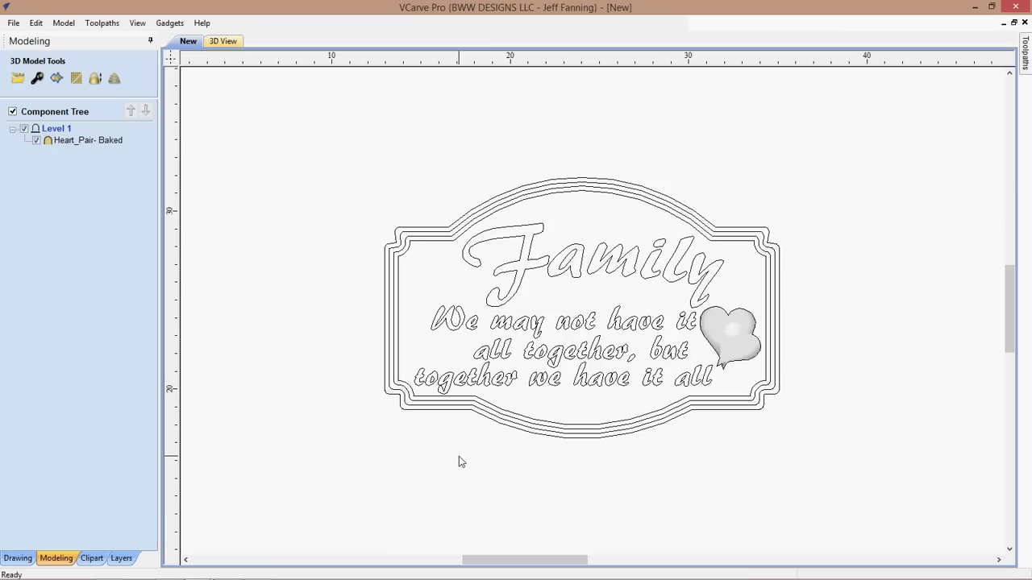
pyautogui.click(396, 305)
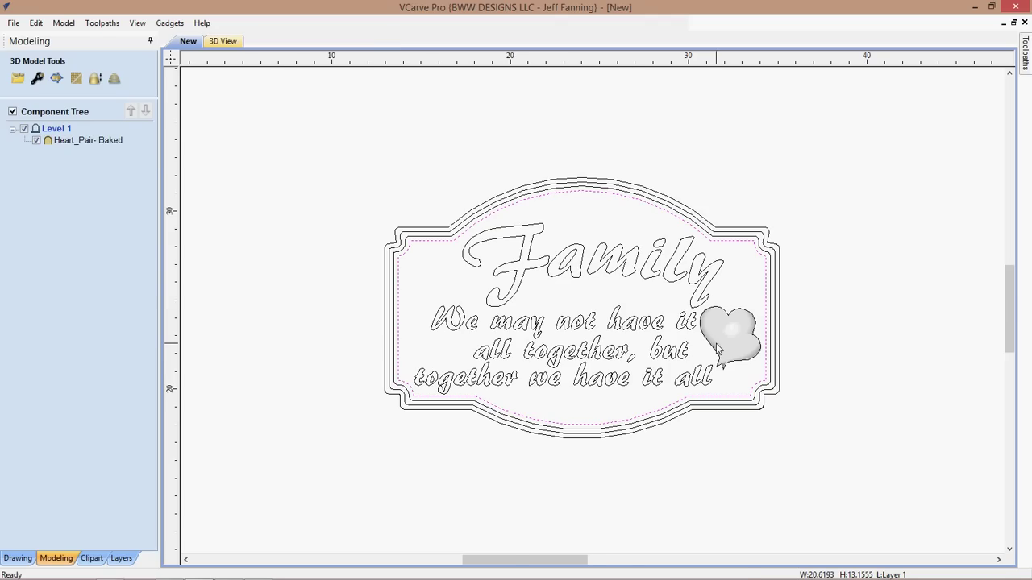
pyautogui.scroll(3, 717, 348)
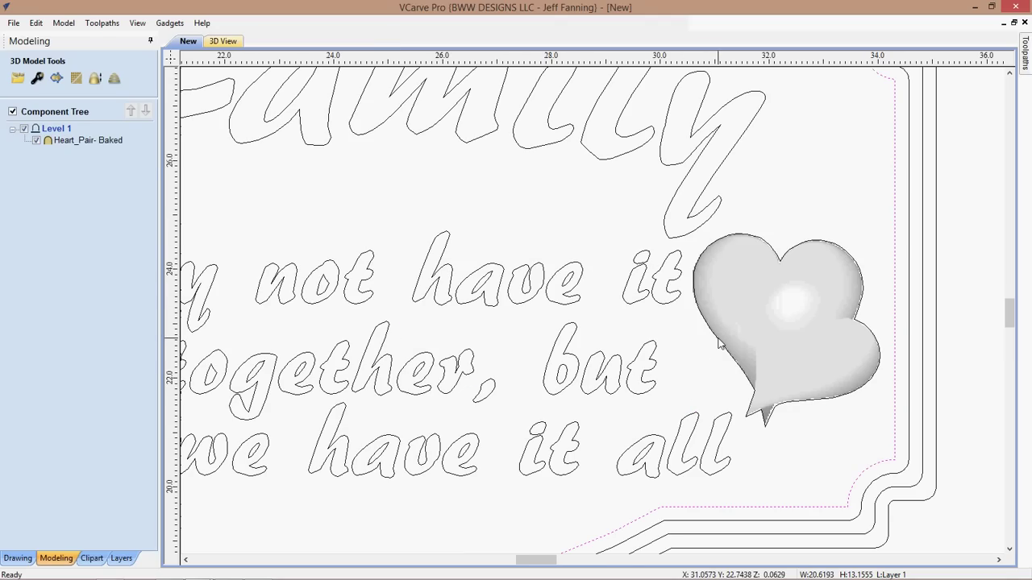
pyautogui.click(720, 345)
pyautogui.scroll(3, 720, 345)
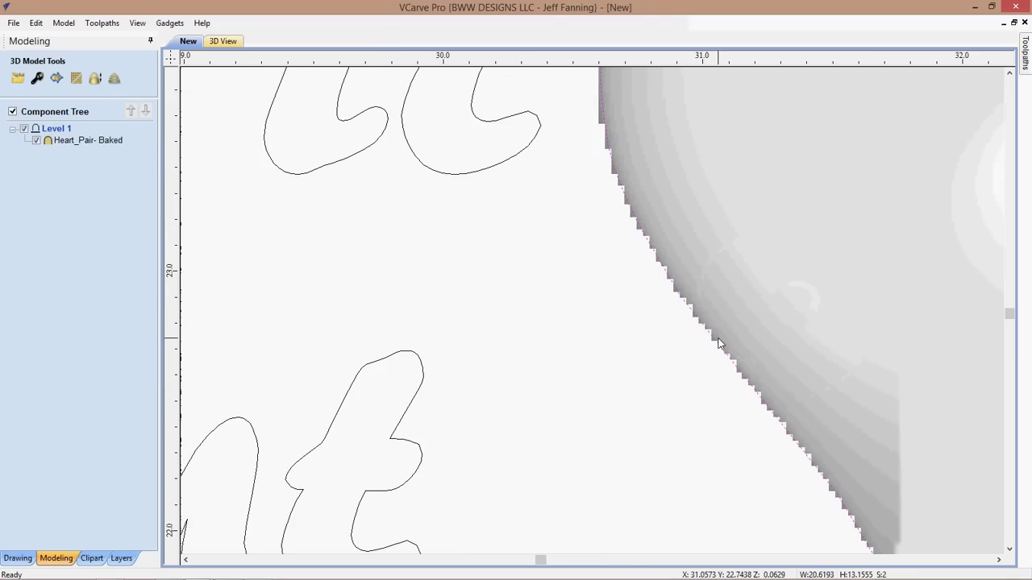
pyautogui.scroll(-3, 720, 344)
pyautogui.scroll(-3, 703, 344)
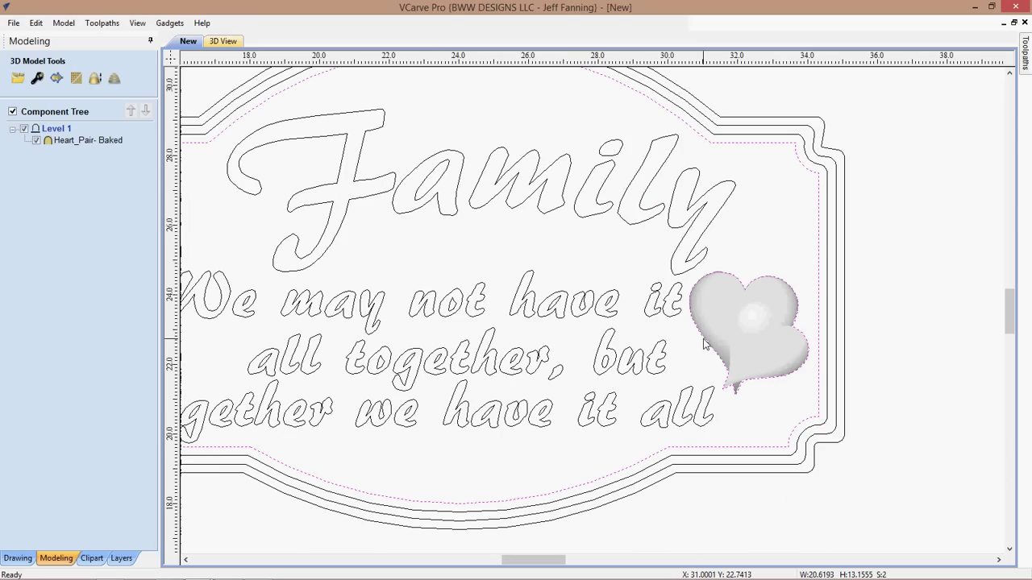
pyautogui.click(1025, 50)
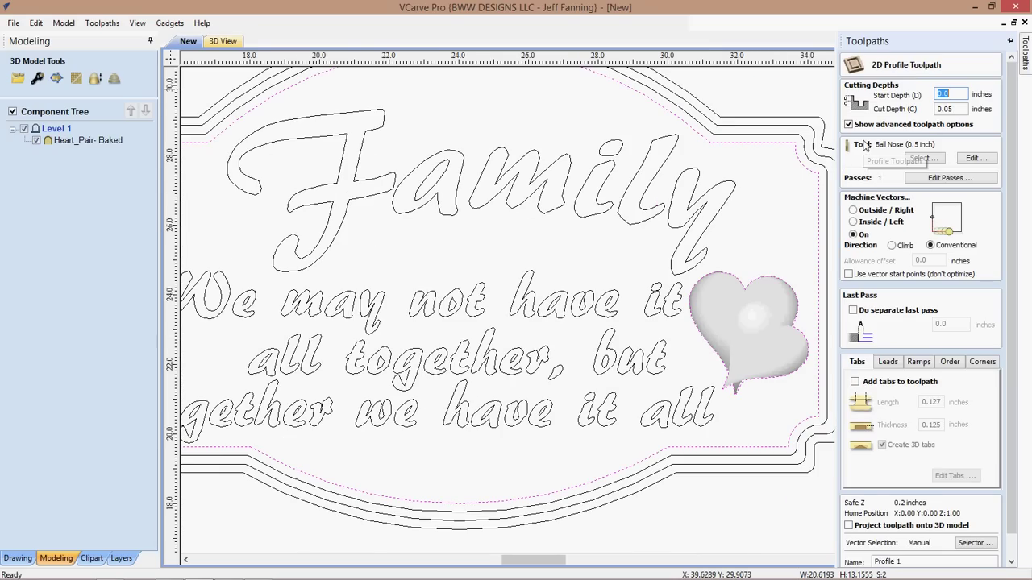
pyautogui.click(955, 109)
pyautogui.press('BackSpace')
pyautogui.press('BackSpace')
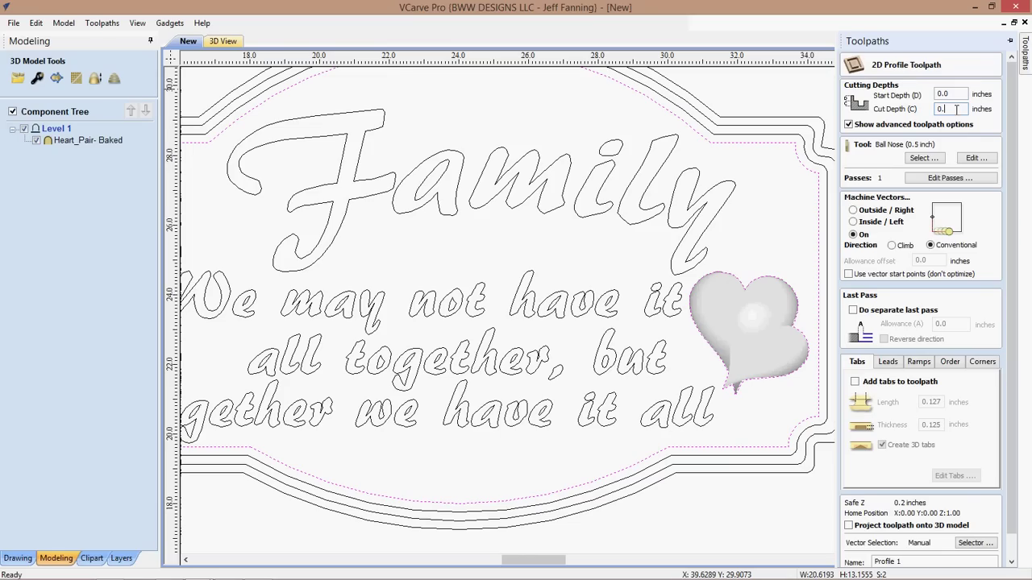
pyautogui.write('225')
pyautogui.click(914, 162)
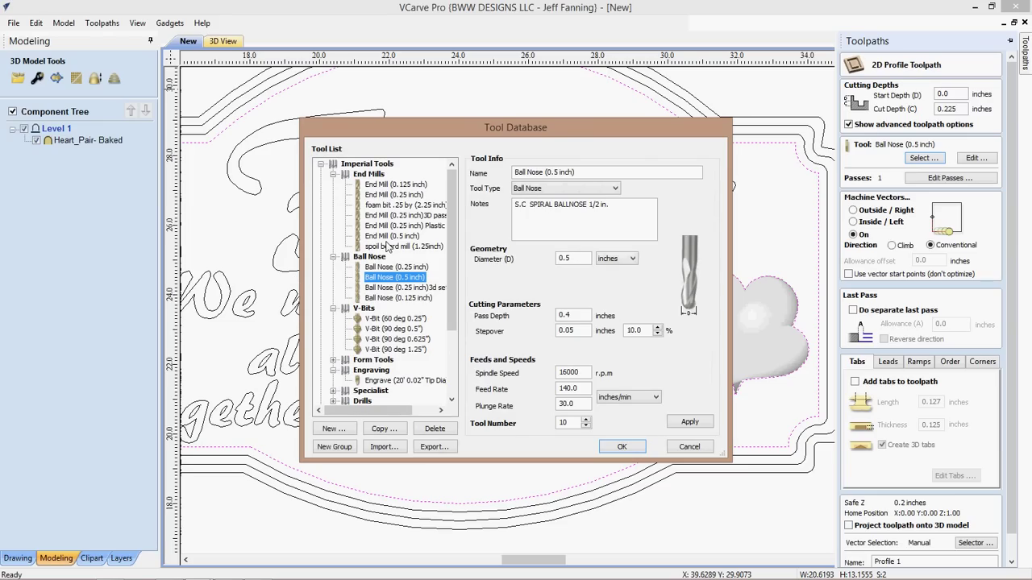
pyautogui.click(392, 195)
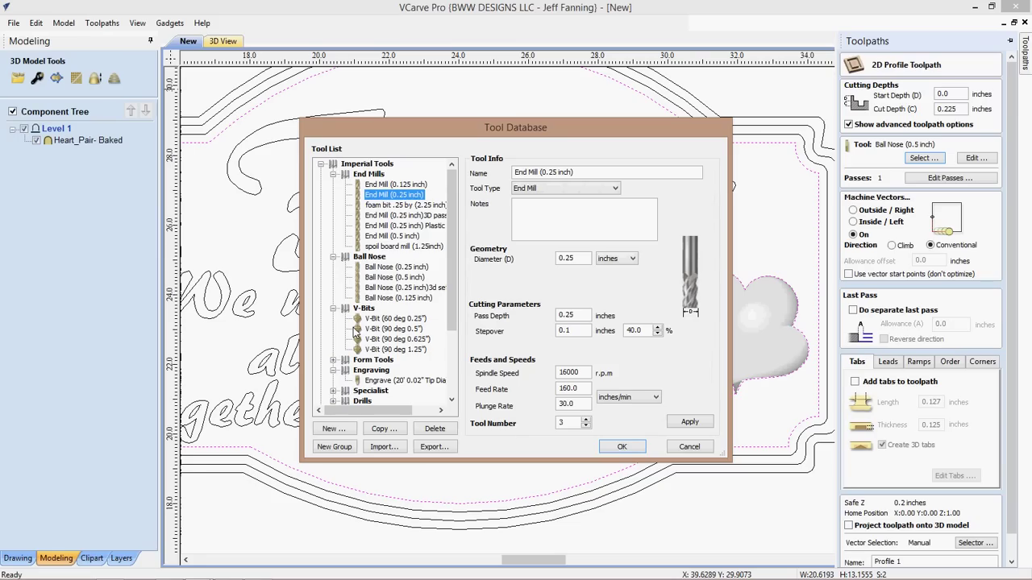
pyautogui.click(615, 448)
pyautogui.click(702, 447)
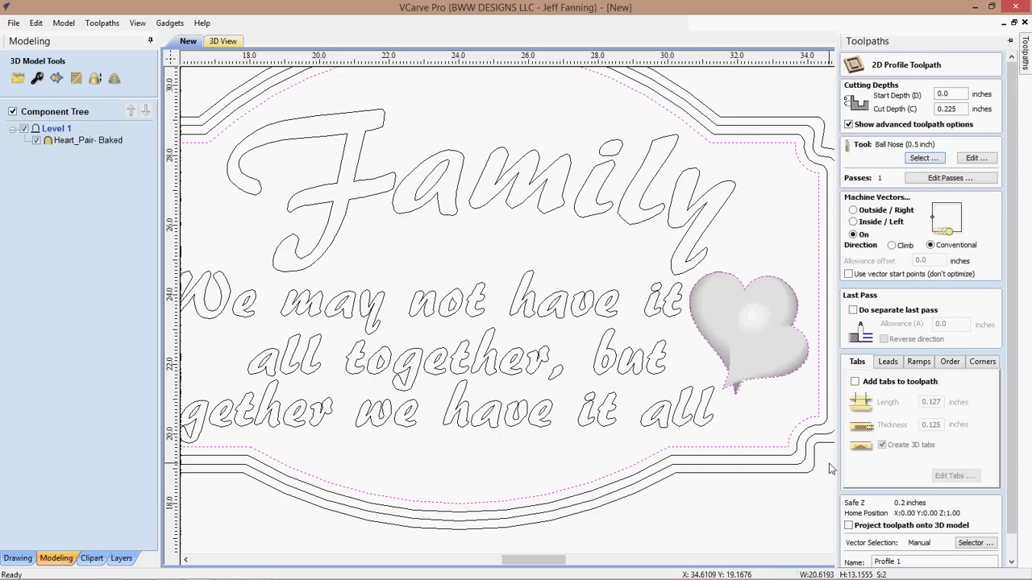
pyautogui.scroll(-2, 976, 419)
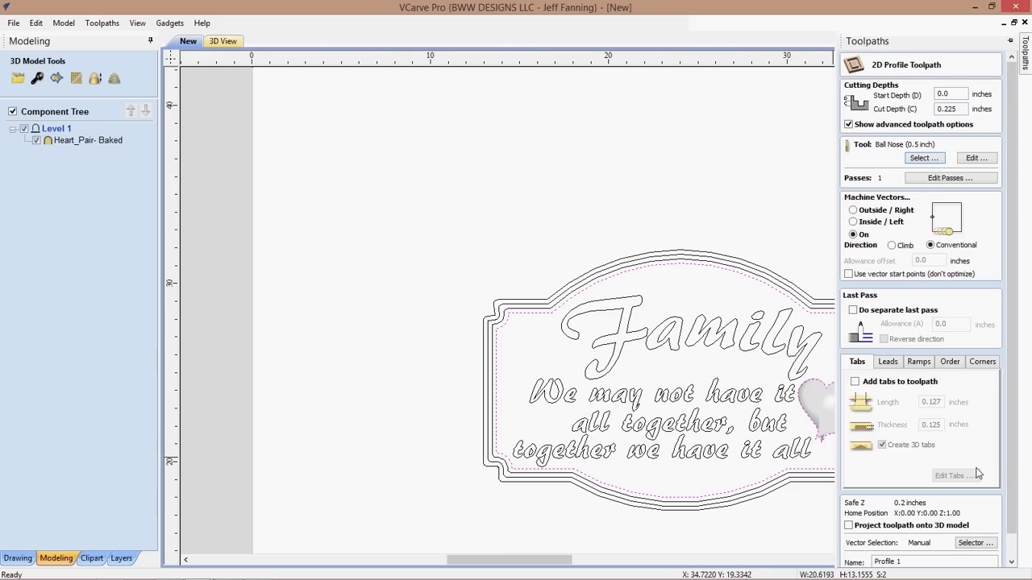
pyautogui.moveTo(1015, 472); pyautogui.dragTo(1014, 449)
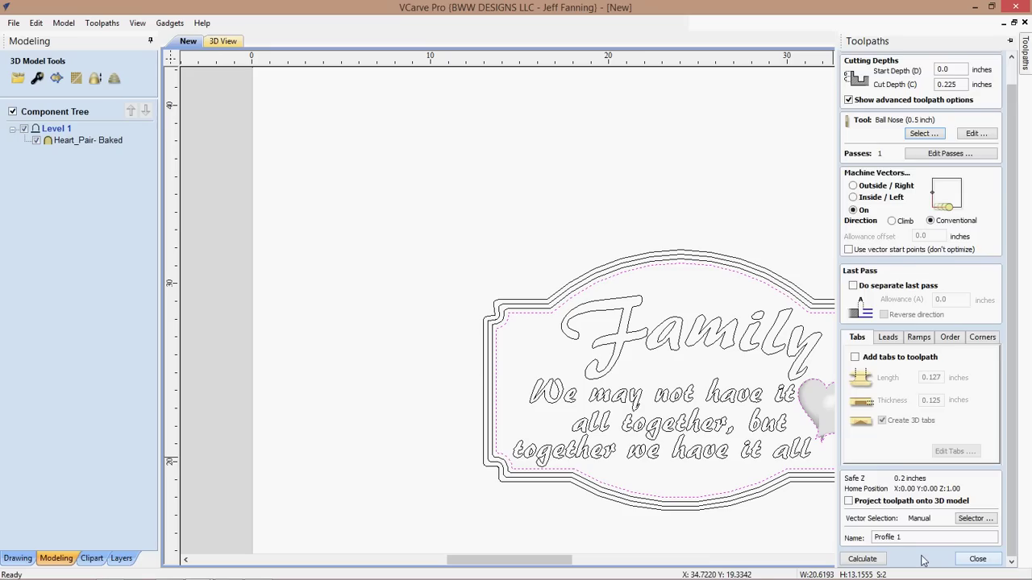
pyautogui.click(977, 558)
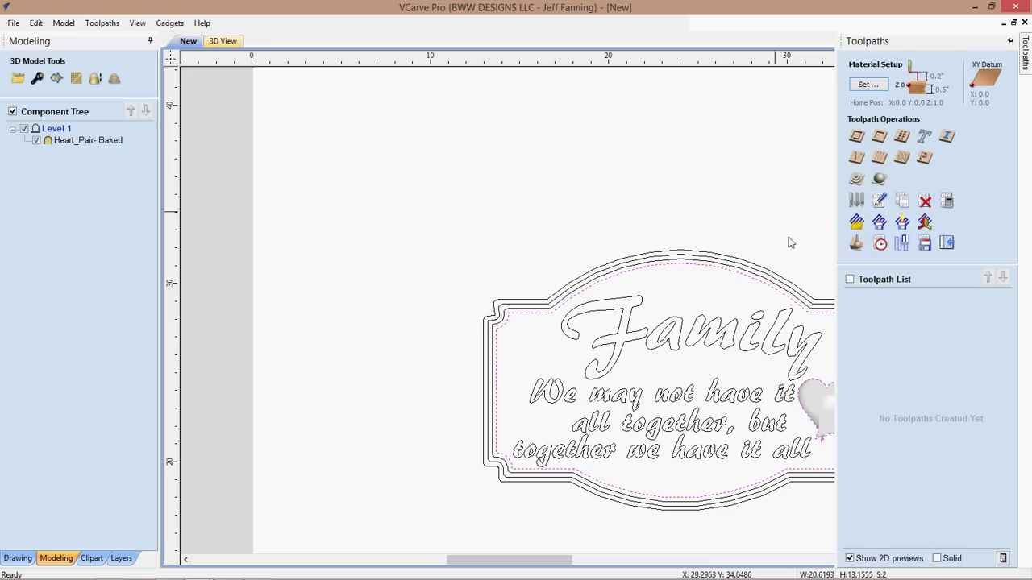
# - Start a pocket toolpath for the innermost border and heart boundary, using the End Mill (0.25 inch) as the main tool
pyautogui.click(879, 139)
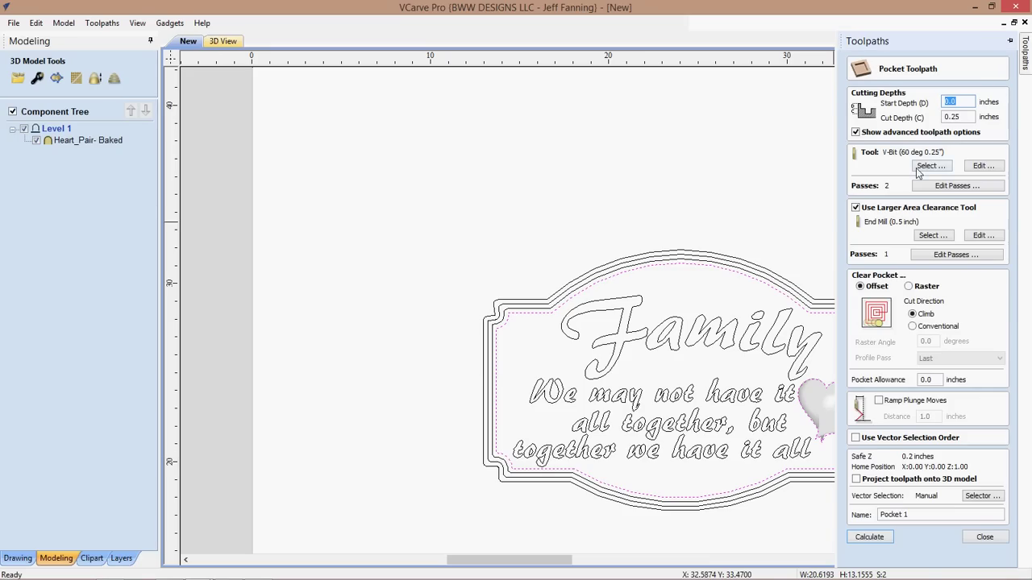
pyautogui.click(918, 168)
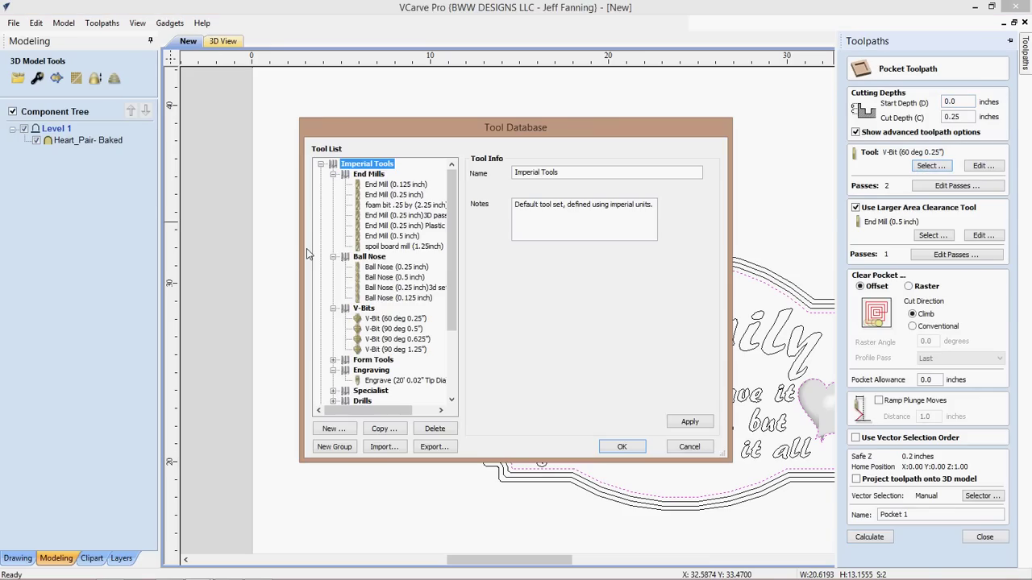
pyautogui.click(393, 195)
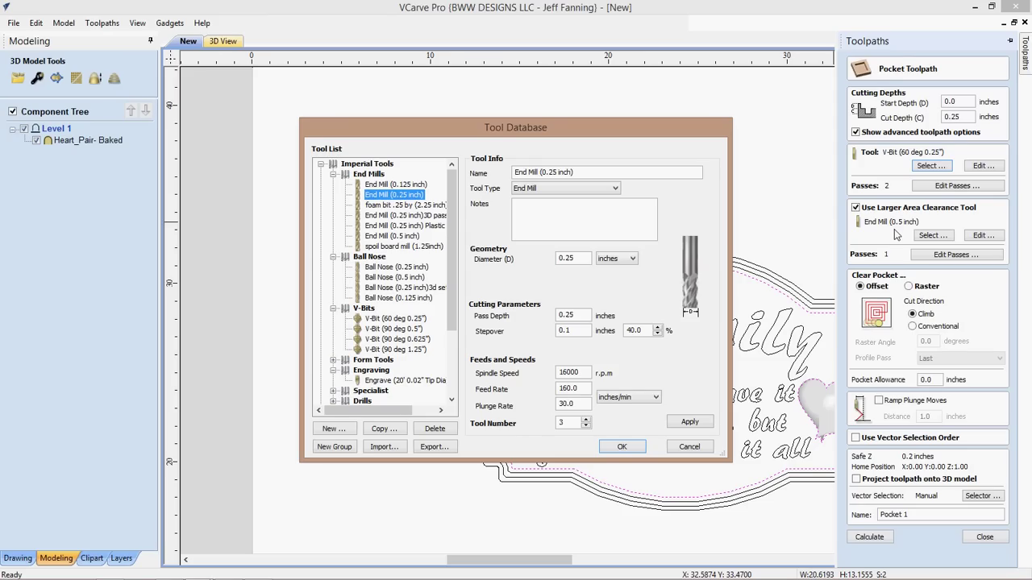
pyautogui.click(626, 448)
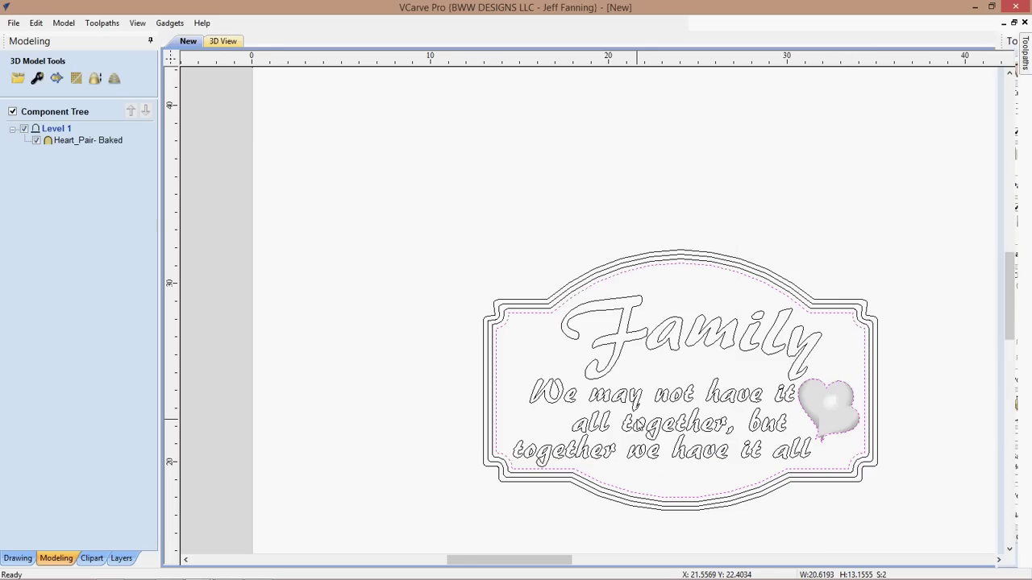
pyautogui.moveTo(1024, 71)
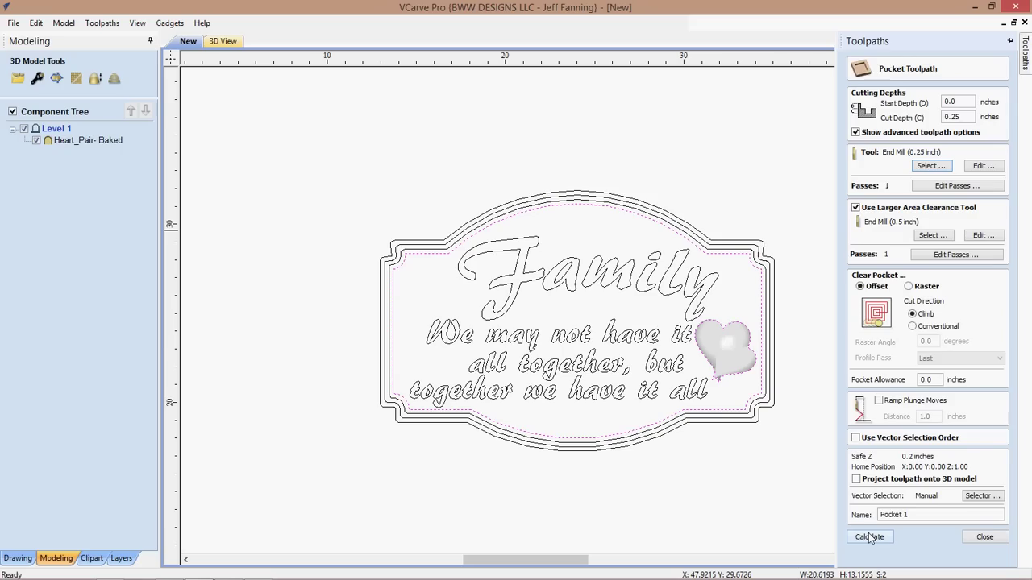
# - Name the pocket toolpath "Pocket inside sign" and calculate it
pyautogui.click(930, 518)
pyautogui.press('BackSpace')
pyautogui.press('BackSpace')
pyautogui.write('inside s')
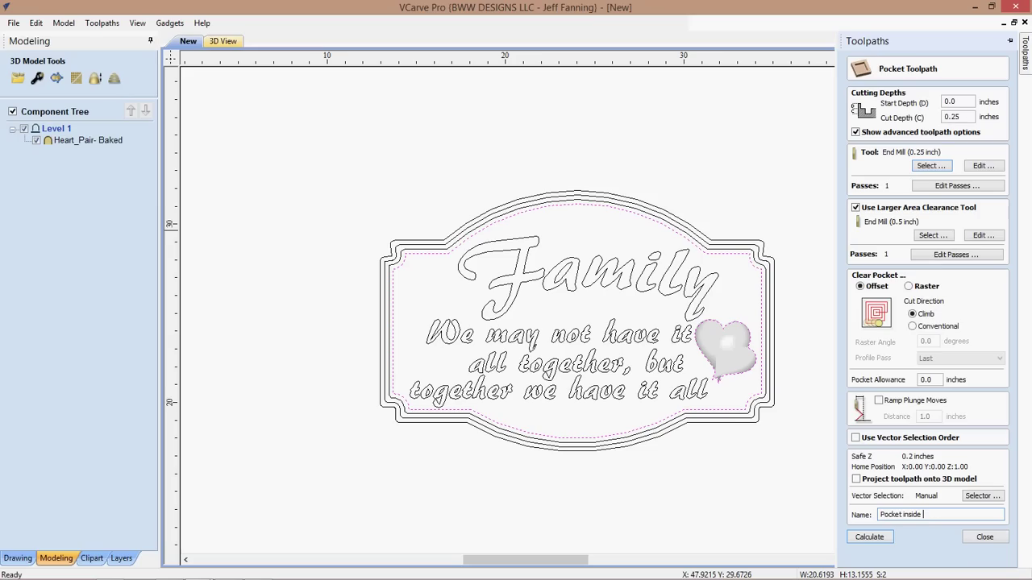
pyautogui.write('ign')
pyautogui.click(869, 537)
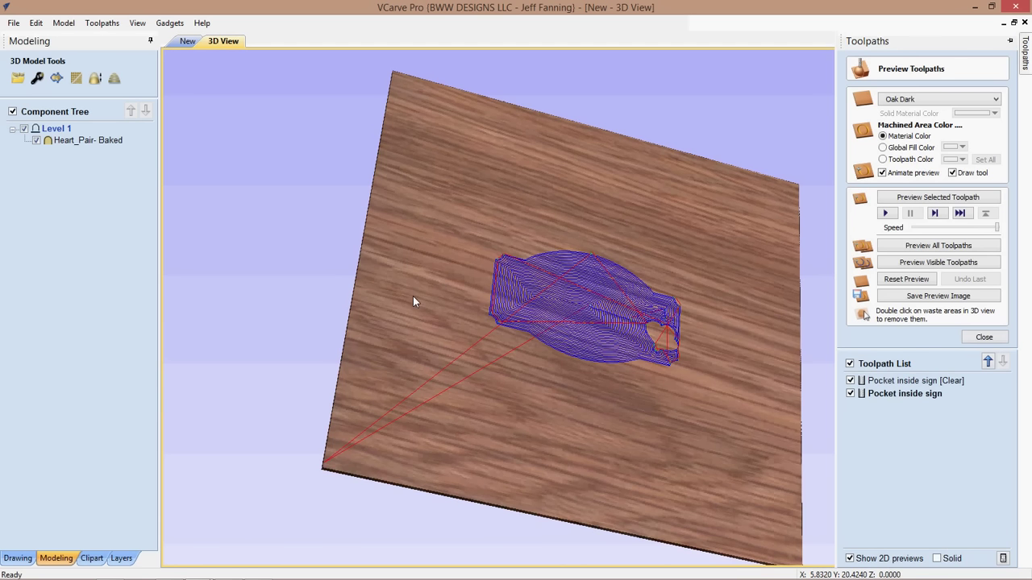
# - Preview the visible pocket toolpaths on the material and inspect the recessed sign area and heart outline in 3D
pyautogui.moveTo(413, 296); pyautogui.dragTo(563, 363)
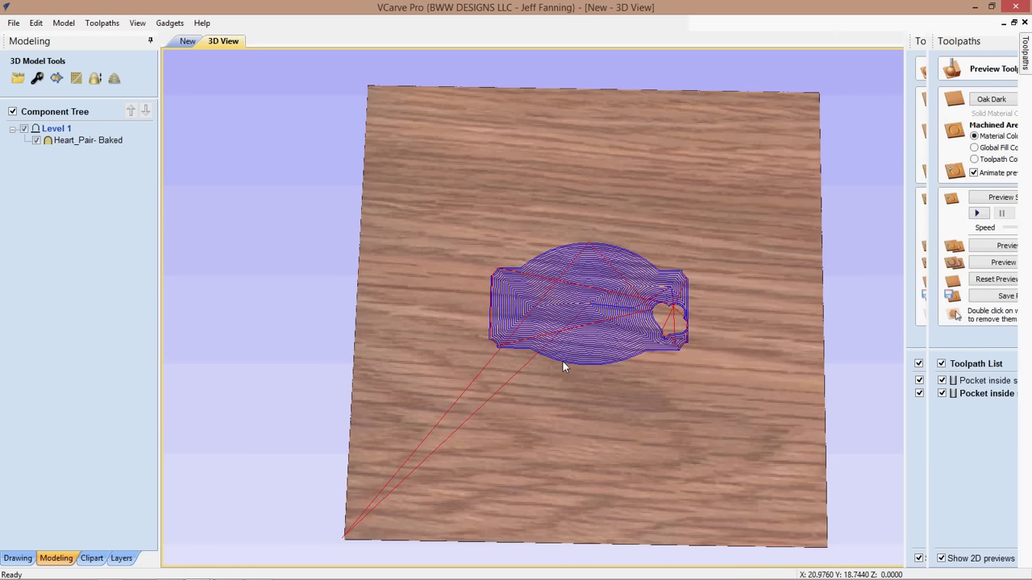
pyautogui.moveTo(562, 363); pyautogui.dragTo(499, 406, button='middle')
pyautogui.scroll(3, 485, 438)
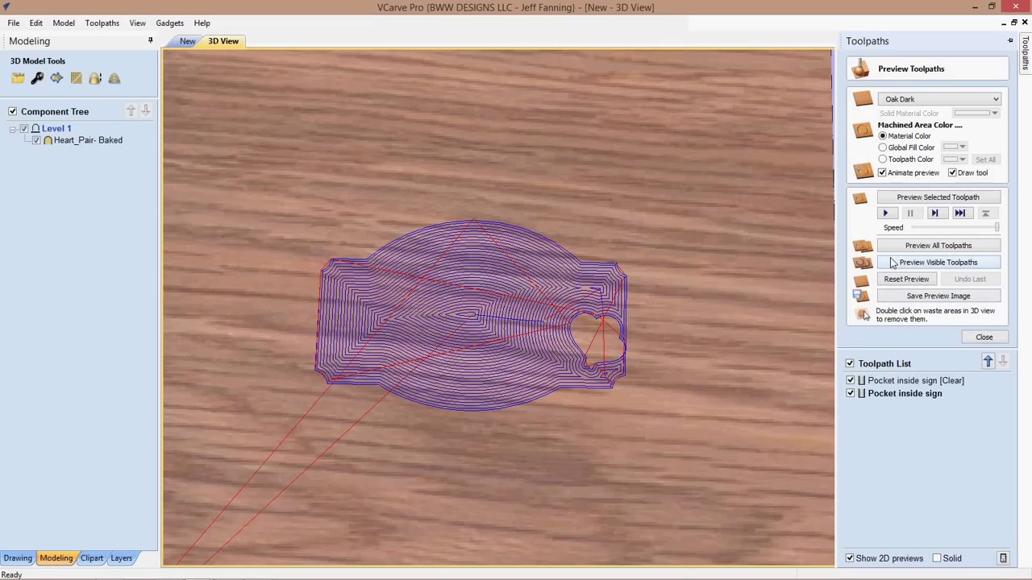
pyautogui.click(914, 266)
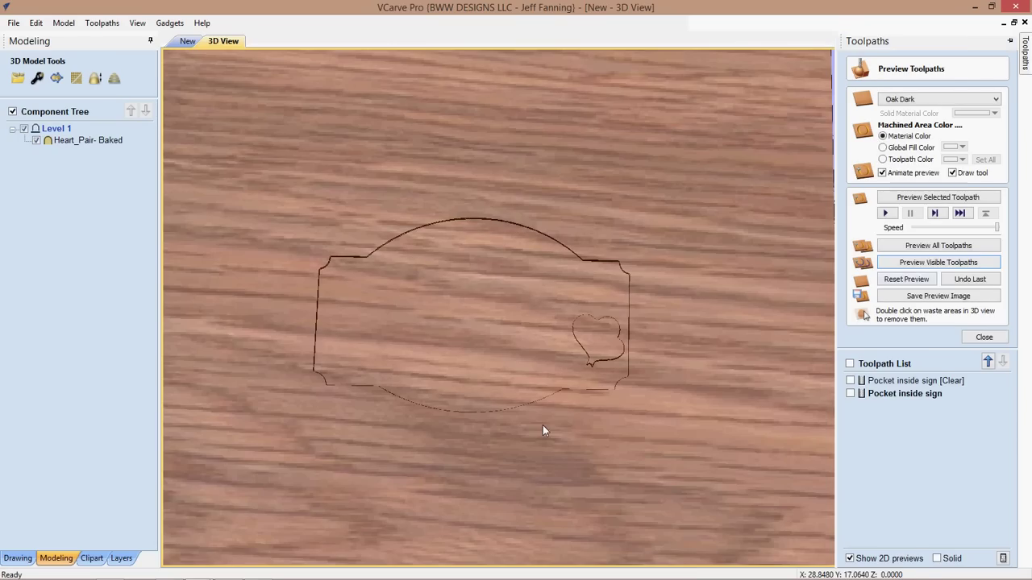
pyautogui.moveTo(543, 430); pyautogui.dragTo(570, 387)
pyautogui.scroll(2, 603, 396)
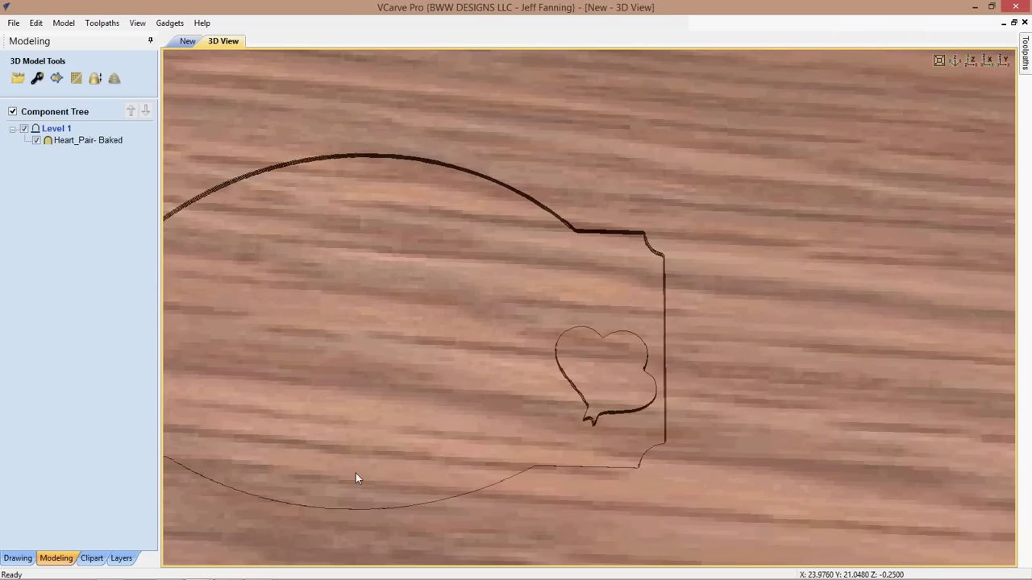
pyautogui.moveTo(355, 478); pyautogui.dragTo(359, 343)
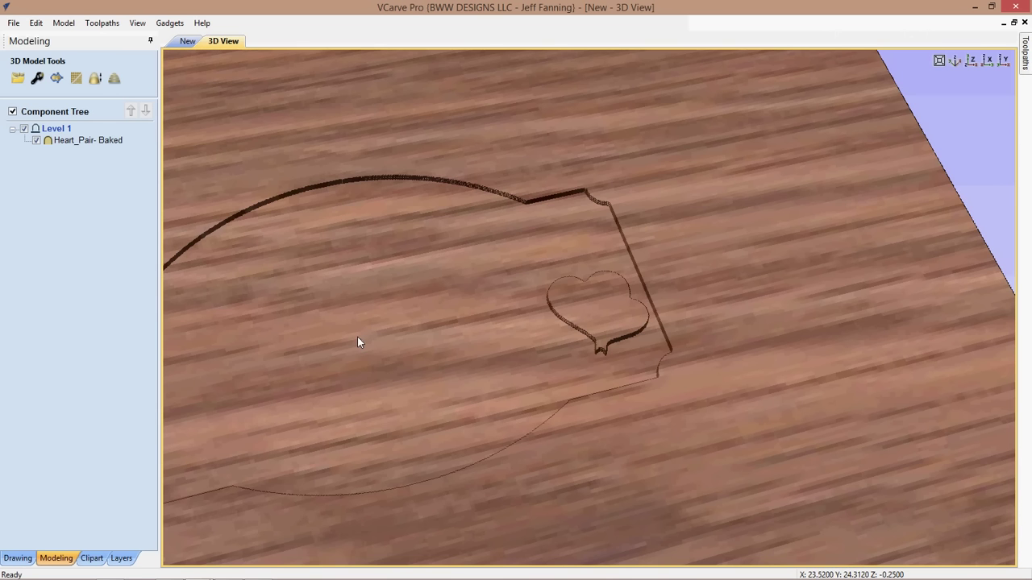
# - Return to the 2D design with the drawing tools shown and clear the selection of the border and heart vectors
pyautogui.click(187, 41)
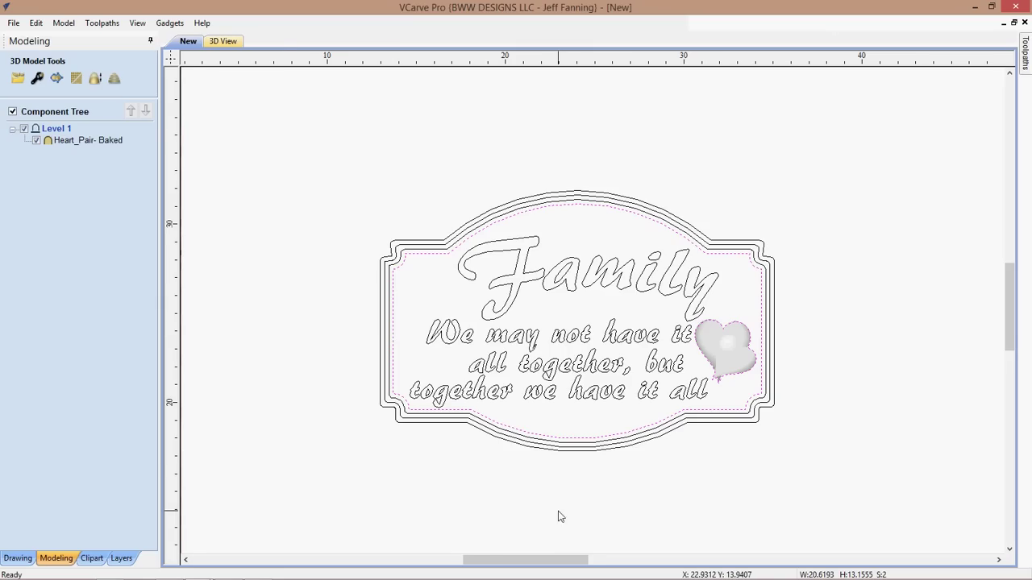
pyautogui.moveTo(611, 448); pyautogui.dragTo(569, 433, button='middle')
pyautogui.scroll(2, 569, 433)
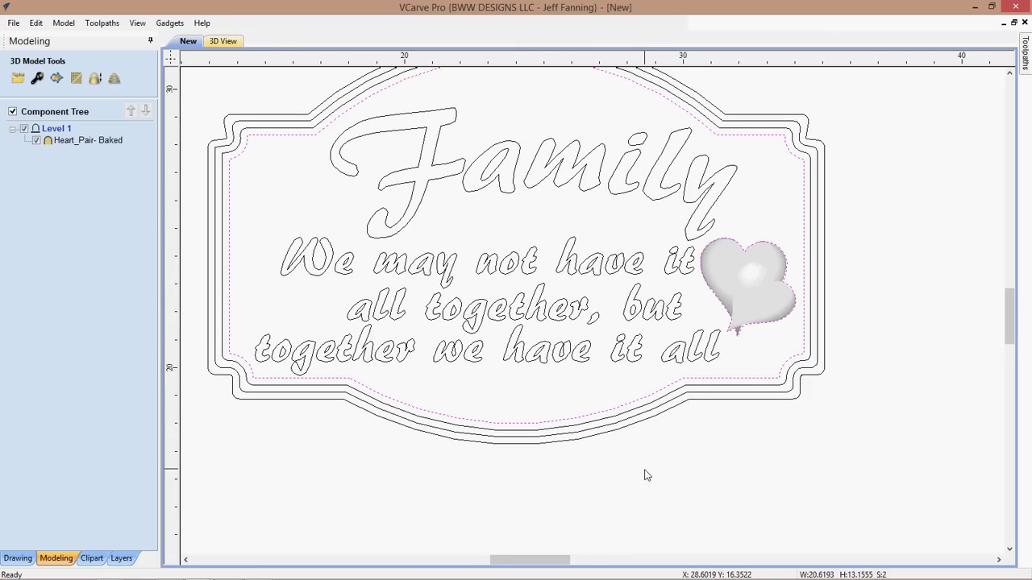
pyautogui.moveTo(637, 460); pyautogui.dragTo(635, 462, button='middle')
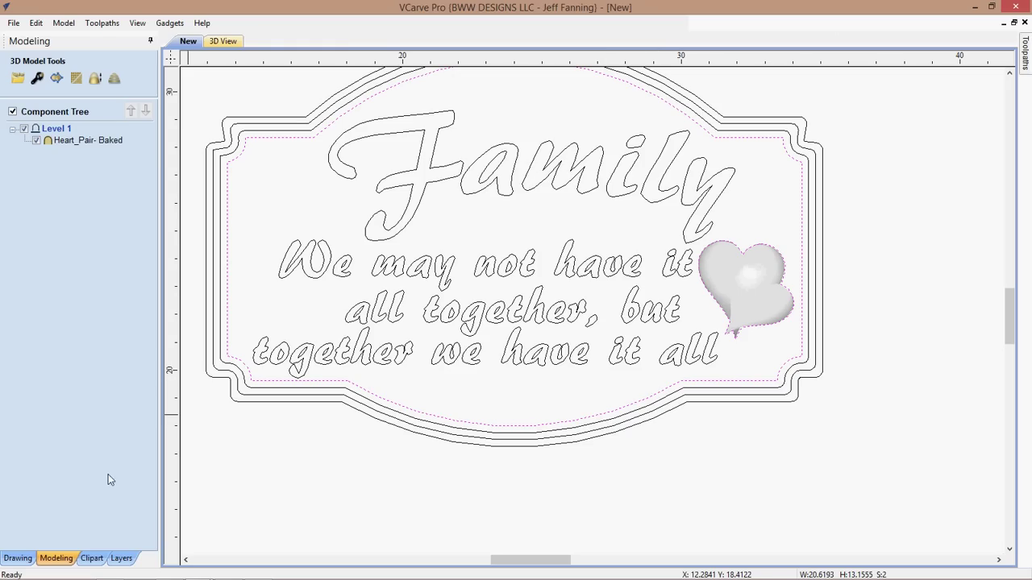
pyautogui.click(18, 558)
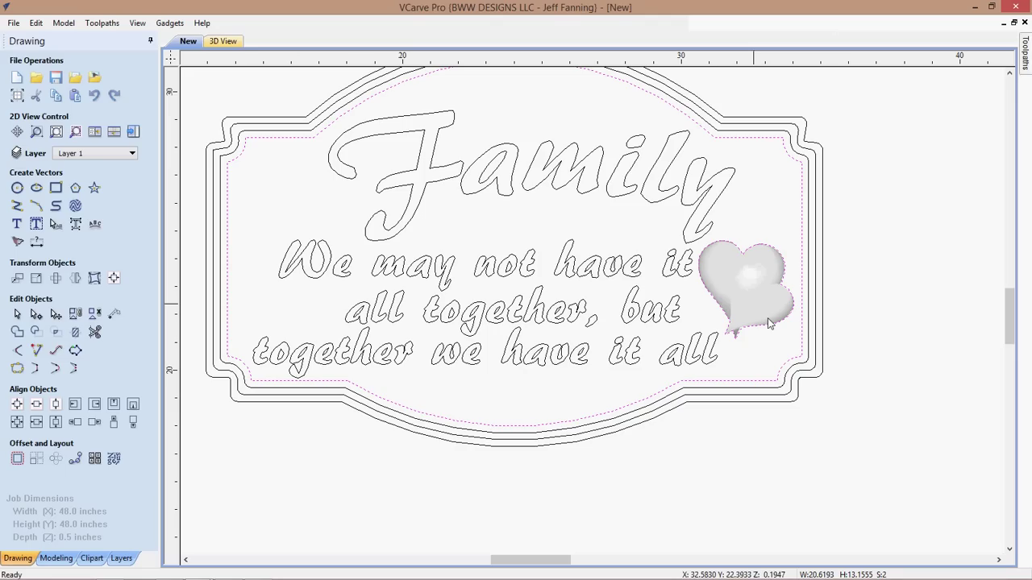
pyautogui.click(994, 135)
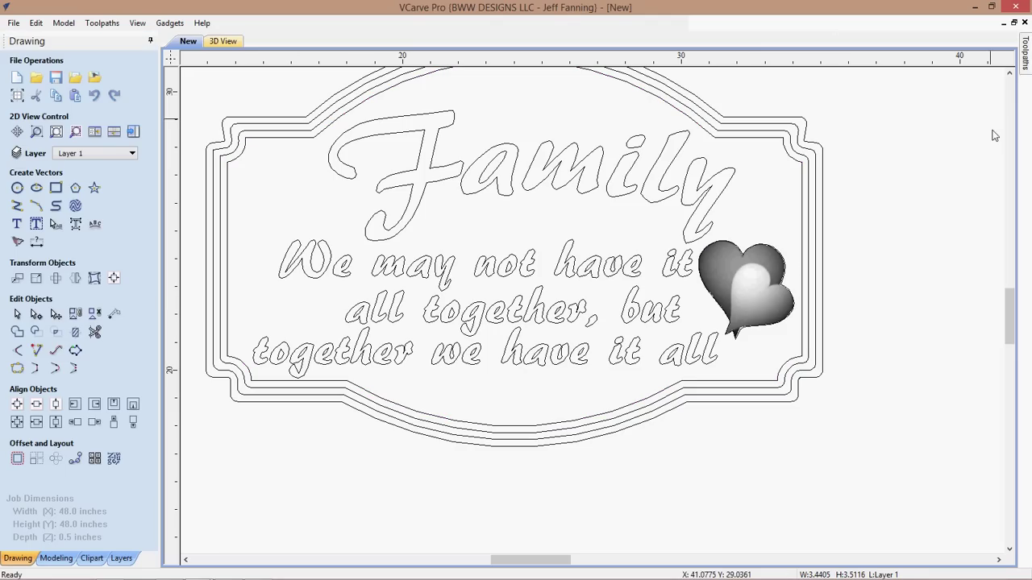
# - Minimize the 2D window, maximize the 3D view and inspect the whole board with the previewed pocket
pyautogui.click(115, 134)
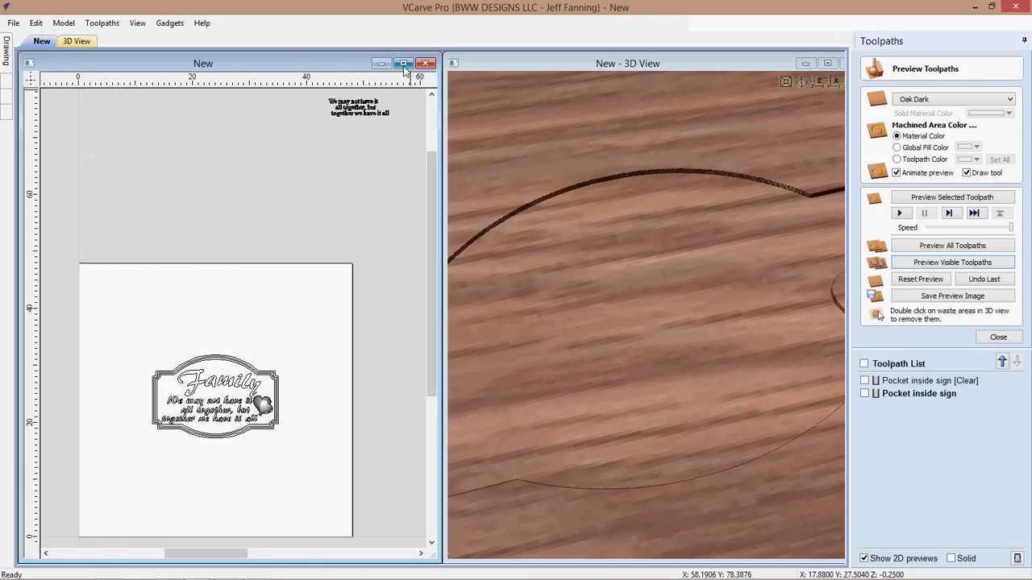
pyautogui.click(381, 63)
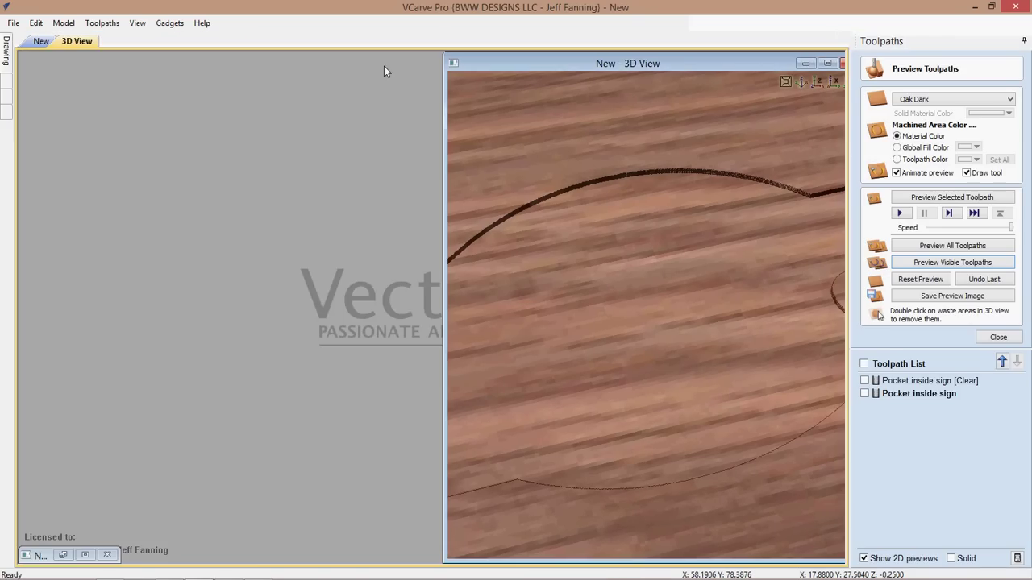
pyautogui.click(453, 62)
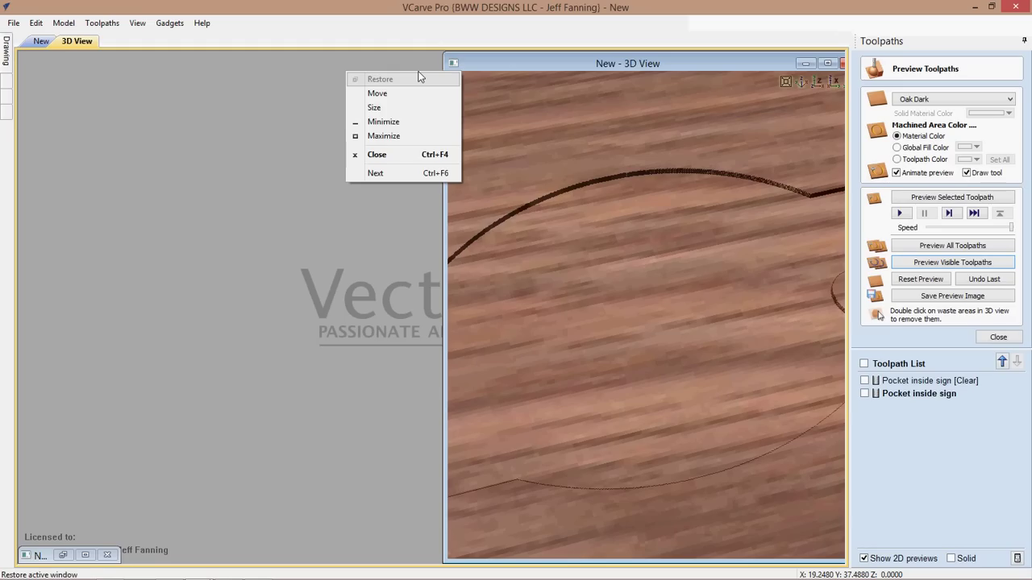
pyautogui.click(414, 136)
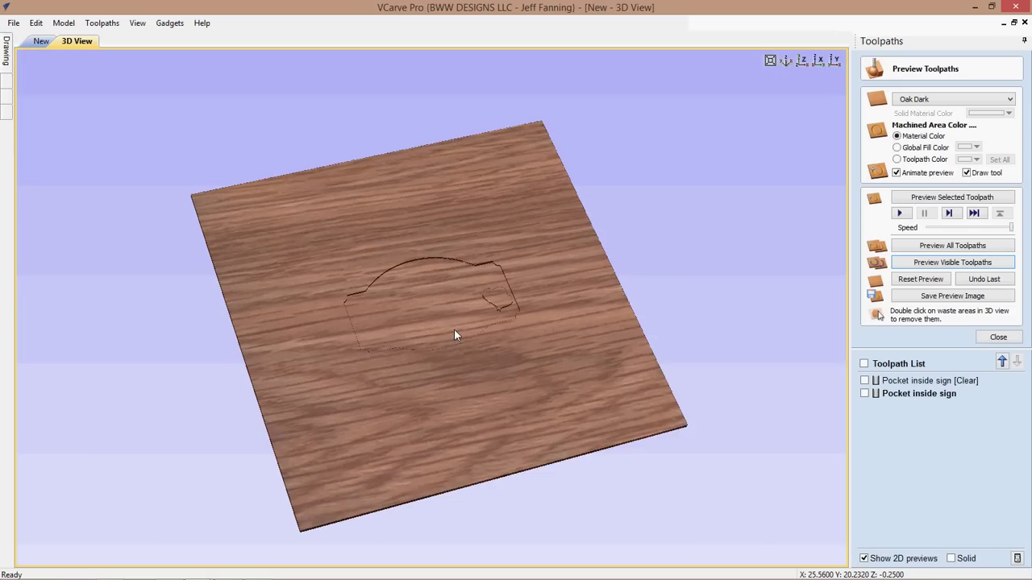
pyautogui.moveTo(454, 333); pyautogui.dragTo(417, 414)
pyautogui.scroll(3, 461, 325)
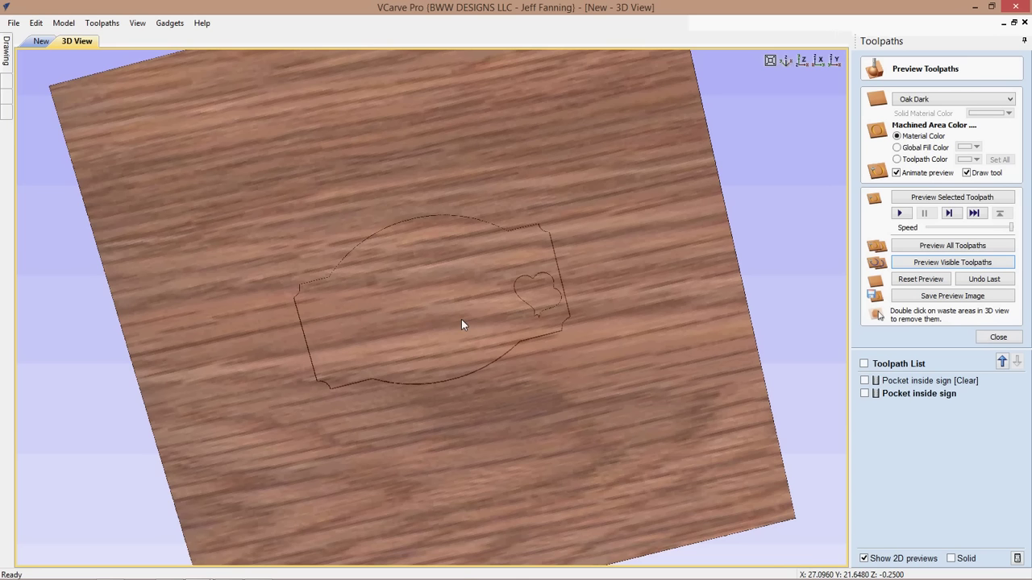
pyautogui.scroll(1, 461, 320)
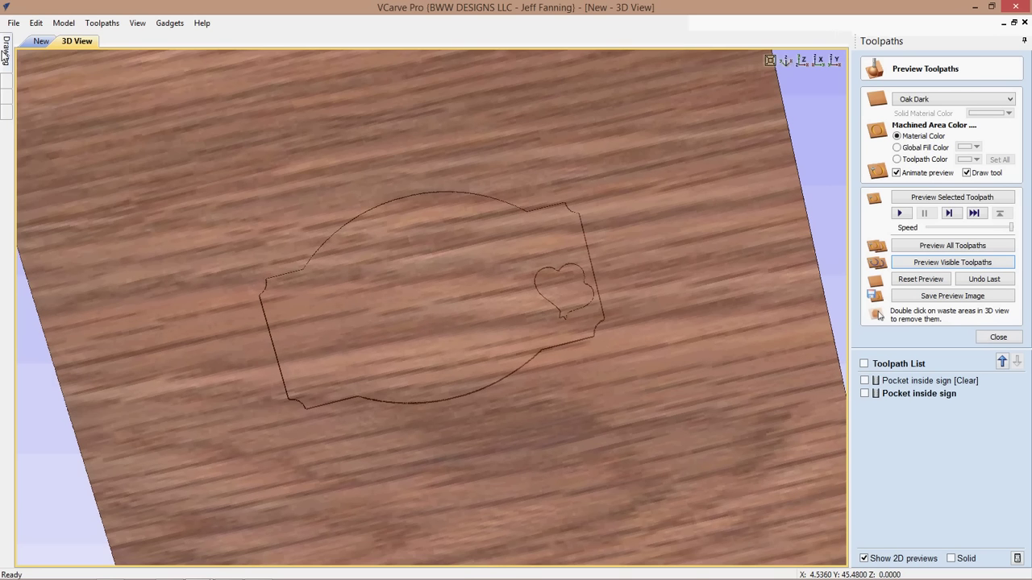
# - Show the 2D and 3D views side by side with the double-heart model selected, and close the toolpath preview
pyautogui.click(6, 48)
pyautogui.click(116, 132)
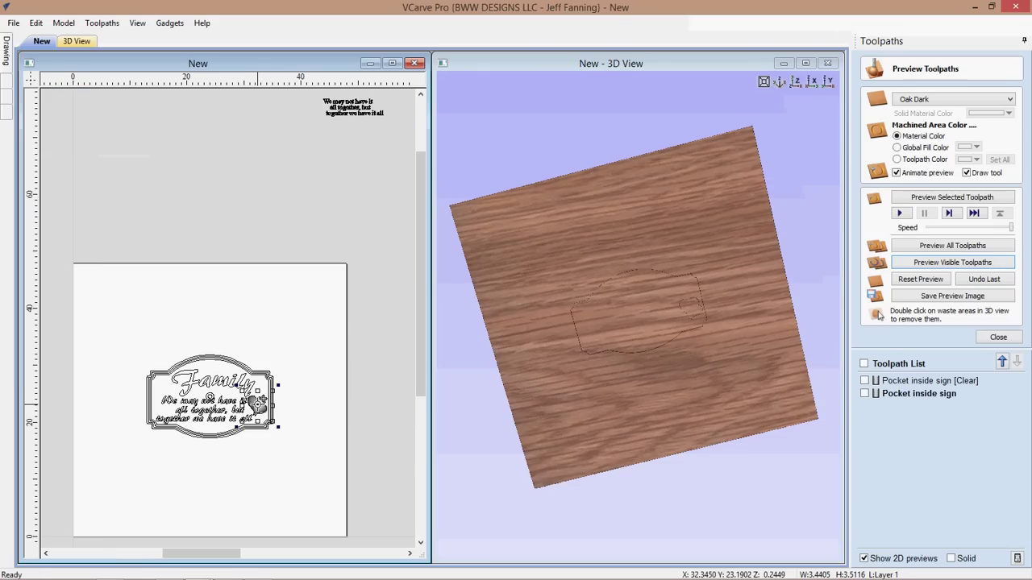
pyautogui.click(998, 338)
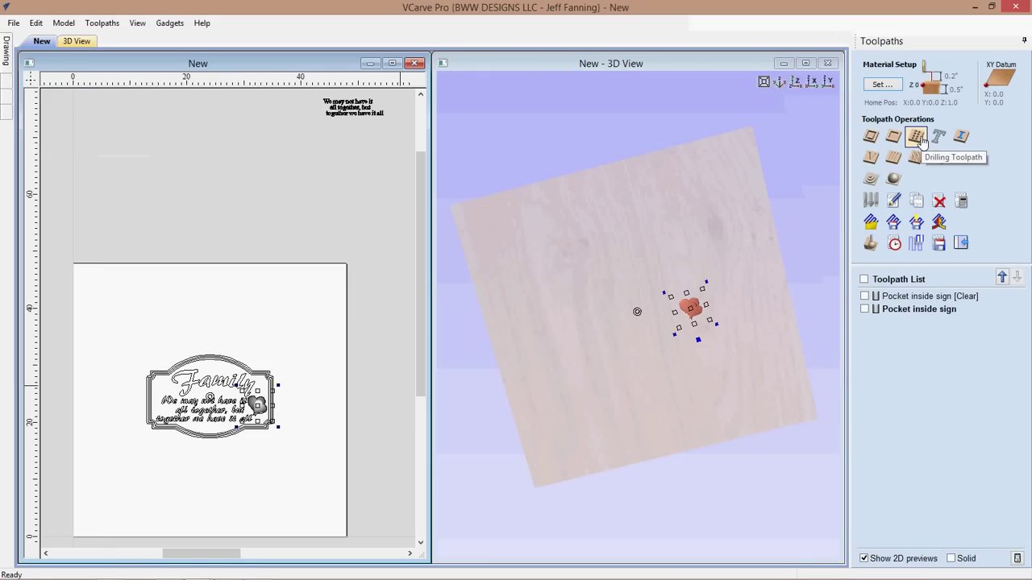
# - Create a 3D rough machining toolpath for the double-heart model using the Ball Nose (0.25 inch)3d set up tool
pyautogui.click(871, 179)
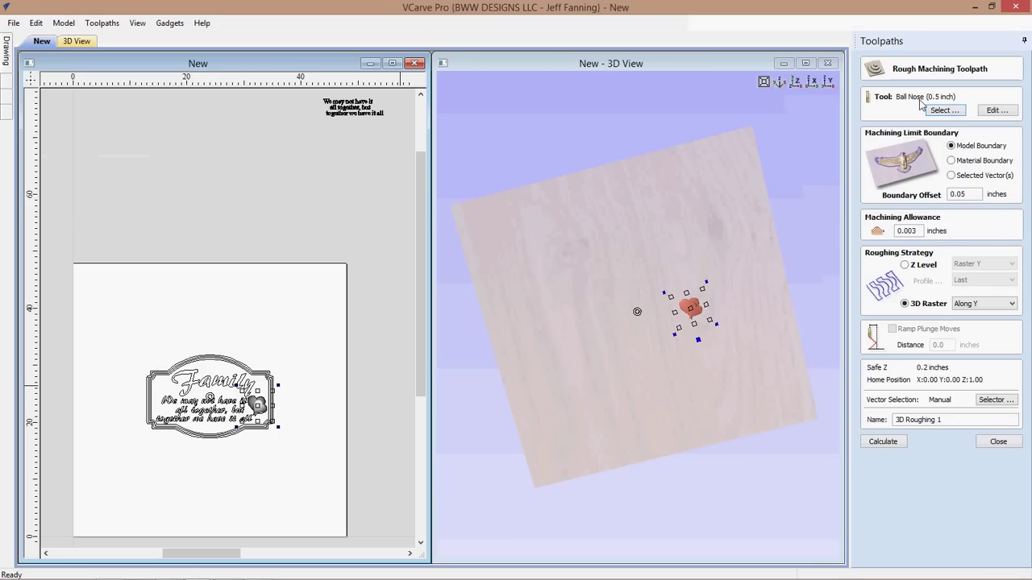
pyautogui.click(941, 111)
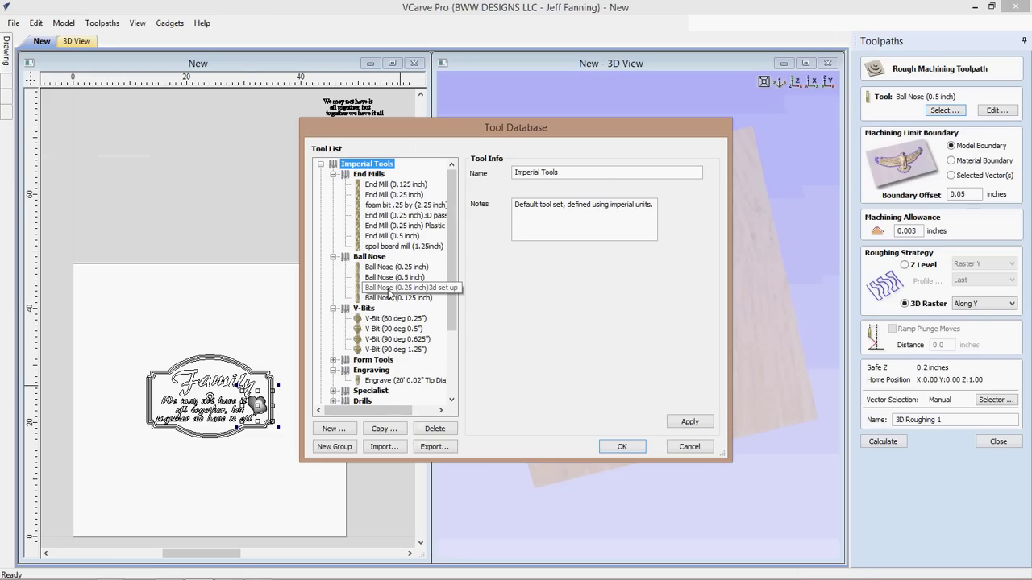
pyautogui.click(389, 295)
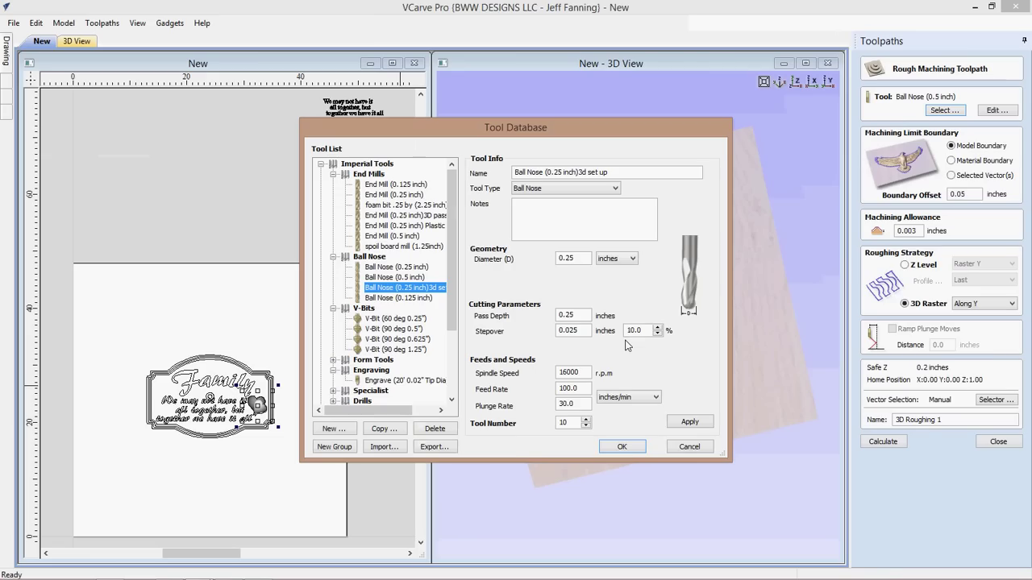
pyautogui.click(622, 447)
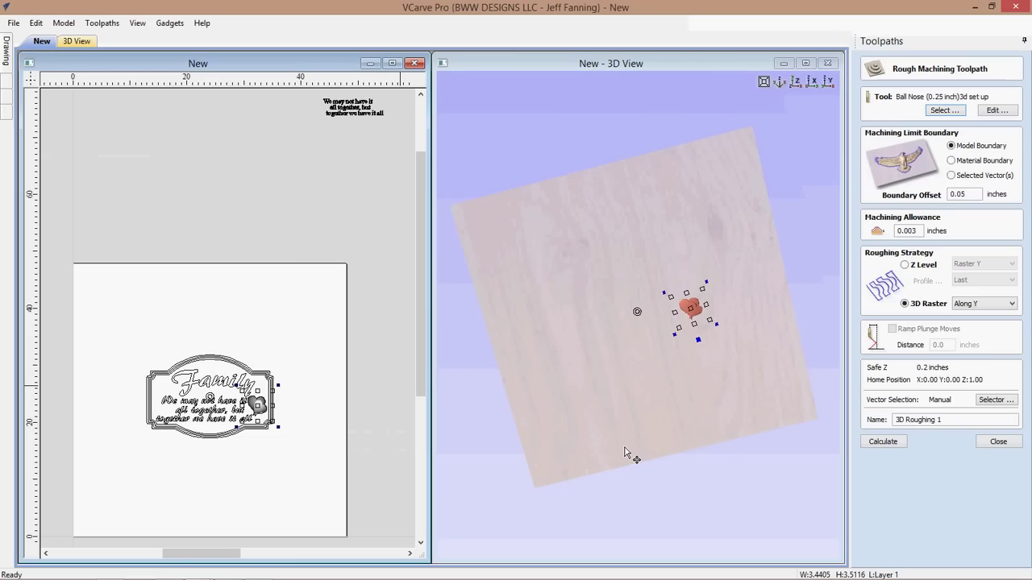
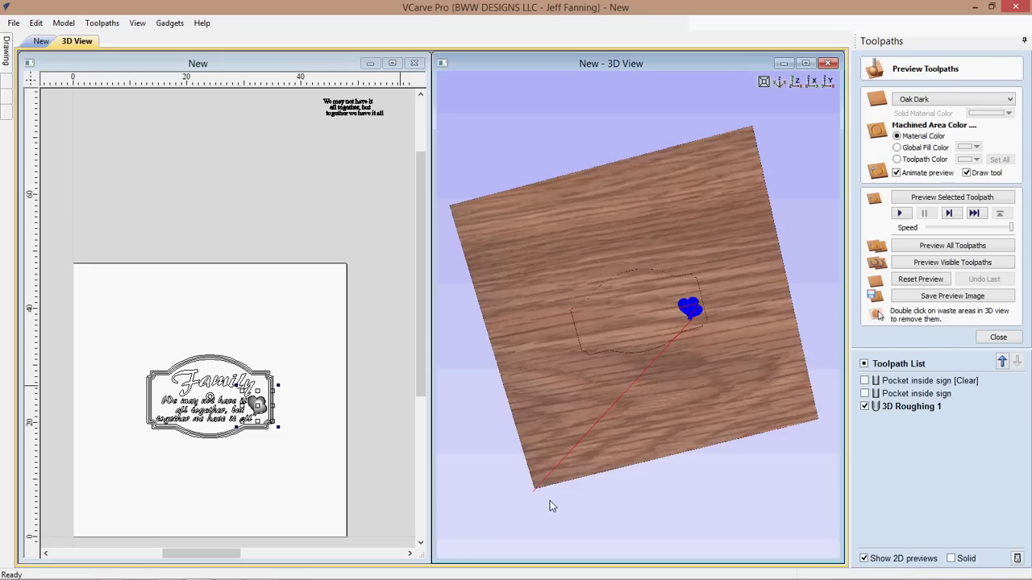
# - Preview the visible 3D Roughing 1 toolpath on the material and inspect the carved double heart up close in 3D
pyautogui.scroll(3, 707, 343)
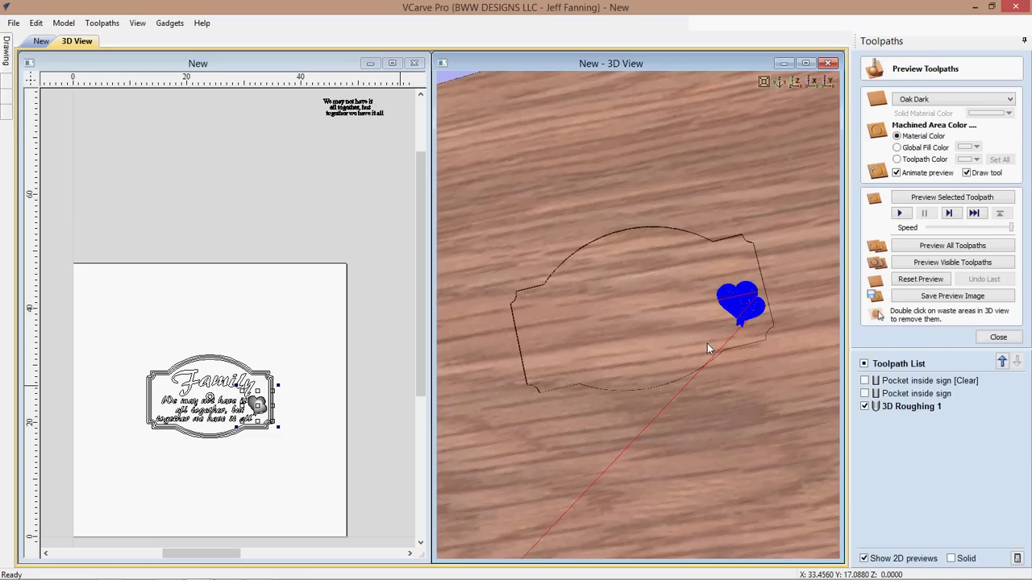
pyautogui.moveTo(707, 344); pyautogui.dragTo(526, 396, button='middle')
pyautogui.scroll(2, 526, 396)
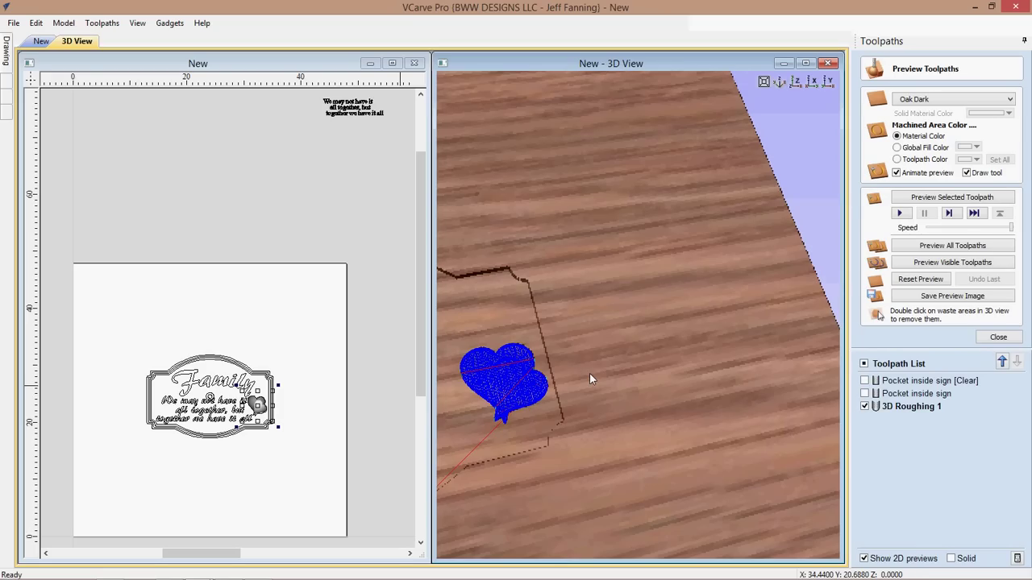
pyautogui.moveTo(590, 373); pyautogui.dragTo(631, 400)
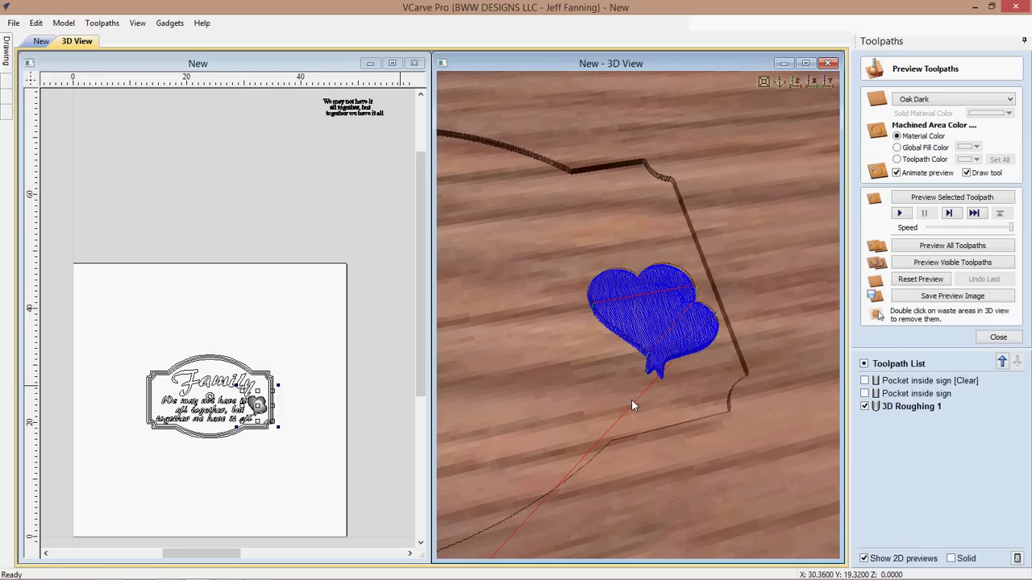
pyautogui.click(939, 263)
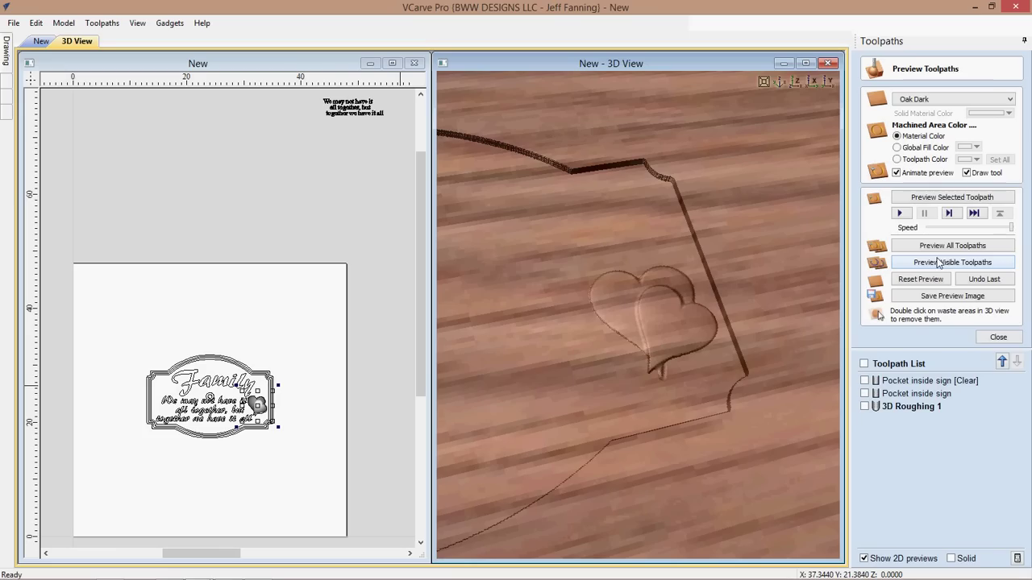
pyautogui.moveTo(659, 412); pyautogui.dragTo(682, 416)
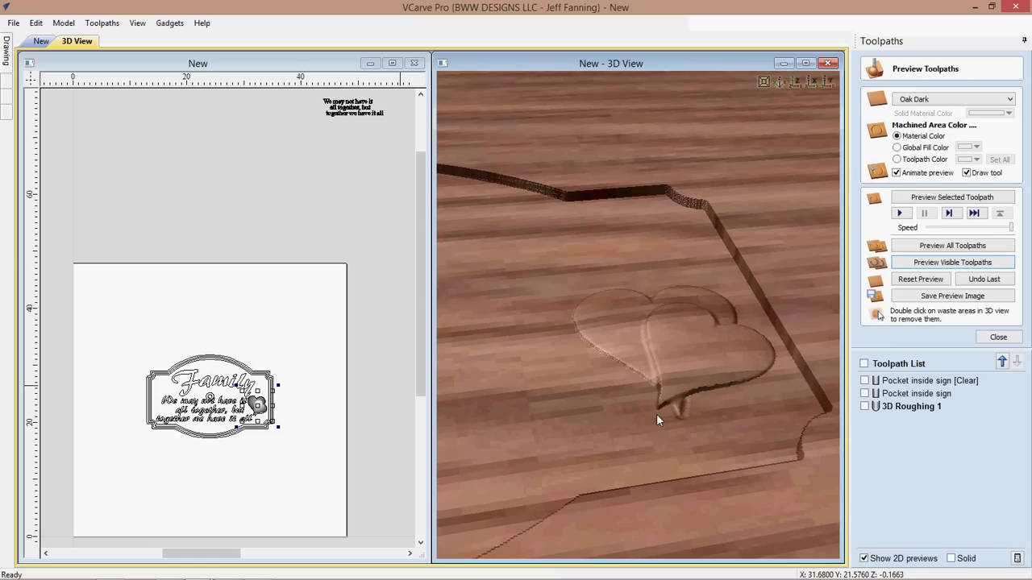
pyautogui.moveTo(656, 415)
pyautogui.mouseDown()
pyautogui.moveTo(644, 494)
pyautogui.moveTo(635, 382)
pyautogui.moveTo(624, 455)
pyautogui.moveTo(591, 417)
pyautogui.moveTo(587, 428)
pyautogui.moveTo(618, 394)
pyautogui.moveTo(615, 425)
pyautogui.moveTo(664, 474)
pyautogui.moveTo(697, 433)
pyautogui.mouseUp()
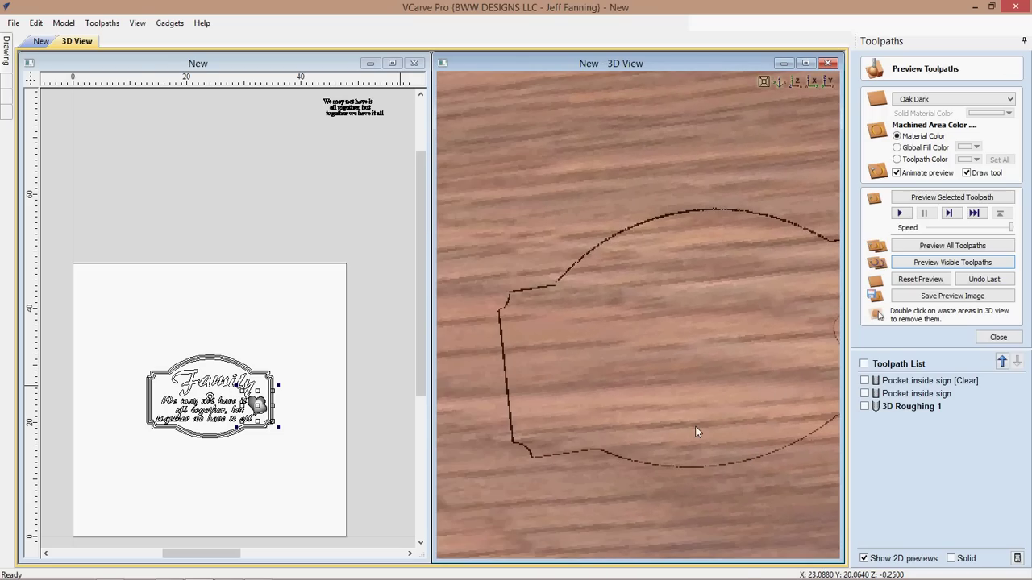
# - Maximize the 2D design view and select the Family title together with the three-line verse lettering
pyautogui.click(391, 63)
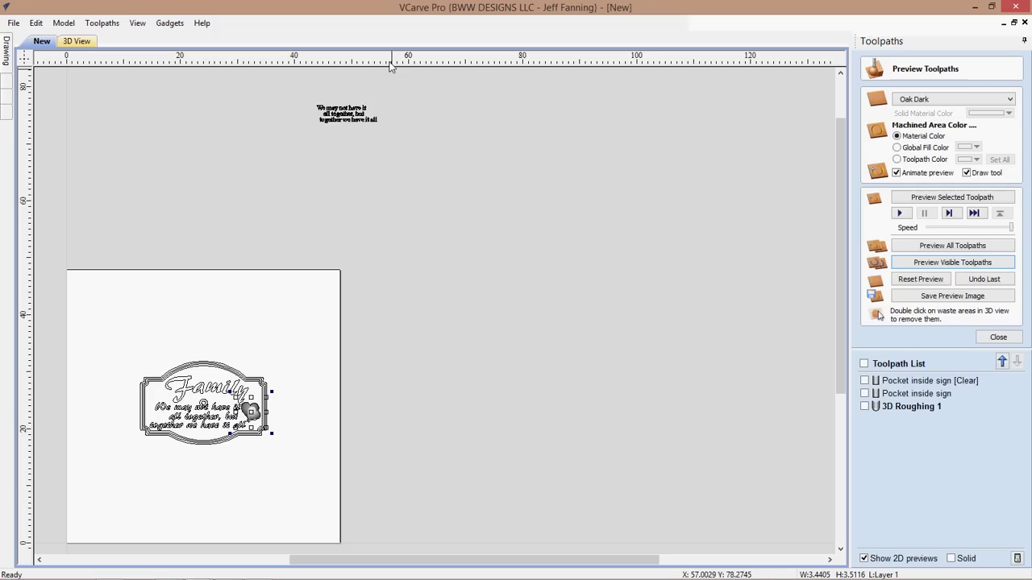
pyautogui.moveTo(287, 398); pyautogui.dragTo(456, 373, button='middle')
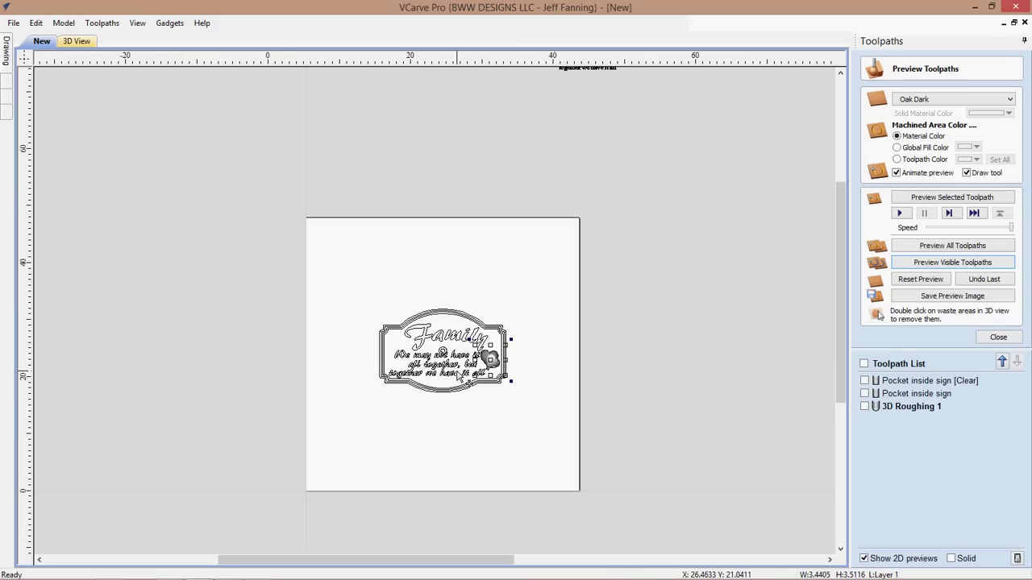
pyautogui.scroll(3, 460, 374)
pyautogui.moveTo(405, 394)
pyautogui.mouseDown(button='middle')
pyautogui.moveTo(590, 429)
pyautogui.moveTo(459, 403)
pyautogui.mouseUp(button='middle')
pyautogui.scroll(1, 587, 428)
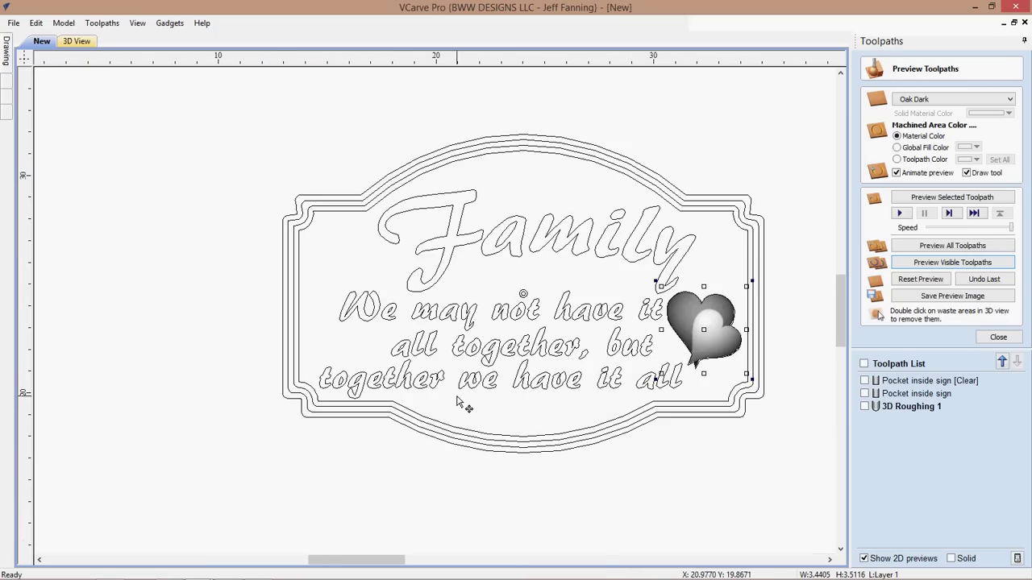
pyautogui.scroll(-1, 456, 401)
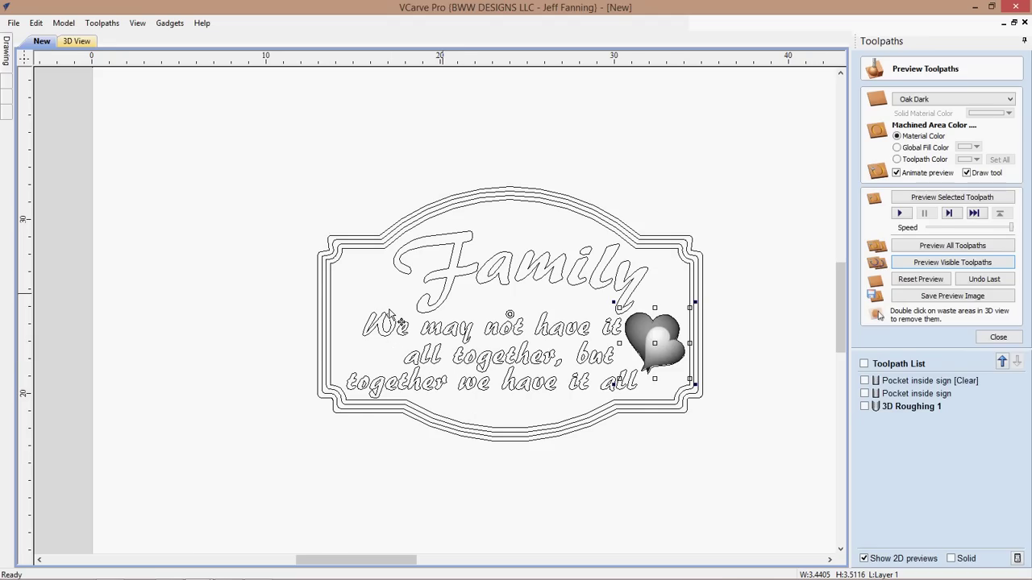
pyautogui.moveTo(381, 232); pyautogui.dragTo(658, 319)
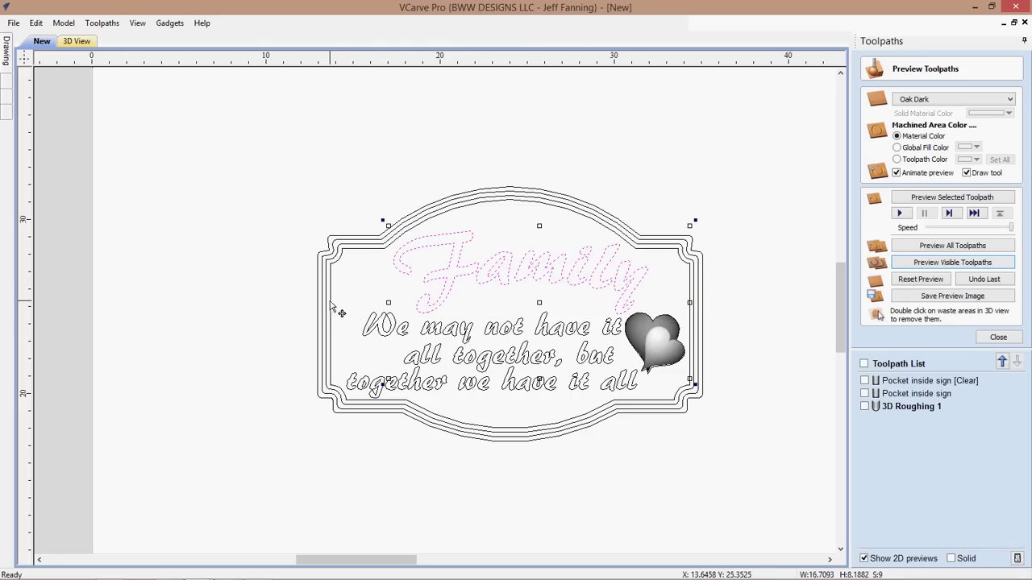
pyautogui.moveTo(331, 303); pyautogui.dragTo(649, 411)
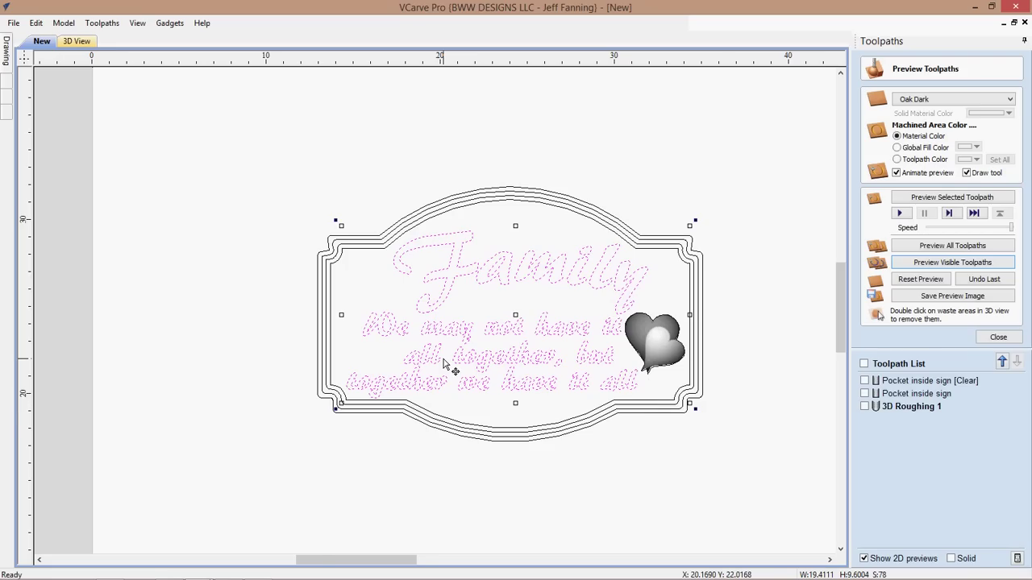
pyautogui.scroll(2, 443, 364)
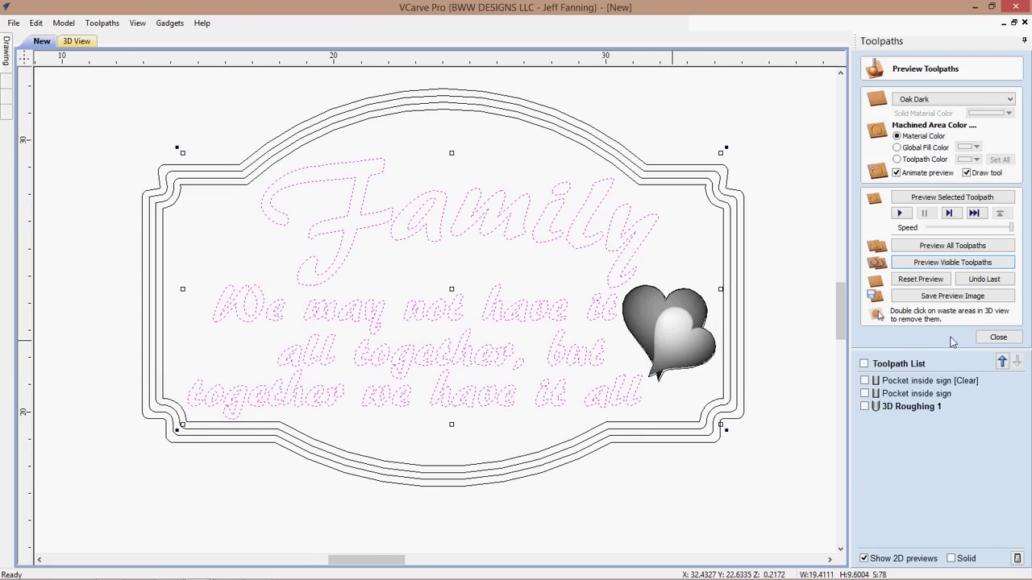
# - Close the toolpath preview and start a V-Carve / Engraving toolpath, leaving the tool database without changing the bit
pyautogui.click(997, 338)
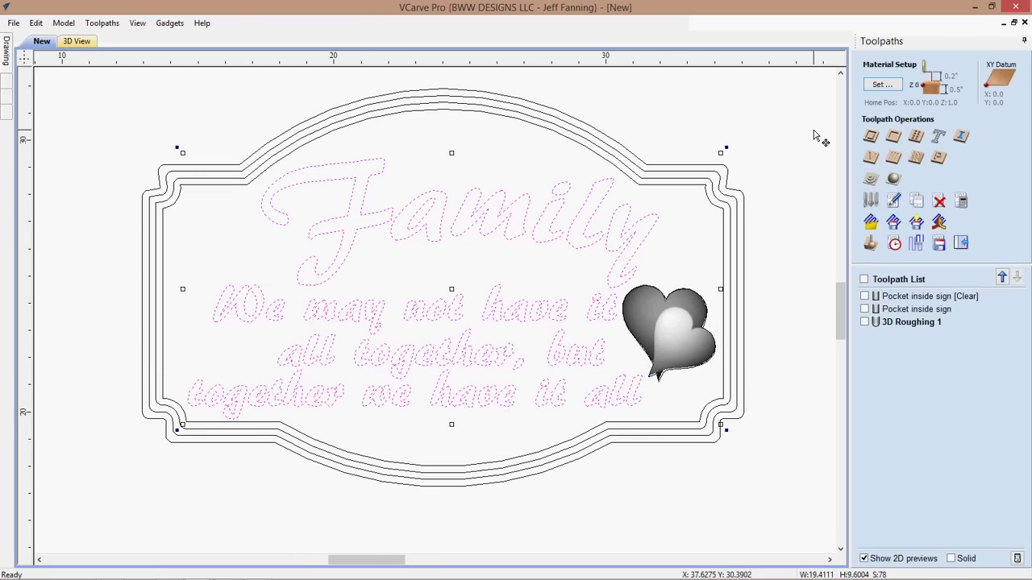
pyautogui.click(870, 158)
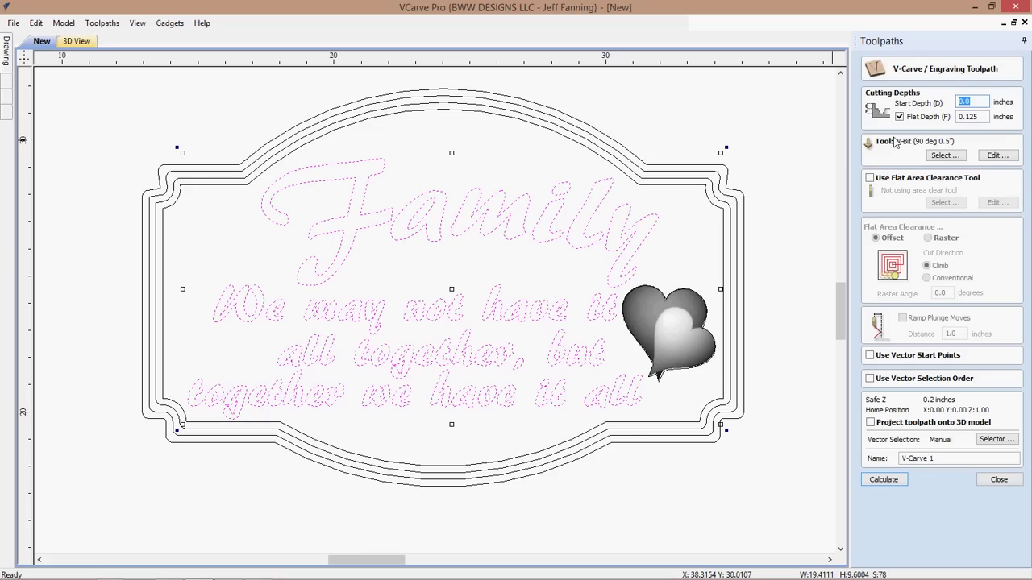
pyautogui.click(944, 158)
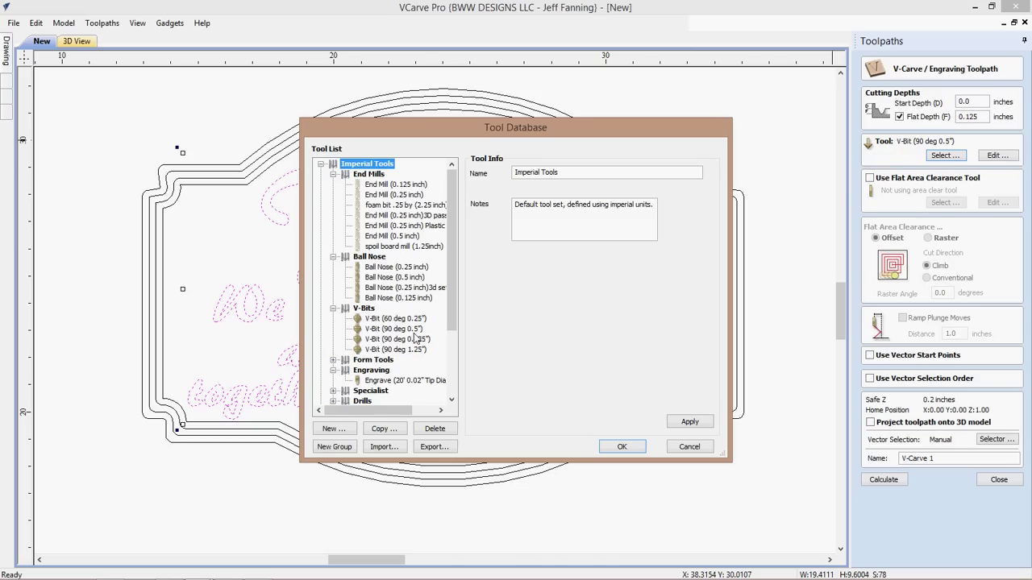
pyautogui.click(701, 446)
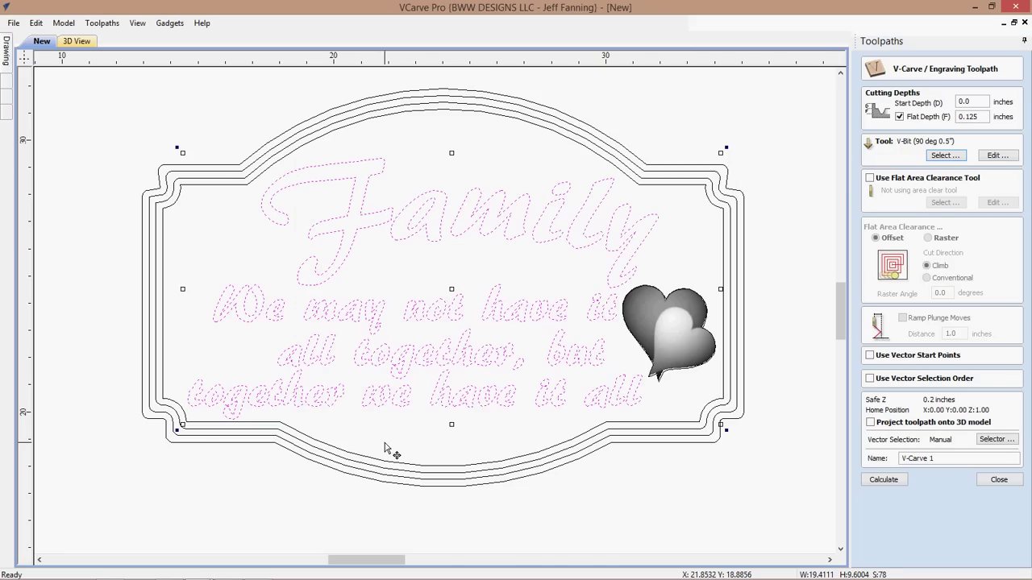
# - Clear the lettering selection and select only the letters of the Family title
pyautogui.press('Escape')
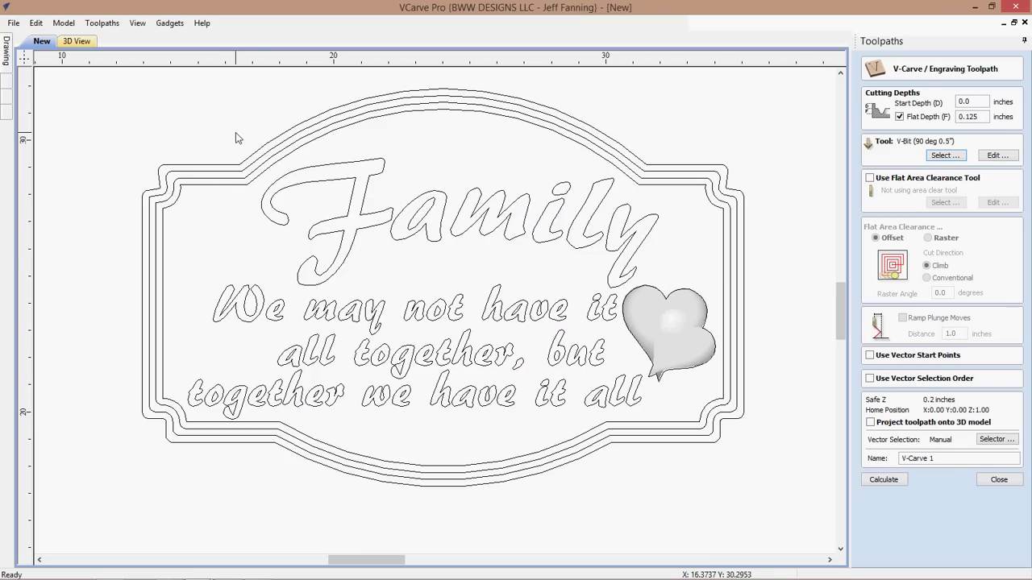
pyautogui.moveTo(318, 250); pyautogui.dragTo(479, 258)
pyautogui.moveTo(230, 125); pyautogui.dragTo(628, 284)
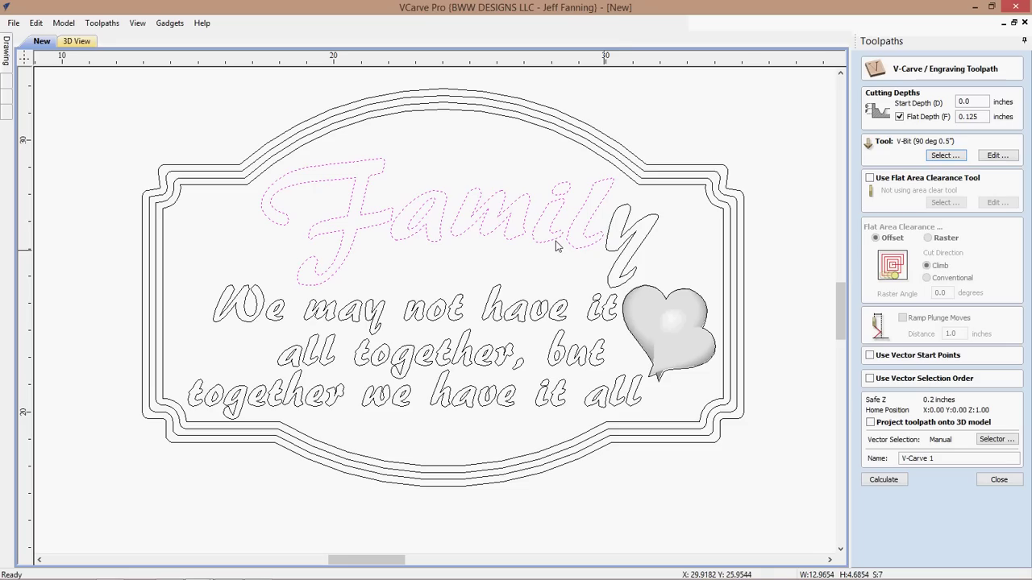
pyautogui.keyDown('shift'); pyautogui.click(619, 254); pyautogui.keyUp('shift')
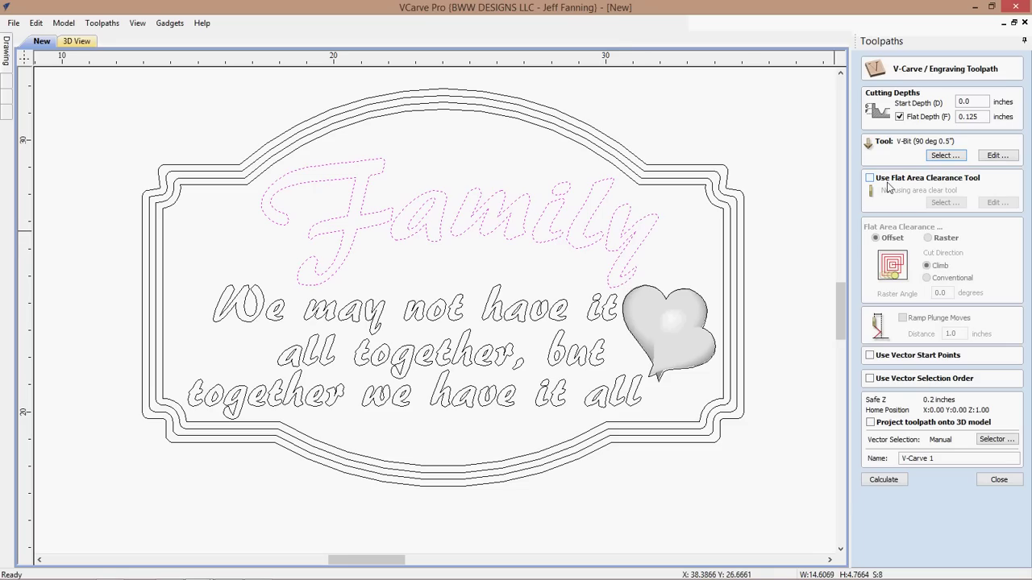
# - Choose the V-Bit (90 deg 0.625") as the tool for the V-carve toolpath
pyautogui.click(945, 156)
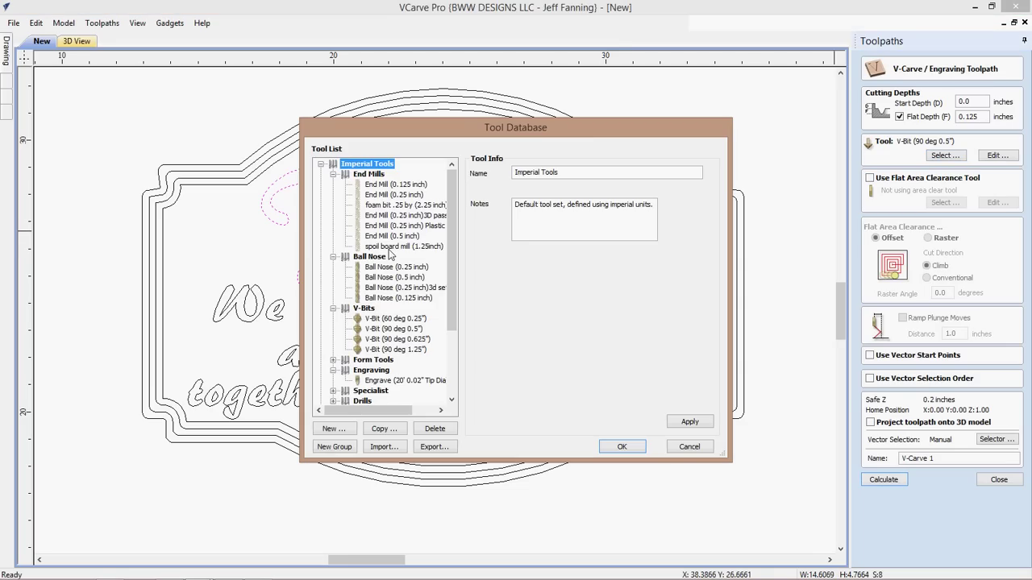
pyautogui.click(397, 339)
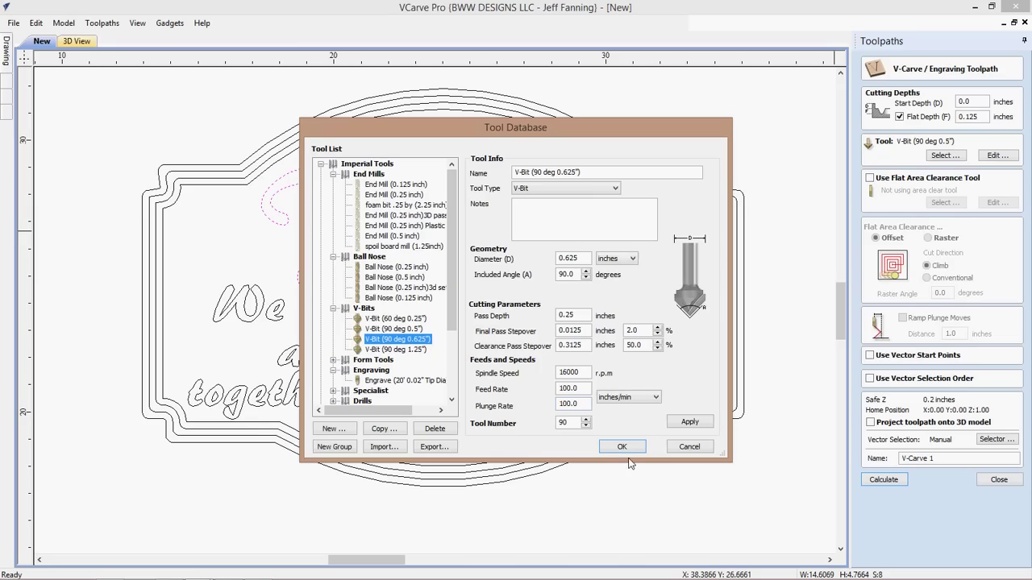
pyautogui.click(608, 448)
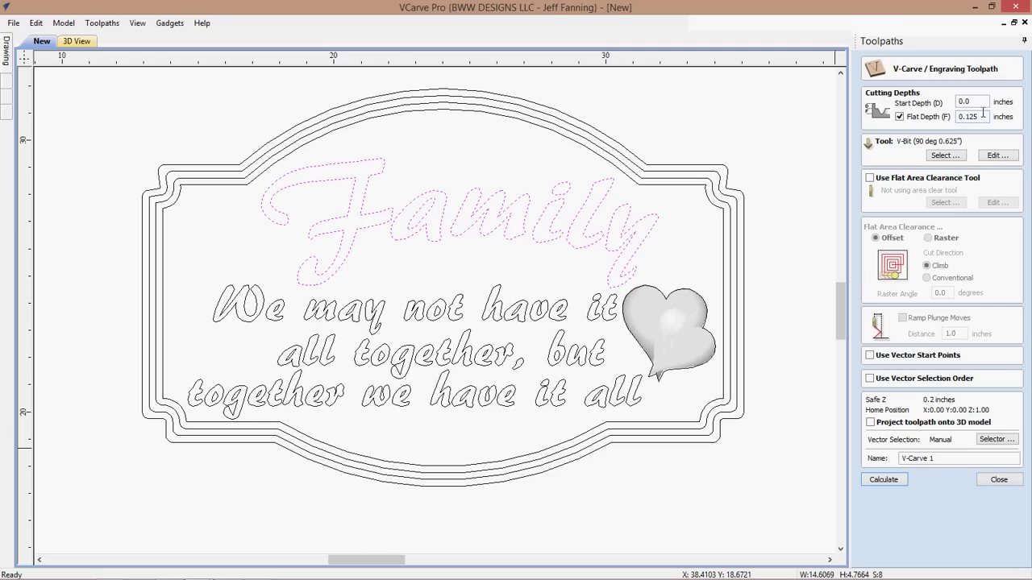
pyautogui.click(898, 117)
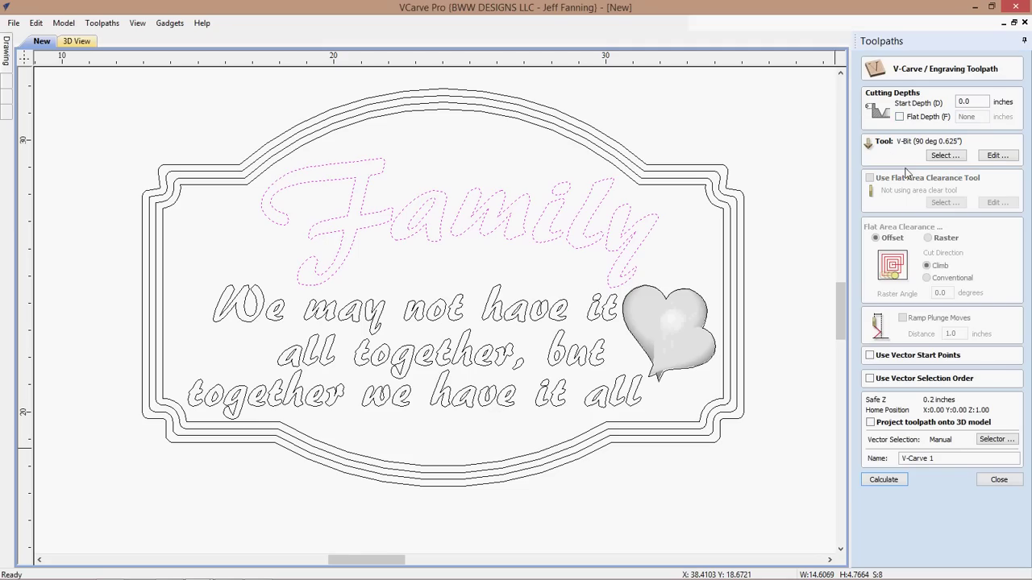
pyautogui.click(899, 117)
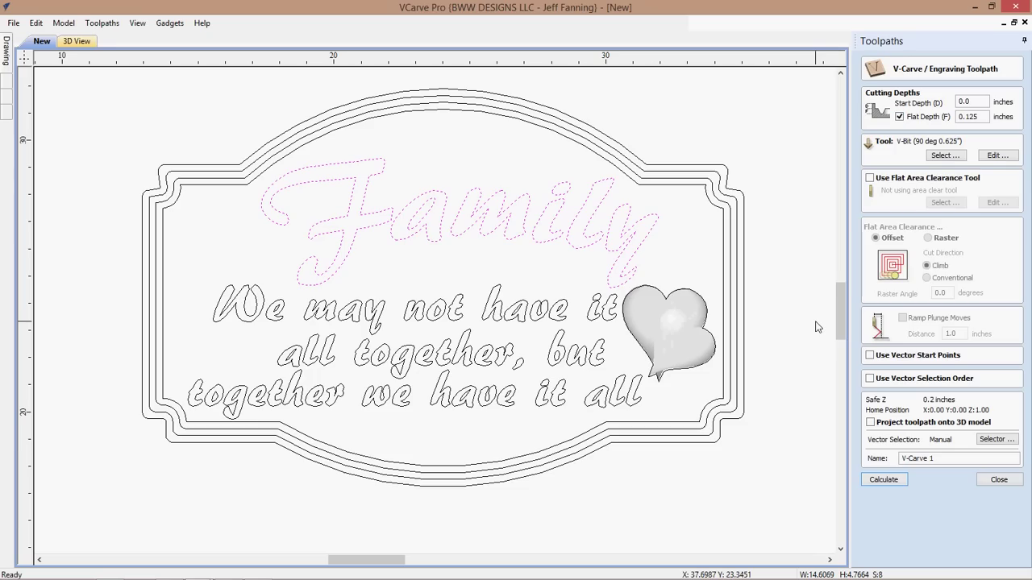
pyautogui.click(899, 117)
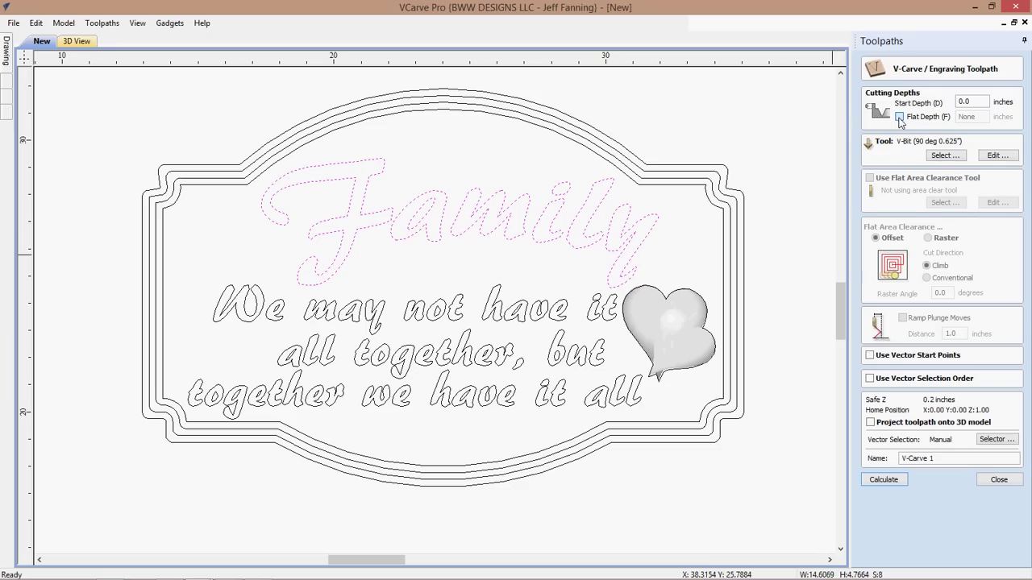
pyautogui.click(898, 117)
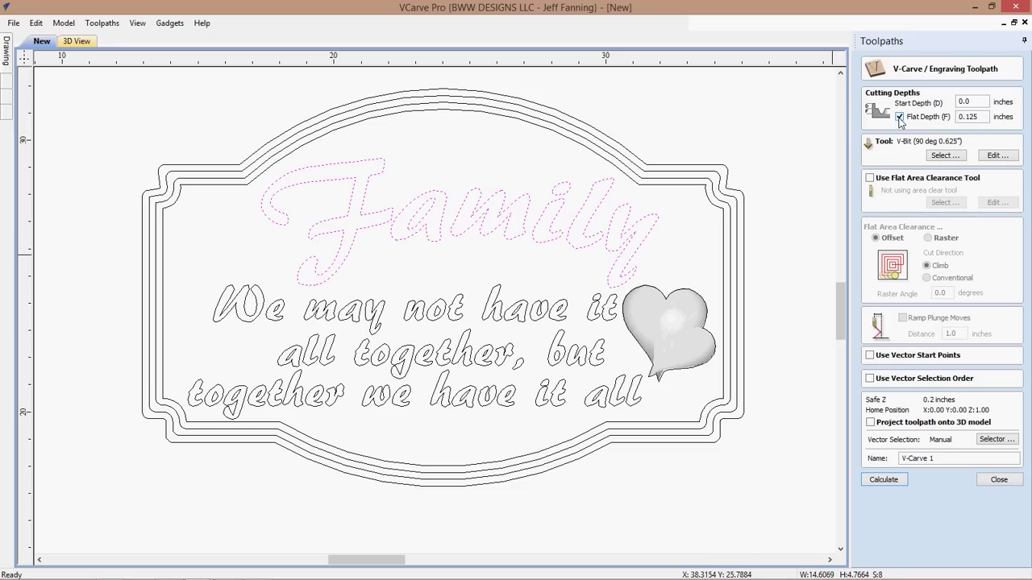
# - Try to calculate the Family title's V-carve toolpath with a start depth of -.25 inches and flat depth turned off
pyautogui.click(978, 103)
pyautogui.press('BackSpace')
pyautogui.press('BackSpace')
pyautogui.press('BackSpace')
pyautogui.write('-.25')
pyautogui.click(899, 117)
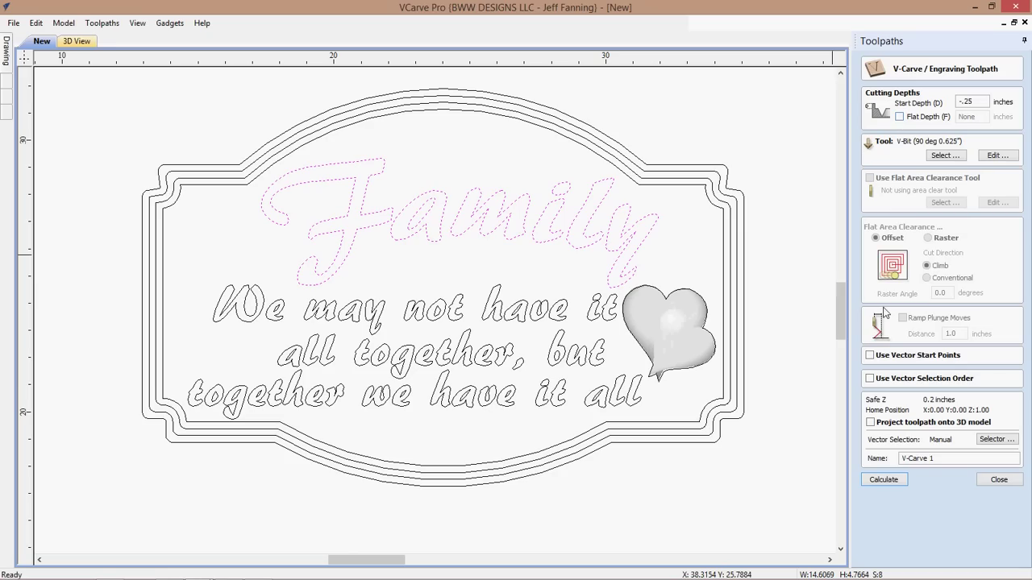
pyautogui.click(882, 480)
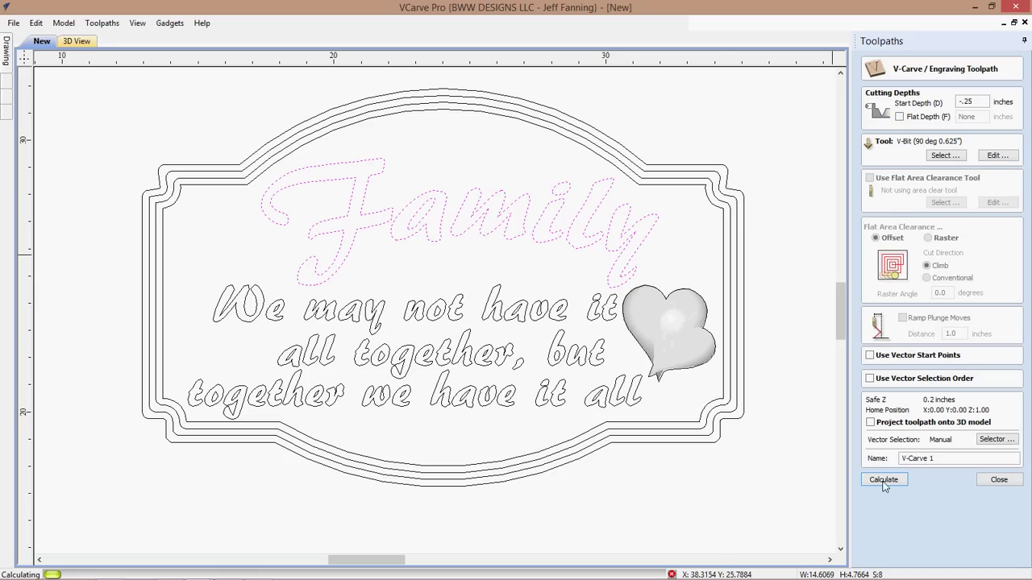
pyautogui.press('Return')
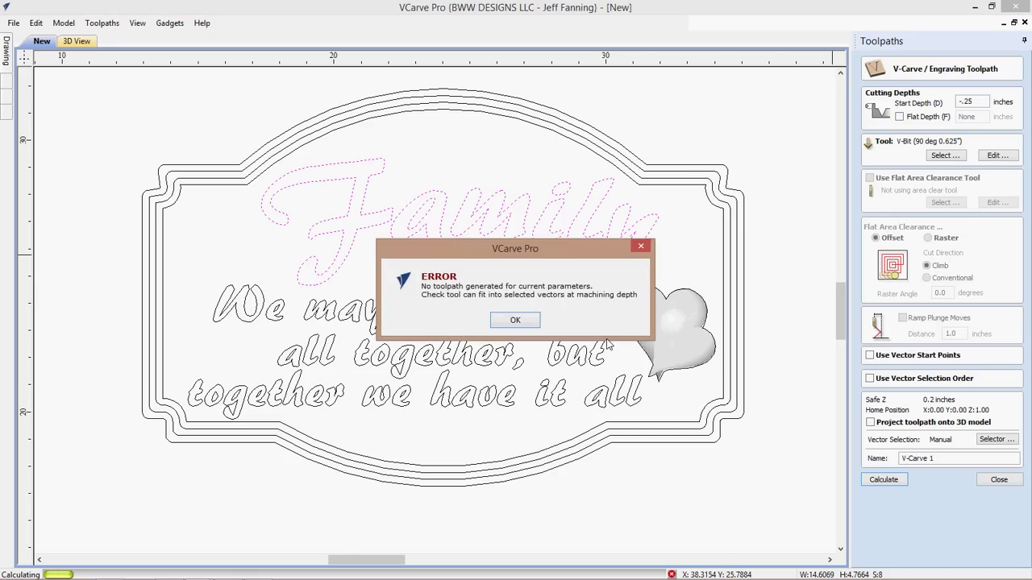
# - Dismiss the error, enable a flat depth of 0.187 inches and calculate the Family title's V-carve toolpath
pyautogui.click(515, 321)
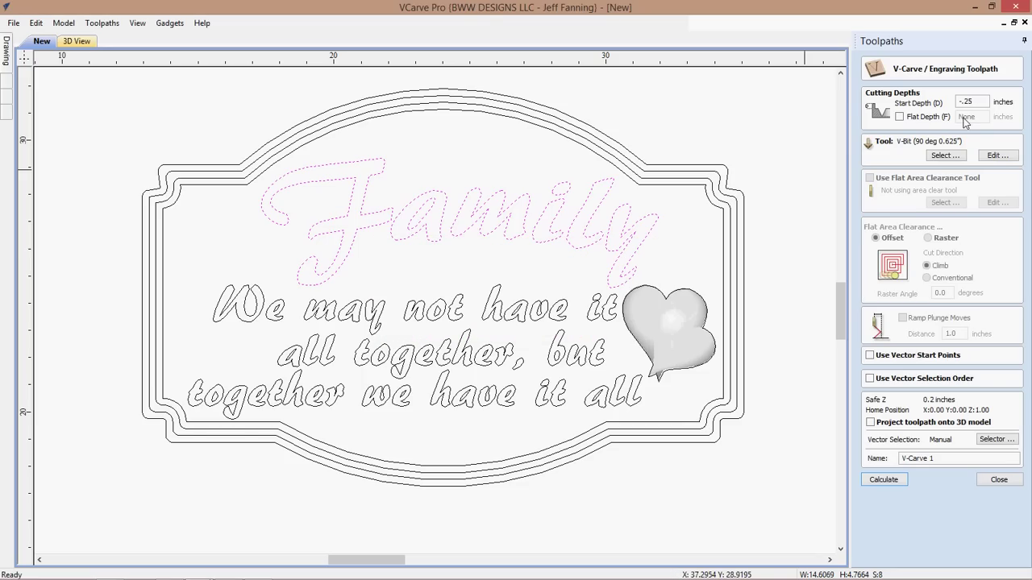
pyautogui.click(898, 117)
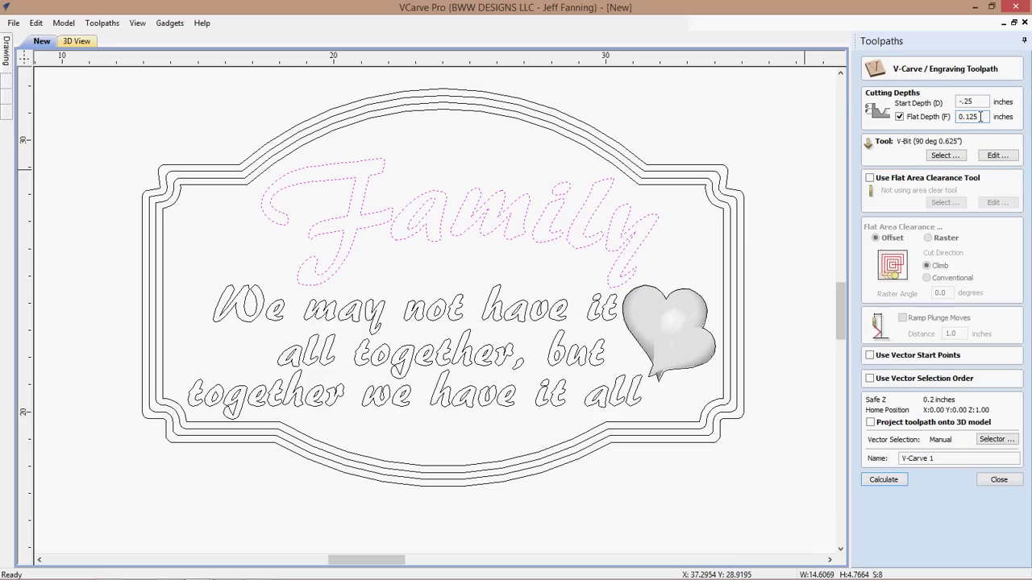
pyautogui.press('BackSpace')
pyautogui.press('BackSpace')
pyautogui.write('25')
pyautogui.press('BackSpace')
pyautogui.press('BackSpace')
pyautogui.write('187')
pyautogui.click(882, 479)
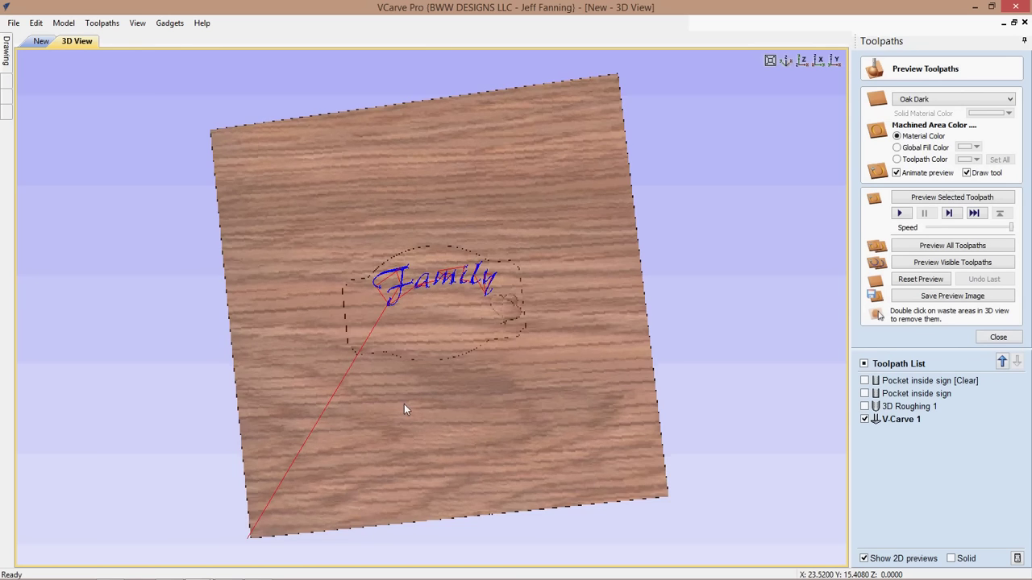
# - Preview the Family title's V-carve toolpath on the material and inspect the carved letters up close
pyautogui.moveTo(404, 403); pyautogui.dragTo(412, 337)
pyautogui.scroll(2, 413, 337)
pyautogui.scroll(3, 419, 326)
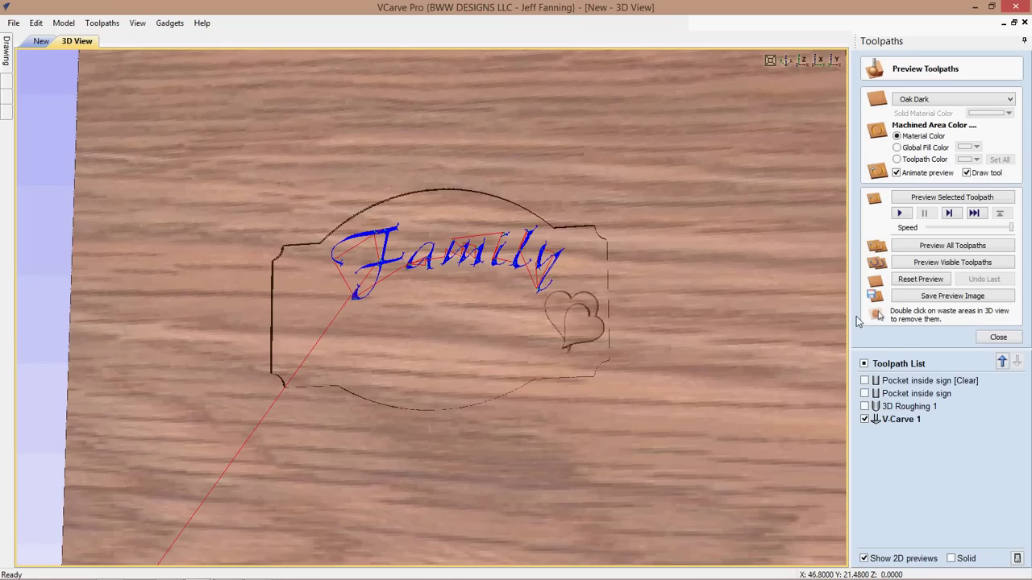
pyautogui.click(930, 262)
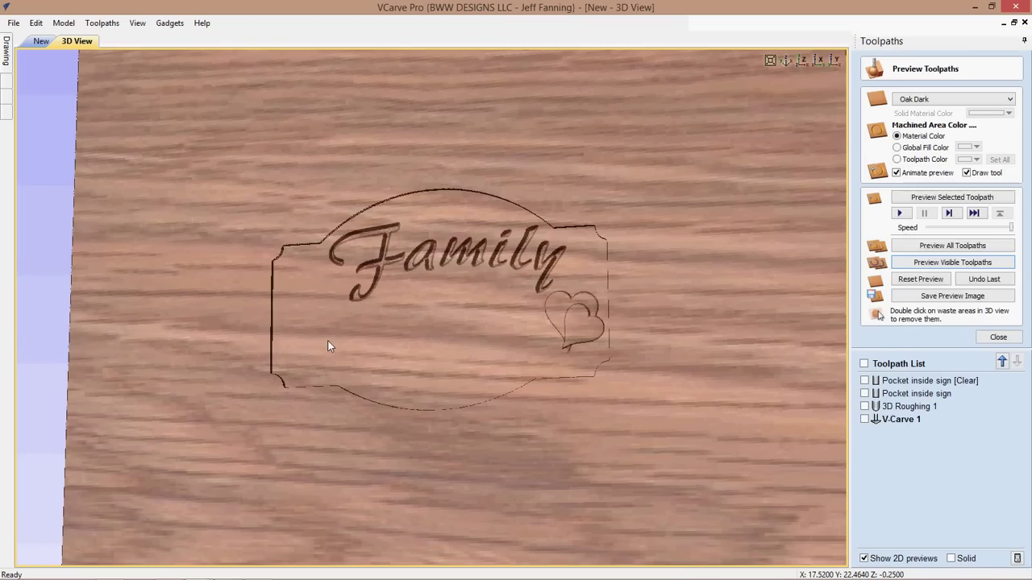
pyautogui.moveTo(328, 347); pyautogui.dragTo(421, 304)
pyautogui.press('1')
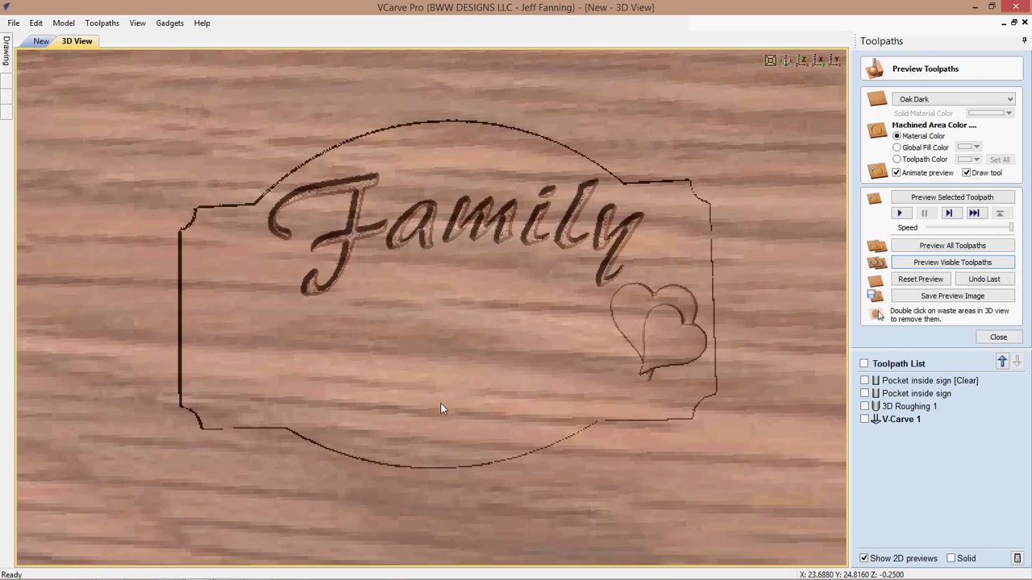
pyautogui.scroll(2, 433, 299)
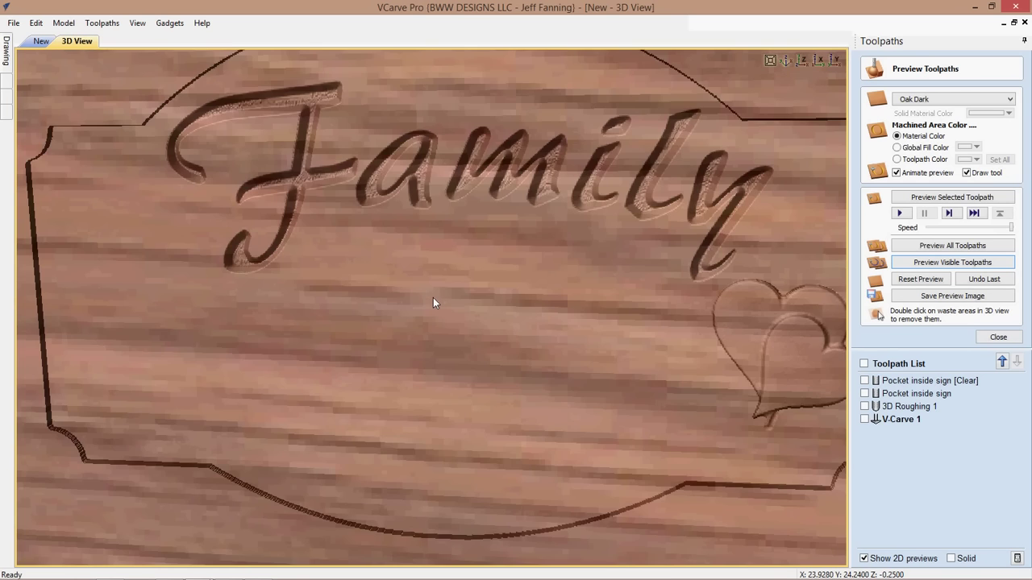
pyautogui.moveTo(432, 298); pyautogui.dragTo(435, 249)
pyautogui.scroll(-2, 435, 249)
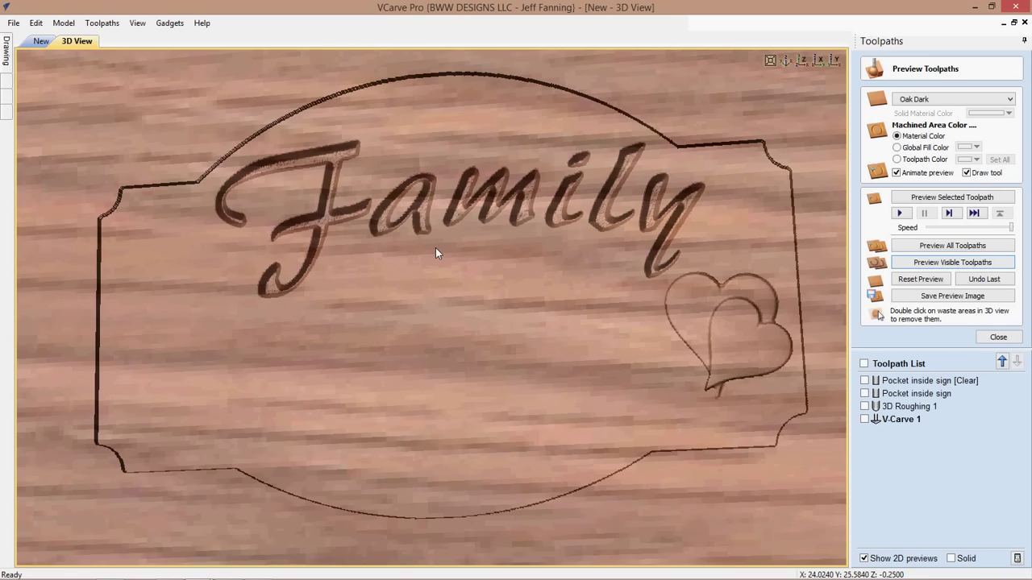
pyautogui.scroll(-2, 436, 253)
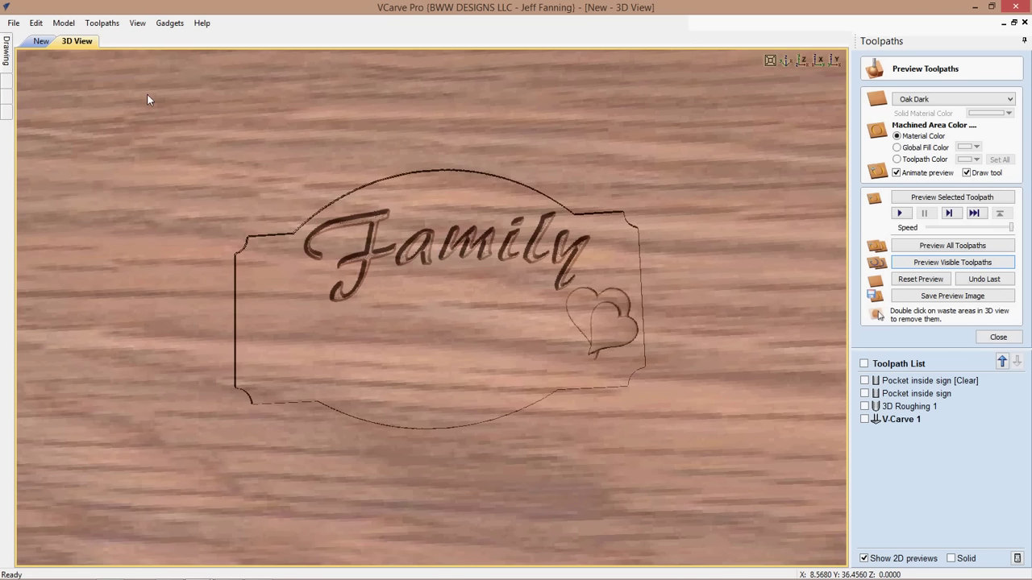
# - In the 2D drawing, clear the Family title selection and select all three lines of the saying below it
pyautogui.press('F2')
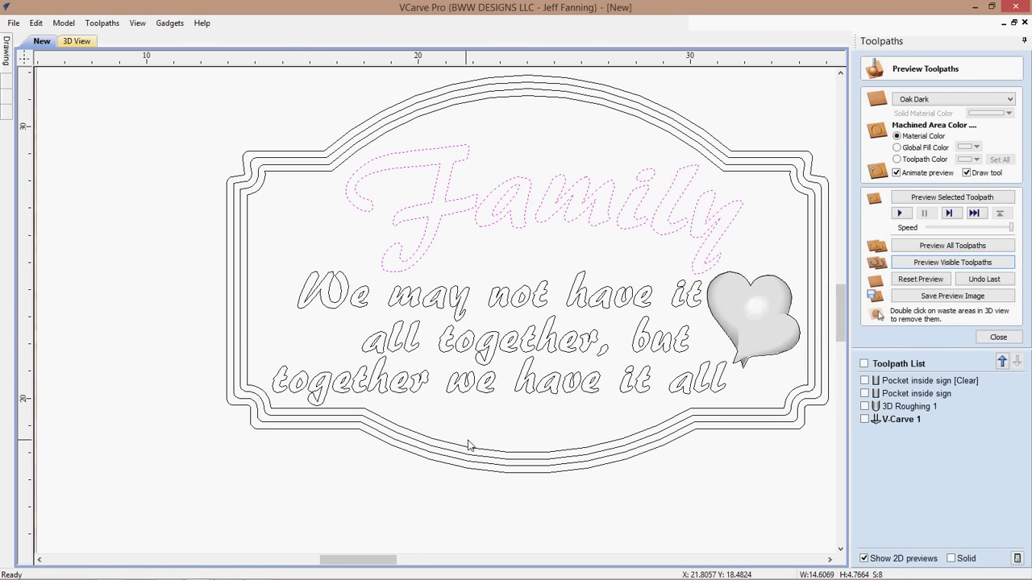
pyautogui.scroll(-2, 467, 445)
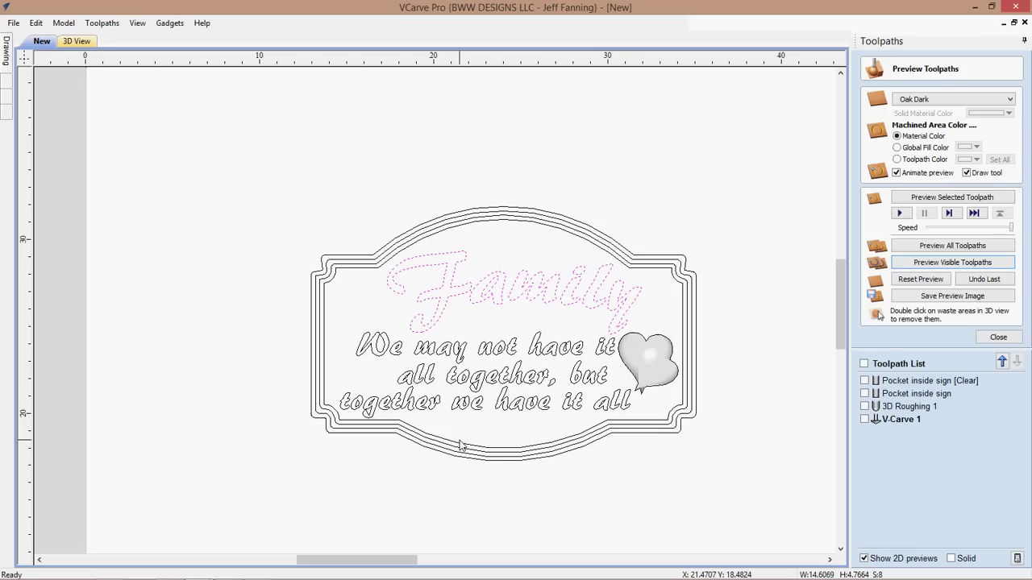
pyautogui.click(352, 374)
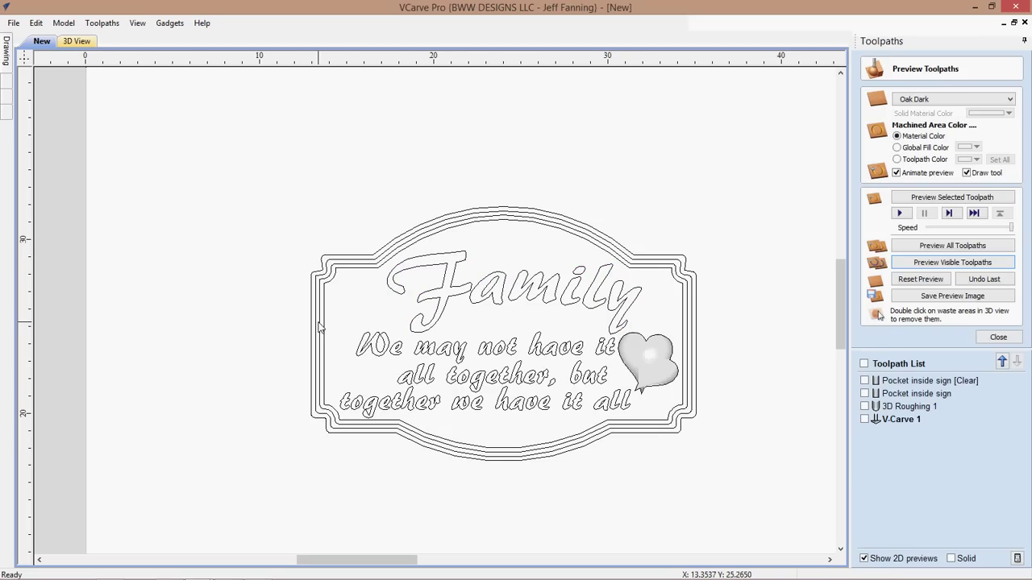
pyautogui.moveTo(319, 323); pyautogui.dragTo(634, 433)
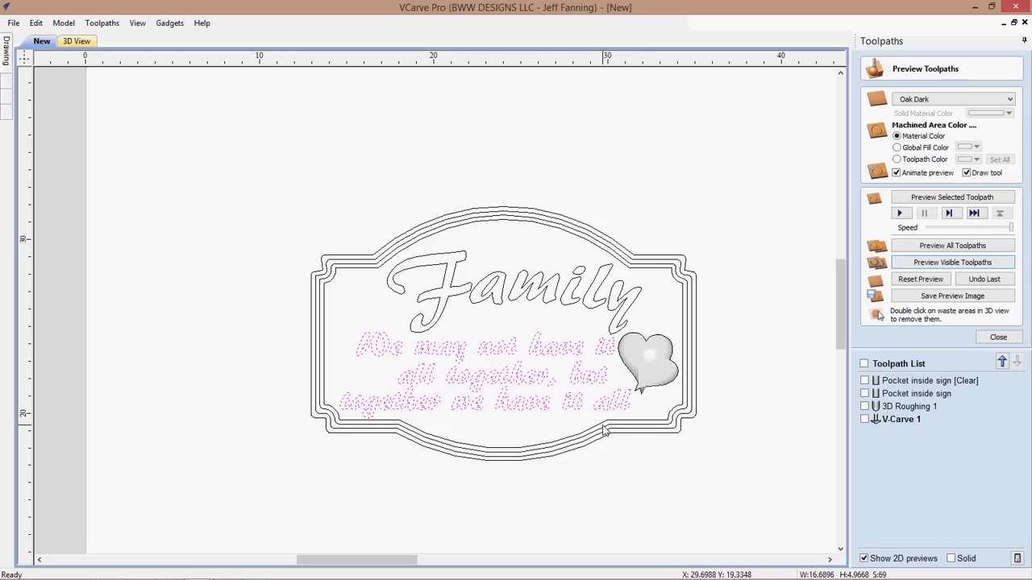
# - Close the preview, start a V-Carve / Engraving toolpath for the saying and choose the V-Bit (60 deg 0.25") as its tool
pyautogui.click(997, 338)
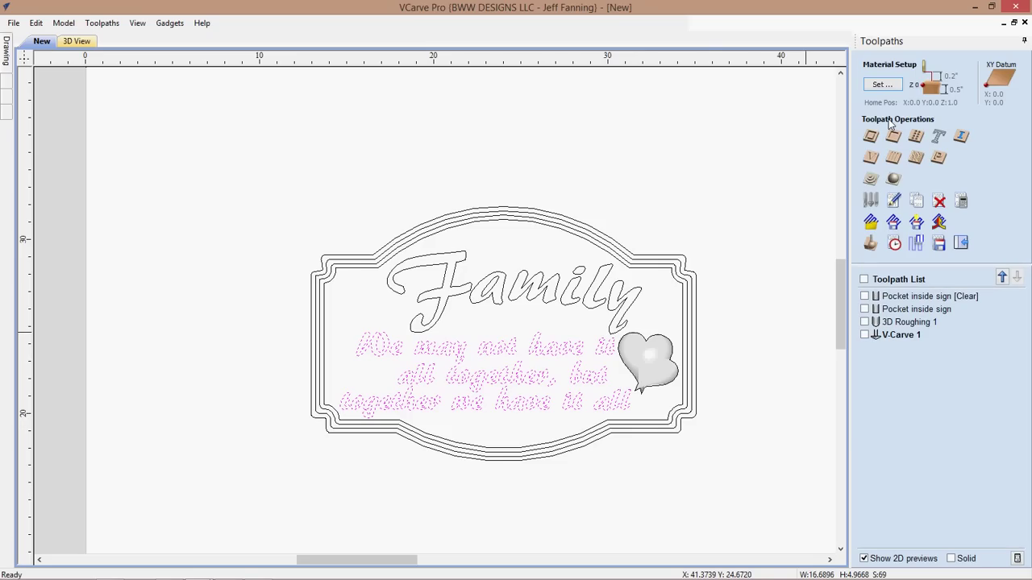
pyautogui.click(871, 158)
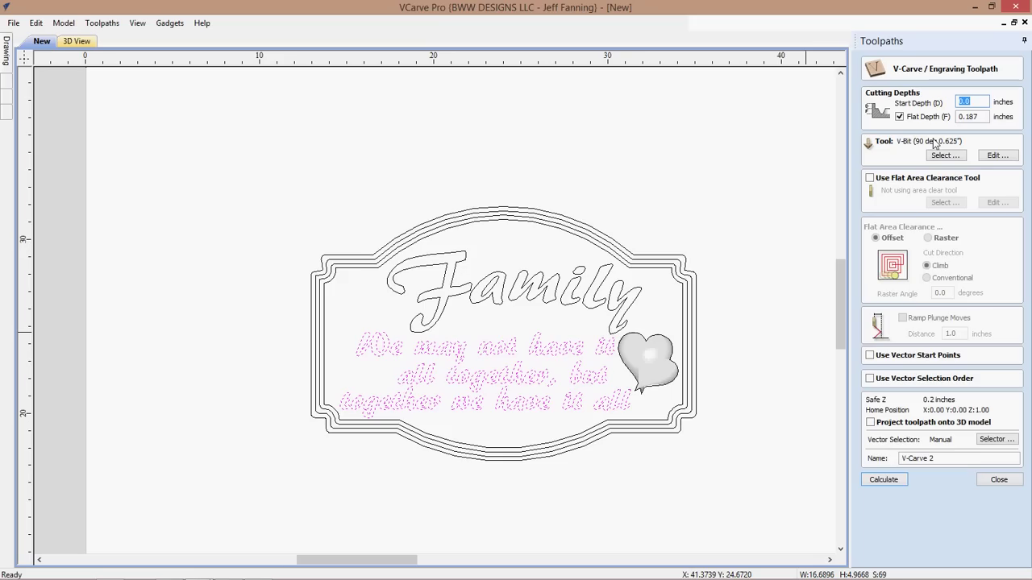
pyautogui.click(938, 156)
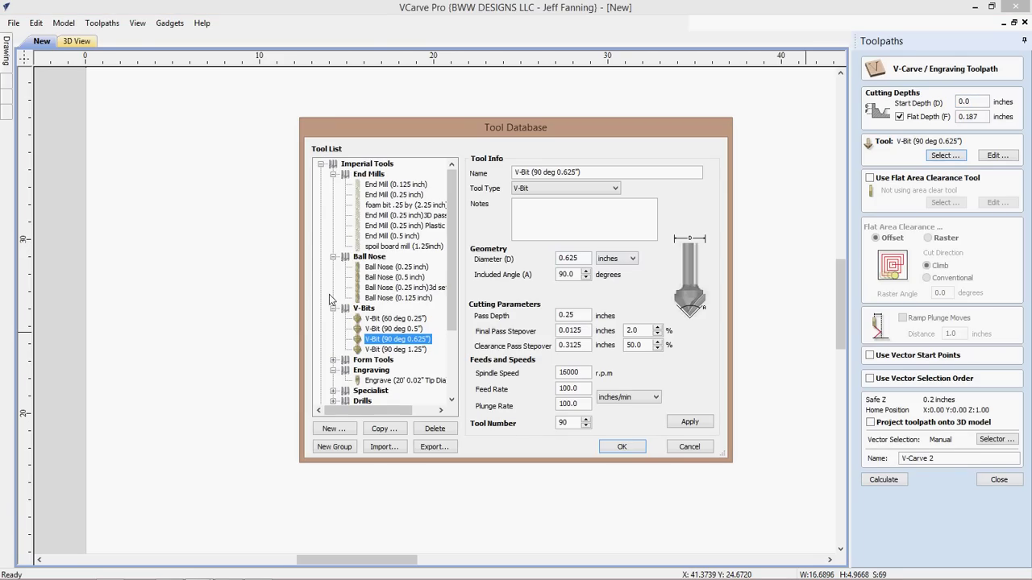
pyautogui.click(385, 319)
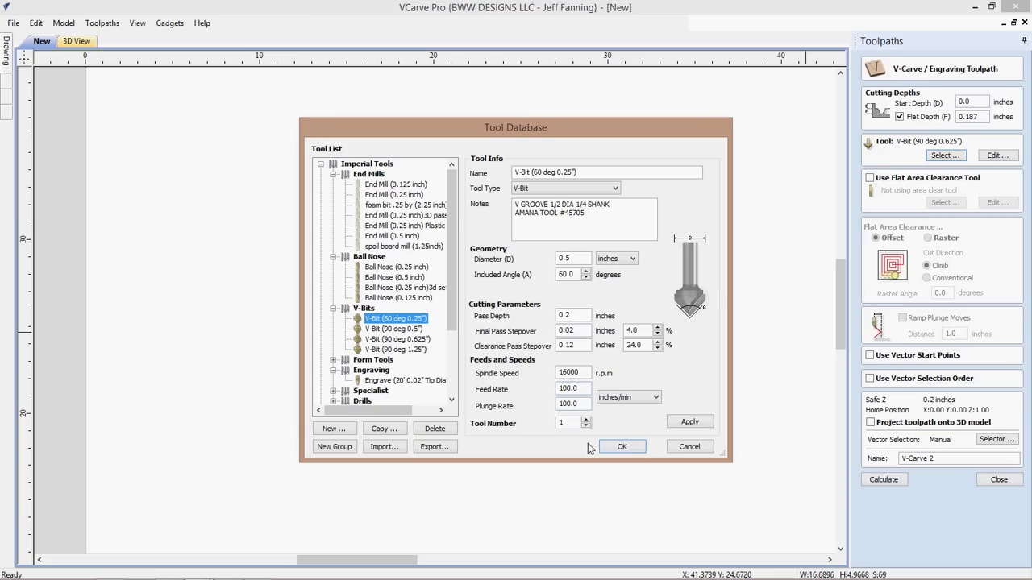
pyautogui.click(622, 447)
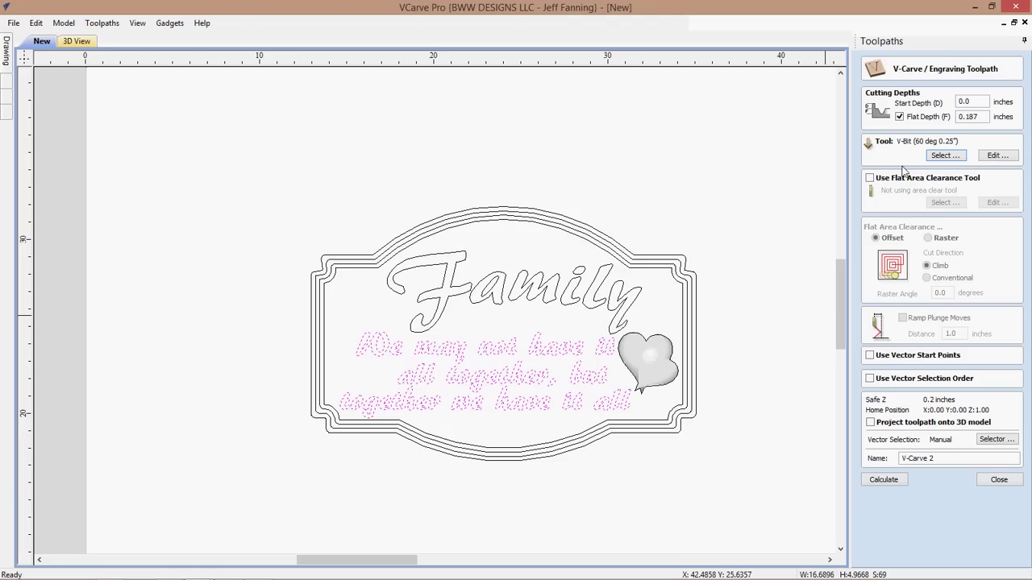
# - Set the flat depth to 0.156 inches and calculate the saying's V-carve toolpath
pyautogui.click(982, 116)
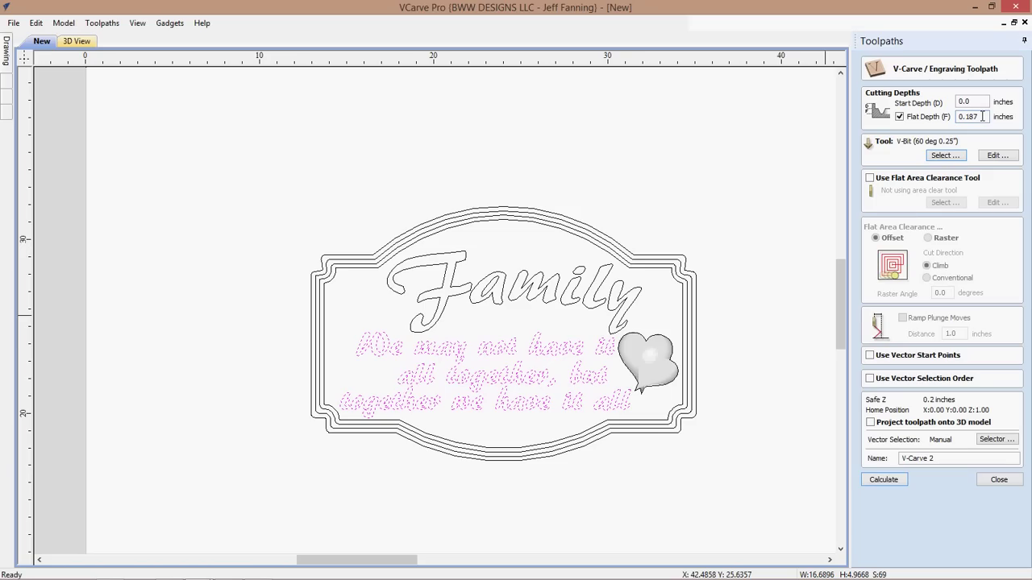
pyautogui.press('BackSpace')
pyautogui.press('BackSpace')
pyautogui.write('56')
pyautogui.click(882, 481)
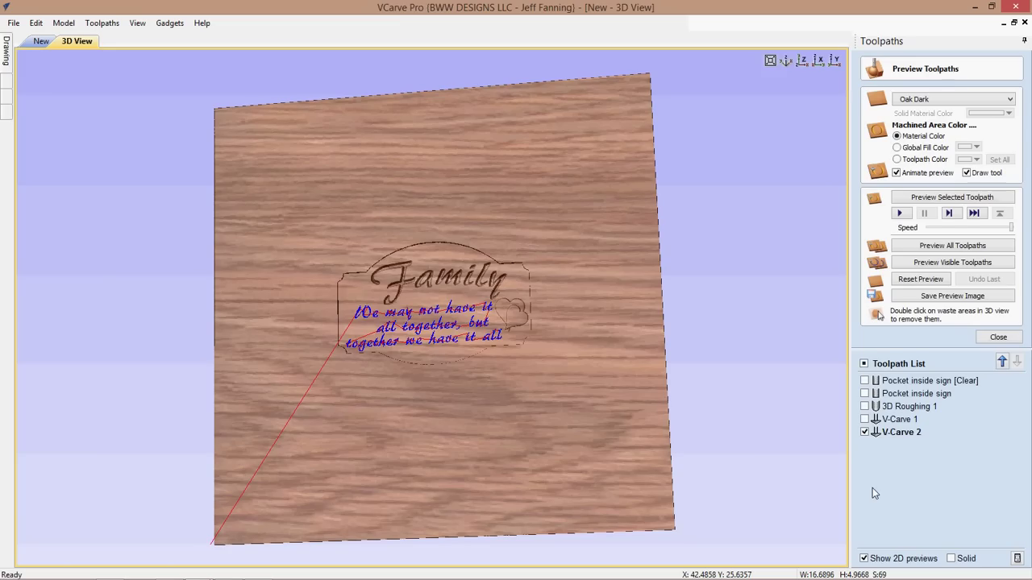
# - Edit the V-Carve 2 toolpath, set its start depth to -.25 inches and recalculate it
pyautogui.rightClick(890, 433)
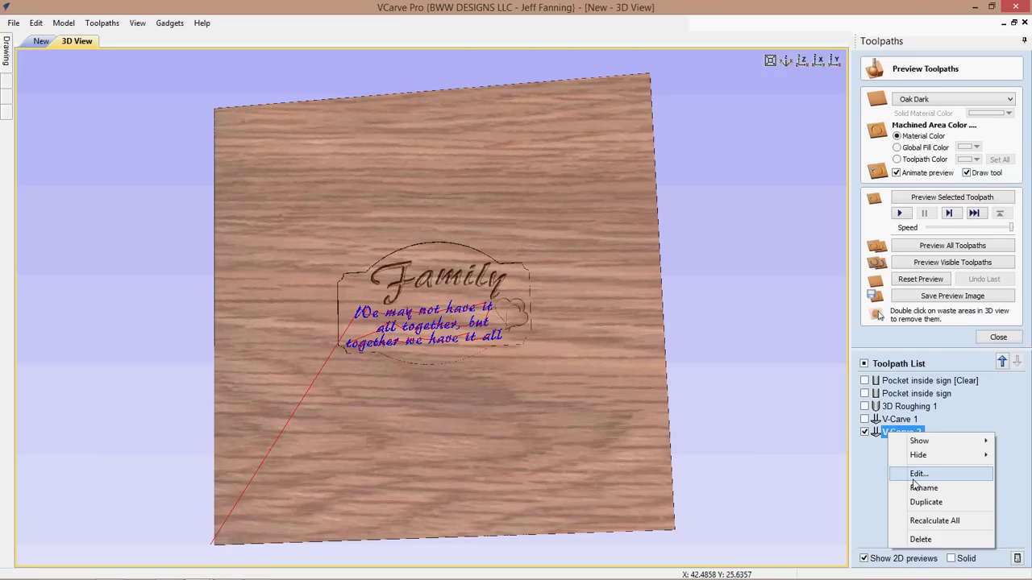
pyautogui.click(914, 478)
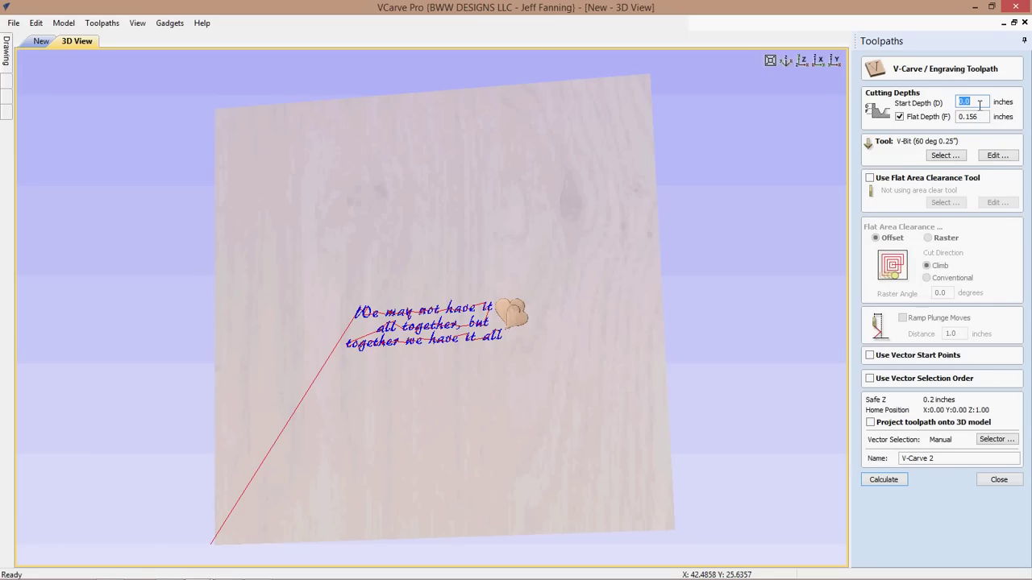
pyautogui.click(975, 102)
pyautogui.press('BackSpace')
pyautogui.press('BackSpace')
pyautogui.press('BackSpace')
pyautogui.write('-.25')
pyautogui.click(883, 480)
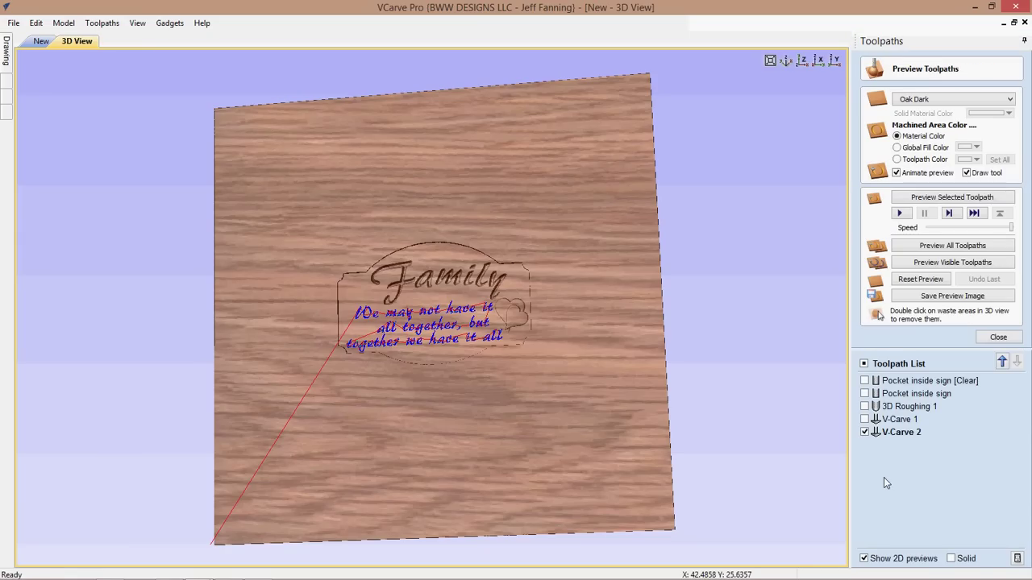
# - Preview the saying's V-carve toolpath on the material and inspect the carved lettering up close
pyautogui.click(936, 263)
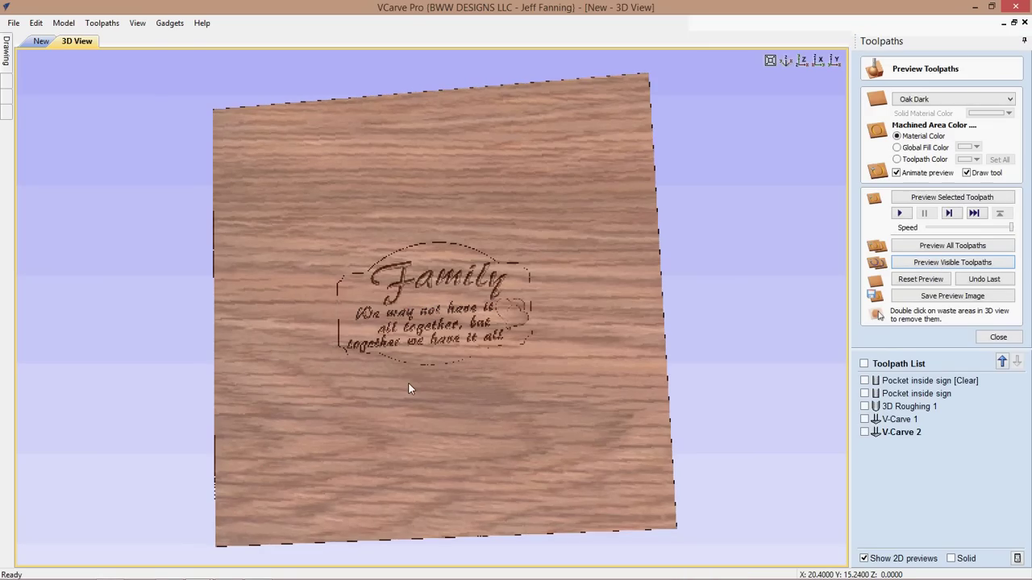
pyautogui.scroll(5, 417, 379)
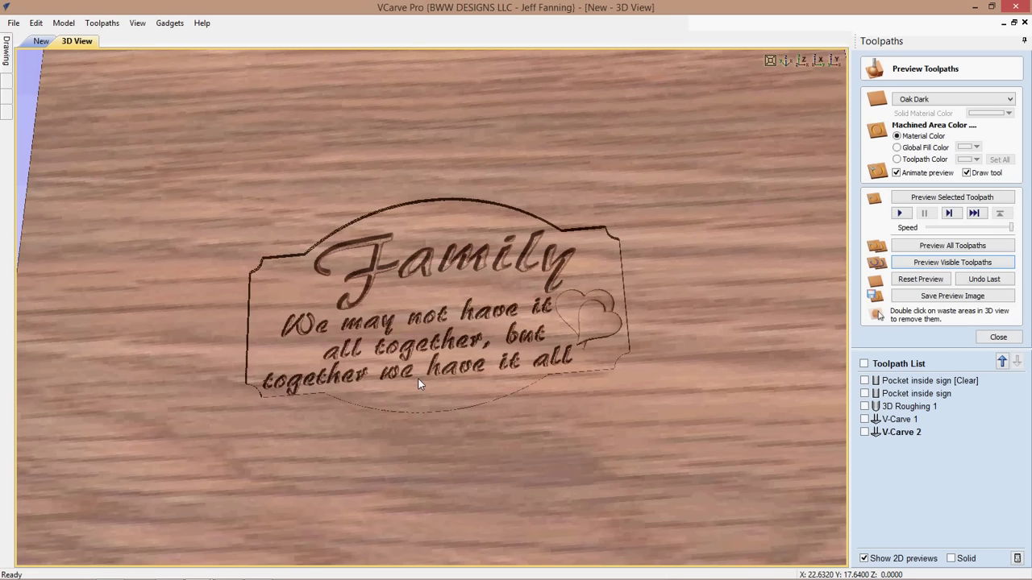
pyautogui.scroll(2, 419, 384)
pyautogui.moveTo(418, 379); pyautogui.dragTo(410, 501)
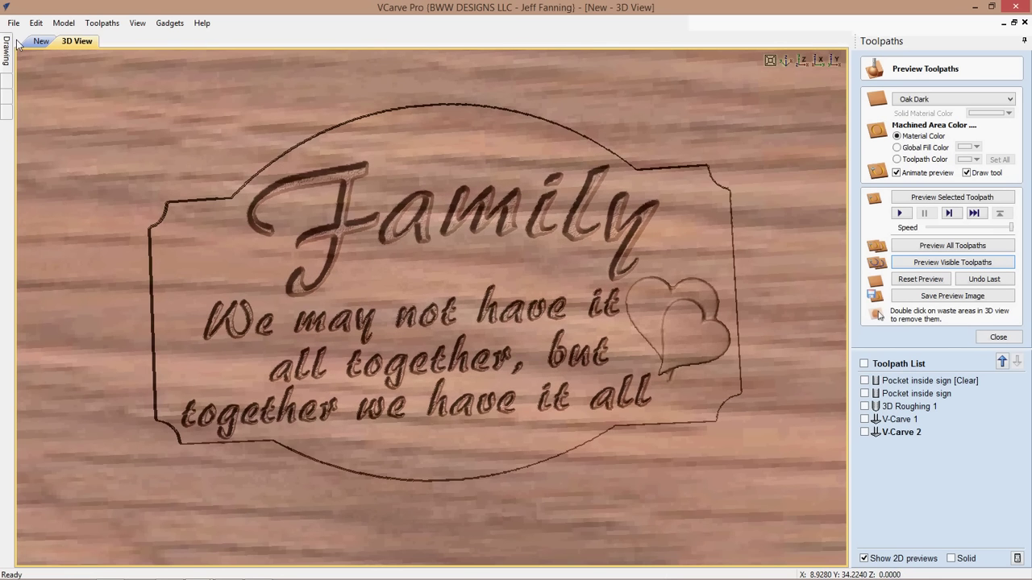
# - In the 2D drawing, select the two middle outlines of the sign's four-line border
pyautogui.press('F2')
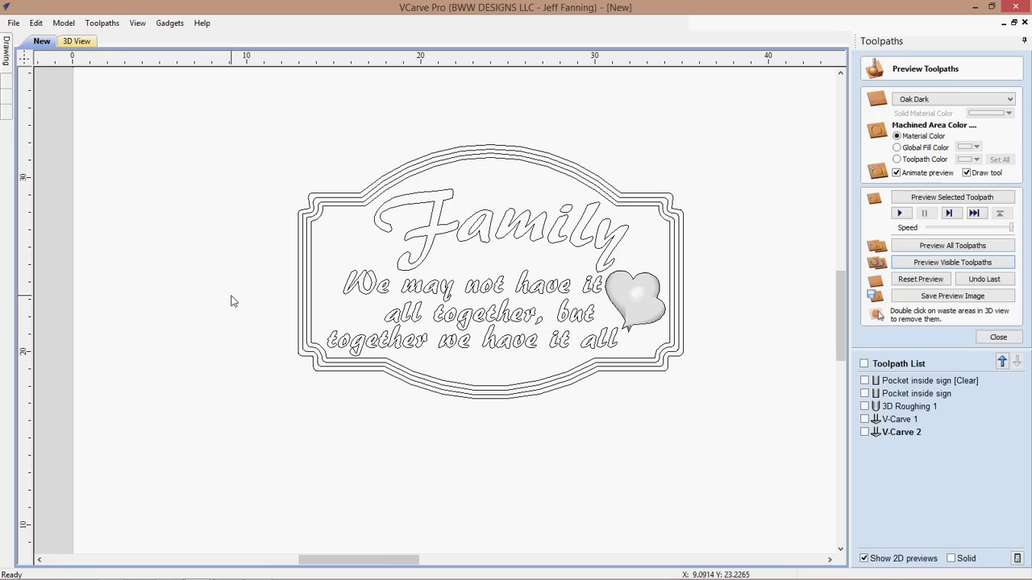
pyautogui.scroll(2, 287, 396)
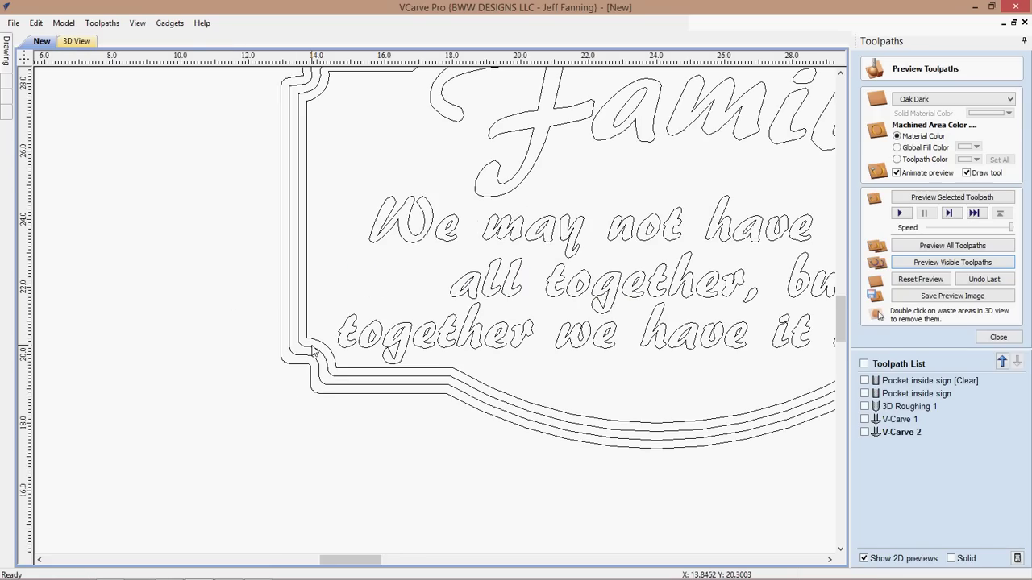
pyautogui.scroll(2, 286, 317)
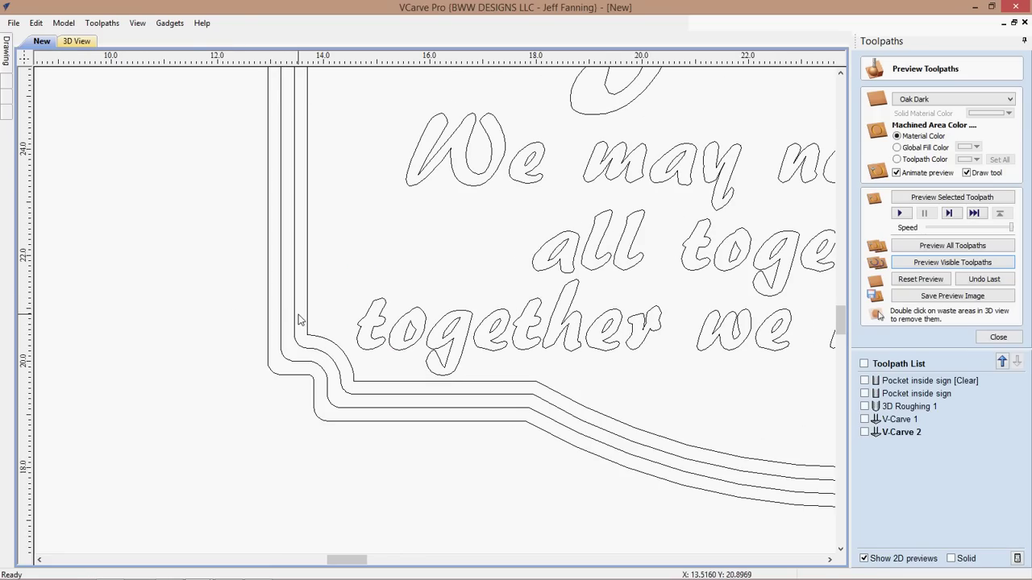
pyautogui.click(295, 327)
pyautogui.scroll(-3, 295, 327)
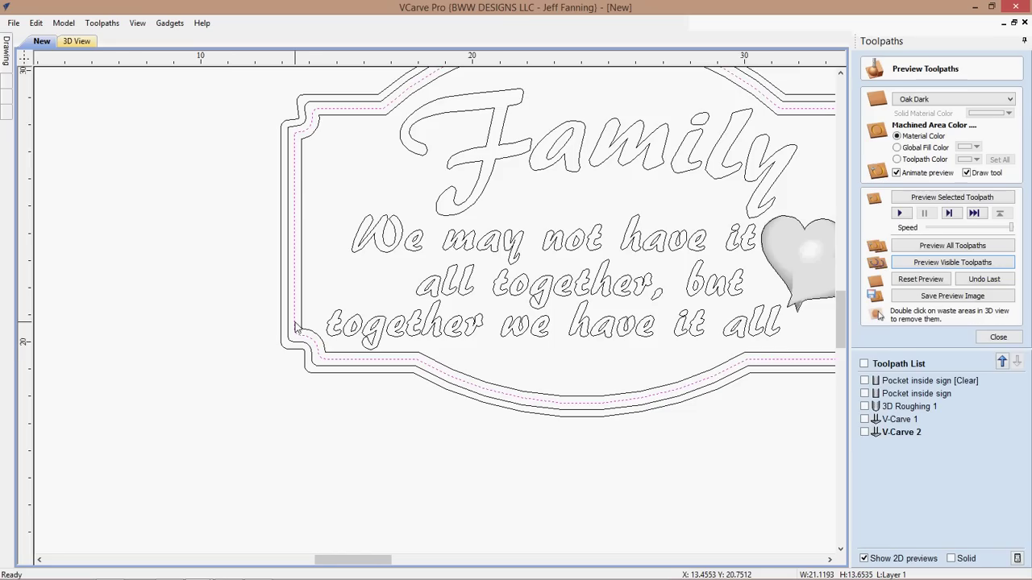
pyautogui.scroll(-2, 651, 286)
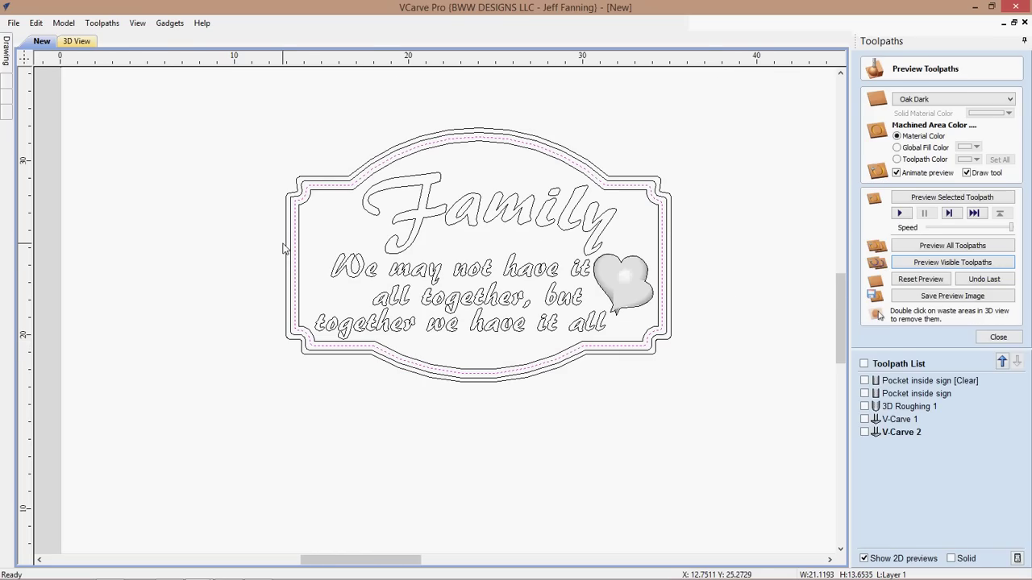
pyautogui.keyDown('shift'); pyautogui.click(628, 364); pyautogui.keyUp('shift')
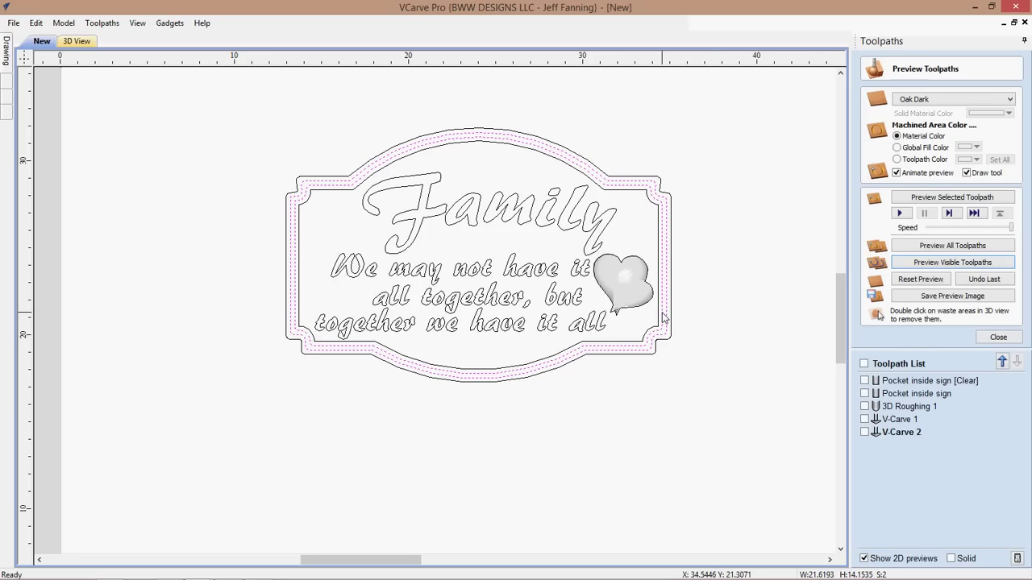
# - Calculate a V-carve toolpath for the selected middle border outlines using the V-Bit (90 deg 0.625") with flat depth disabled
pyautogui.click(998, 339)
pyautogui.click(870, 156)
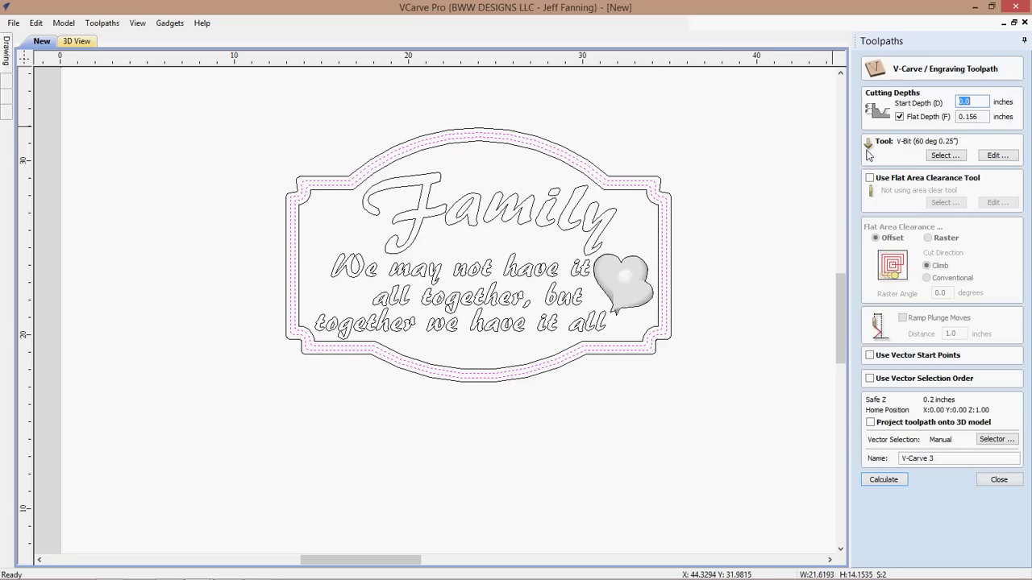
pyautogui.click(942, 157)
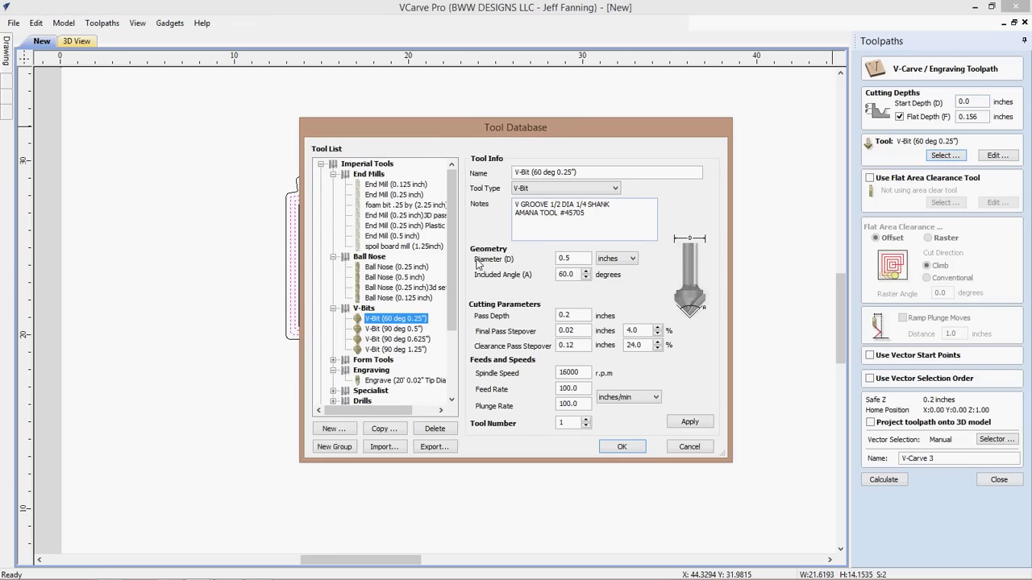
pyautogui.click(396, 339)
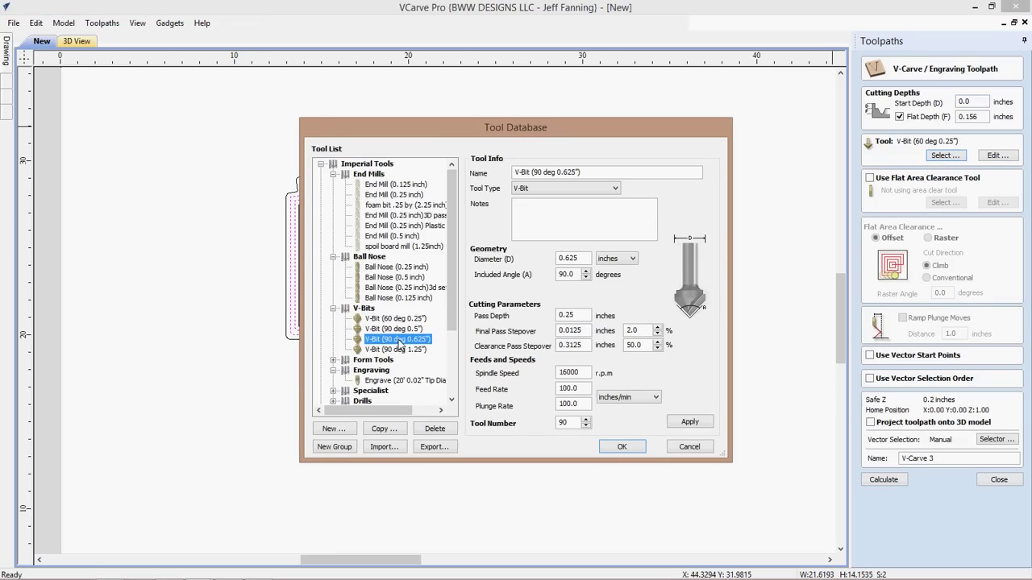
pyautogui.click(621, 445)
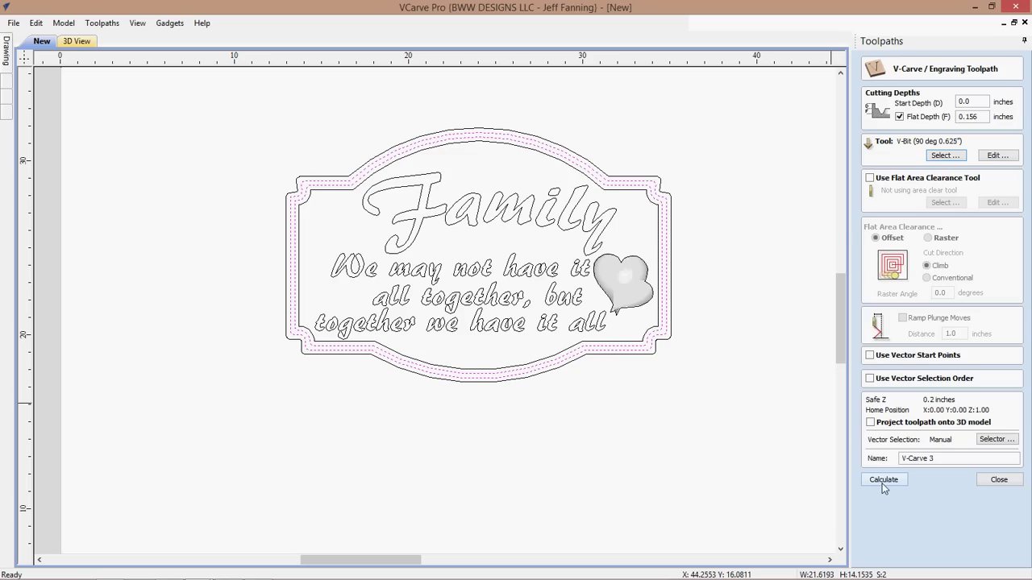
pyautogui.click(899, 117)
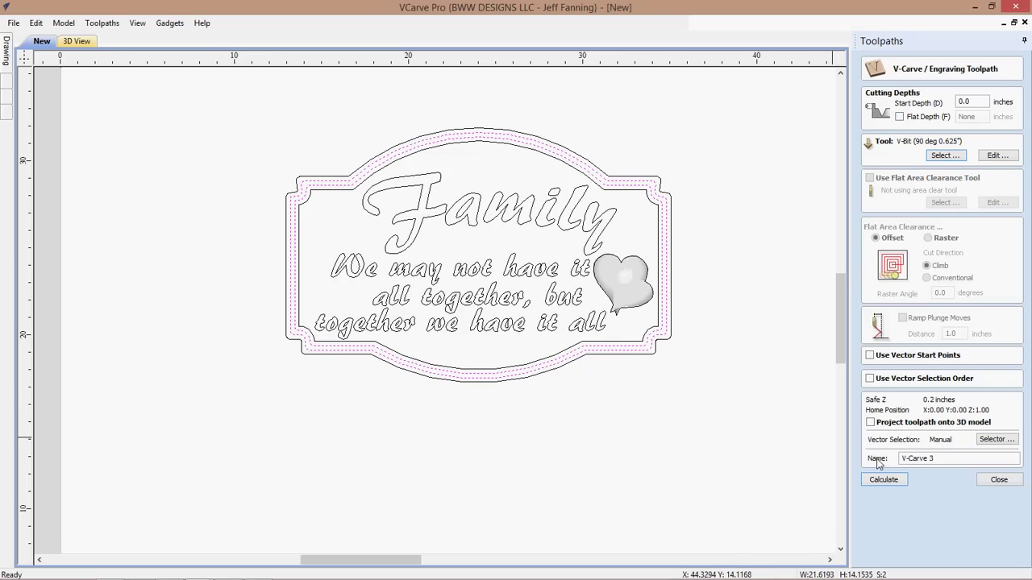
pyautogui.click(889, 481)
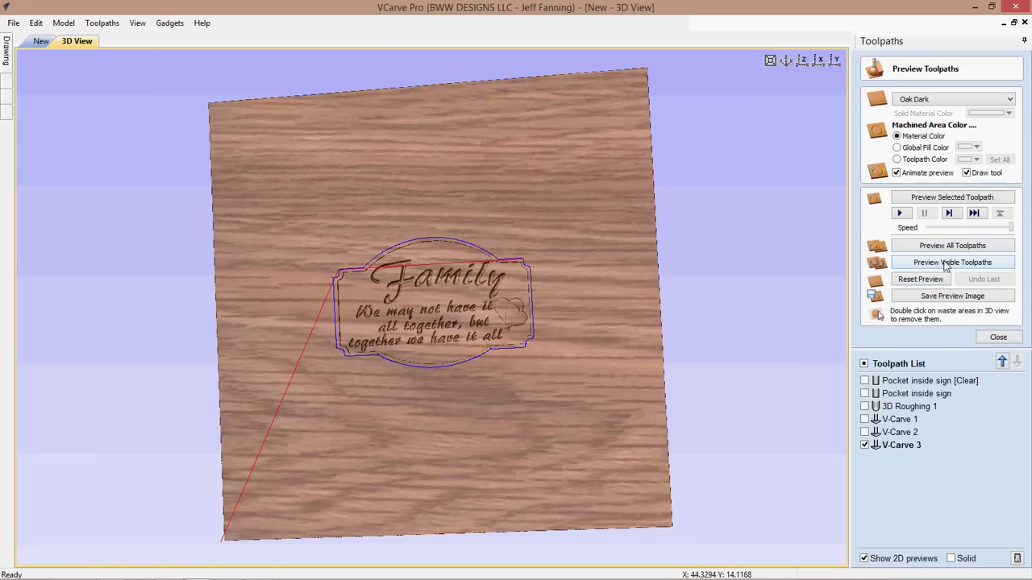
# - Preview the border's V-carve toolpath on the material and inspect the carved border up close
pyautogui.click(39, 41)
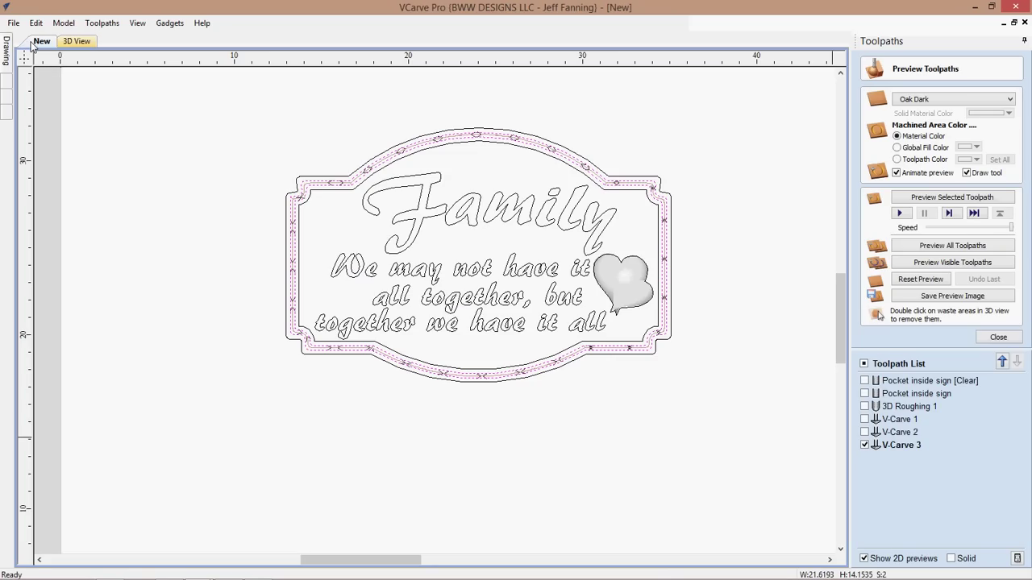
pyautogui.click(71, 42)
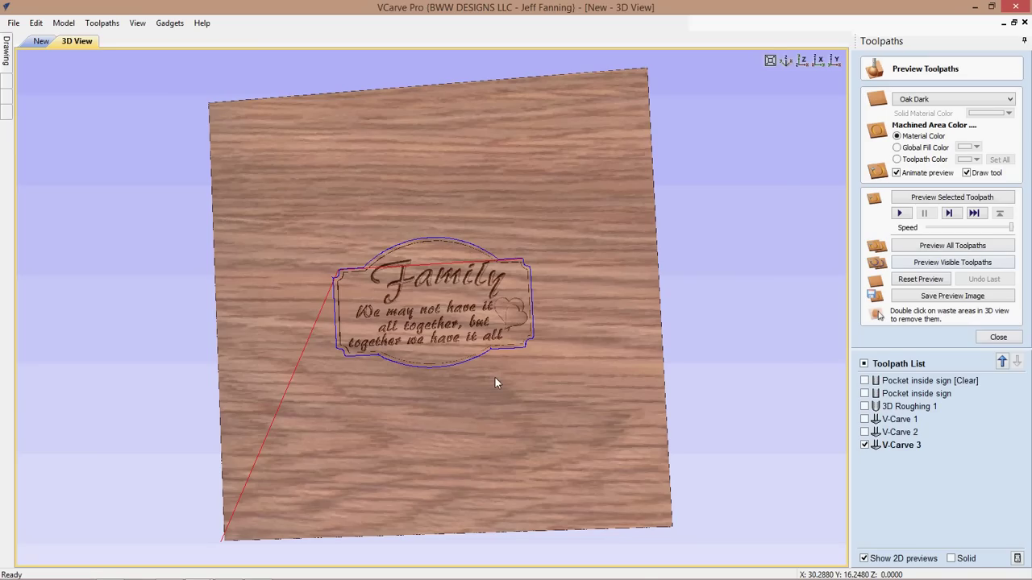
pyautogui.scroll(2, 495, 377)
pyautogui.scroll(1, 495, 377)
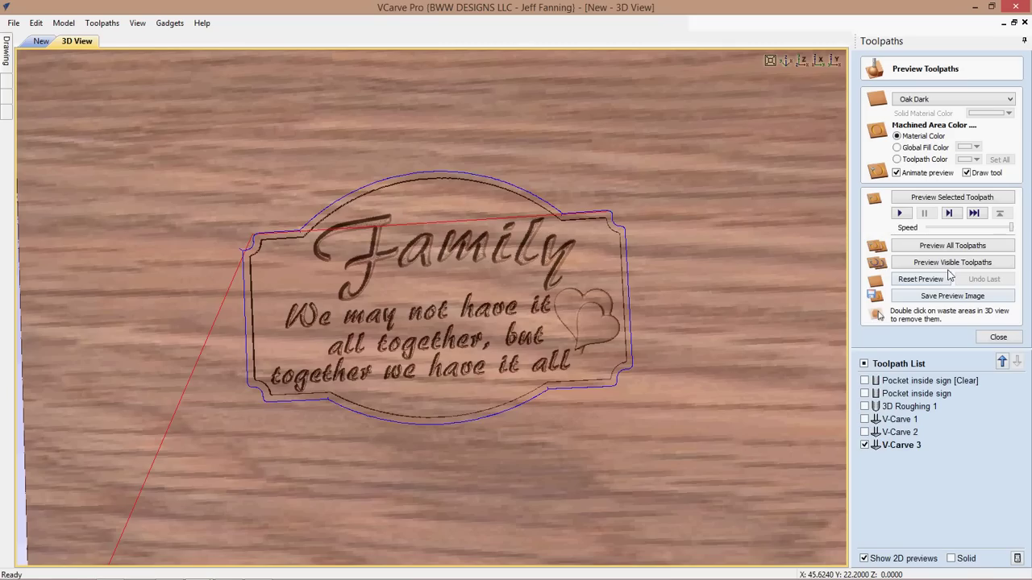
pyautogui.click(953, 264)
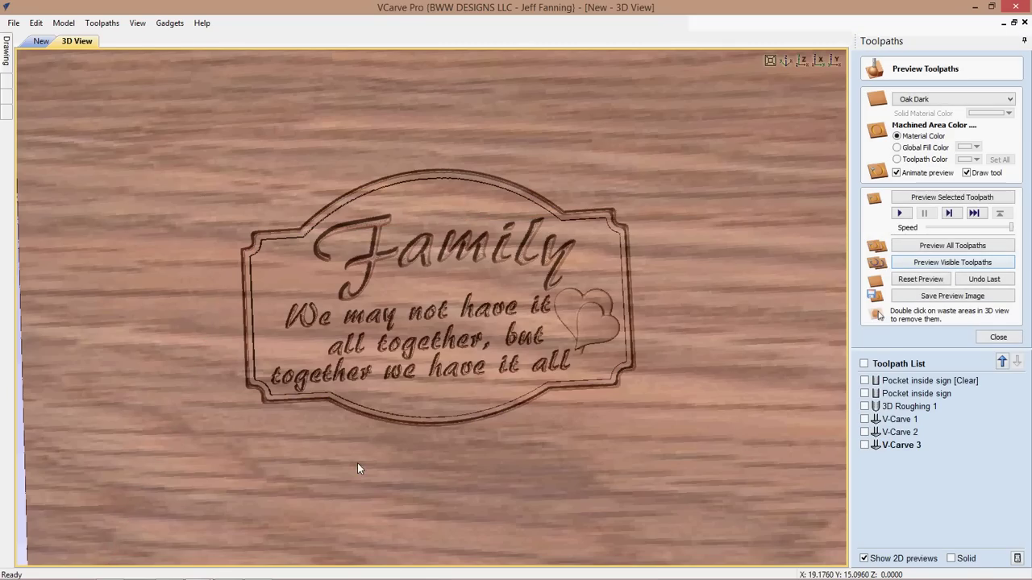
pyautogui.scroll(2, 361, 496)
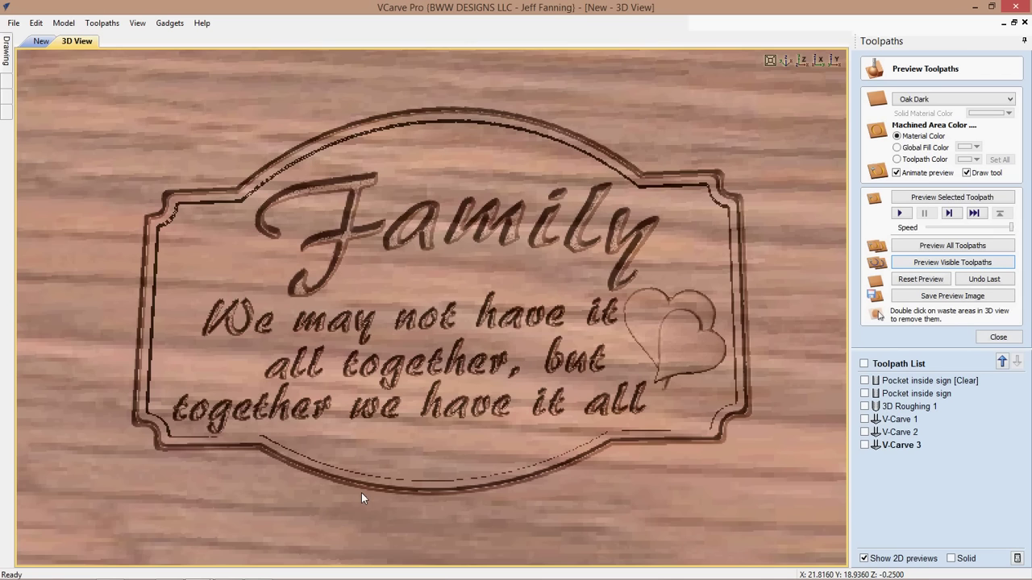
pyautogui.moveTo(361, 492); pyautogui.dragTo(361, 505)
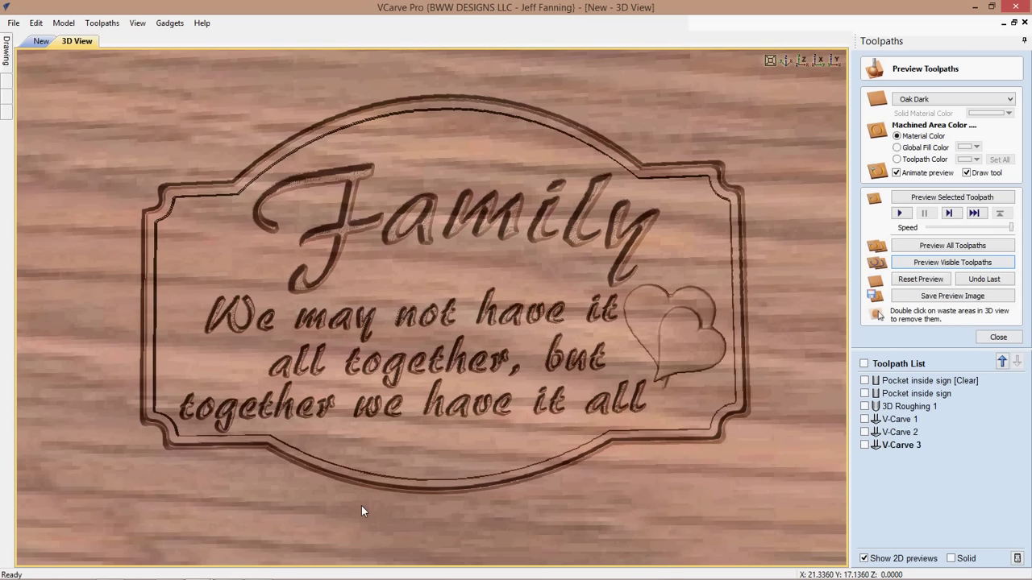
pyautogui.scroll(-2, 361, 506)
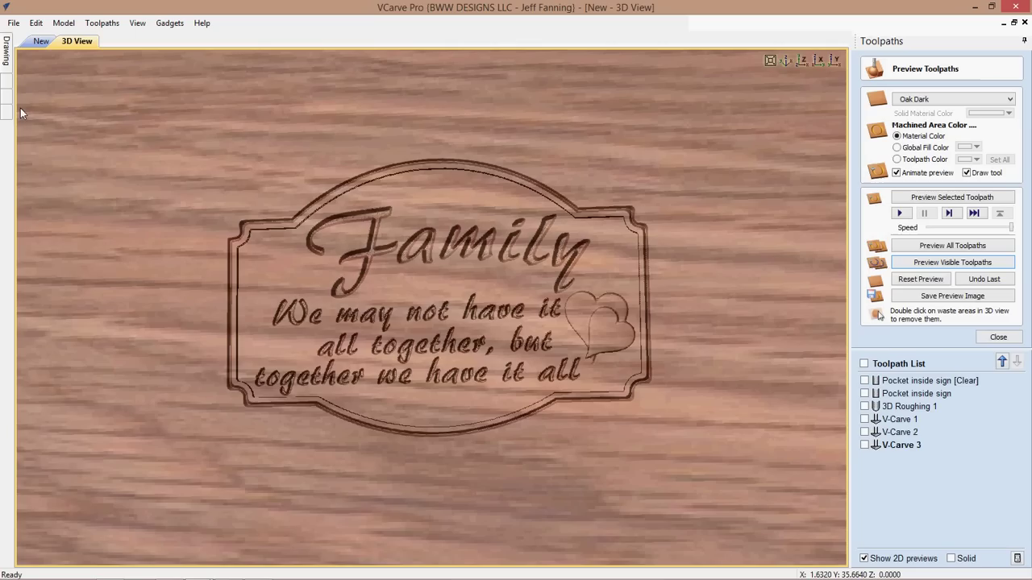
# - In the 2D drawing, clear the selection, select only the outermost border outline and close the toolpath preview
pyautogui.click(39, 41)
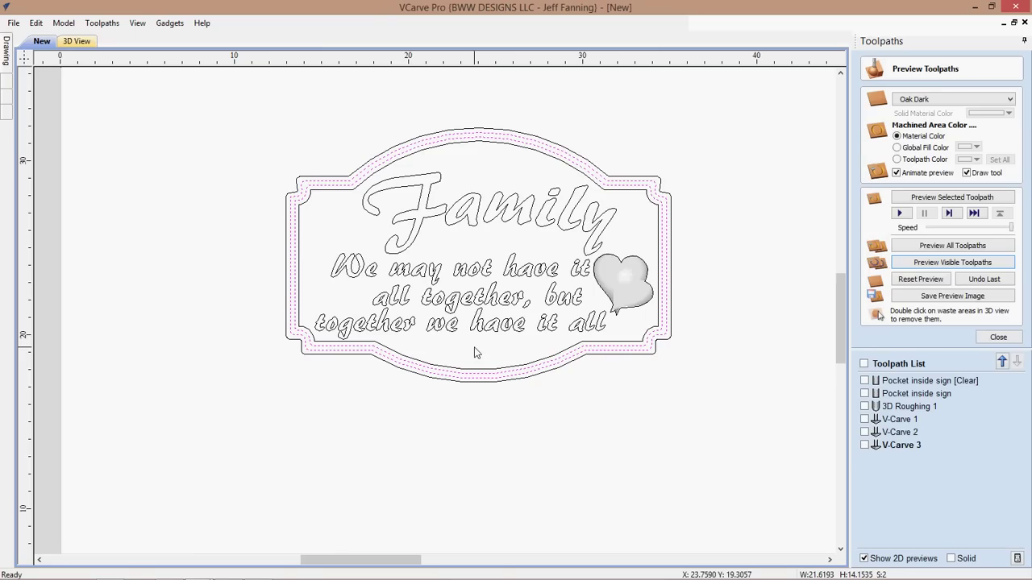
pyautogui.click(614, 382)
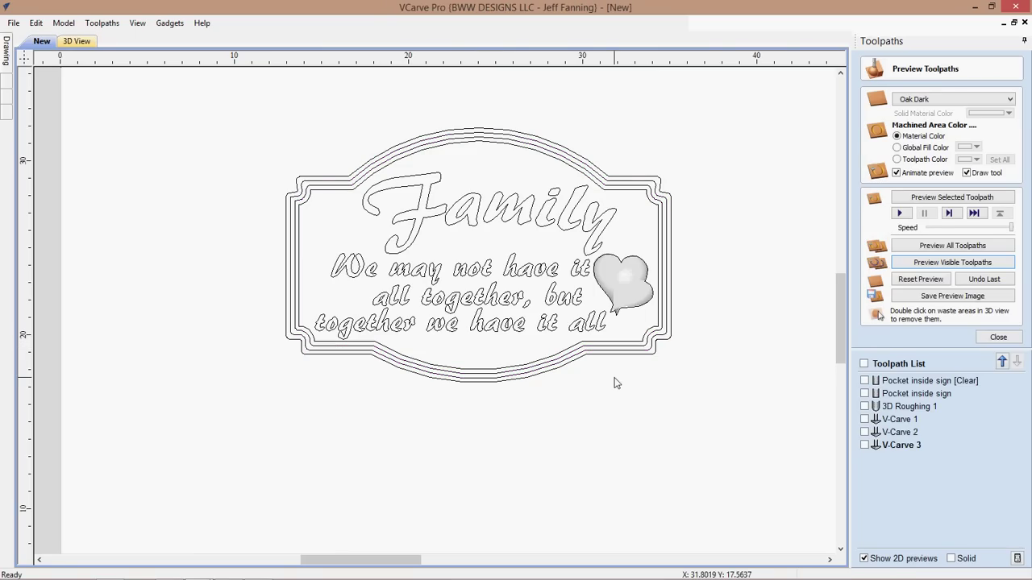
pyautogui.click(558, 372)
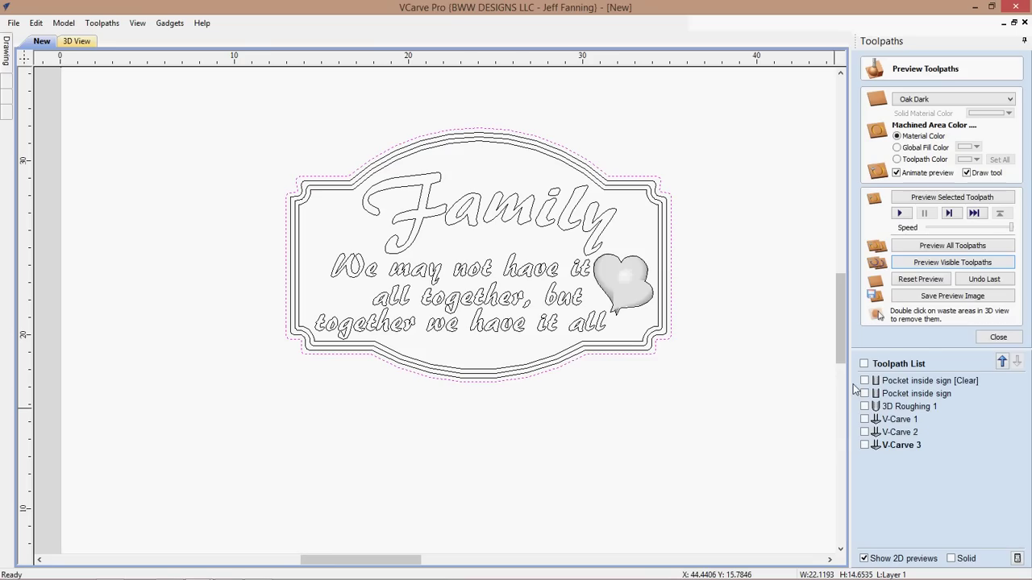
pyautogui.click(998, 338)
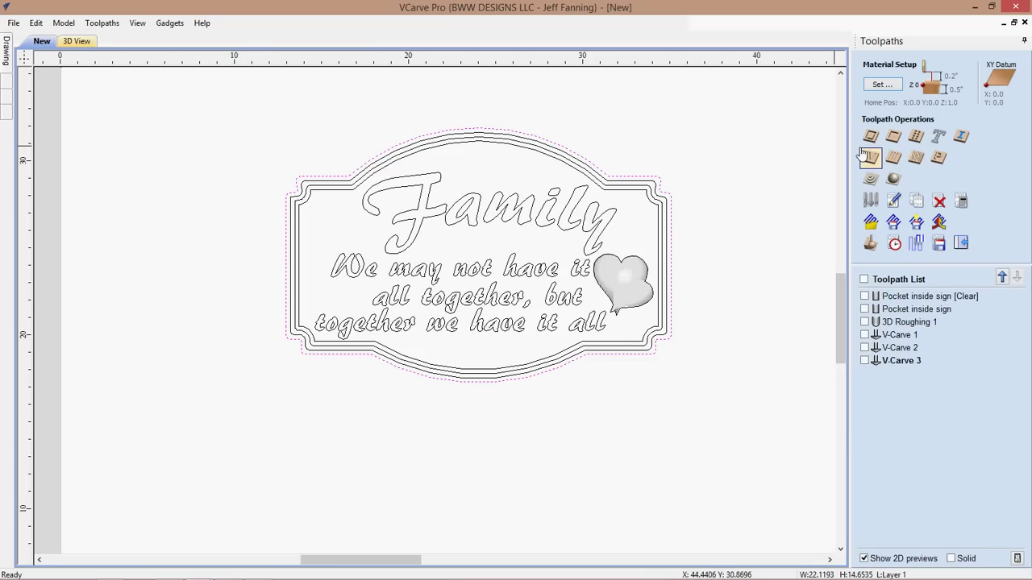
# - Calculate a 2D profile toolpath outside the outermost outline with a 0.051-inch cut depth and no tabs, and preview it
pyautogui.click(869, 138)
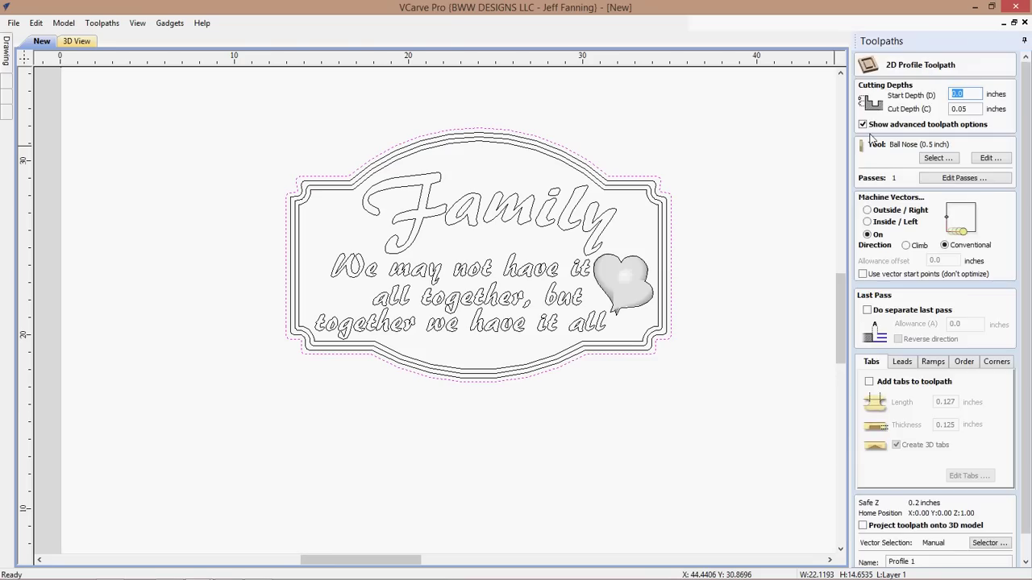
pyautogui.click(972, 113)
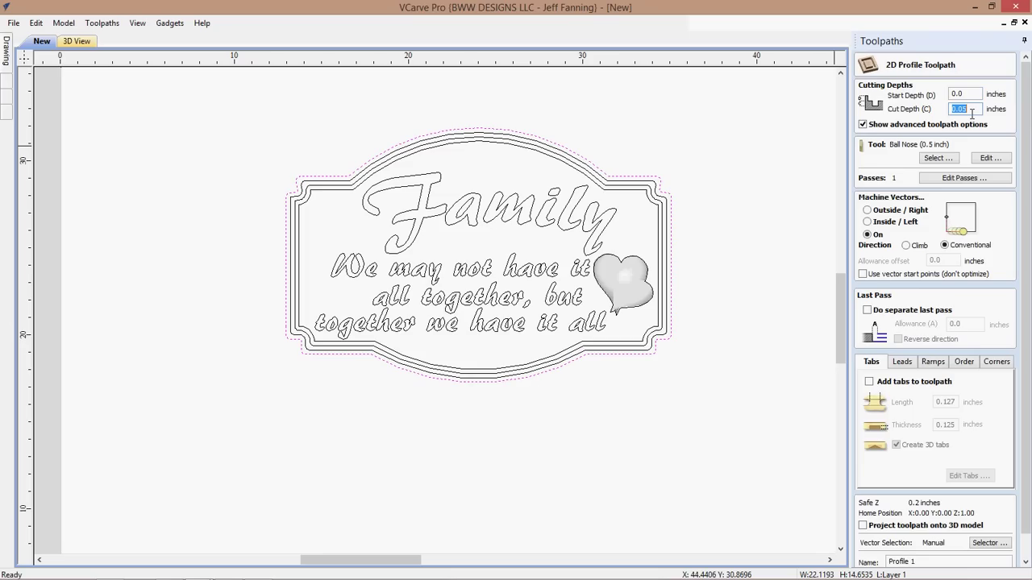
pyautogui.click(972, 110)
pyautogui.write('1')
pyautogui.click(869, 382)
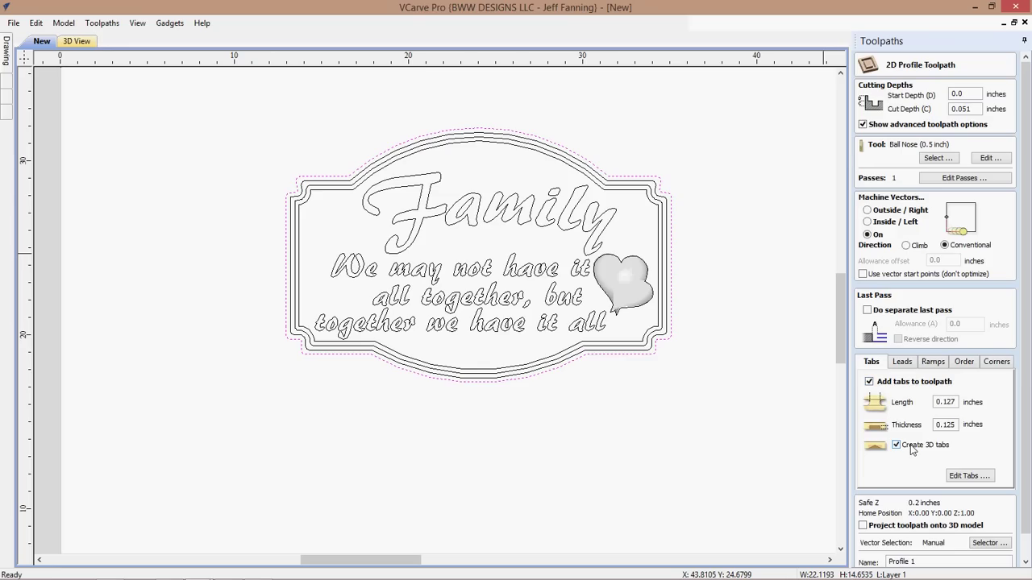
pyautogui.click(868, 382)
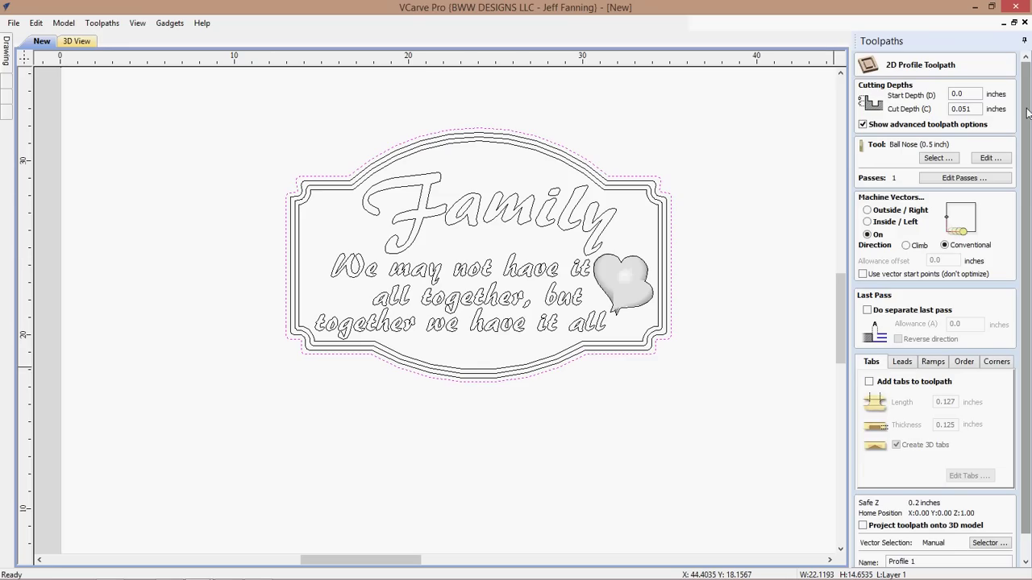
pyautogui.scroll(-2, 863, 488)
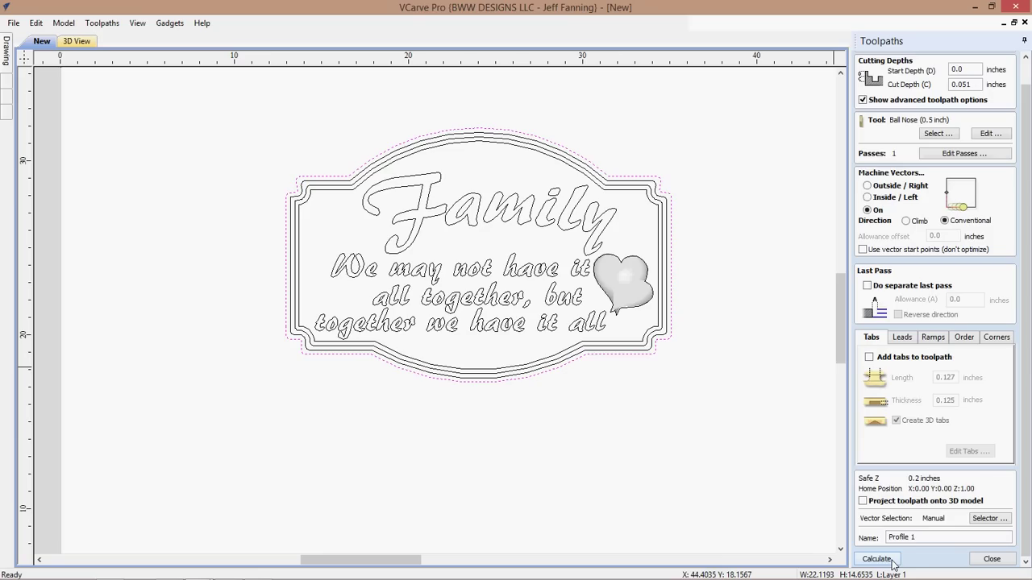
pyautogui.click(867, 186)
pyautogui.click(868, 187)
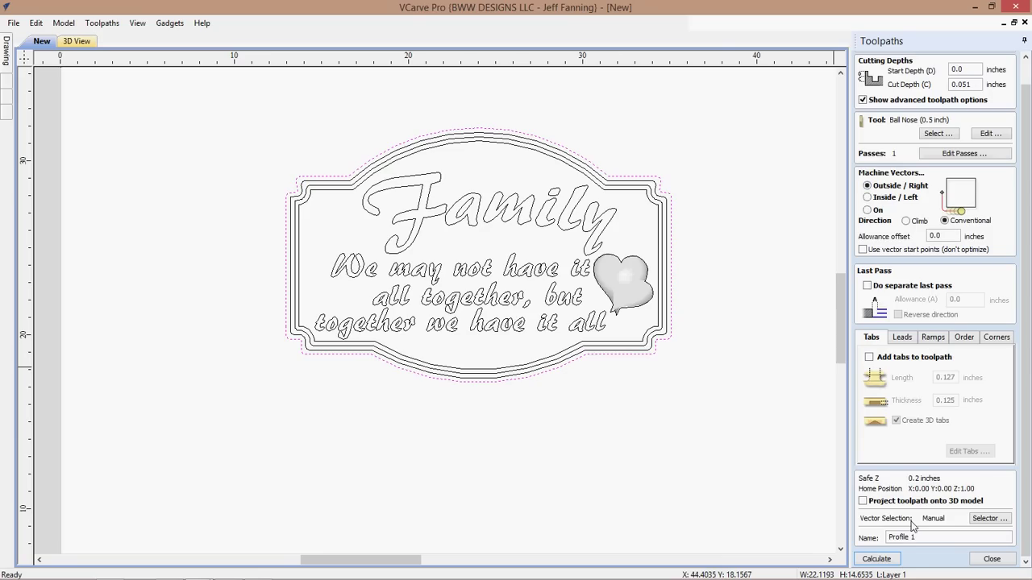
pyautogui.click(877, 562)
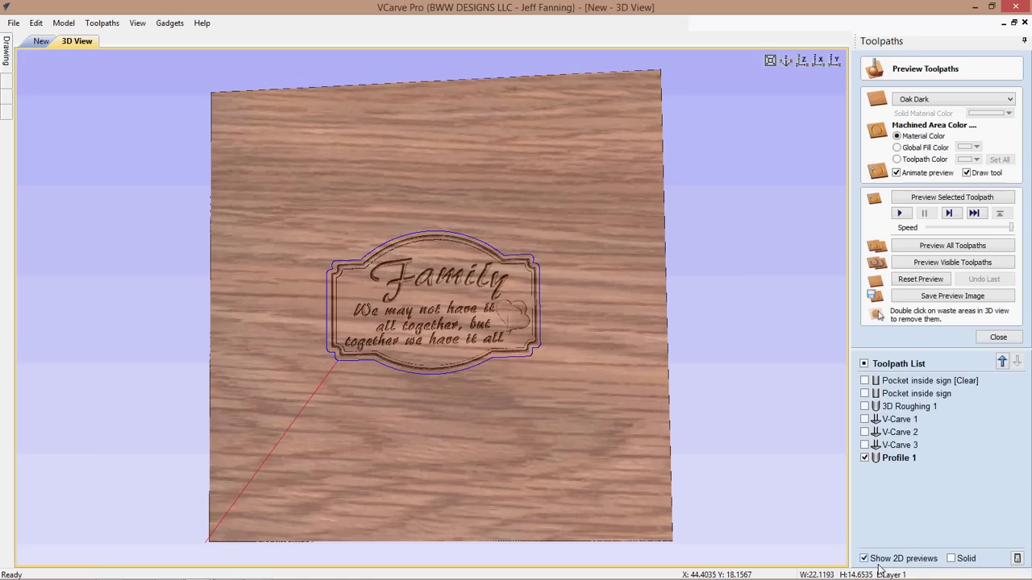
pyautogui.click(952, 262)
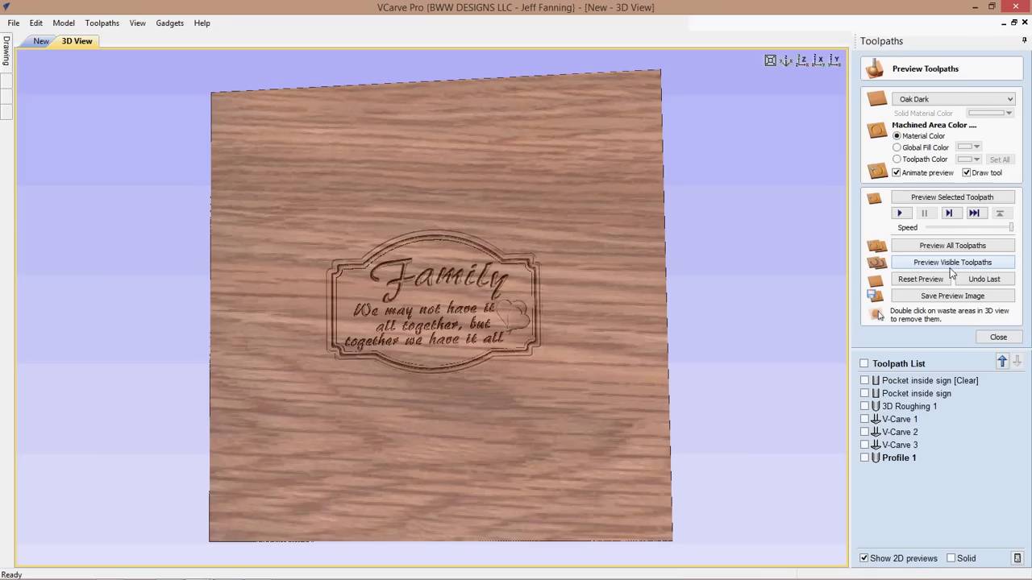
# - Edit the Profile 1 toolpath and change its tool to the End Mill (0.25 inch)
pyautogui.rightClick(892, 459)
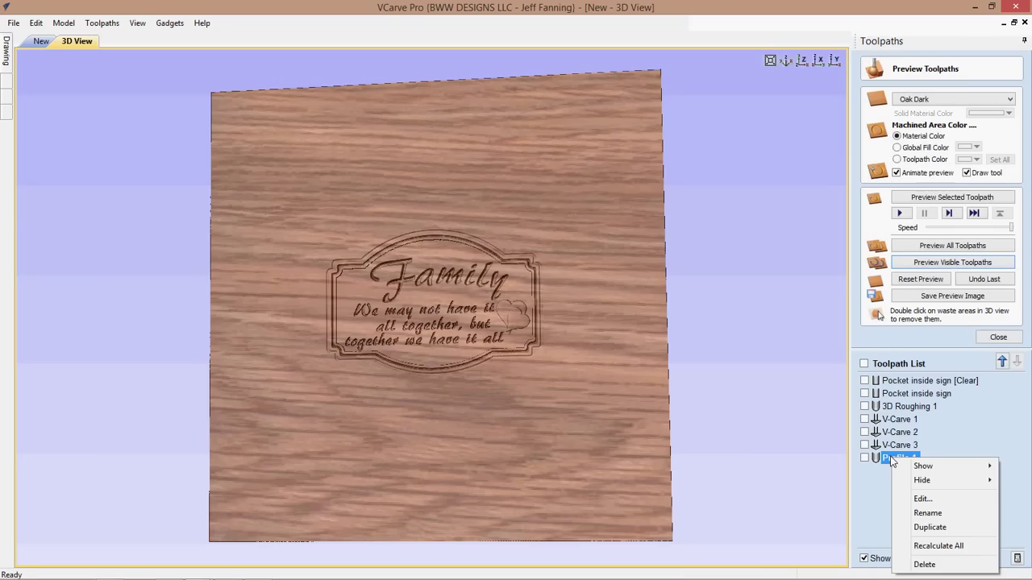
pyautogui.click(922, 500)
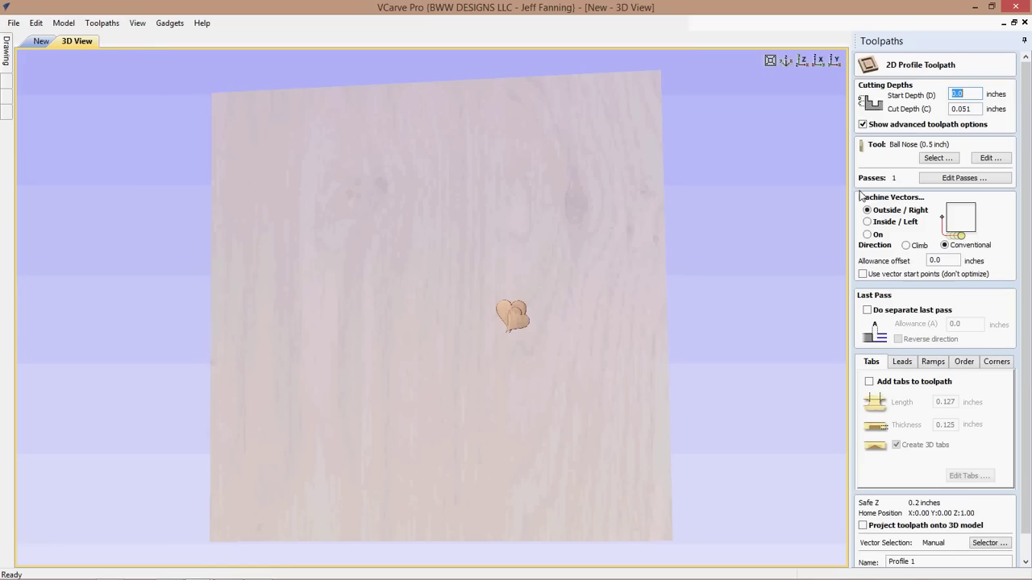
pyautogui.click(942, 160)
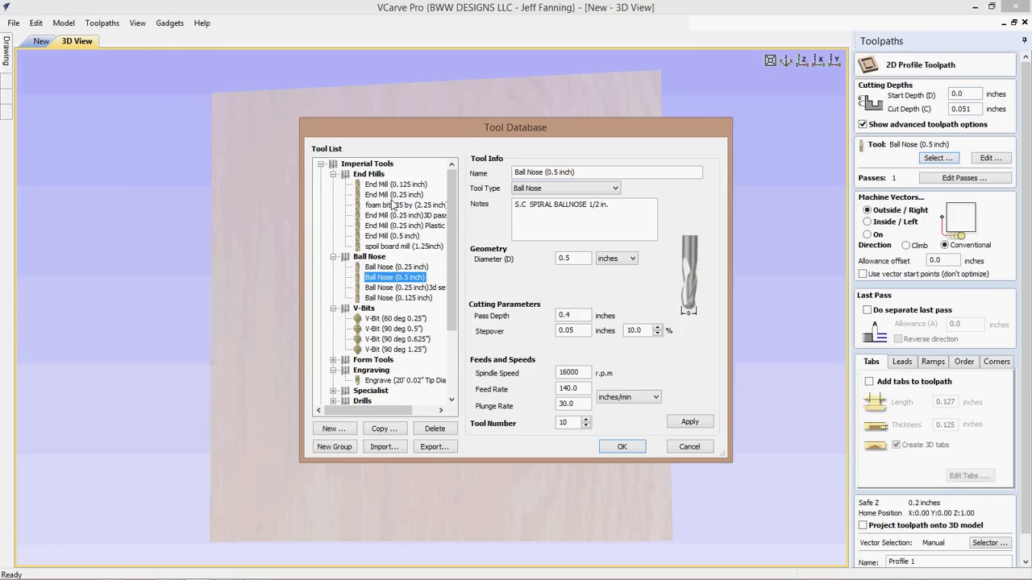
pyautogui.click(394, 195)
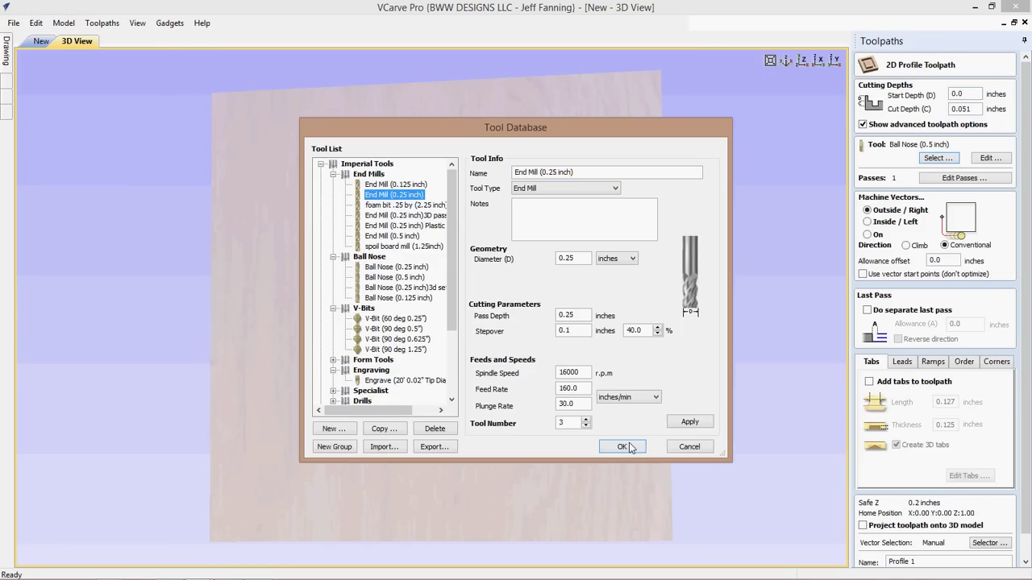
pyautogui.click(622, 446)
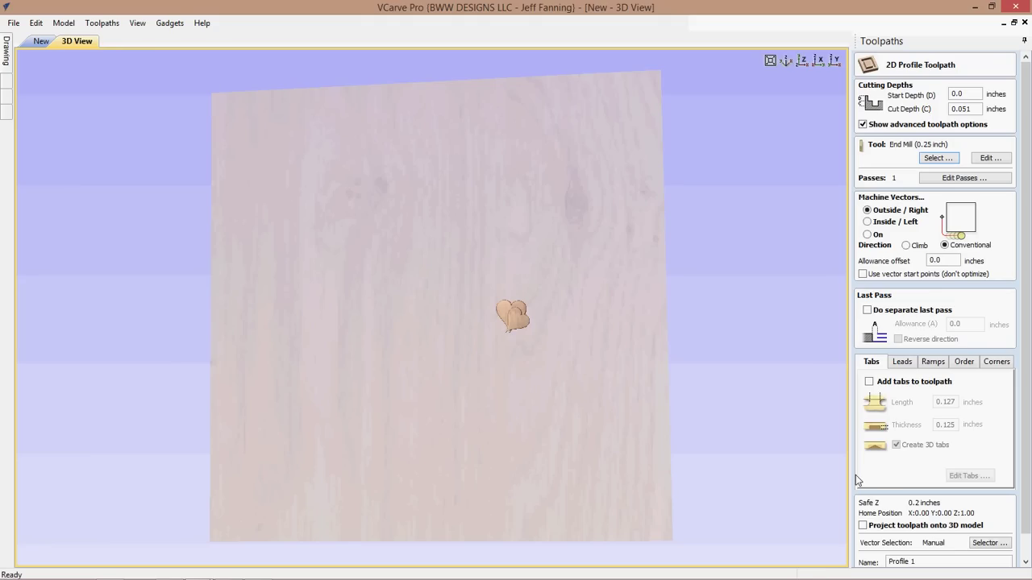
# - Set the profile toolpath's cut depth to 0.5 inches and recalculate it
pyautogui.click(977, 109)
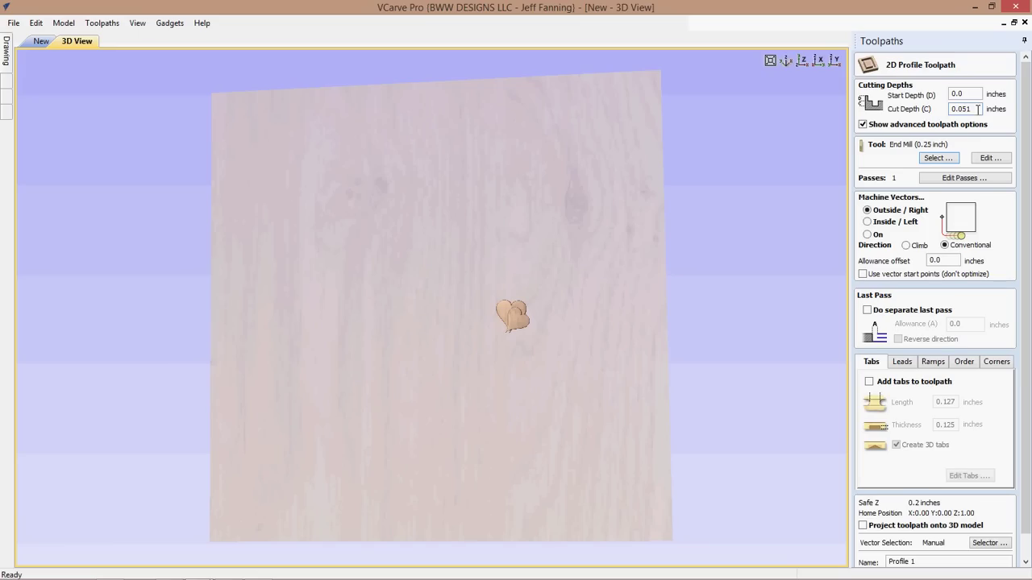
pyautogui.press('BackSpace')
pyautogui.press('BackSpace')
pyautogui.press('BackSpace')
pyautogui.write('5')
pyautogui.scroll(-1, 881, 486)
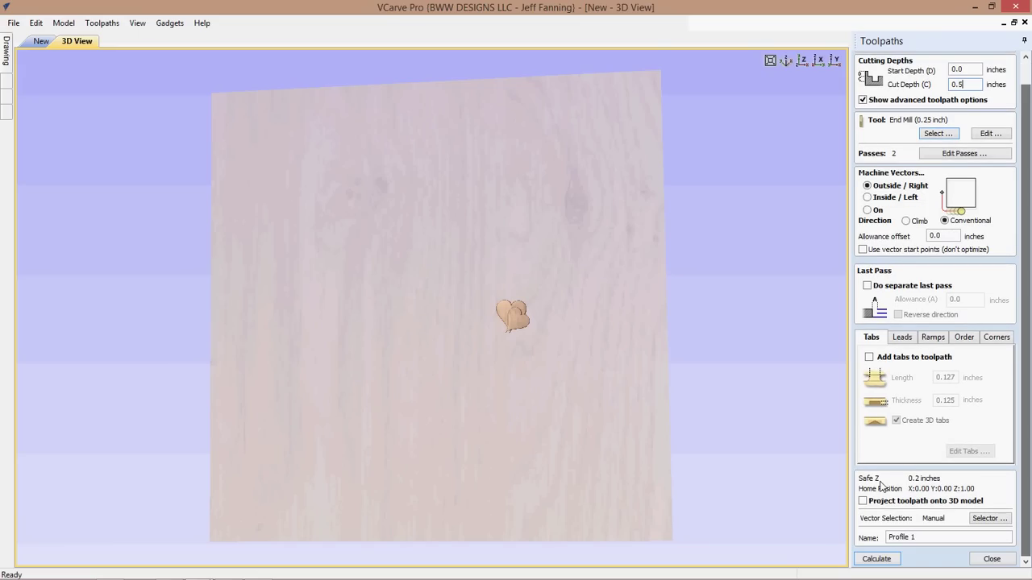
pyautogui.click(877, 558)
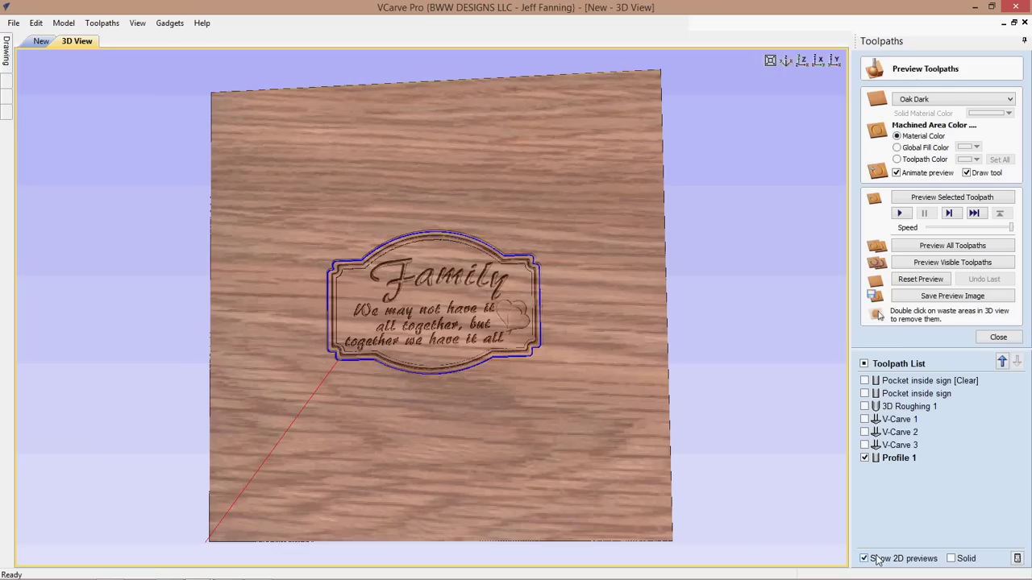
# - Edit the Profile 1 toolpath, set its cut depth to 0.577 inches and recalculate it, accepting cutting through the material
pyautogui.rightClick(887, 459)
pyautogui.click(910, 505)
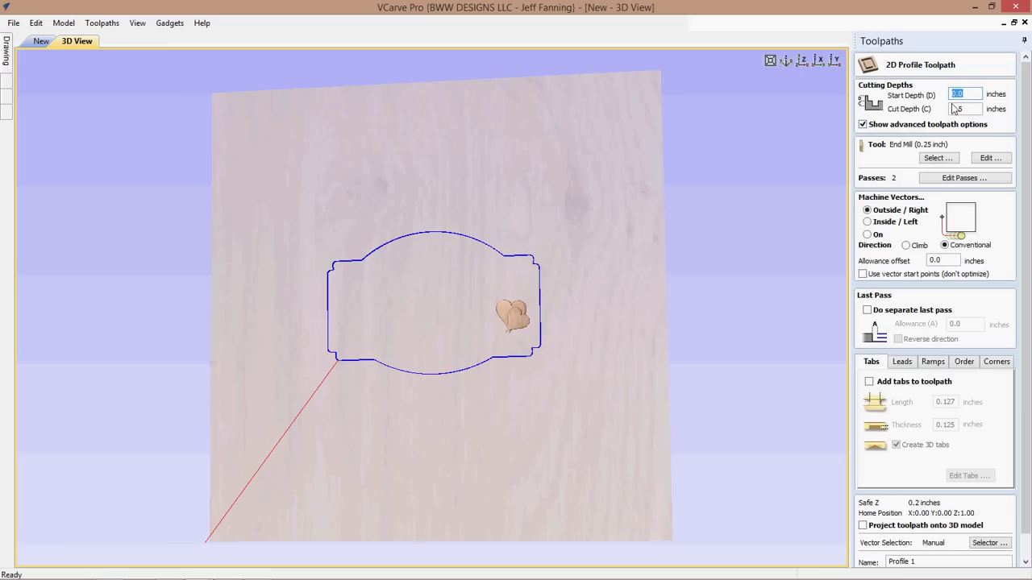
pyautogui.click(972, 111)
pyautogui.write('77')
pyautogui.moveTo(1028, 170); pyautogui.dragTo(1014, 327)
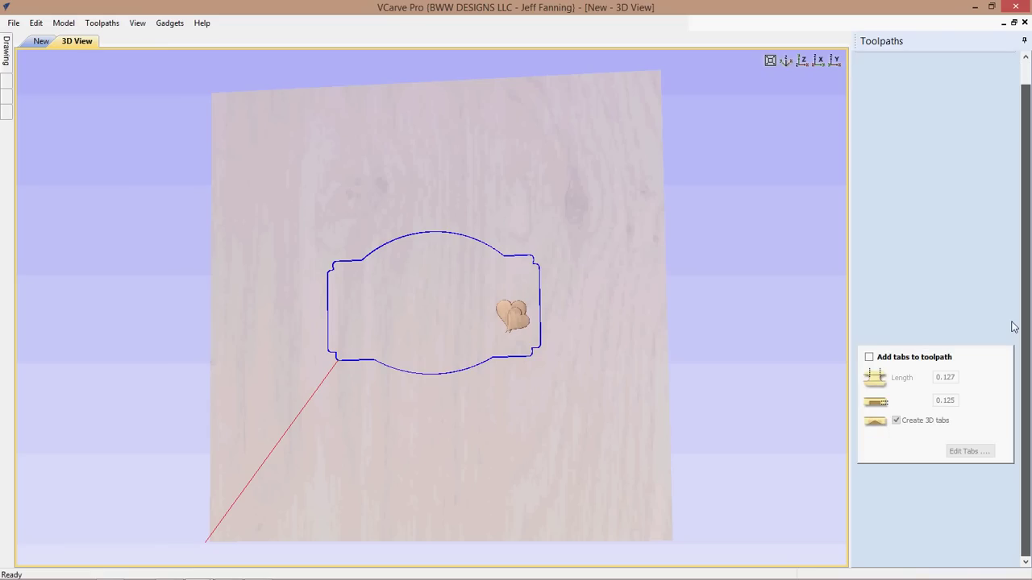
pyautogui.click(876, 559)
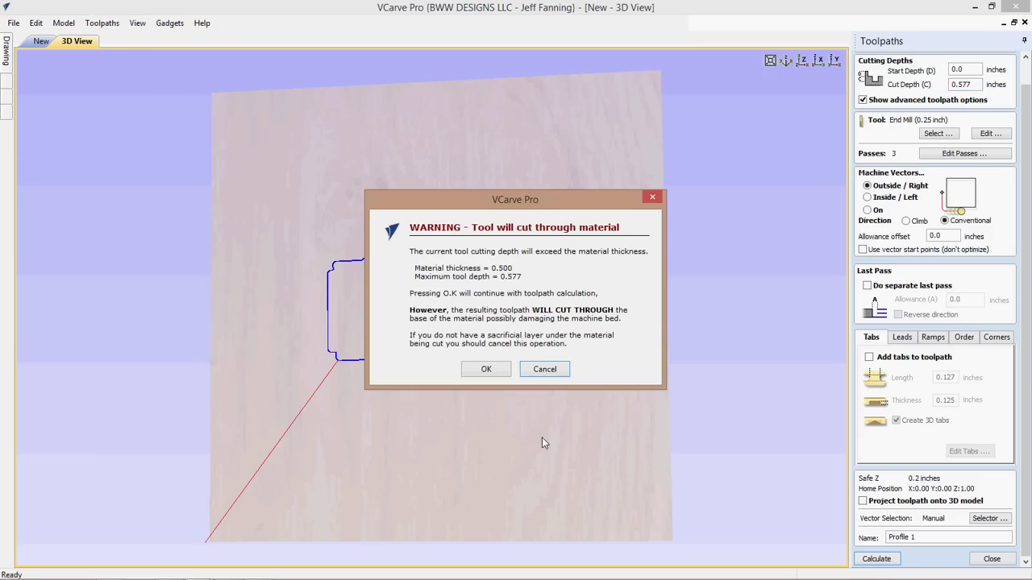
pyautogui.click(486, 369)
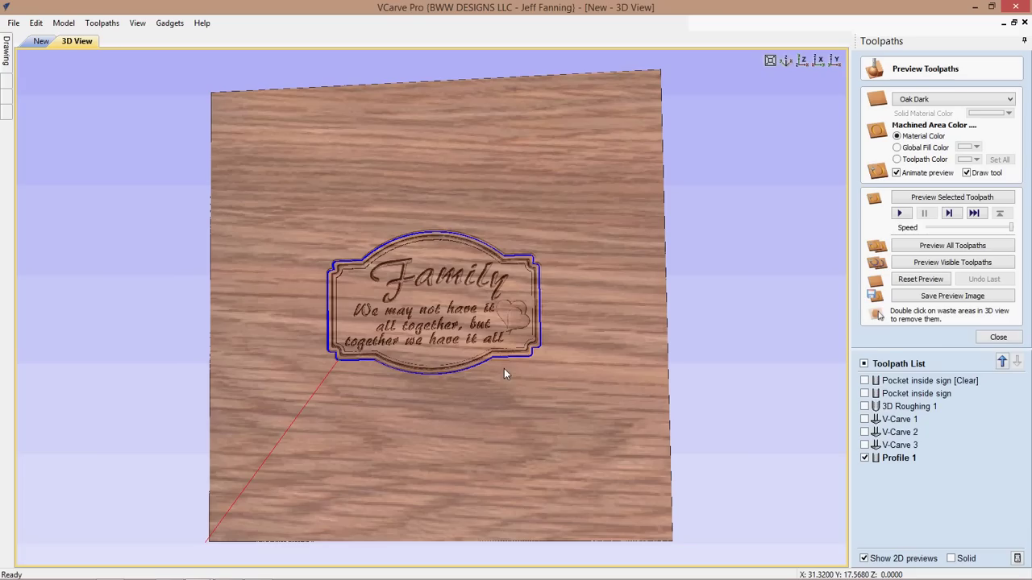
# - Preview the Profile 1 cutout and remove the waste material around the sign
pyautogui.click(932, 264)
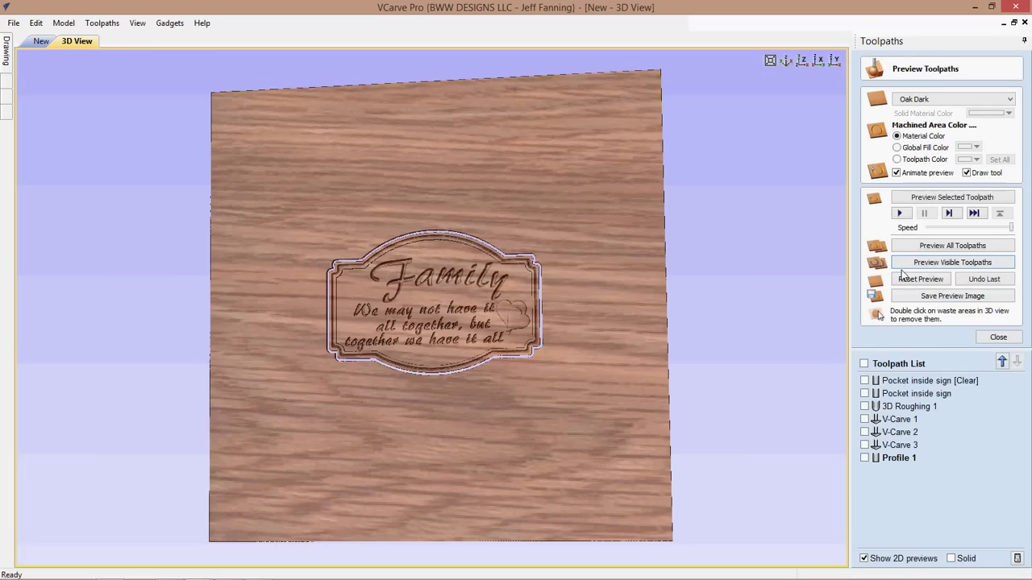
pyautogui.doubleClick(498, 398)
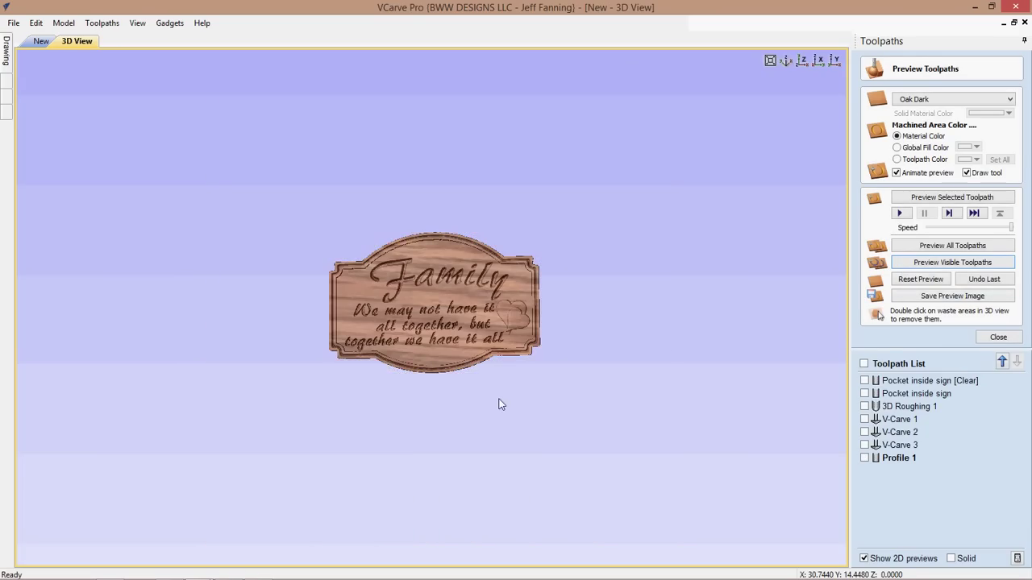
# - Examine the carved lettering, double heart, border and cut edge of the previewed sign up close from several angles
pyautogui.scroll(2, 440, 355)
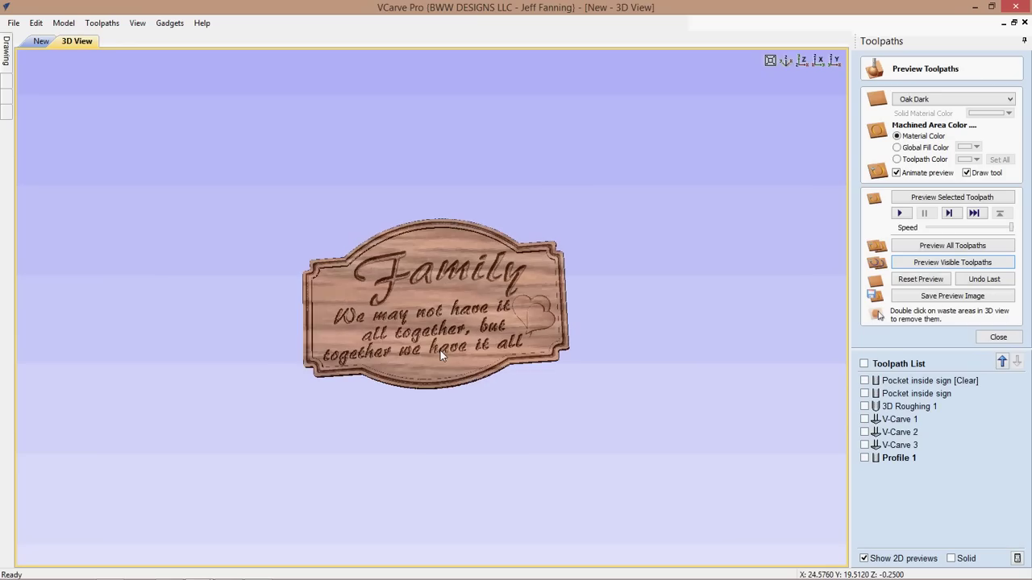
pyautogui.scroll(3, 440, 351)
pyautogui.moveTo(407, 399); pyautogui.dragTo(323, 374)
pyautogui.scroll(3, 501, 366)
pyautogui.scroll(-3, 322, 373)
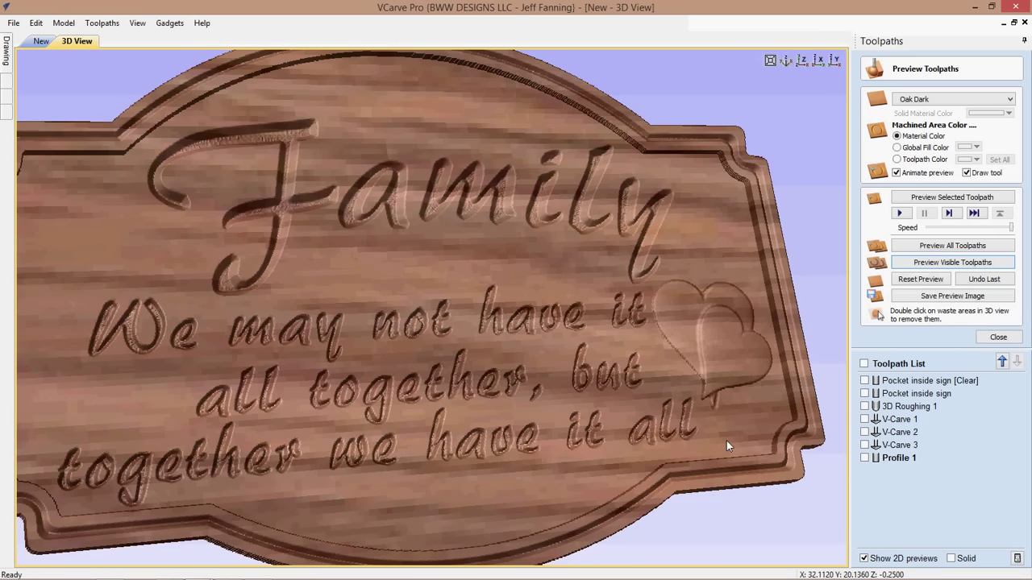
pyautogui.moveTo(726, 441); pyautogui.dragTo(511, 370)
pyautogui.scroll(5, 581, 417)
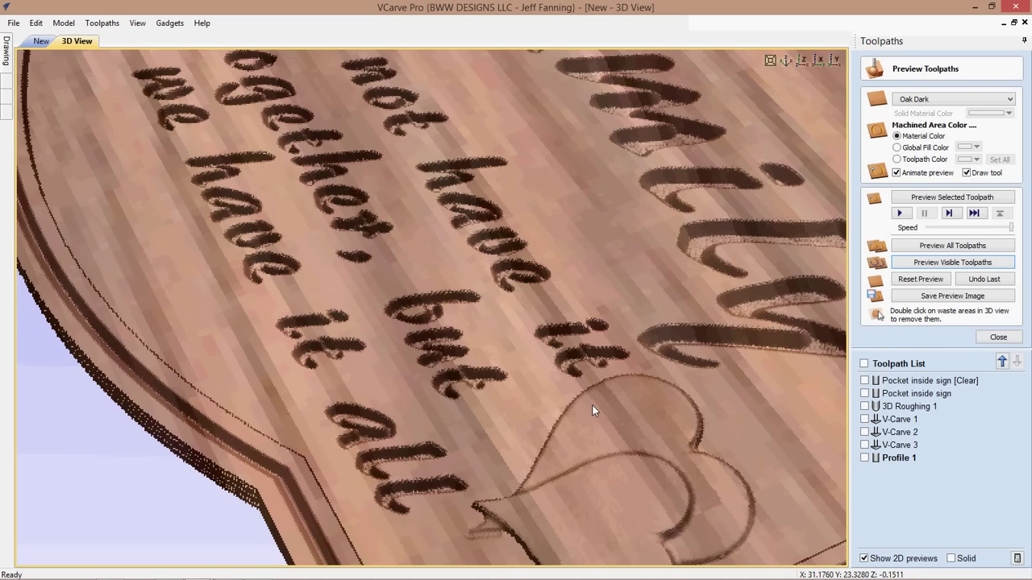
pyautogui.moveTo(593, 411); pyautogui.dragTo(652, 456)
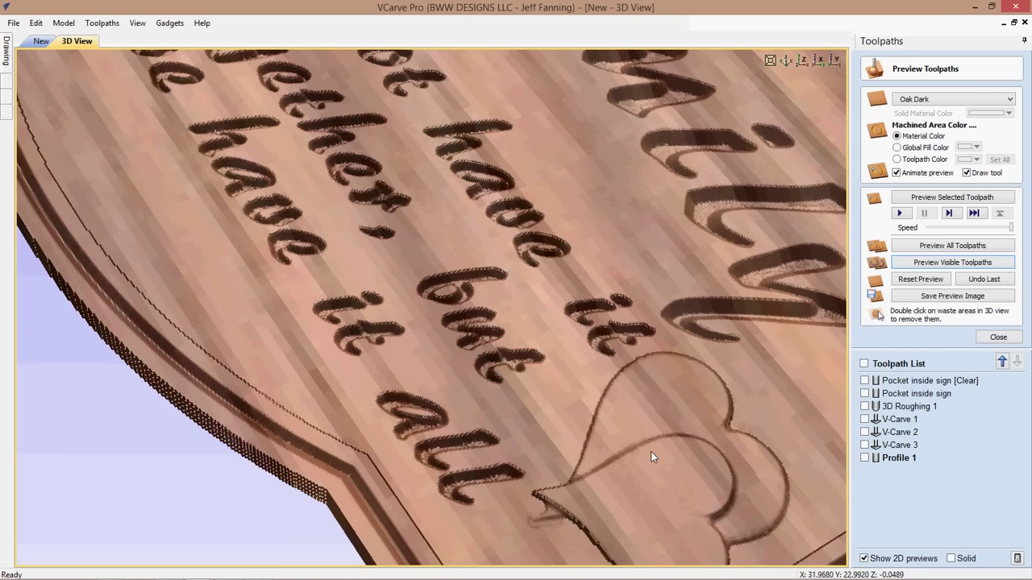
pyautogui.scroll(-3, 406, 322)
pyautogui.moveTo(404, 319); pyautogui.dragTo(143, 201)
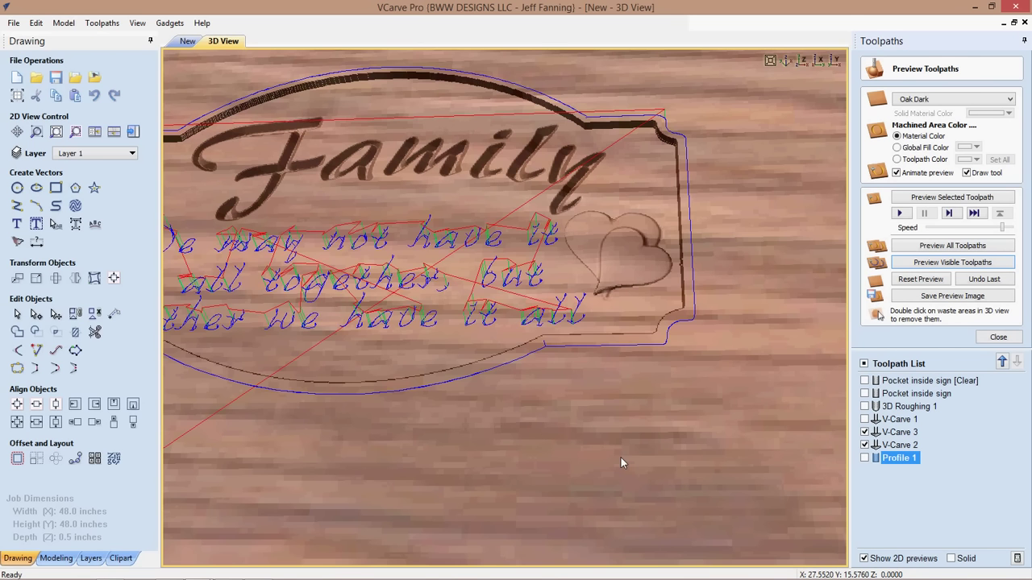
# - Preview the visible V-Carve 3 and V-Carve 2 toolpaths on the sign
pyautogui.moveTo(620, 462); pyautogui.dragTo(842, 444)
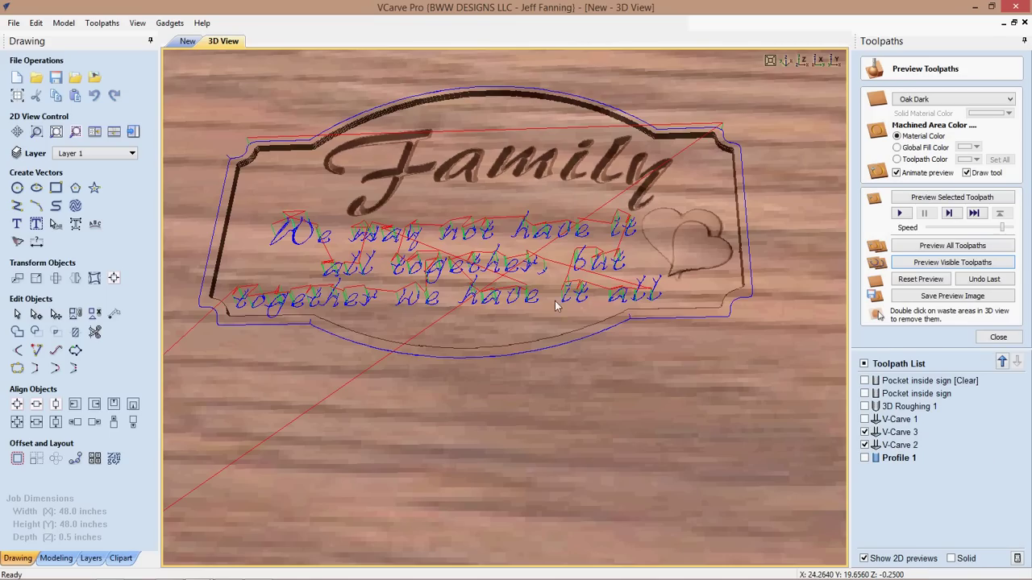
pyautogui.click(903, 264)
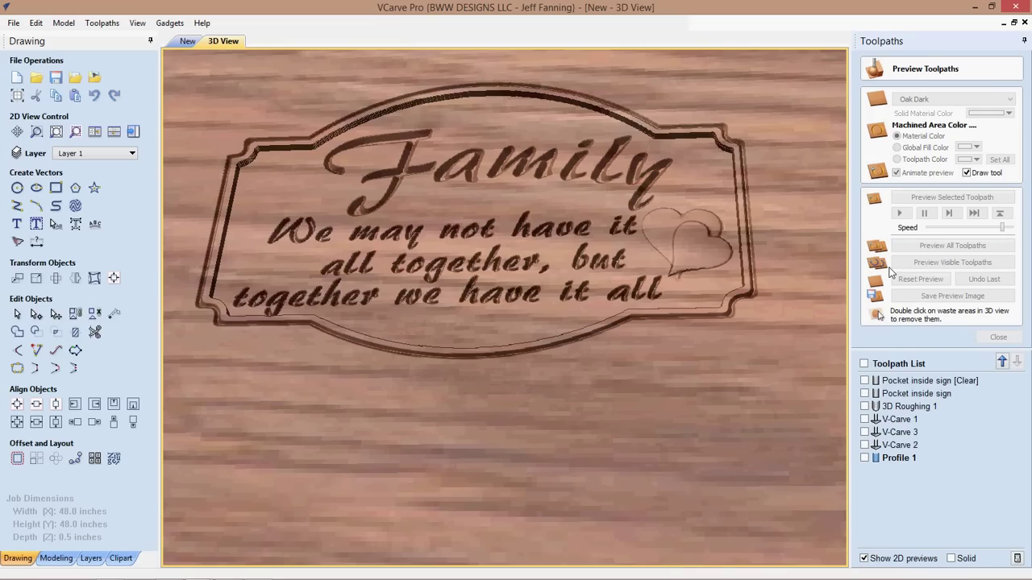
# - Show only the Profile 1 toolpath, preview its cutout and remove the waste material around the sign
pyautogui.click(864, 458)
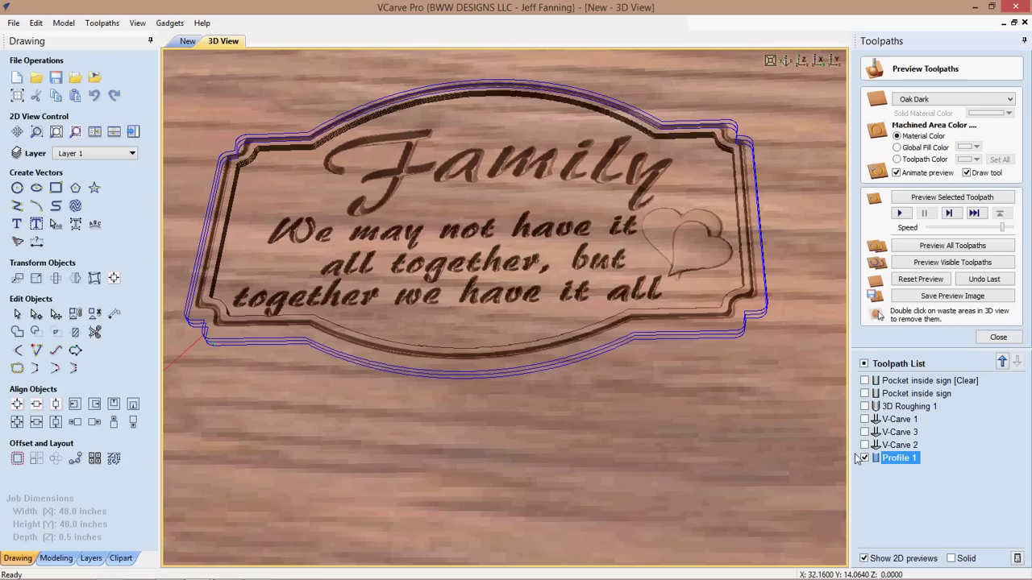
pyautogui.click(932, 265)
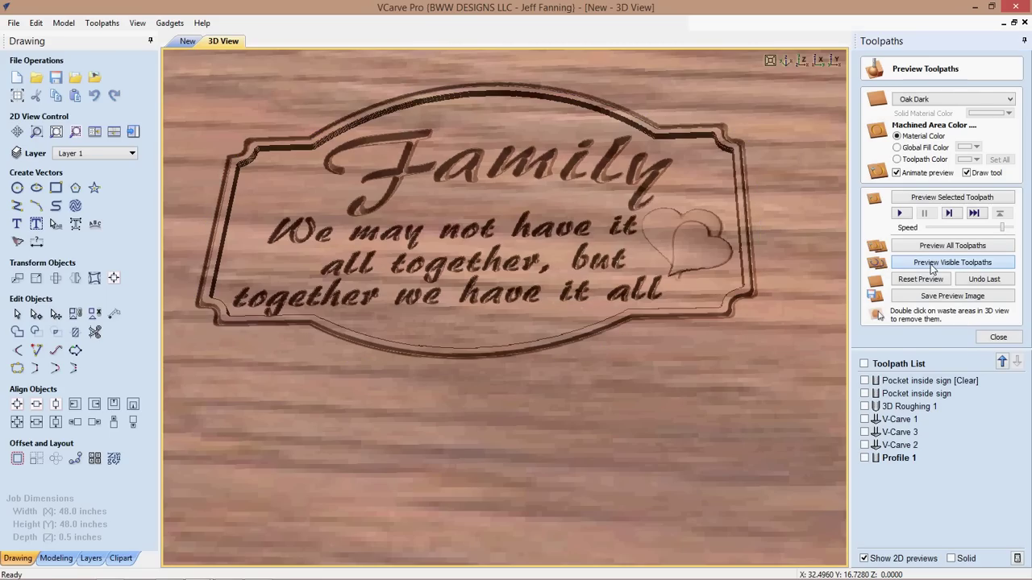
pyautogui.click(932, 263)
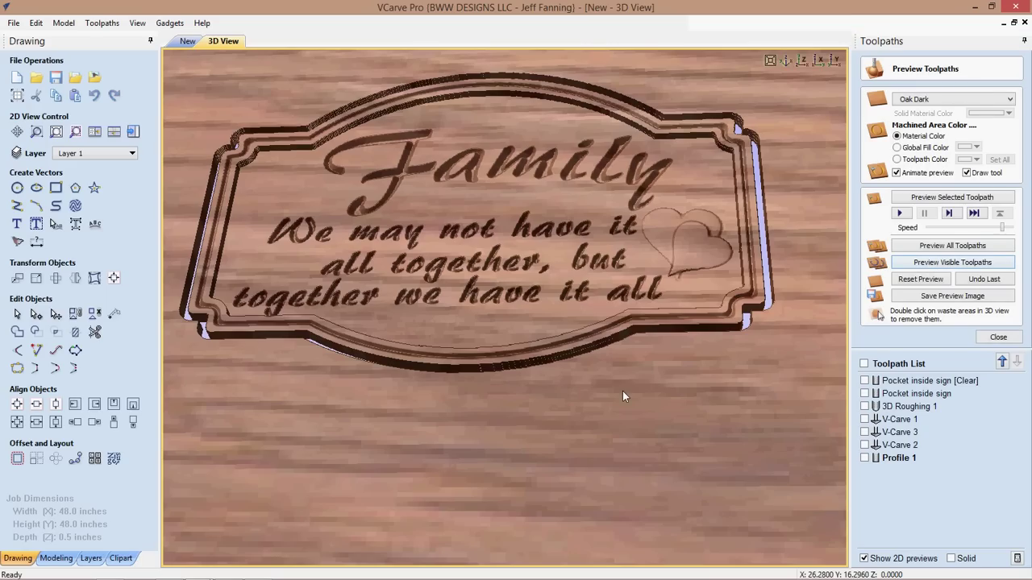
pyautogui.moveTo(622, 391); pyautogui.dragTo(579, 454)
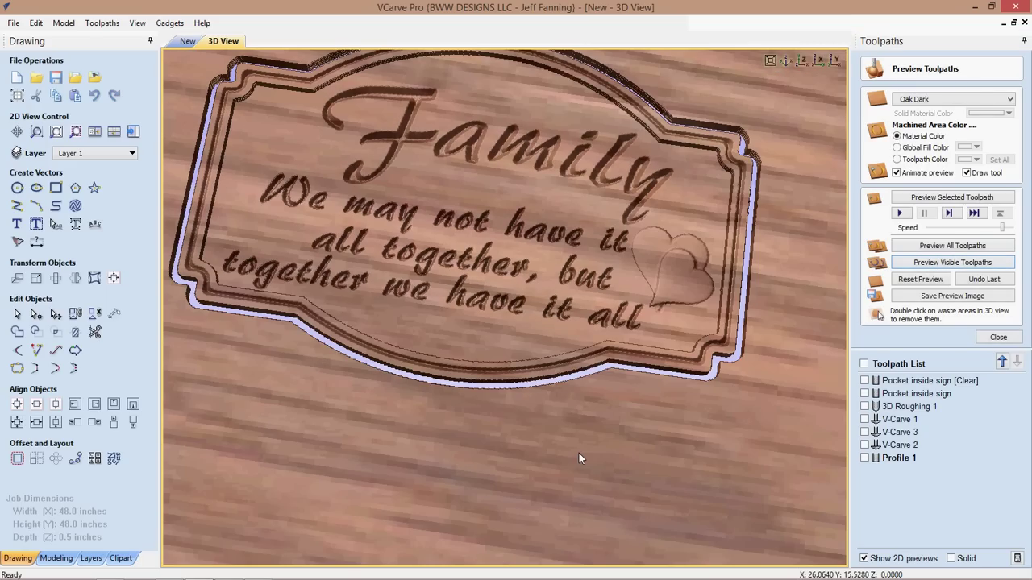
pyautogui.doubleClick(578, 458)
# - Inspect the whole cut-out Family sign in the 3D view, both face-on and tilted
pyautogui.moveTo(485, 336); pyautogui.dragTo(540, 495)
pyautogui.scroll(-3, 512, 440)
pyautogui.scroll(3, 544, 373)
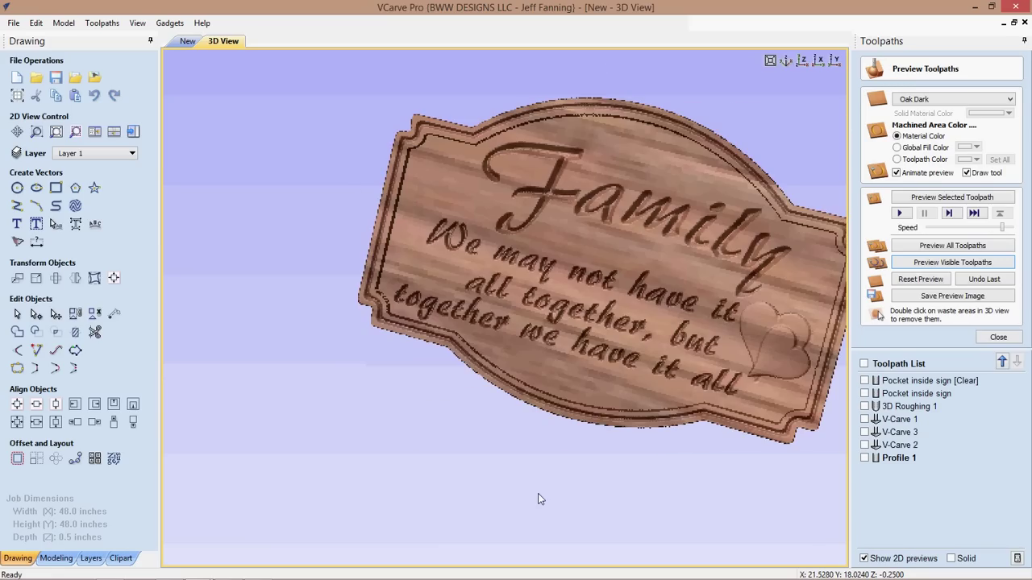
pyautogui.moveTo(547, 375); pyautogui.dragTo(425, 373, button='middle')
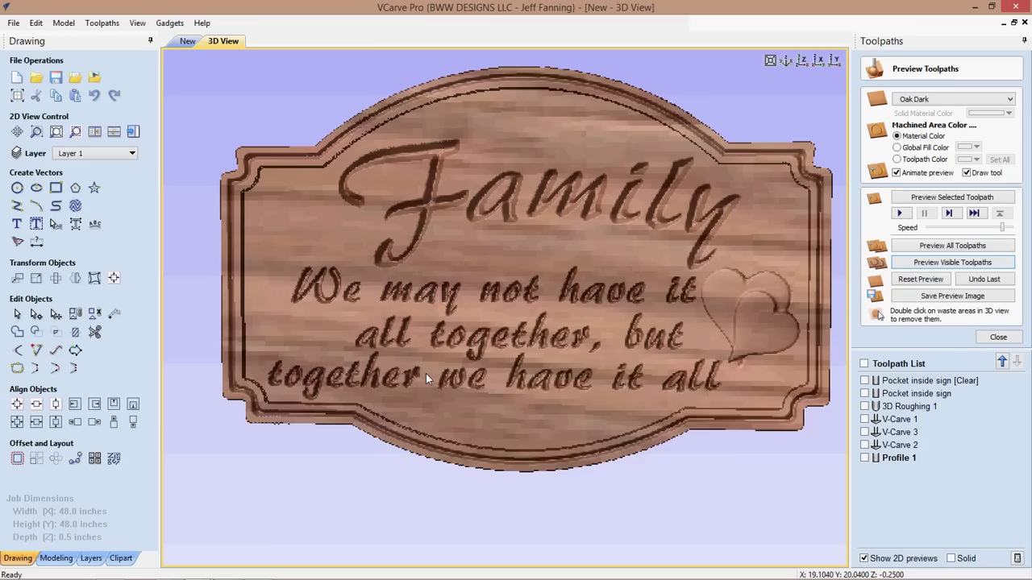
pyautogui.scroll(-2, 425, 373)
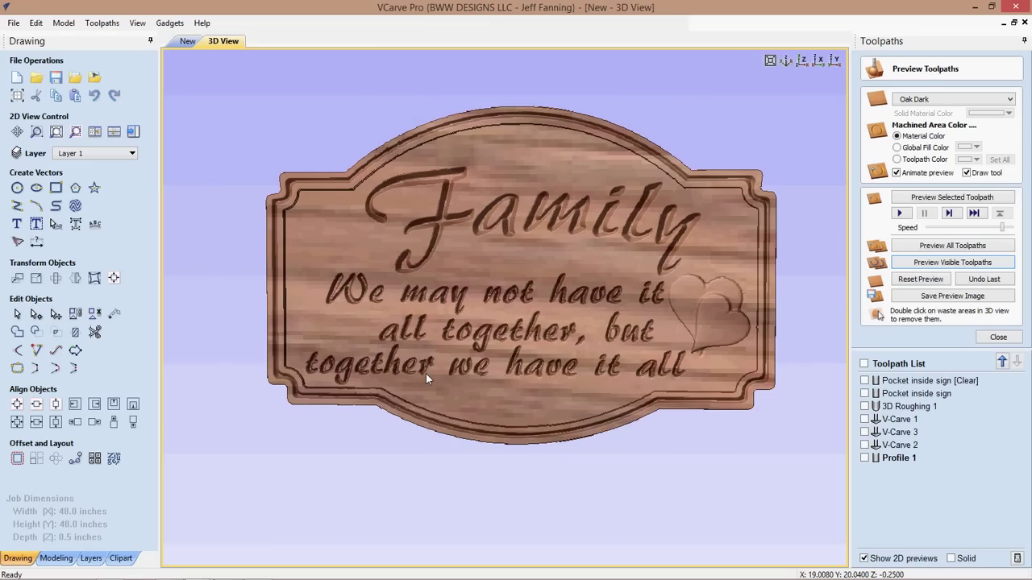
pyautogui.moveTo(309, 227); pyautogui.dragTo(269, 258)
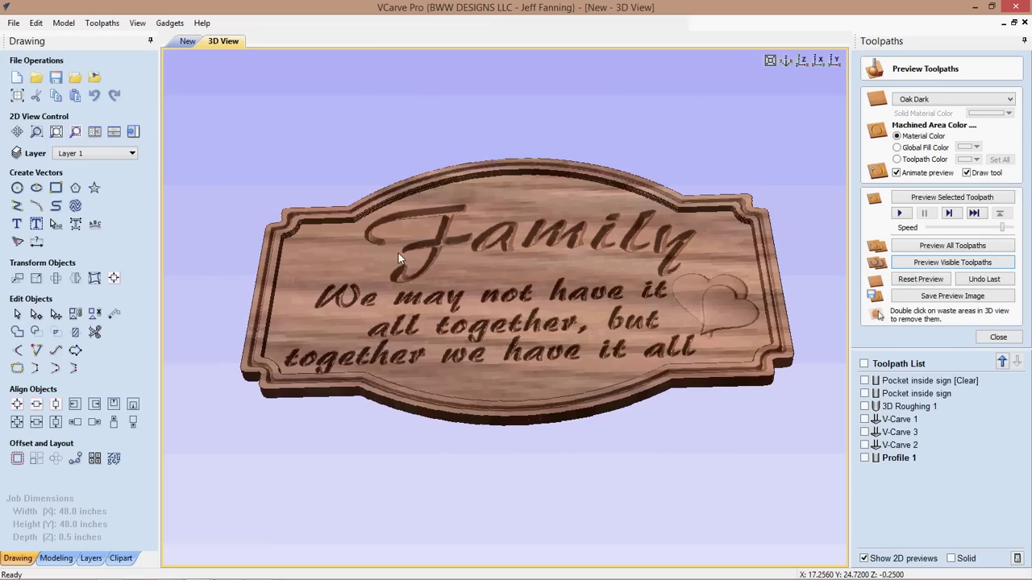